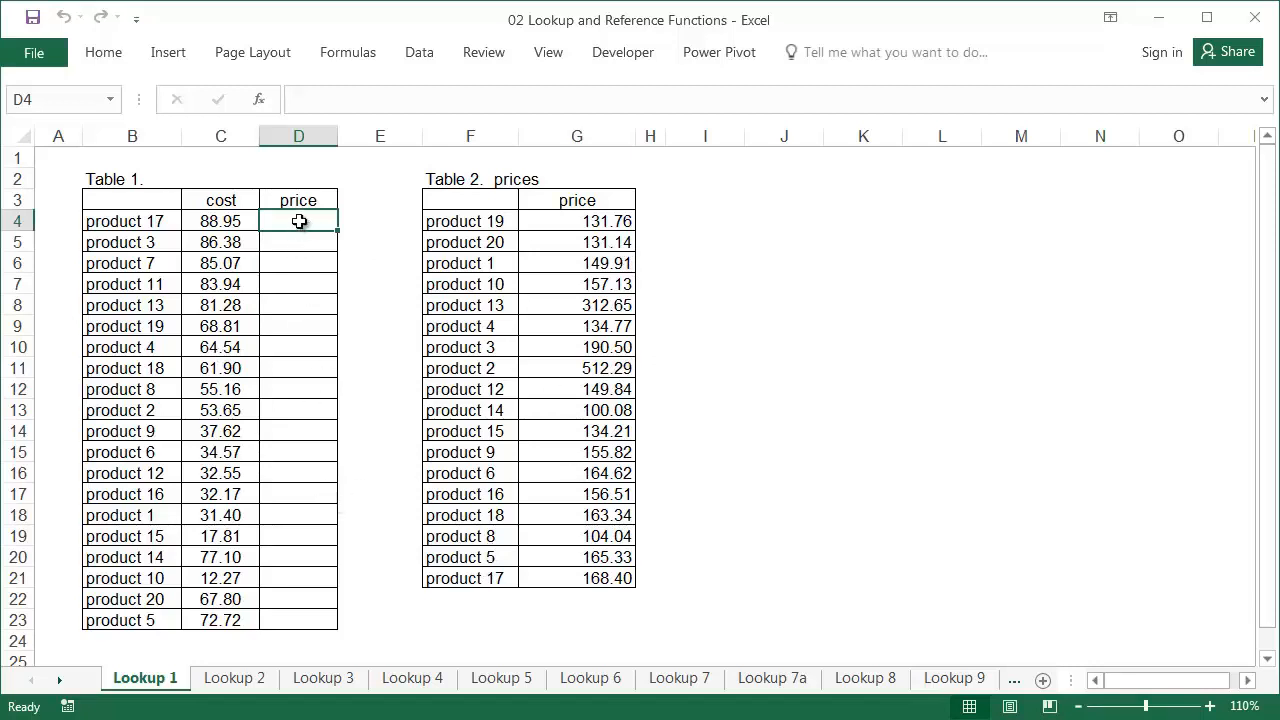
Insert the VLOOKUP function in cell D4, browsing the Lookup & Reference category and searching the functions for "look"
{"action": "left_click", "coordinate": [259, 99]}
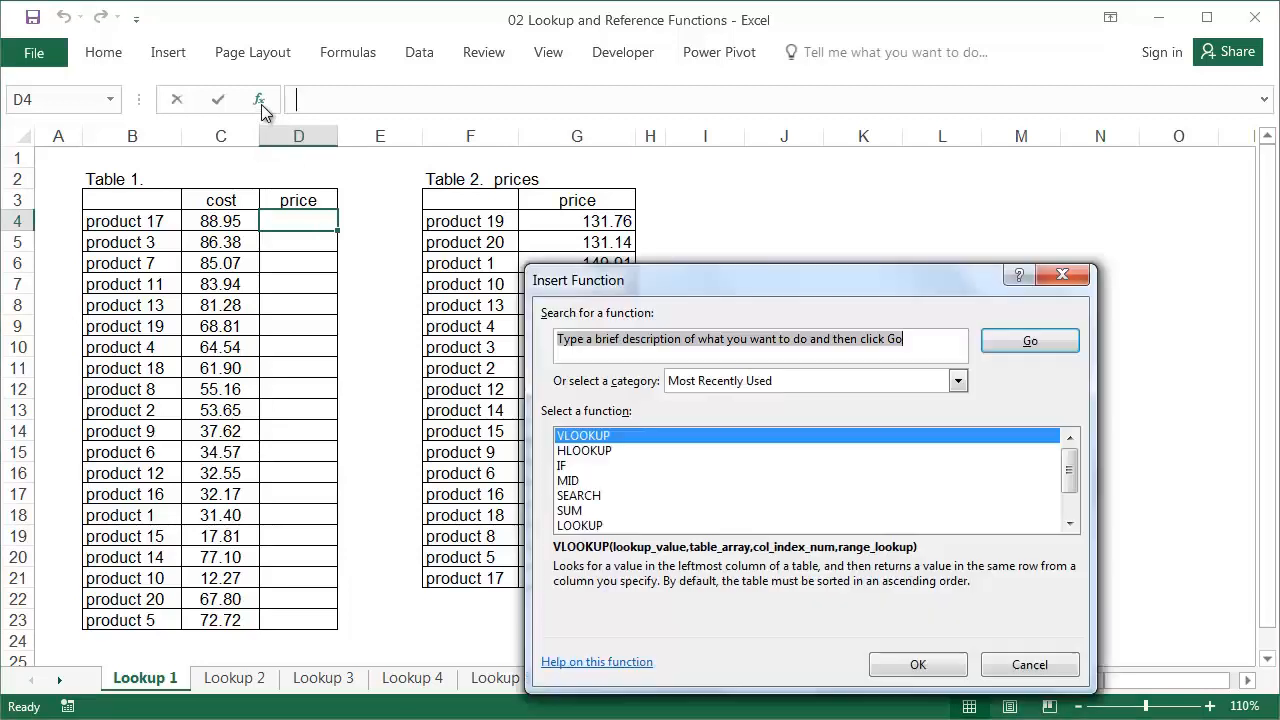
{"action": "left_click", "coordinate": [739, 384]}
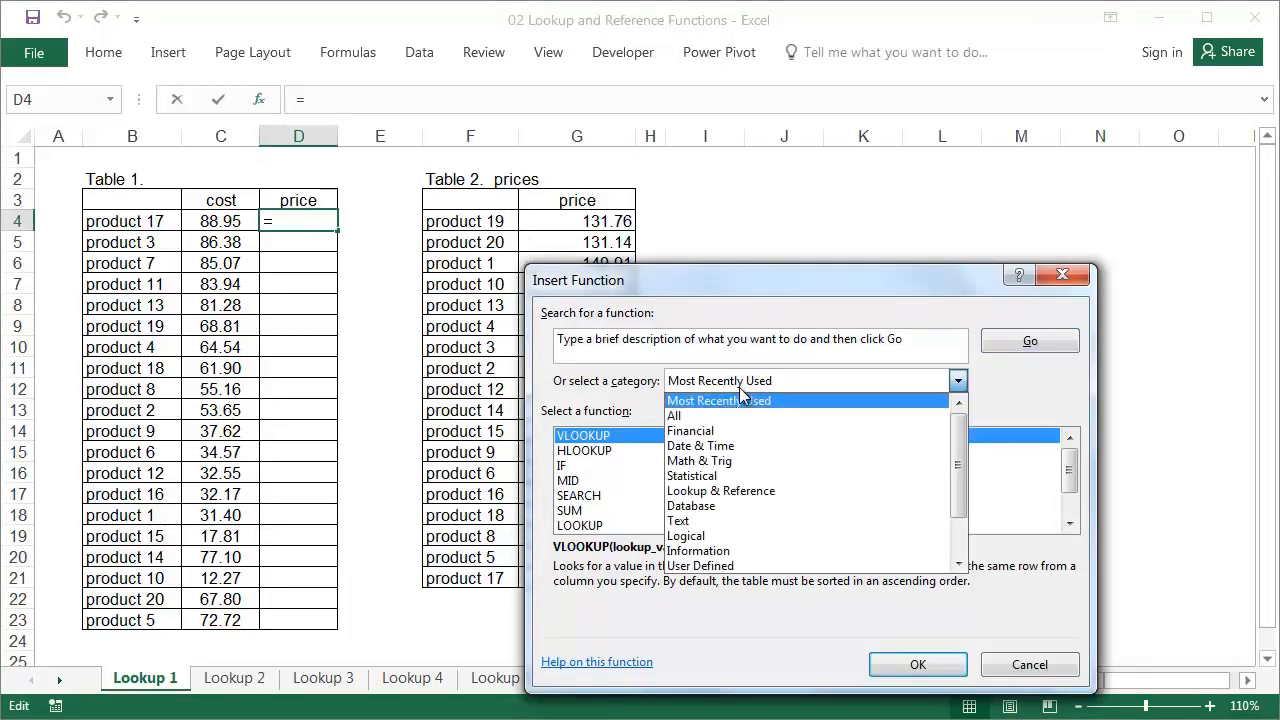
{"action": "left_click", "coordinate": [762, 491]}
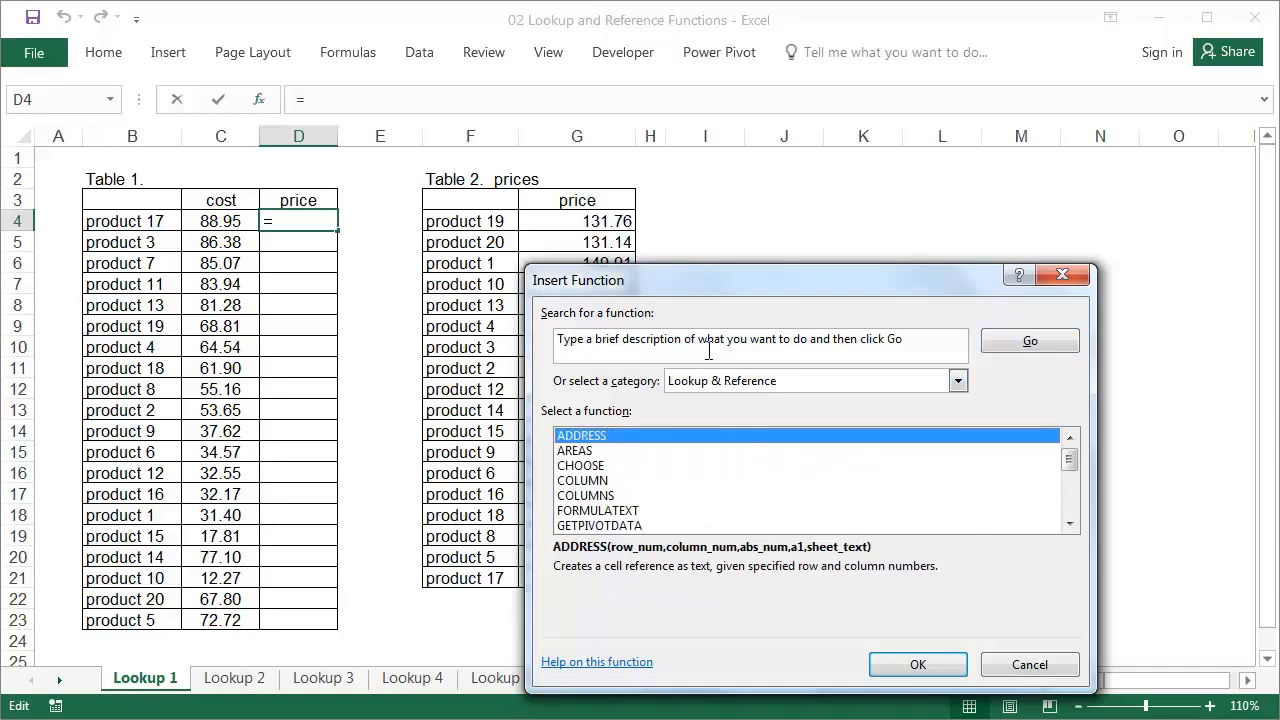
{"action": "left_click_drag", "start_coordinate": [900, 338], "coordinate": [517, 335]}
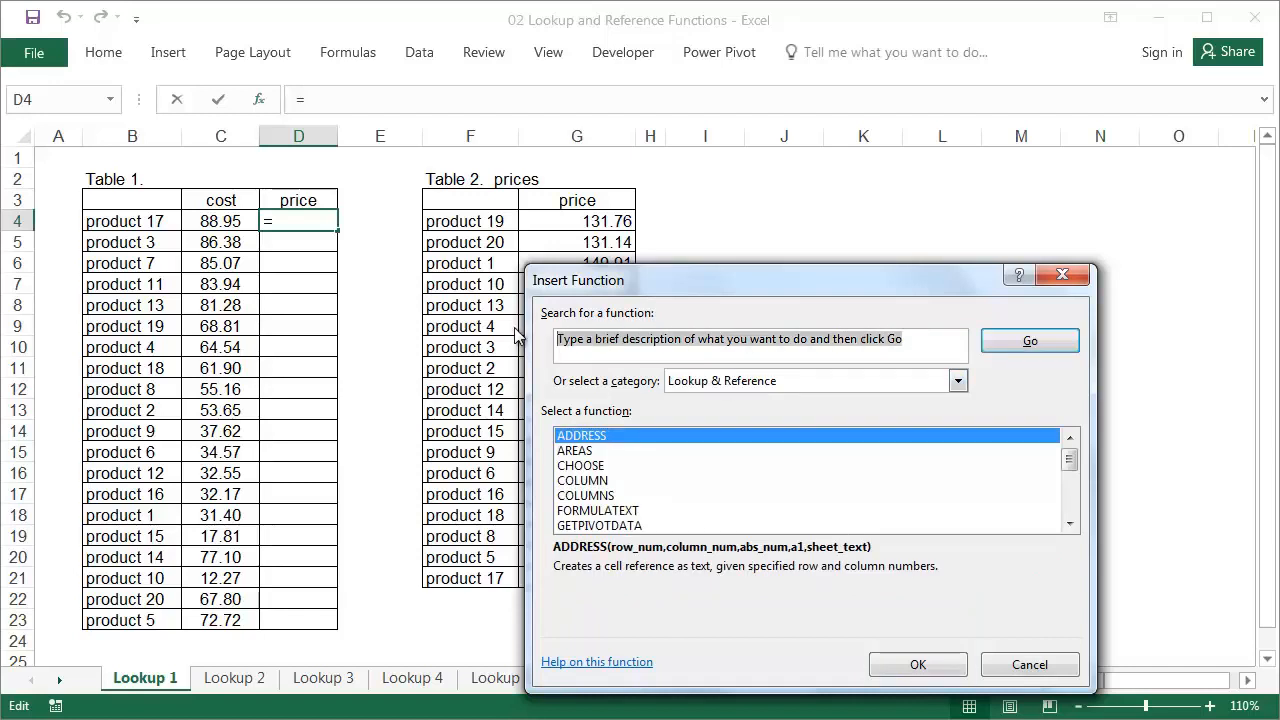
{"action": "type", "text": "look"}
{"action": "key", "text": "Return"}
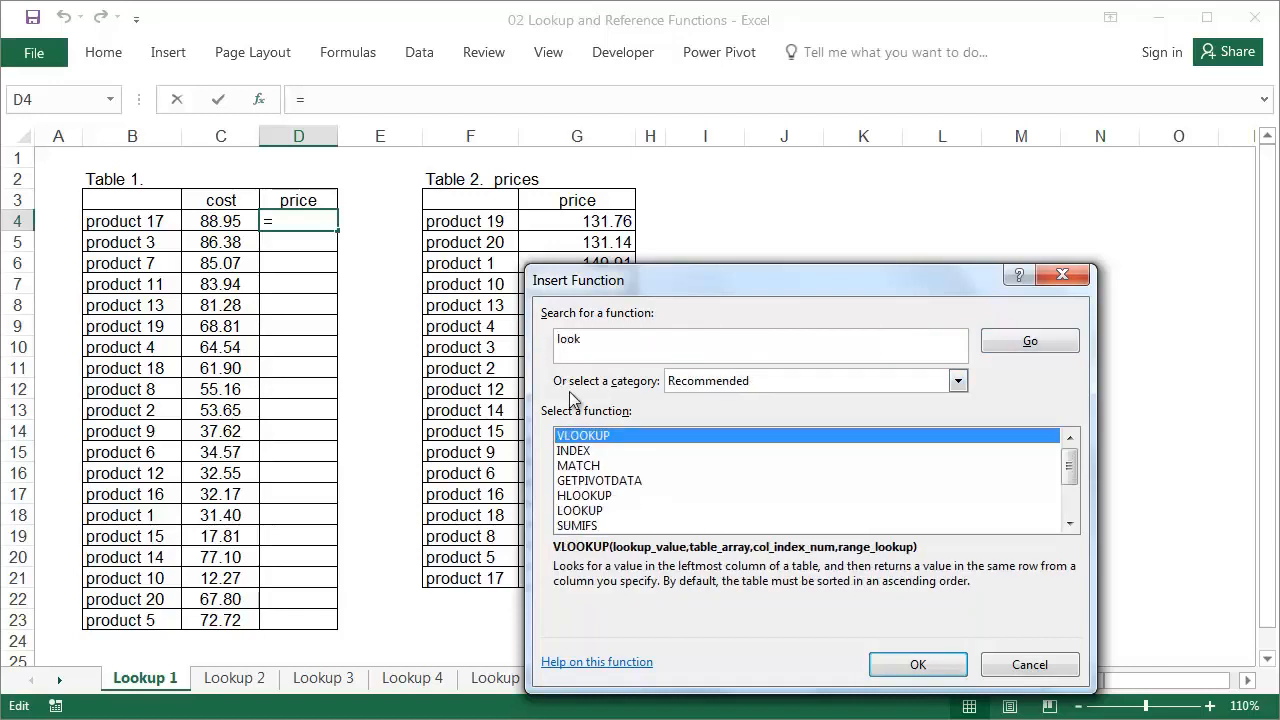
{"action": "double_click", "coordinate": [603, 437]}
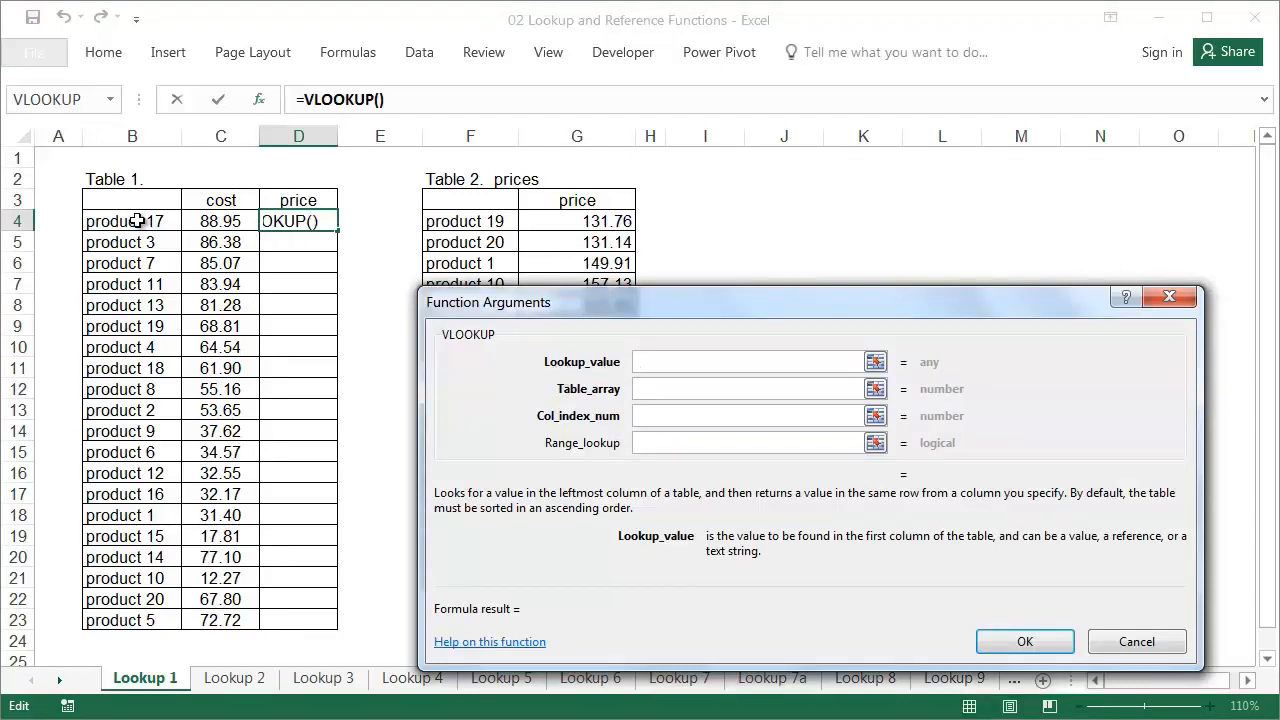
Set the VLOOKUP arguments to lookup value B4, table array F:G, column index 2 and range lookup 0
{"action": "left_click", "coordinate": [174, 222]}
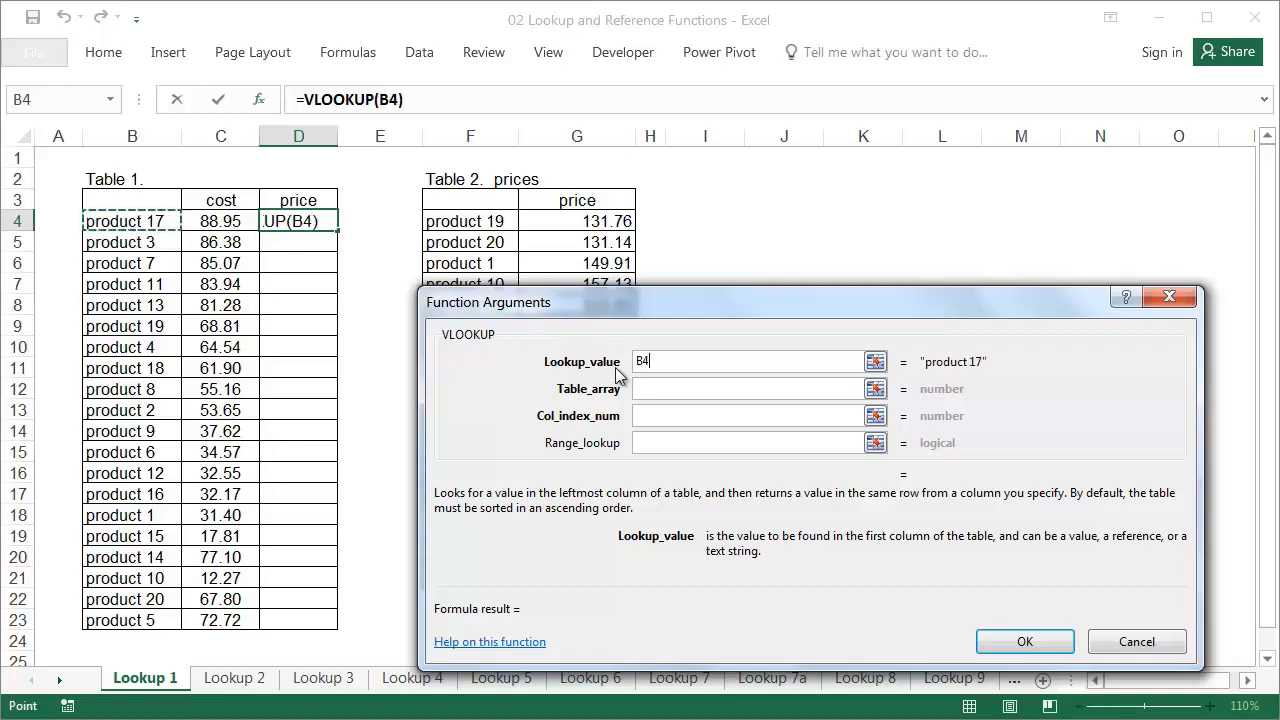
{"action": "left_click", "coordinate": [650, 388]}
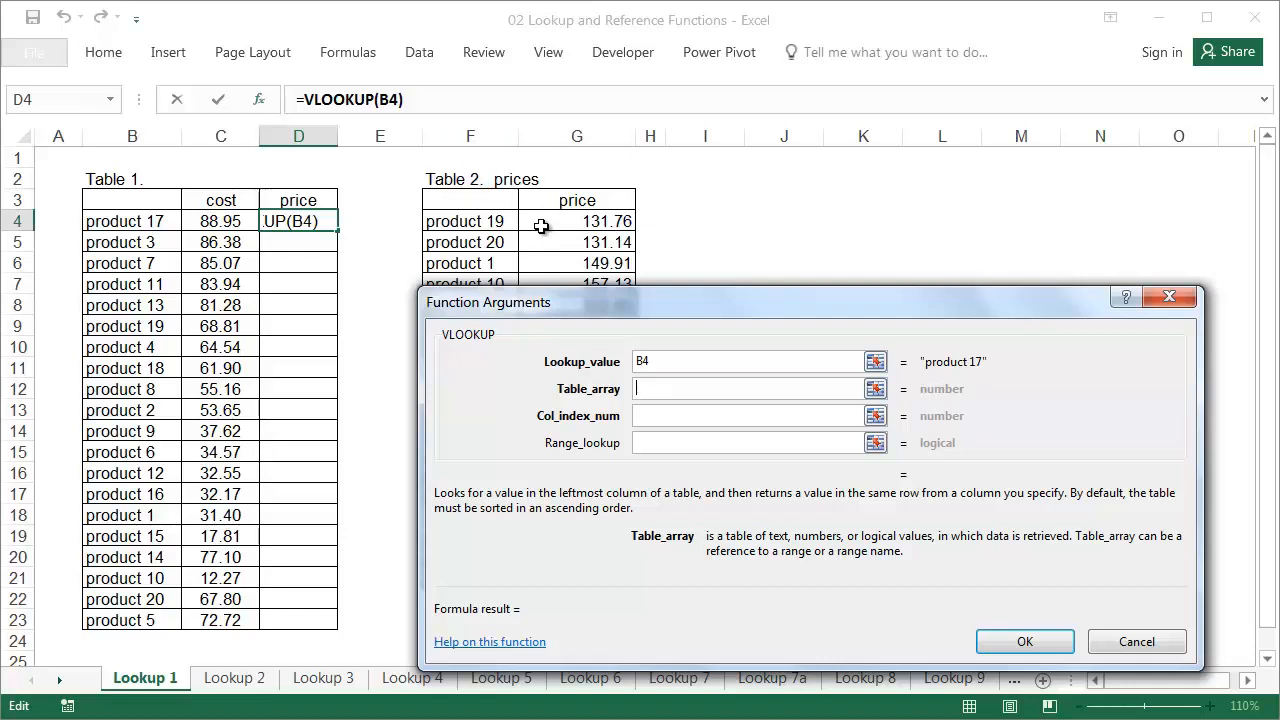
{"action": "left_click_drag", "start_coordinate": [477, 137], "coordinate": [547, 136]}
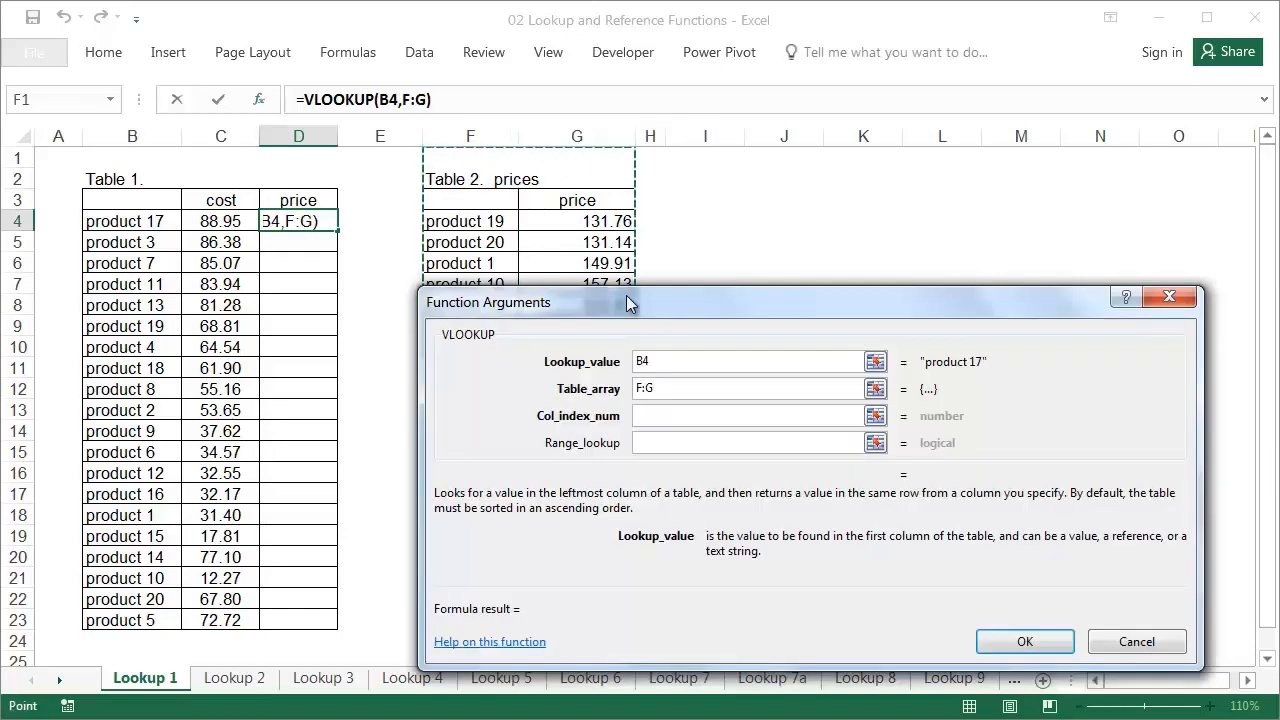
{"action": "left_click", "coordinate": [675, 415]}
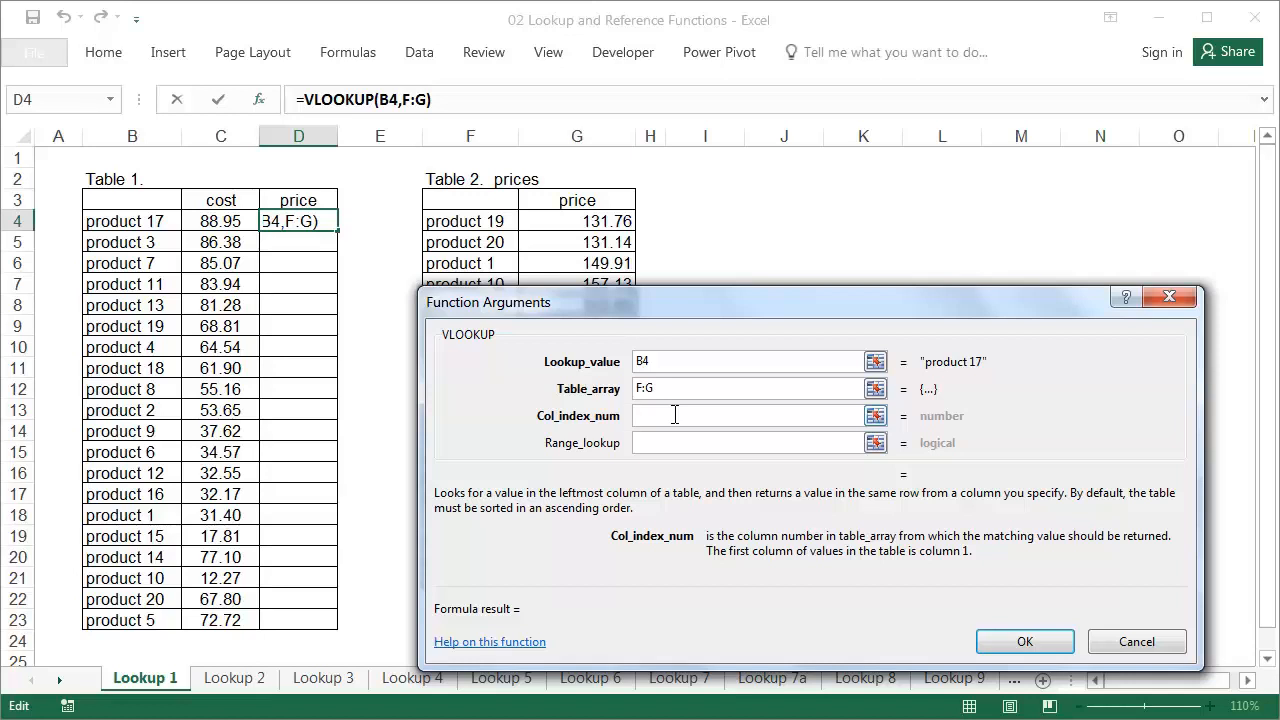
{"action": "type", "text": "2"}
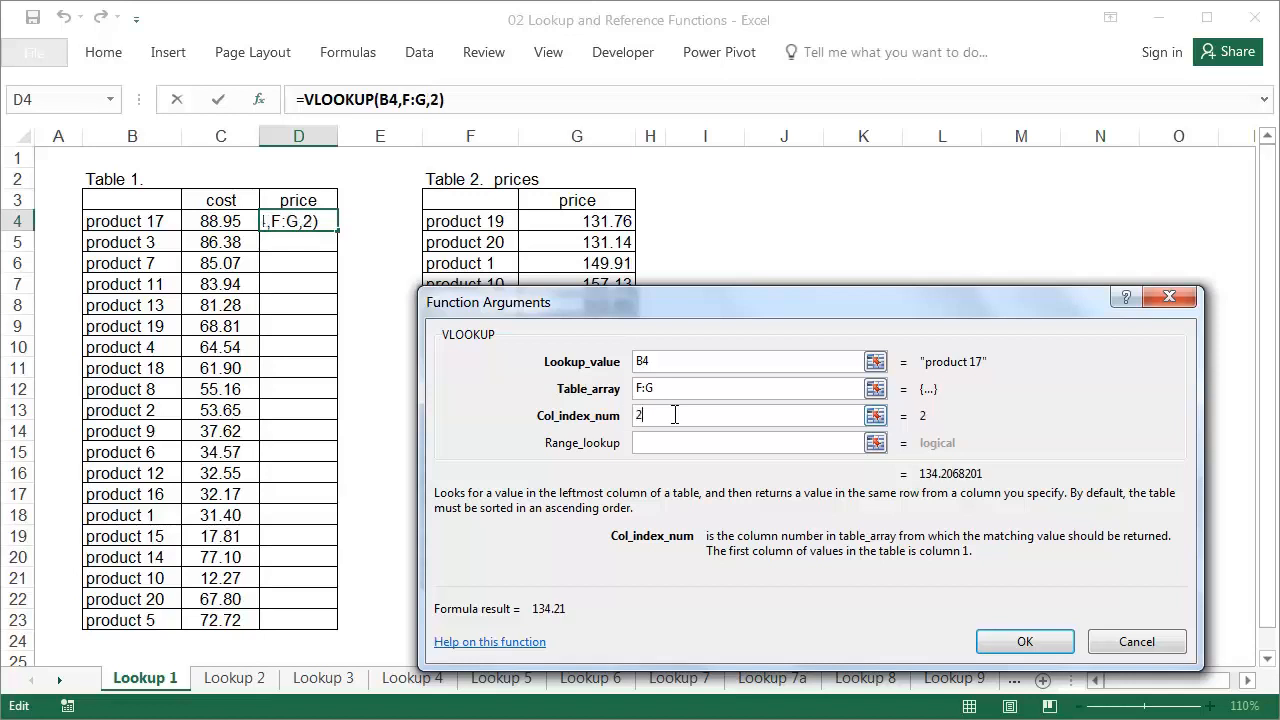
{"action": "key", "text": "Tab"}
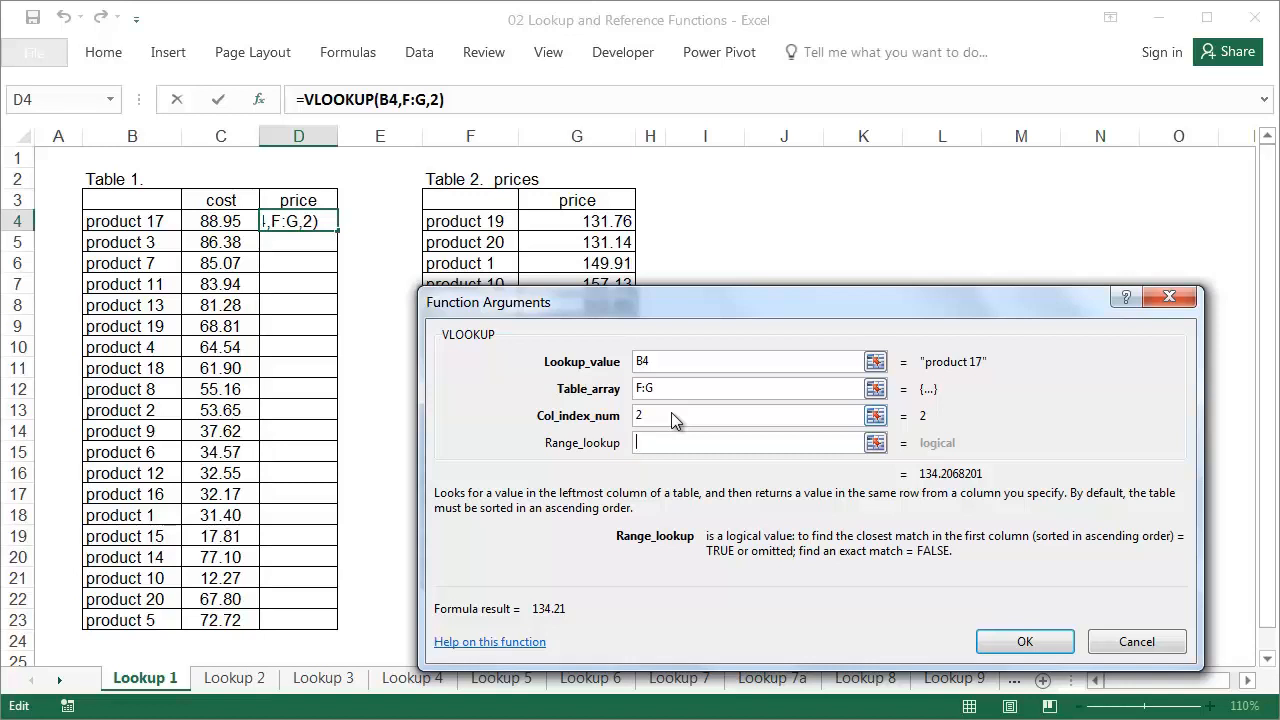
{"action": "type", "text": "0"}
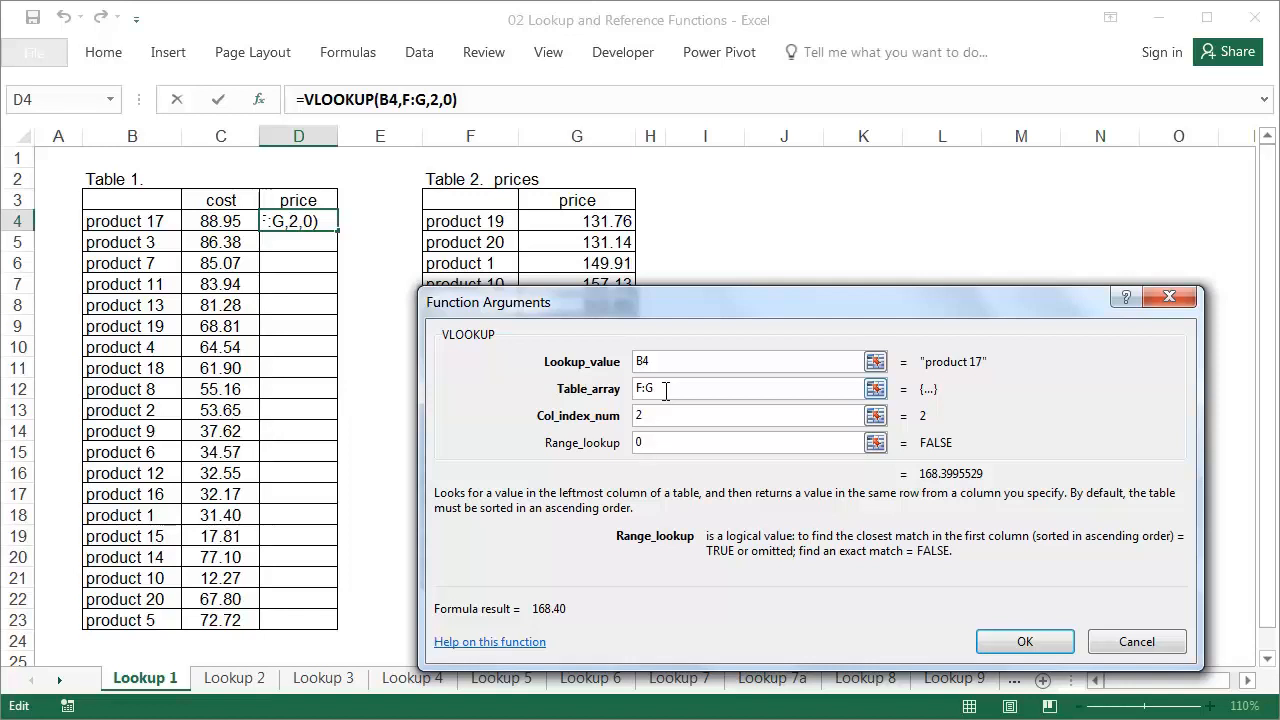
Confirm the VLOOKUP formula and copy it down Table 1's price column from D4 to D23
{"action": "left_click_drag", "start_coordinate": [666, 390], "coordinate": [634, 389]}
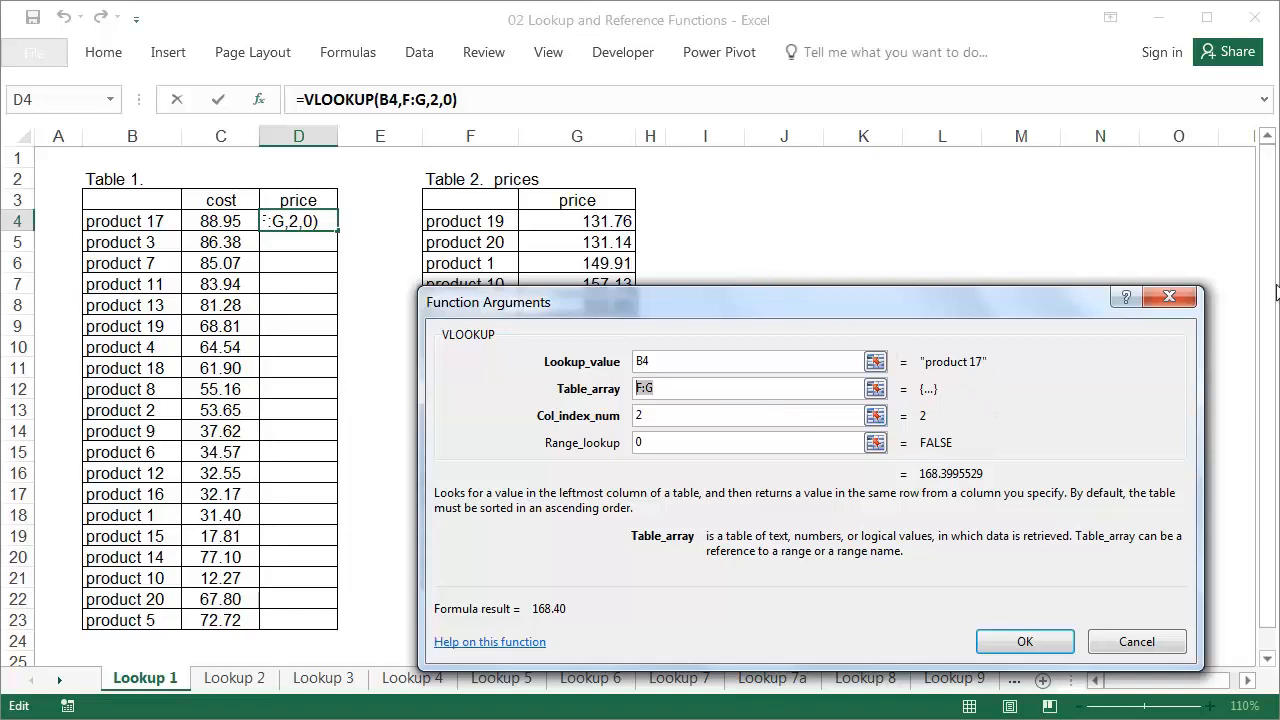
{"action": "left_click", "coordinate": [1268, 660]}
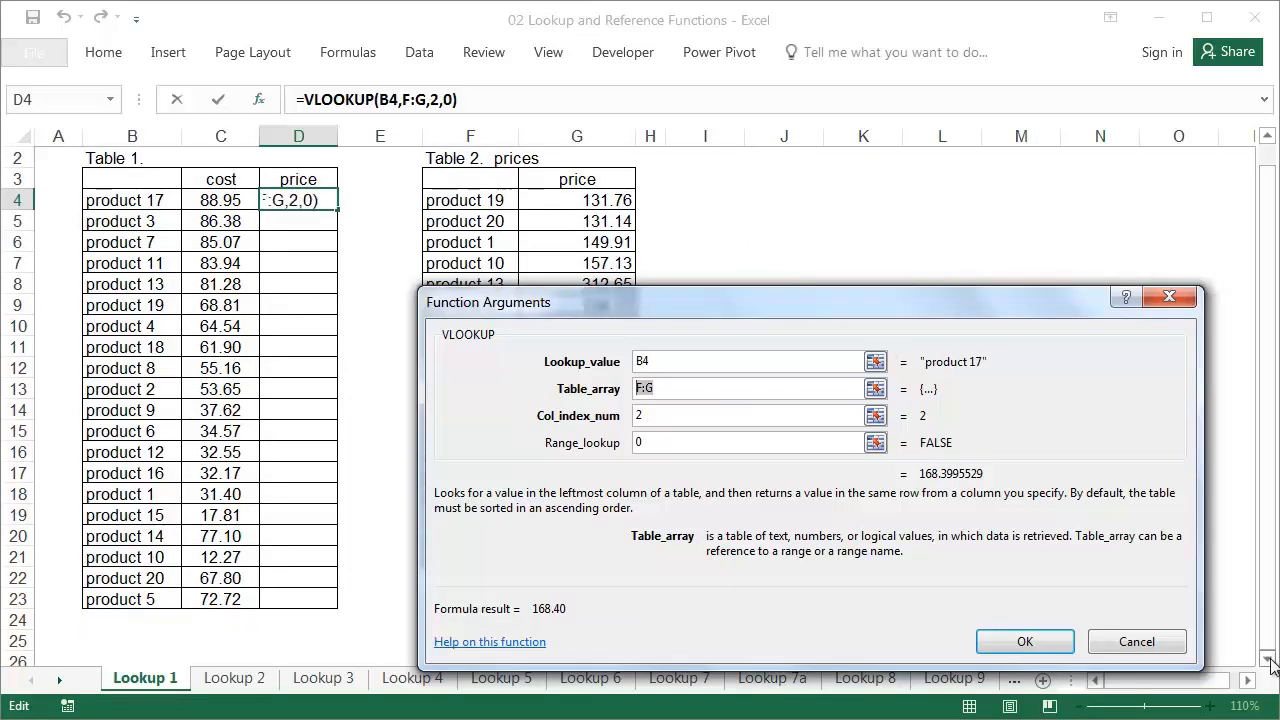
{"action": "left_click_drag", "start_coordinate": [1270, 662], "coordinate": [1270, 662]}
{"action": "left_click_drag", "start_coordinate": [1262, 586], "coordinate": [1240, 260]}
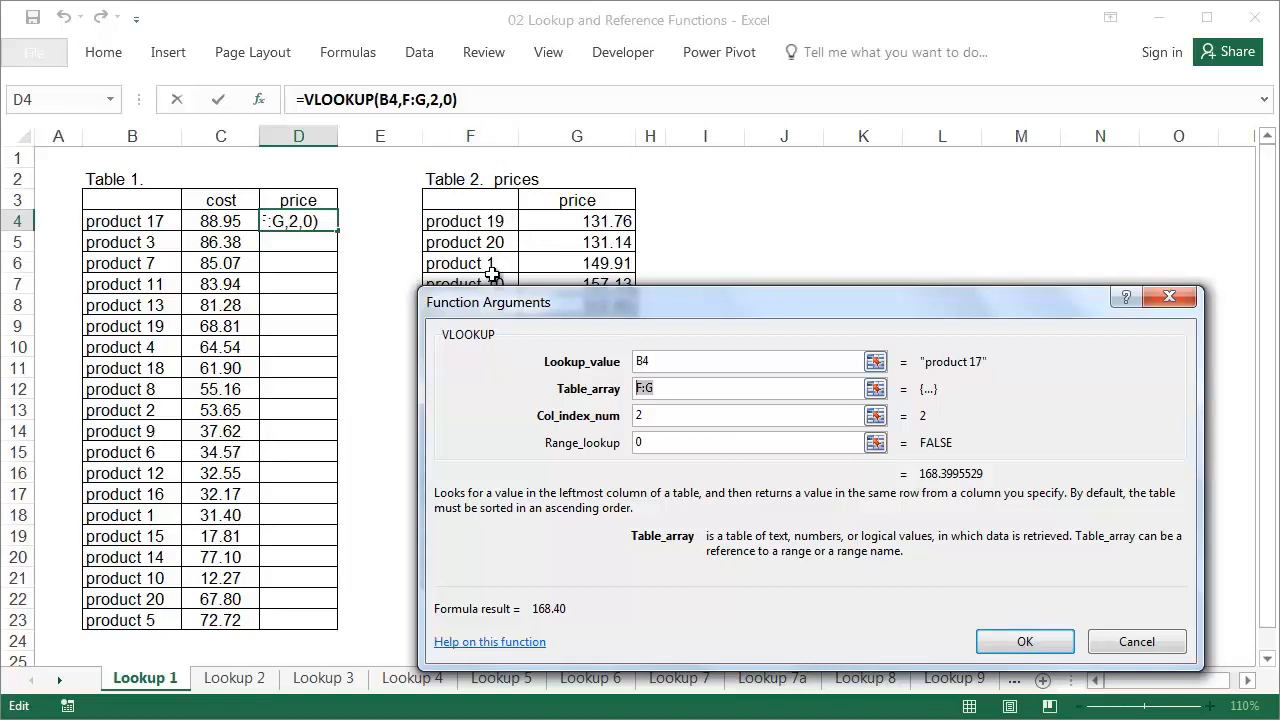
{"action": "left_click", "coordinate": [1027, 640]}
{"action": "double_click", "coordinate": [338, 231]}
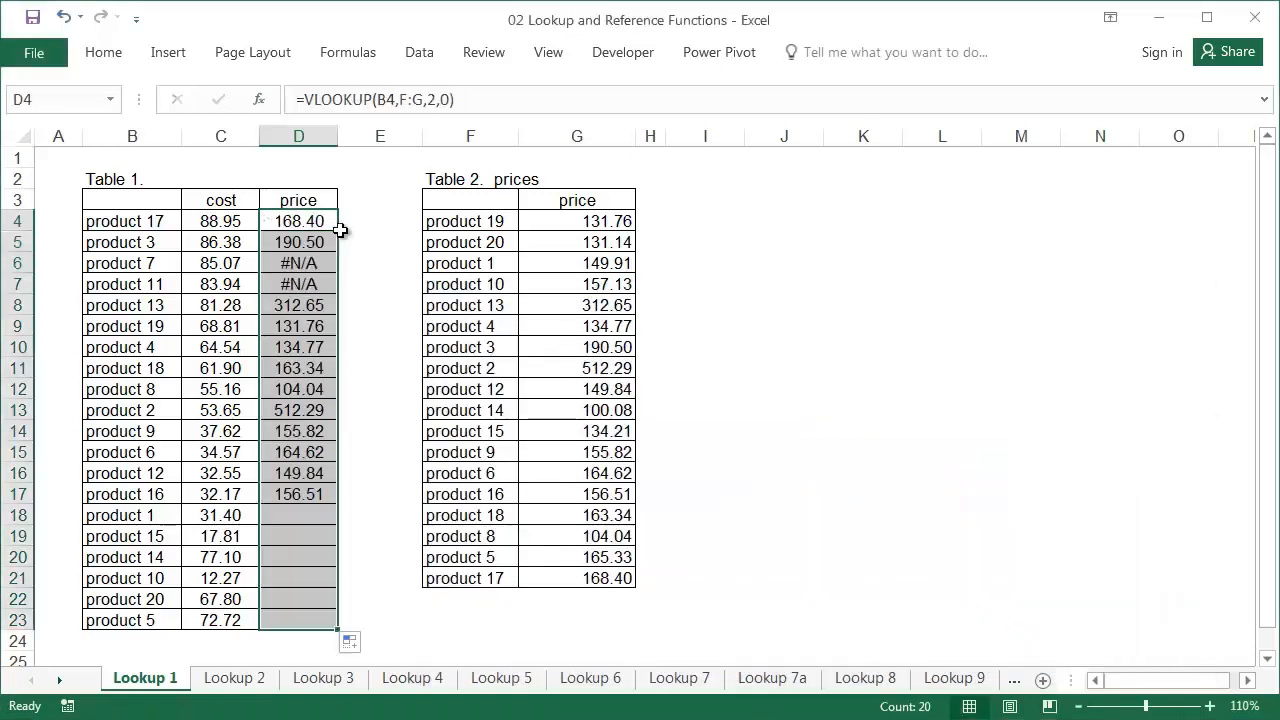
{"action": "left_click_drag", "start_coordinate": [137, 260], "coordinate": [300, 282]}
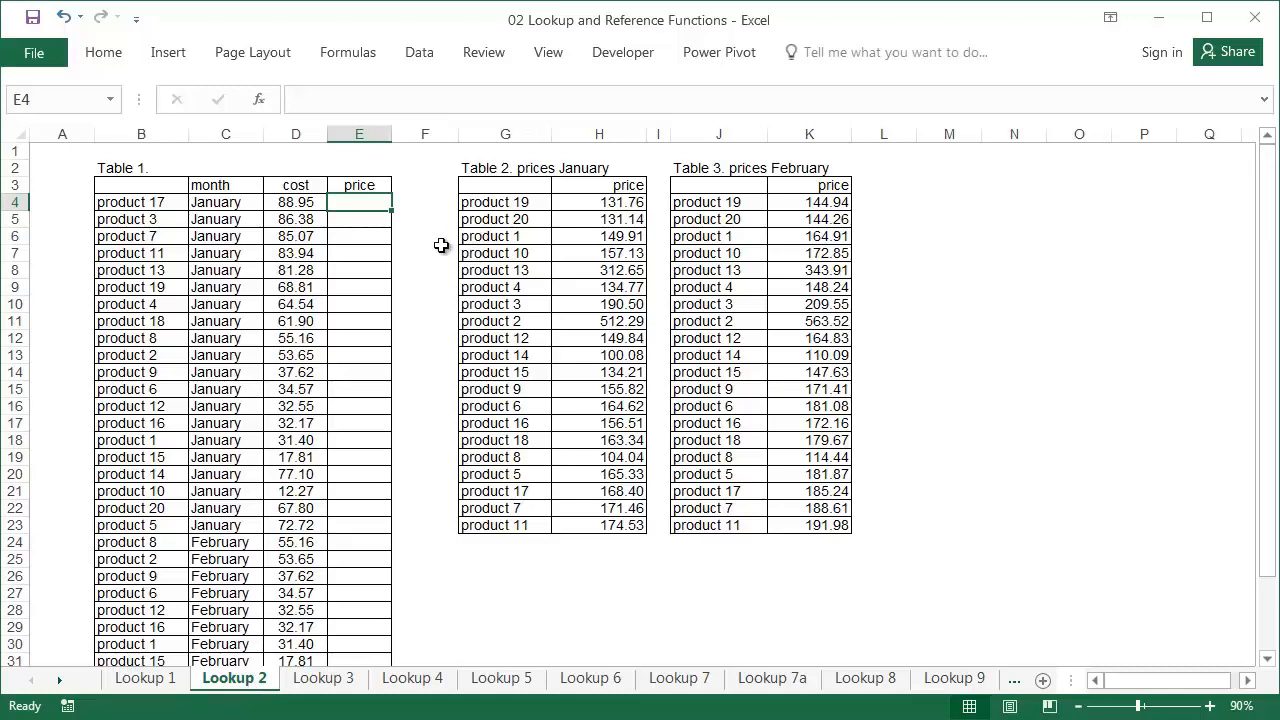
Review the months and both price tables on the Lookup 2 sheet, and insert the VLOOKUP function in cell E4
{"action": "left_click_drag", "start_coordinate": [240, 189], "coordinate": [225, 592]}
{"action": "left_click", "coordinate": [530, 186]}
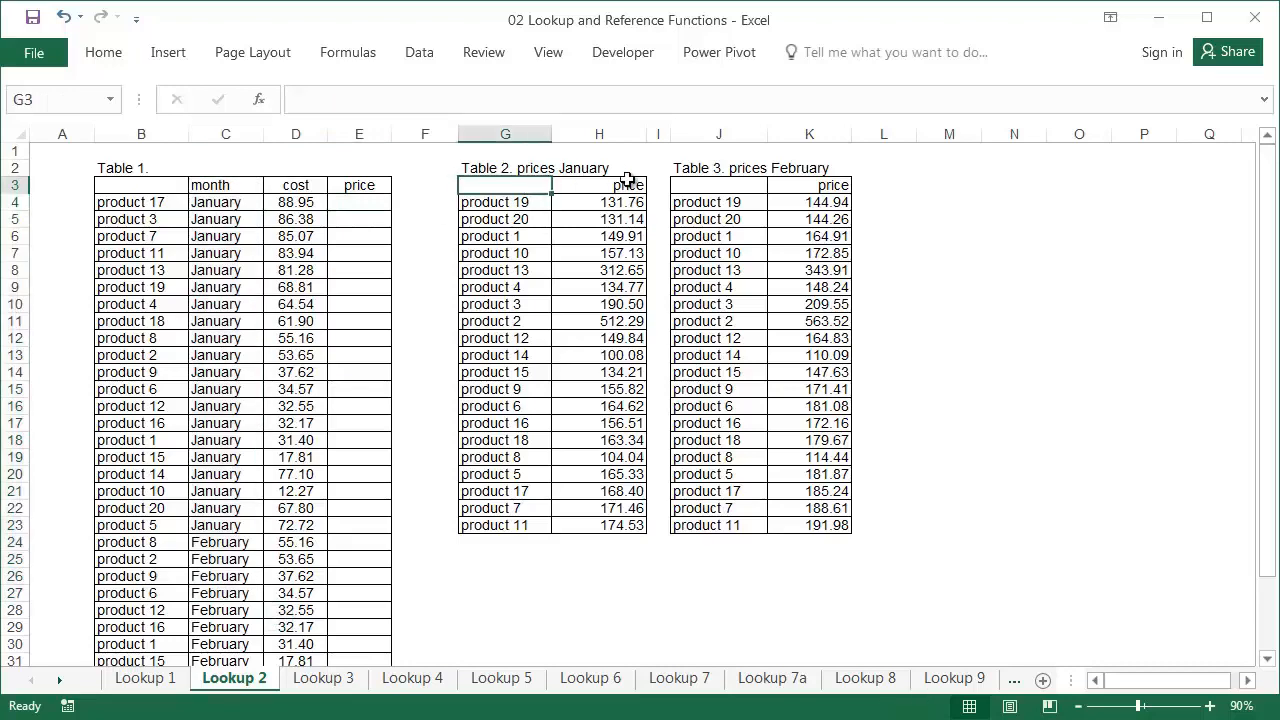
{"action": "left_click", "coordinate": [777, 182]}
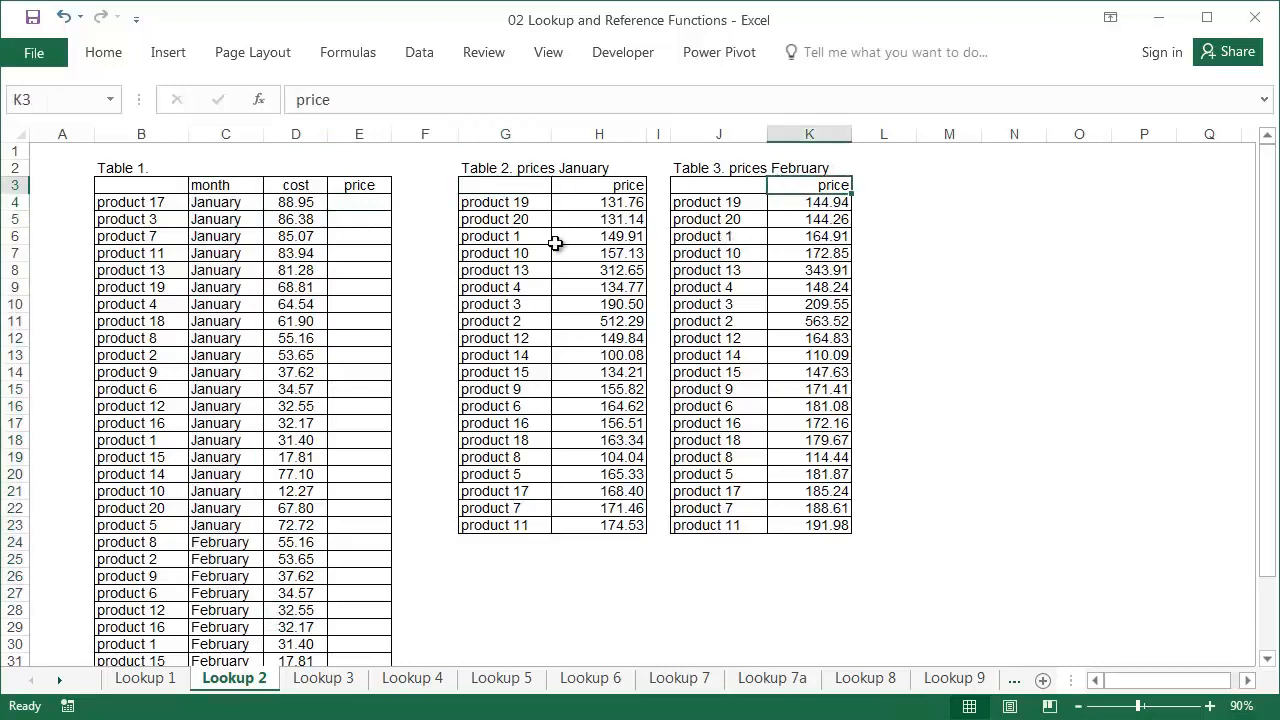
{"action": "left_click", "coordinate": [362, 203]}
{"action": "left_click", "coordinate": [268, 99]}
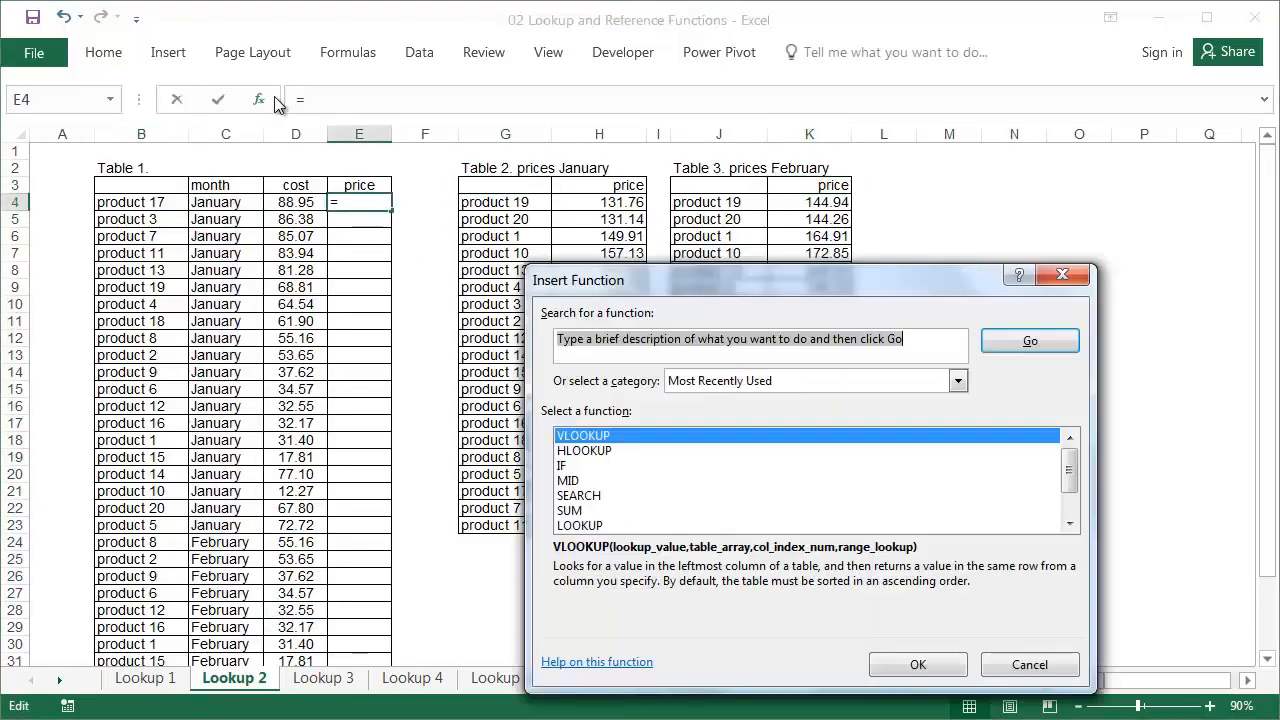
{"action": "left_click", "coordinate": [904, 667]}
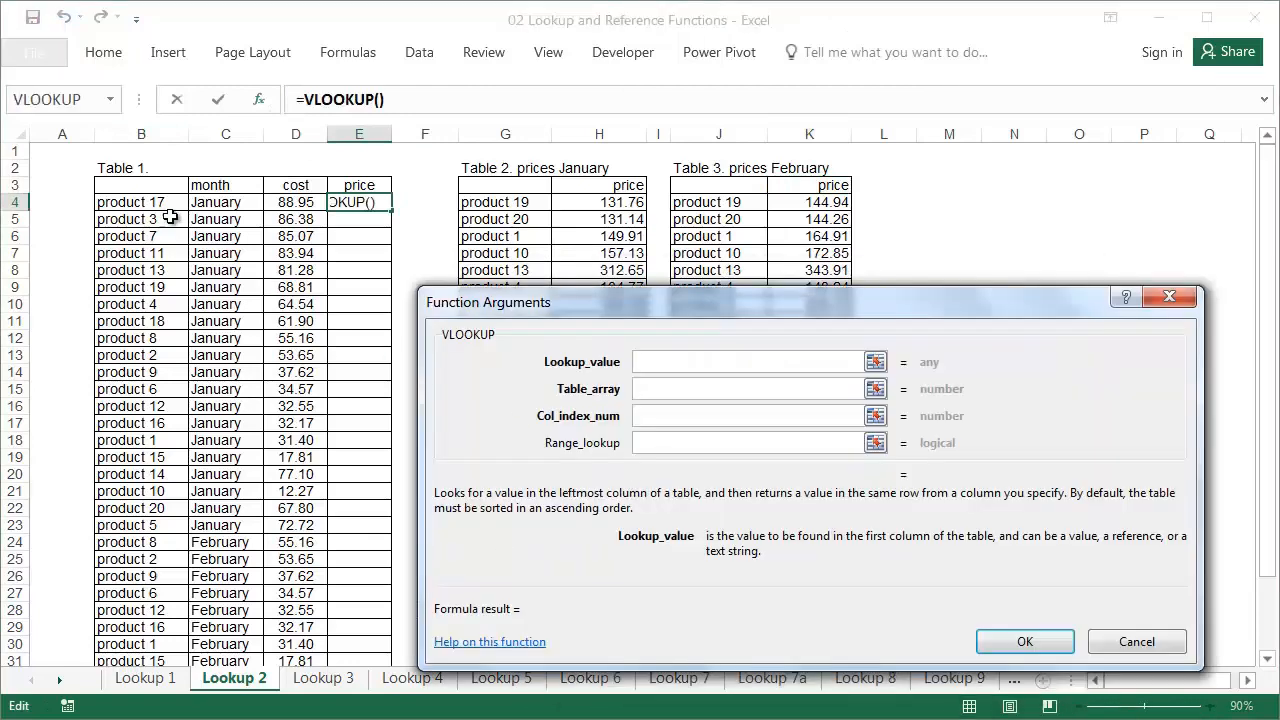
Complete the VLOOKUP in E4 with lookup value B4, table array G:H, column index 2 and range lookup 0
{"action": "left_click", "coordinate": [158, 203]}
{"action": "left_click", "coordinate": [645, 388]}
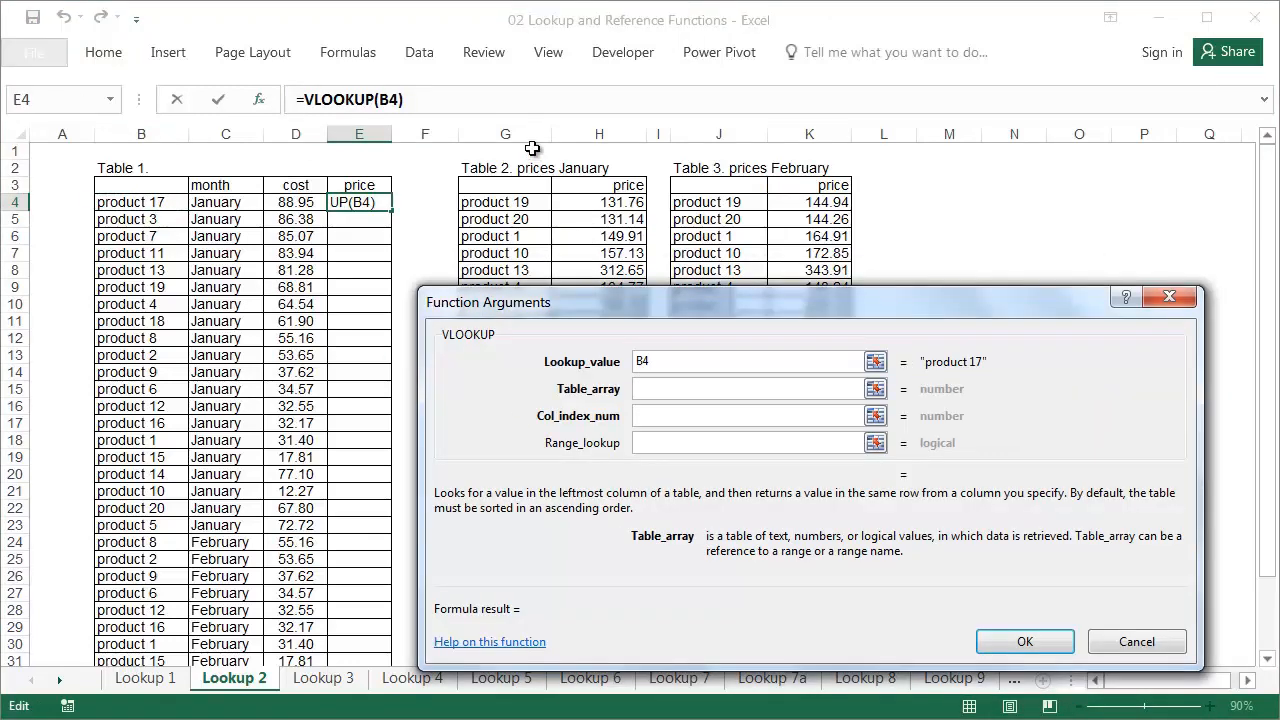
{"action": "left_click_drag", "start_coordinate": [532, 134], "coordinate": [581, 134]}
{"action": "left_click", "coordinate": [657, 415]}
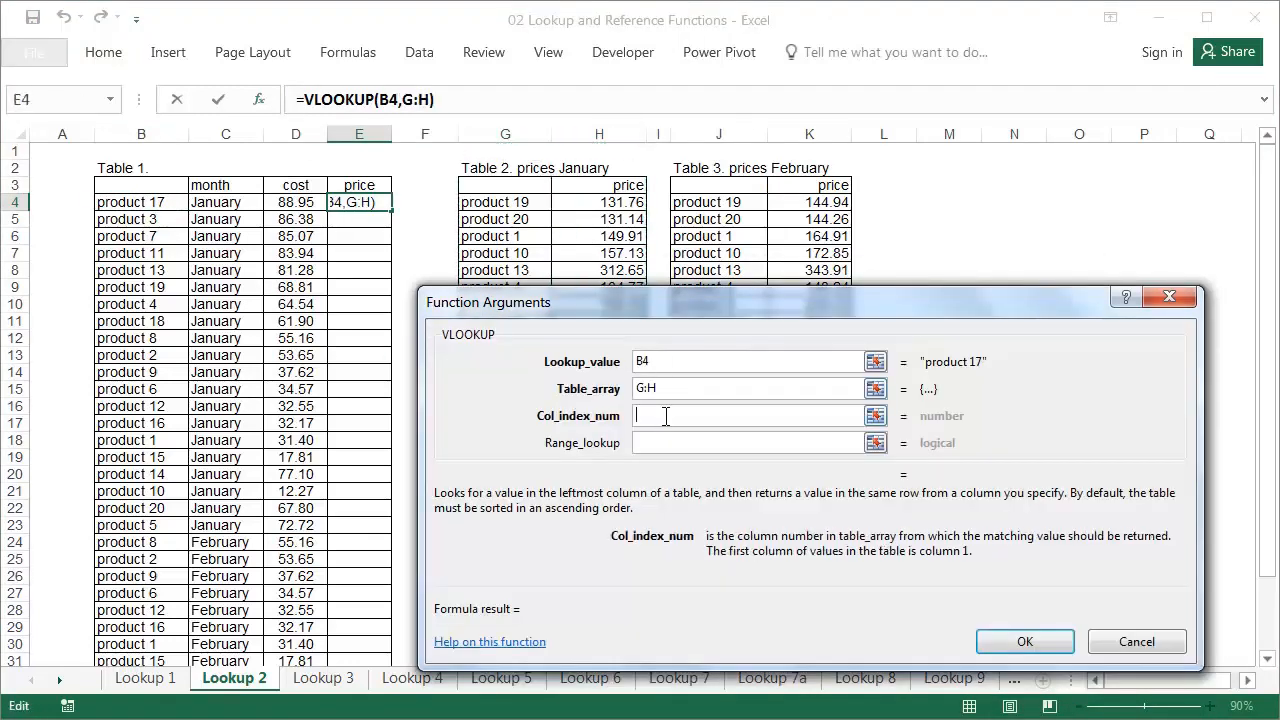
{"action": "type", "text": "2"}
{"action": "left_click", "coordinate": [677, 440]}
{"action": "type", "text": "0"}
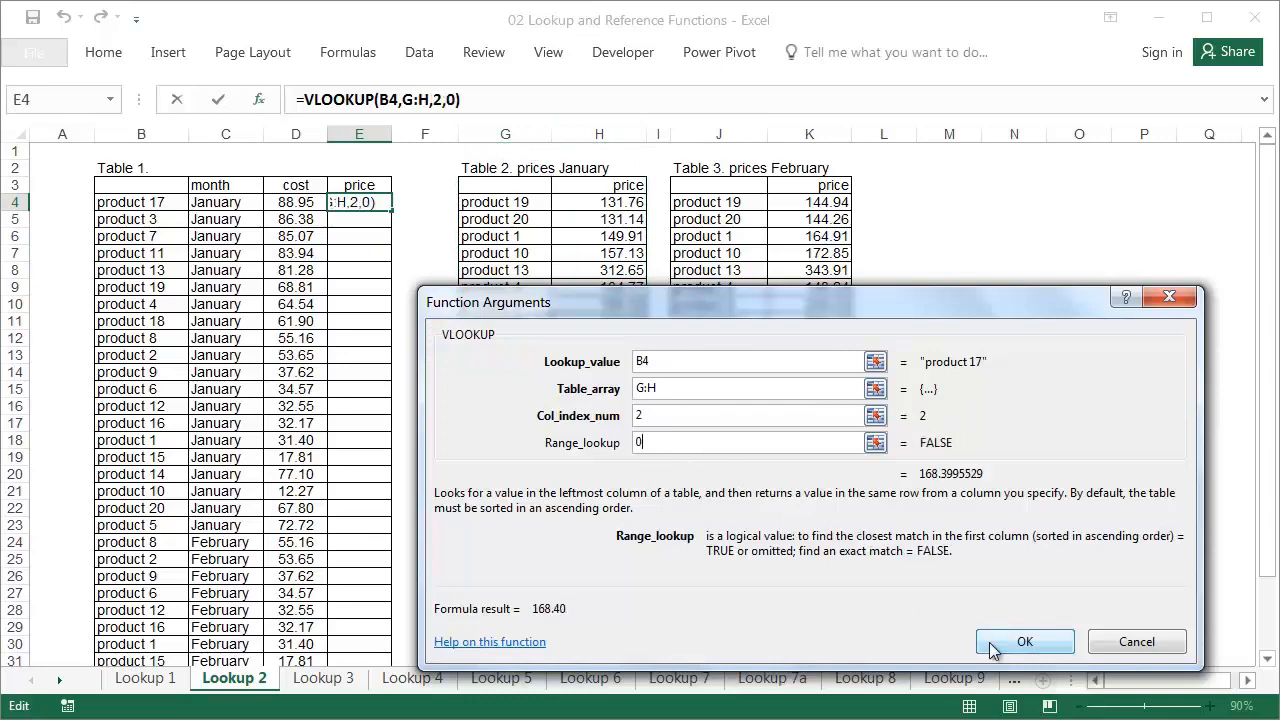
{"action": "left_click", "coordinate": [1020, 641]}
Copy the January price formula down to E24 and change the lookup table in E24 to columns J:K
{"action": "left_click_drag", "start_coordinate": [391, 210], "coordinate": [384, 547]}
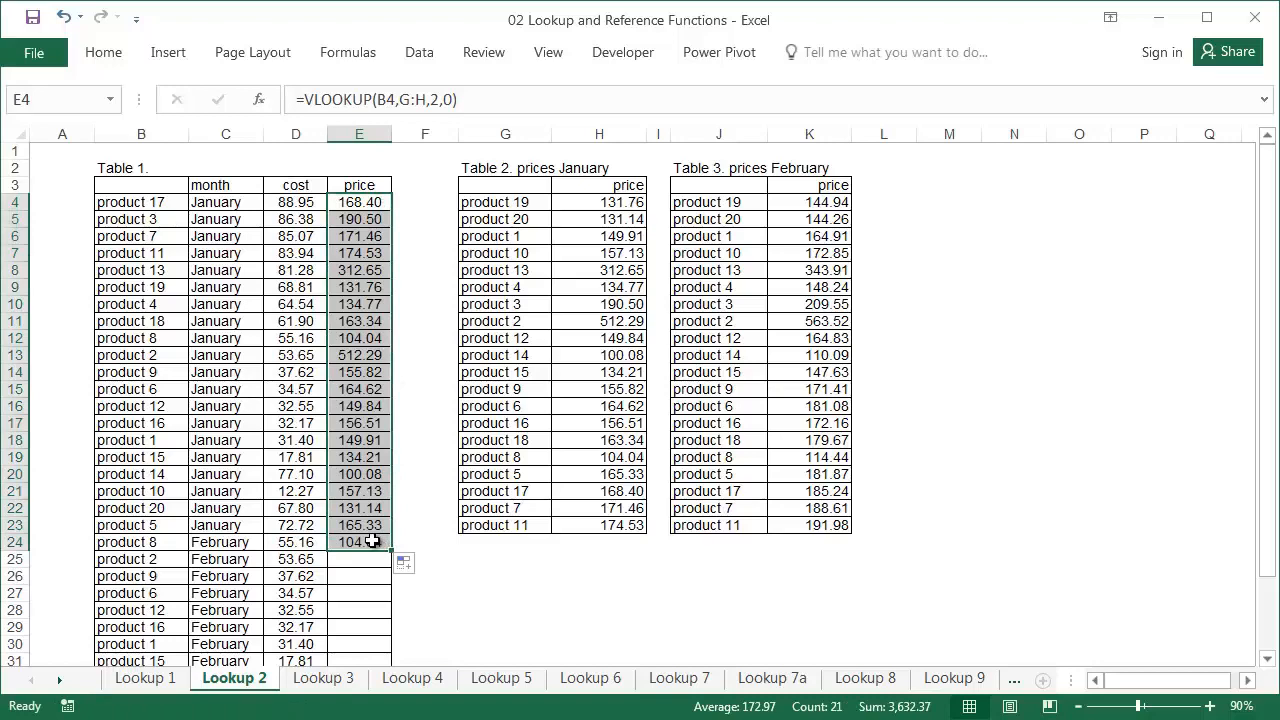
{"action": "double_click", "coordinate": [374, 542]}
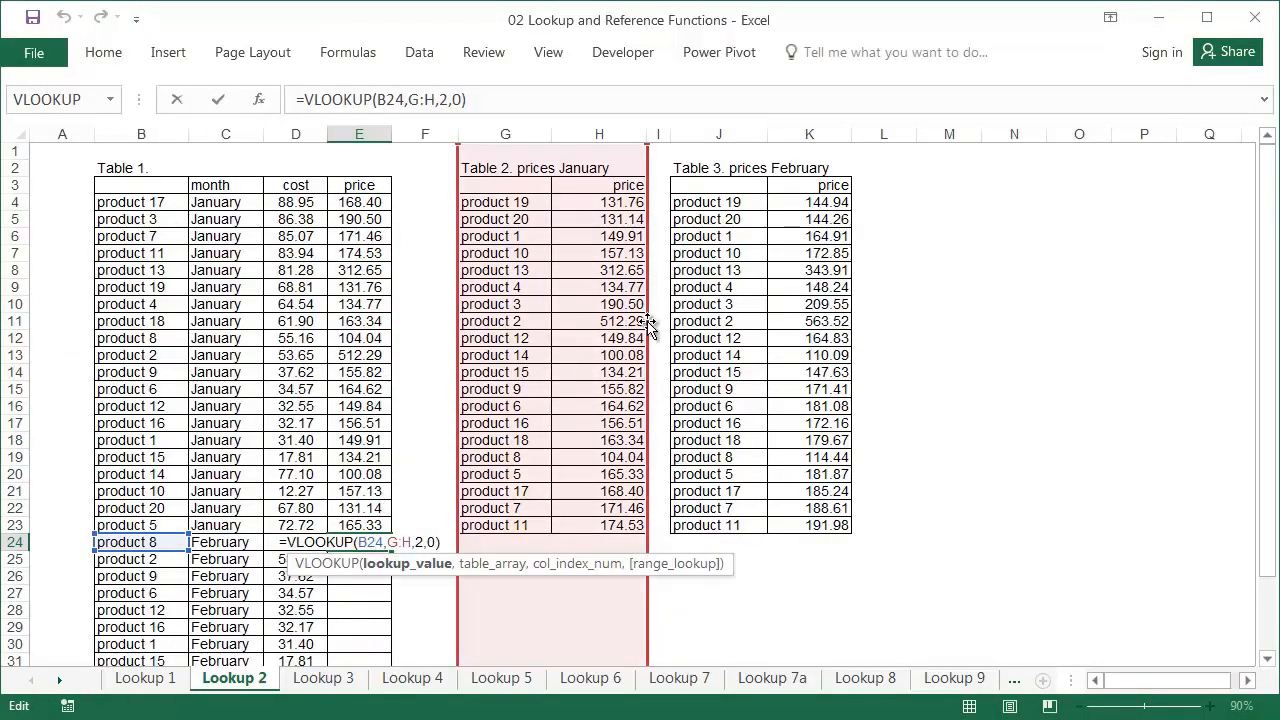
{"action": "left_click_drag", "start_coordinate": [646, 323], "coordinate": [836, 325]}
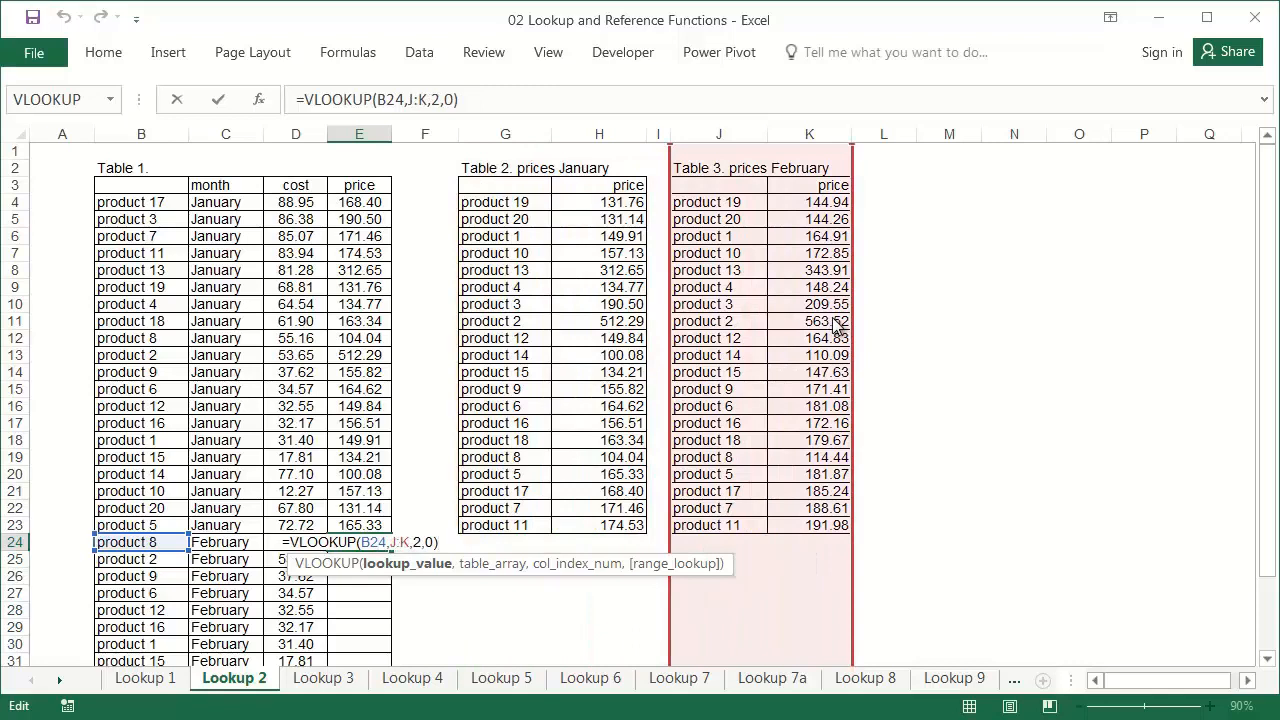
{"action": "left_click_drag", "start_coordinate": [833, 319], "coordinate": [832, 316]}
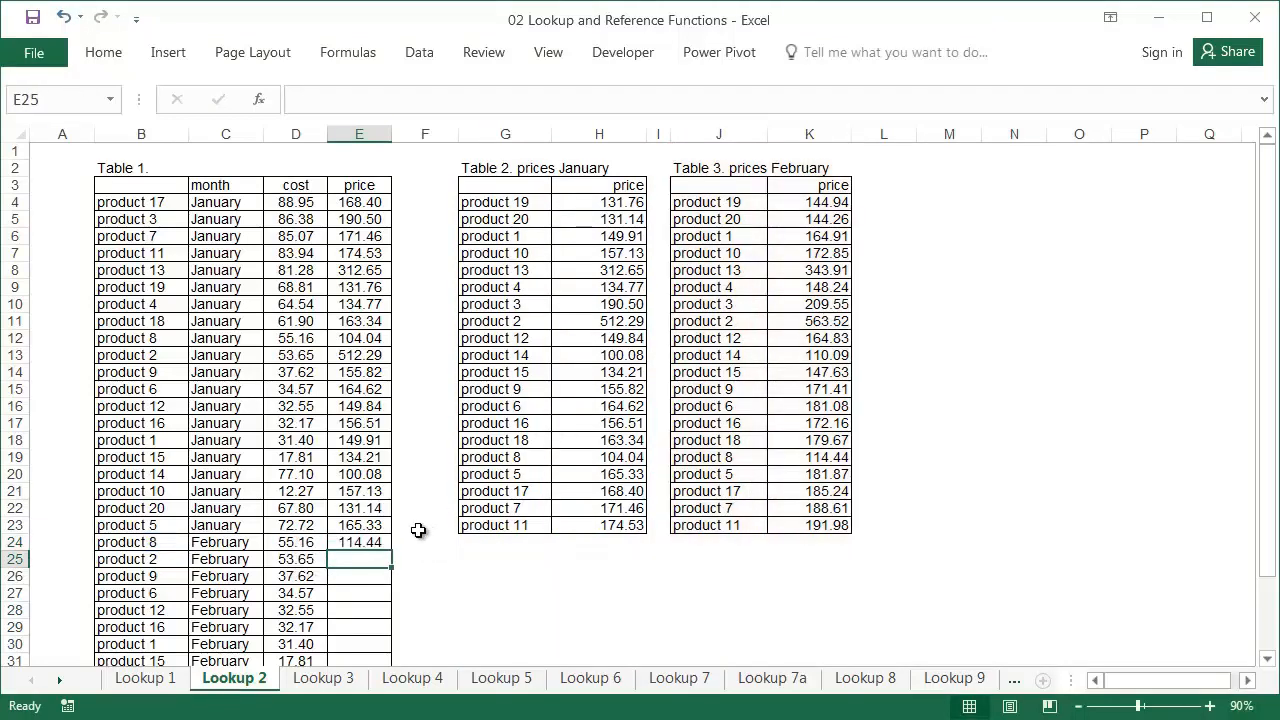
Copy the February price formula from E24 down the remaining rows of Table 1 and open E27 to check its references
{"action": "left_click", "coordinate": [380, 541]}
{"action": "double_click", "coordinate": [391, 551]}
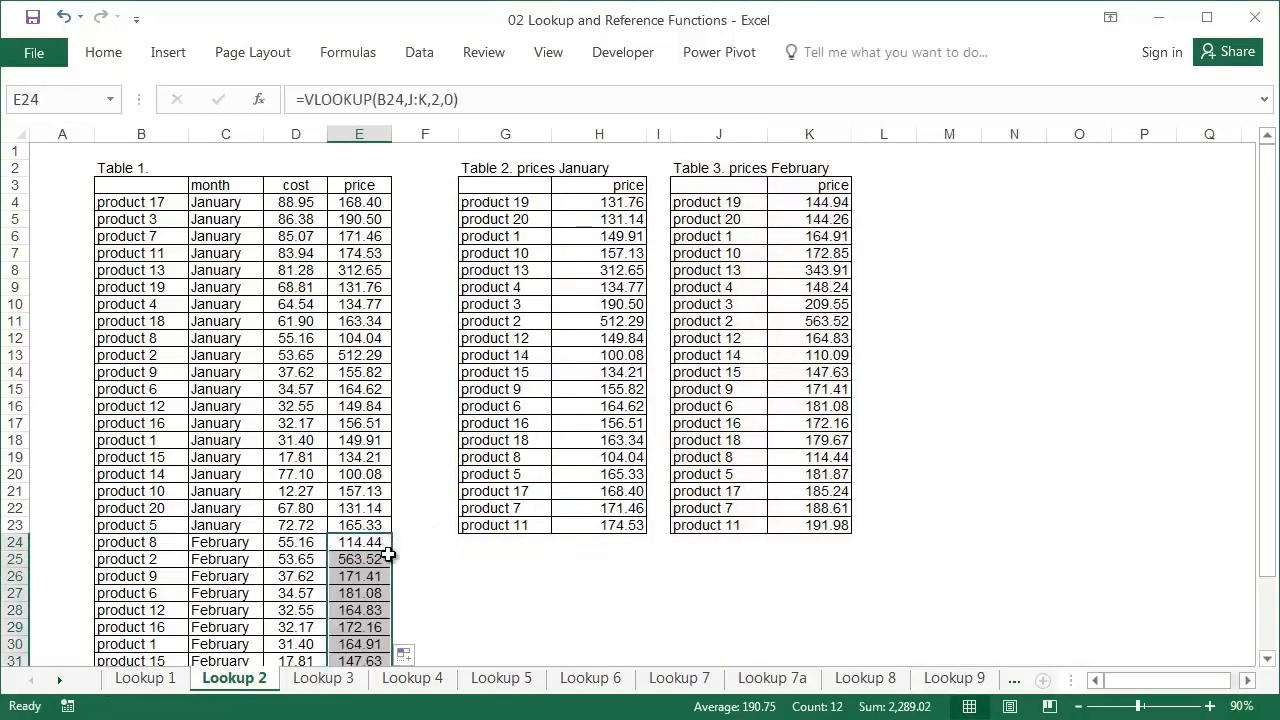
{"action": "double_click", "coordinate": [366, 594]}
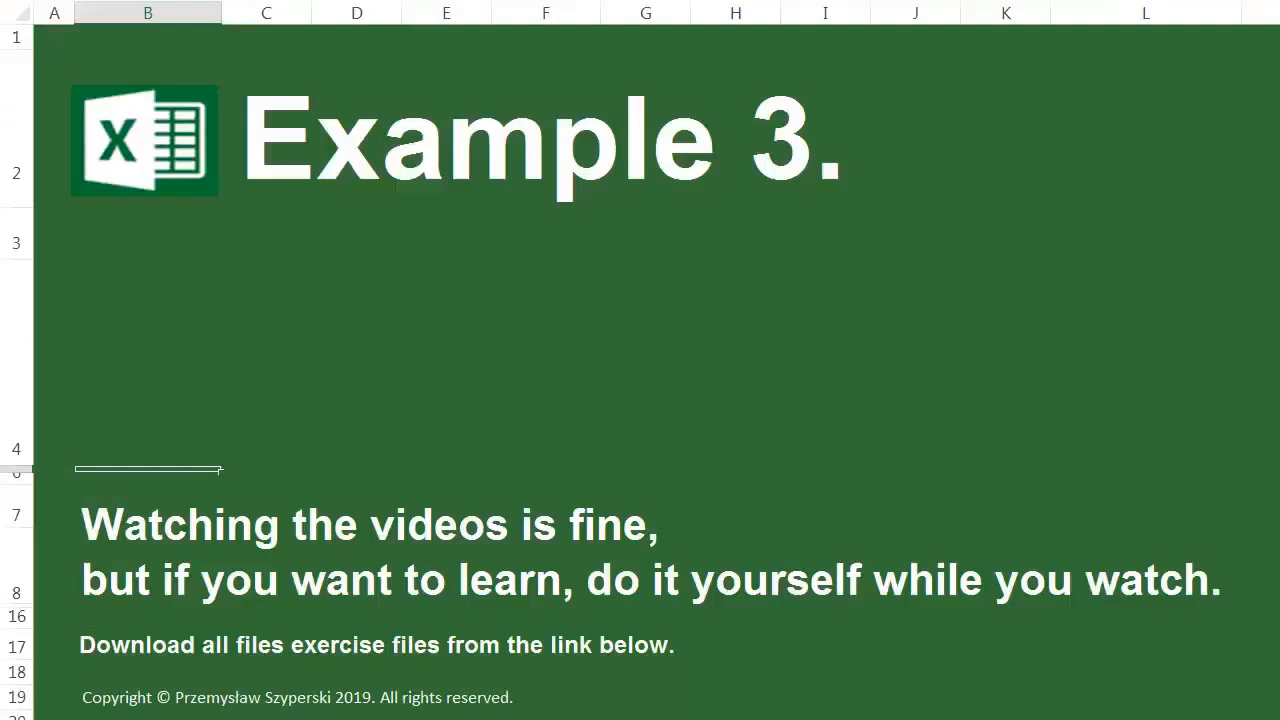
{"action": "key", "text": "Down"}
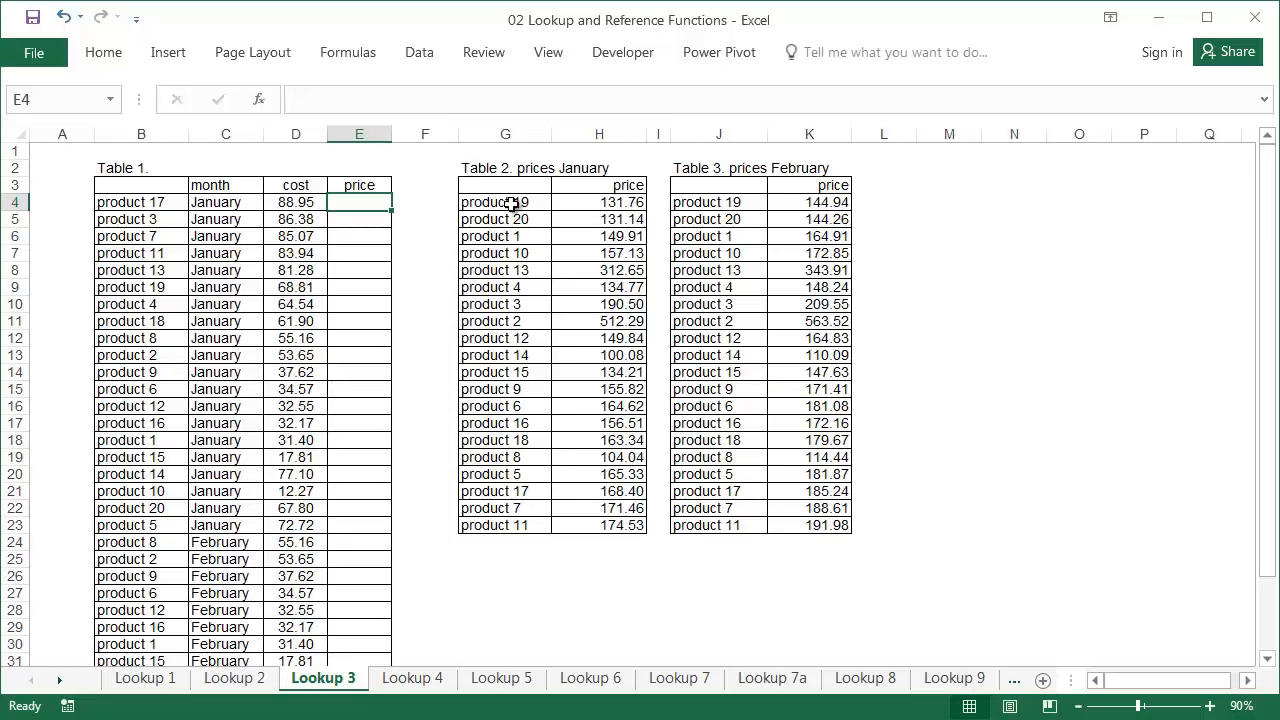
{"action": "scroll", "coordinate": [440, 295], "scroll_direction": "down", "scroll_amount": 3}
{"action": "scroll", "coordinate": [440, 300], "scroll_direction": "up", "scroll_amount": 3}
{"action": "left_click_drag", "start_coordinate": [505, 134], "coordinate": [830, 151]}
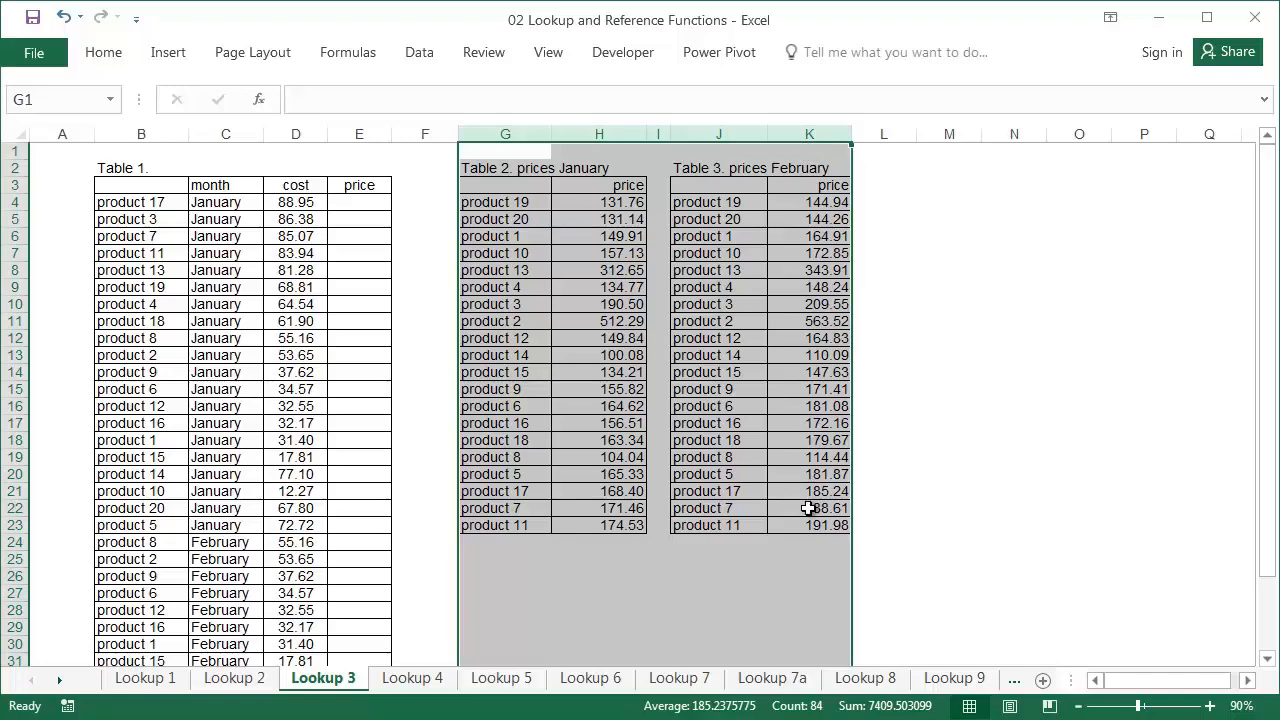
Fill A4:A23 beside the January products with the value 2, and select A24 in the first February row
{"action": "left_click", "coordinate": [72, 205]}
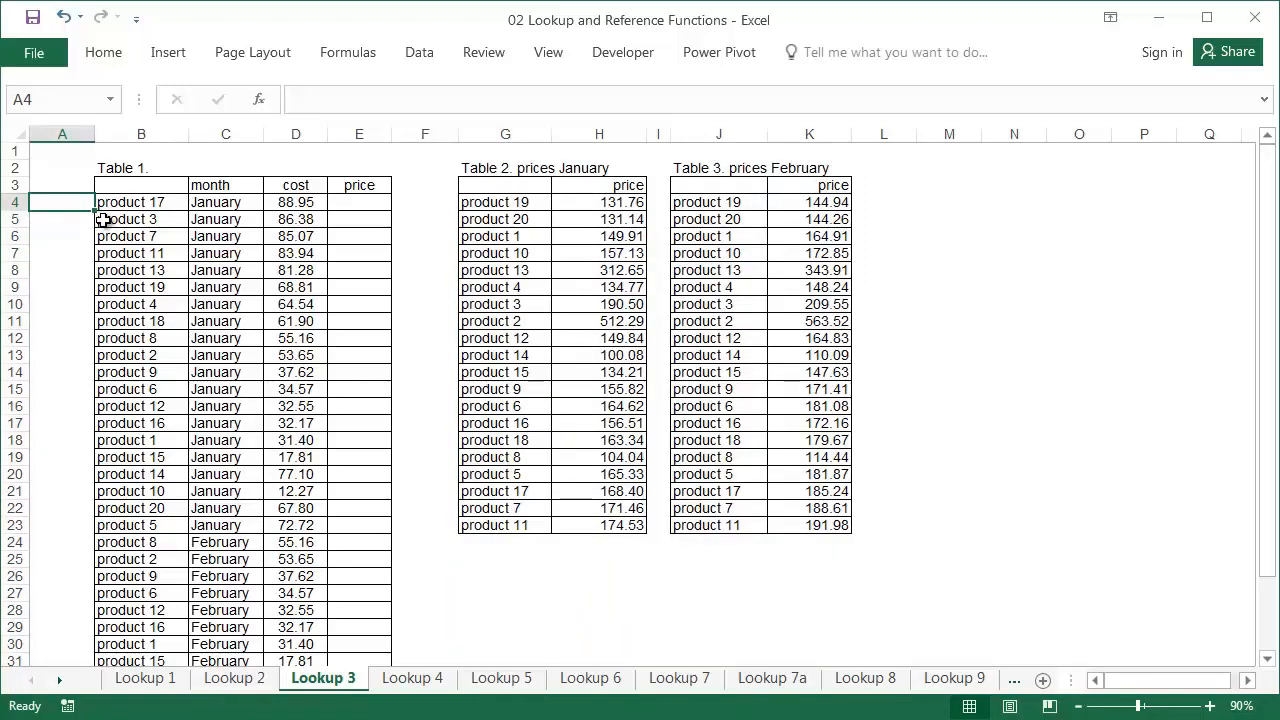
{"action": "type", "text": "2"}
{"action": "left_click_drag", "start_coordinate": [93, 208], "coordinate": [95, 531]}
{"action": "left_click", "coordinate": [58, 541]}
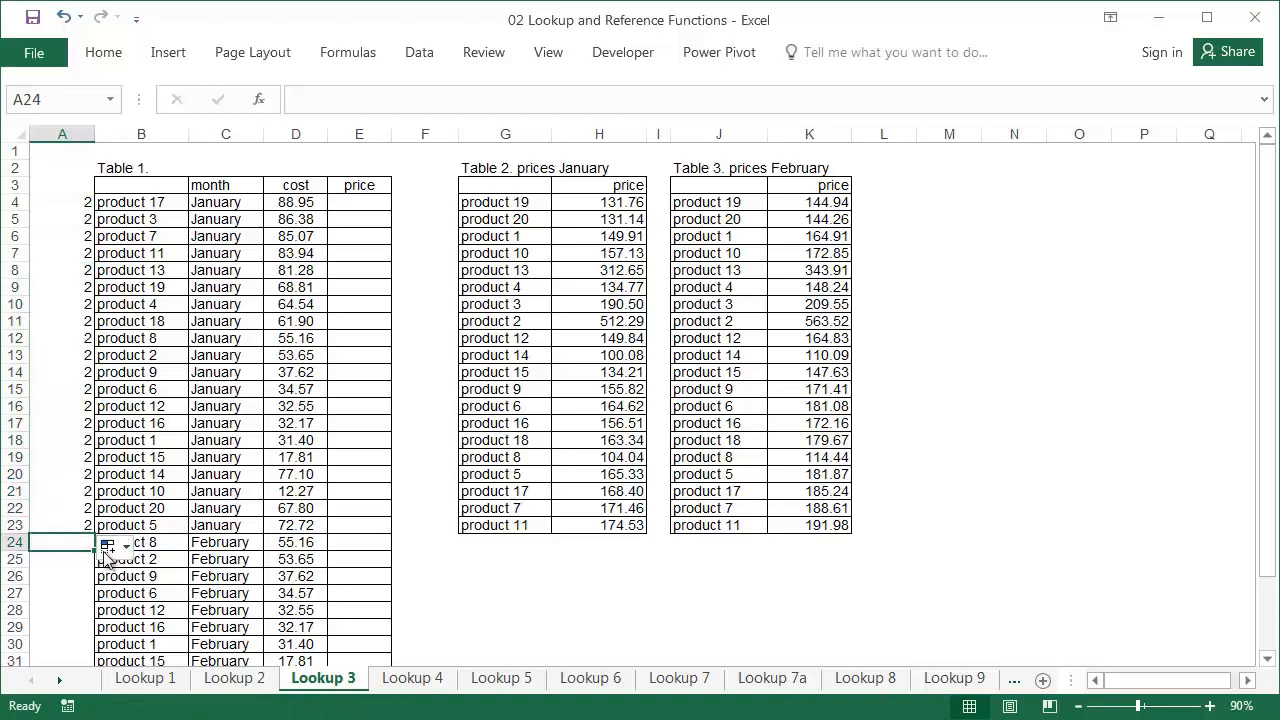
Enter 5 in A24 and fill it down column A beside the February products
{"action": "type", "text": "5"}
{"action": "key", "text": "Return"}
{"action": "left_click", "coordinate": [75, 543]}
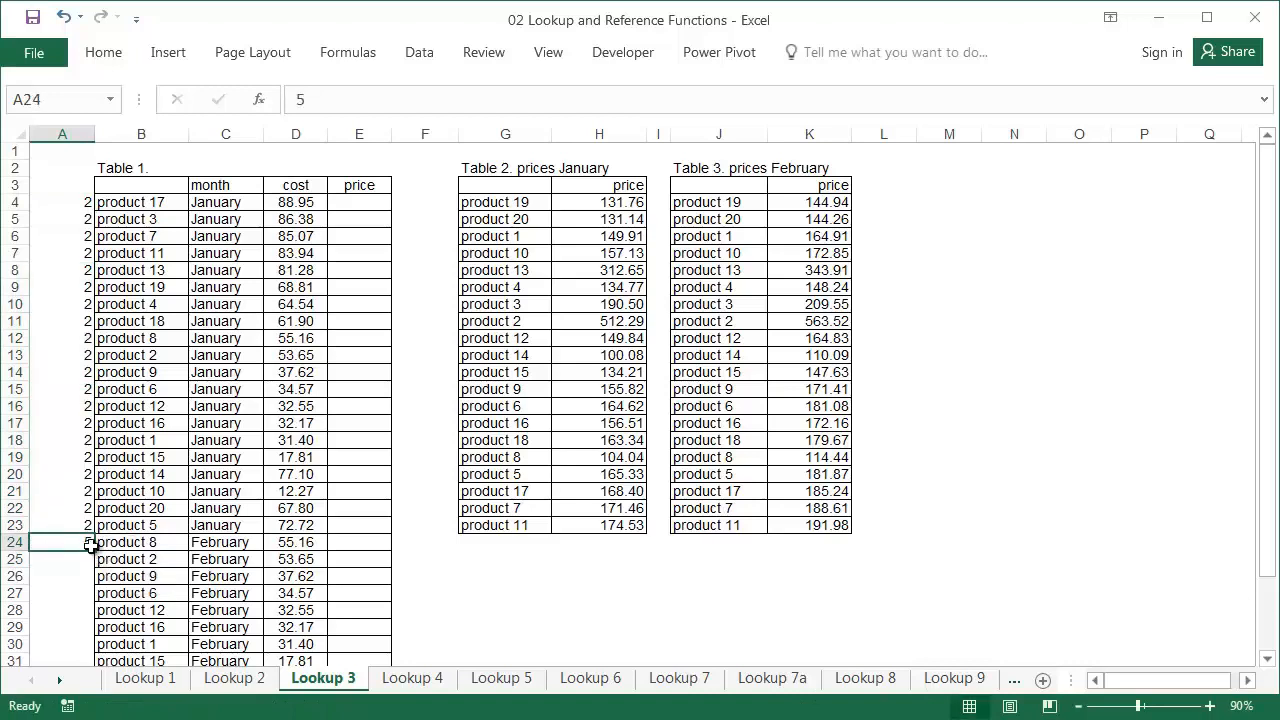
{"action": "left_click_drag", "start_coordinate": [92, 548], "coordinate": [95, 660]}
Start a VLOOKUP in E4 with lookup value B4 and table array G:K, spanning both monthly price tables
{"action": "left_click", "coordinate": [343, 205]}
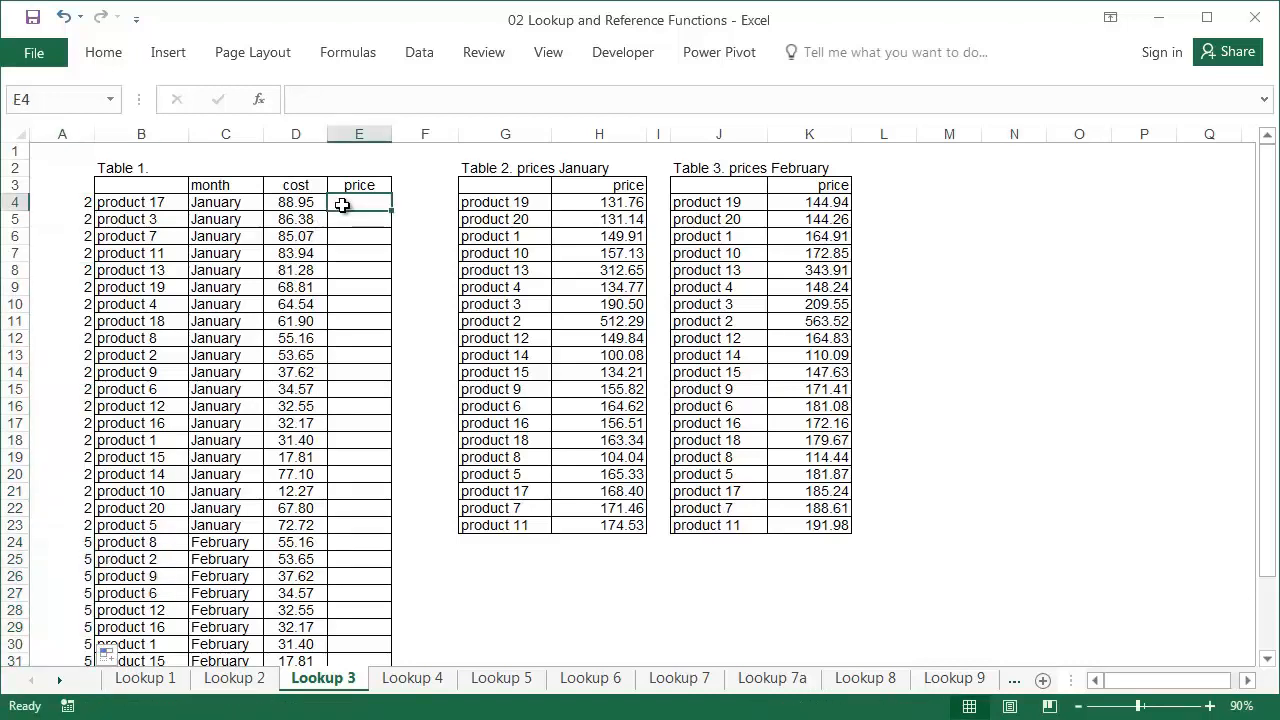
{"action": "left_click", "coordinate": [258, 100]}
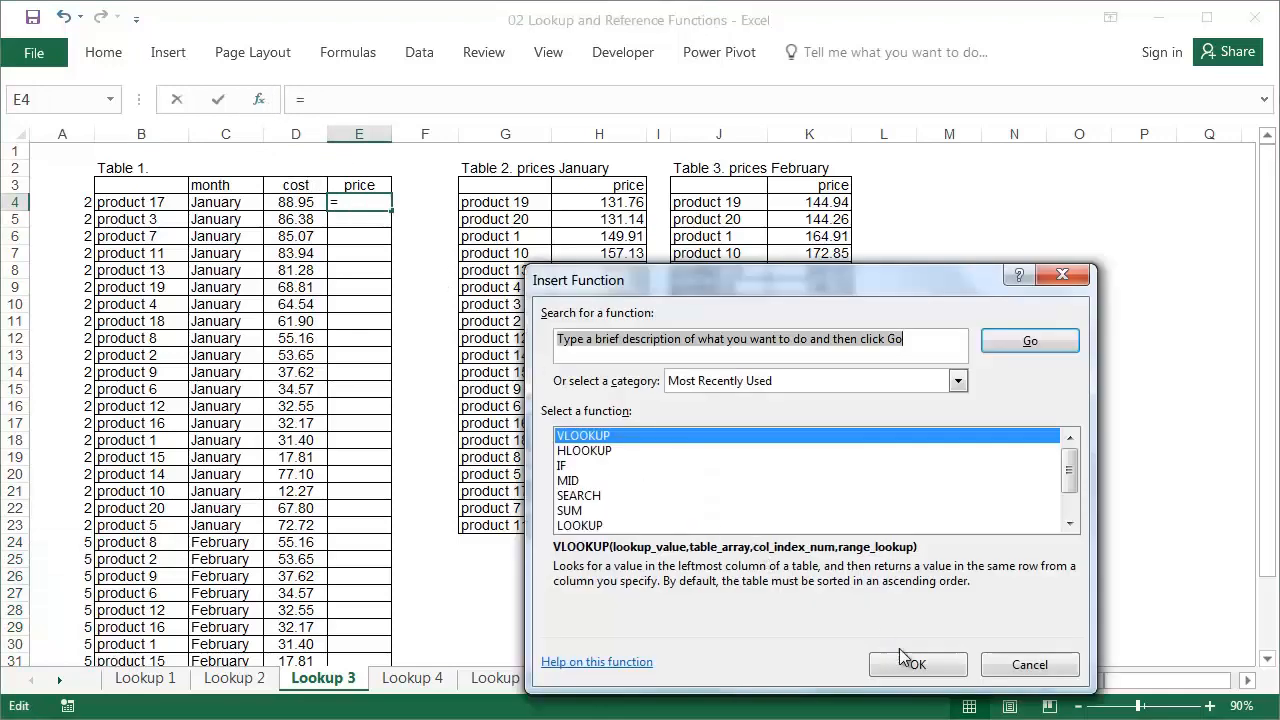
{"action": "left_click", "coordinate": [900, 658]}
{"action": "left_click", "coordinate": [176, 203]}
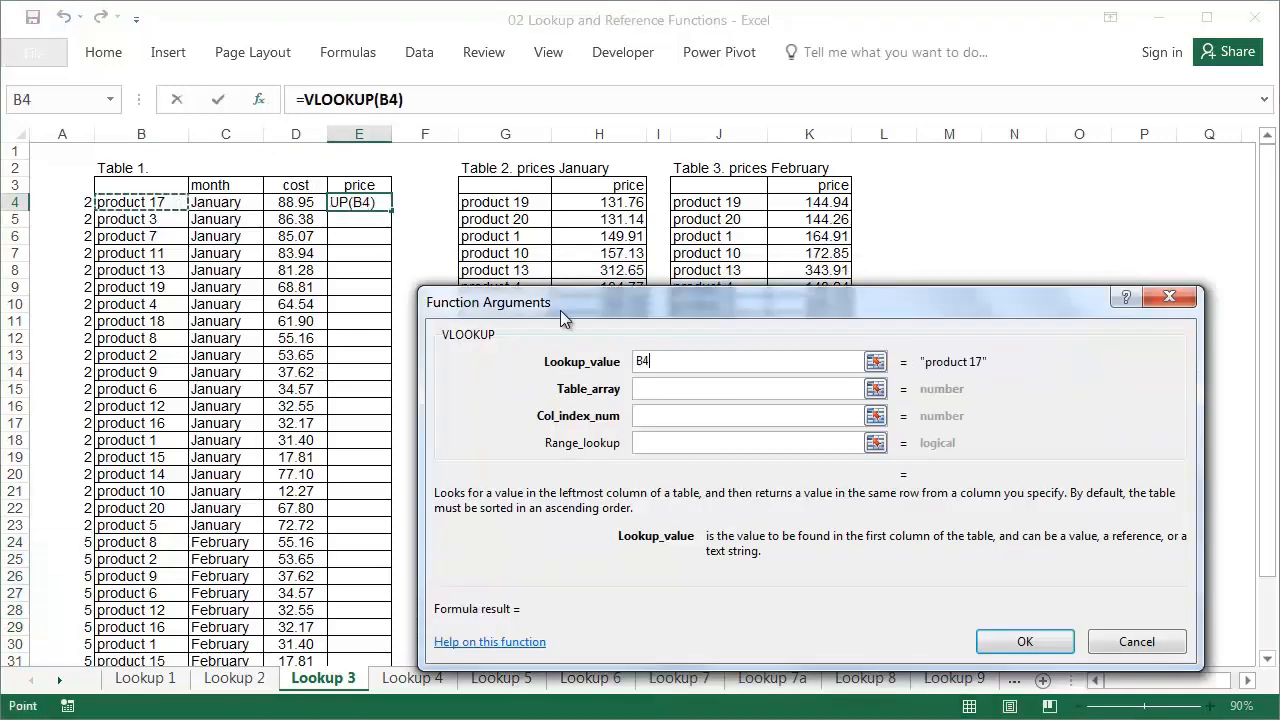
{"action": "left_click", "coordinate": [655, 388]}
{"action": "left_click_drag", "start_coordinate": [505, 134], "coordinate": [776, 131]}
Complete the VLOOKUP with column index A4 and range lookup 0, and copy it down the price column of Table 1
{"action": "left_click", "coordinate": [645, 415]}
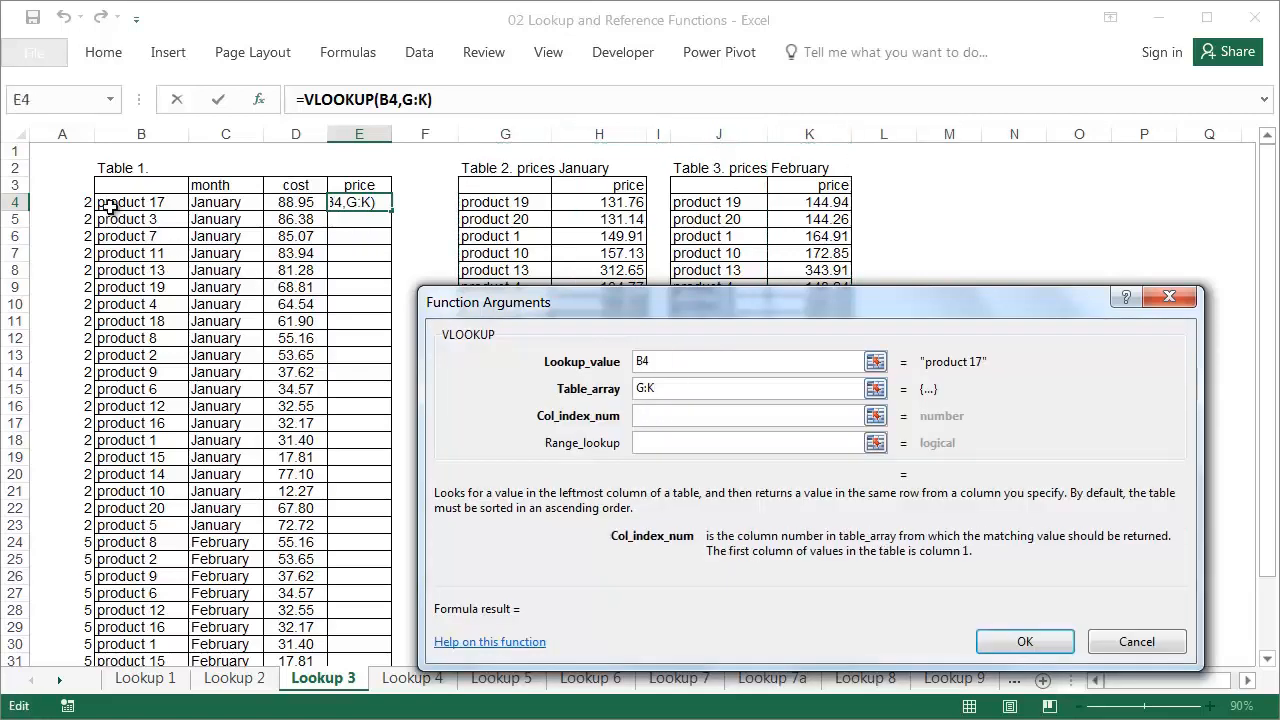
{"action": "left_click", "coordinate": [88, 203]}
{"action": "left_click", "coordinate": [688, 443]}
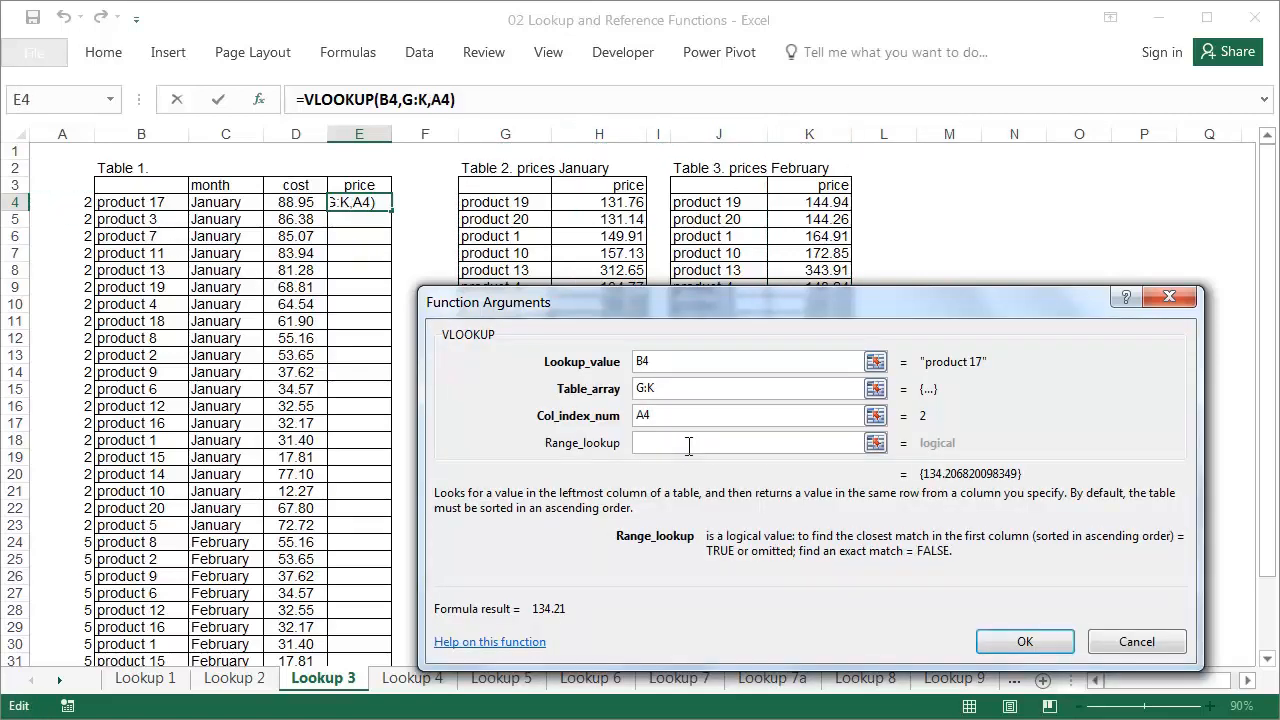
{"action": "type", "text": "0"}
{"action": "left_click", "coordinate": [1020, 641]}
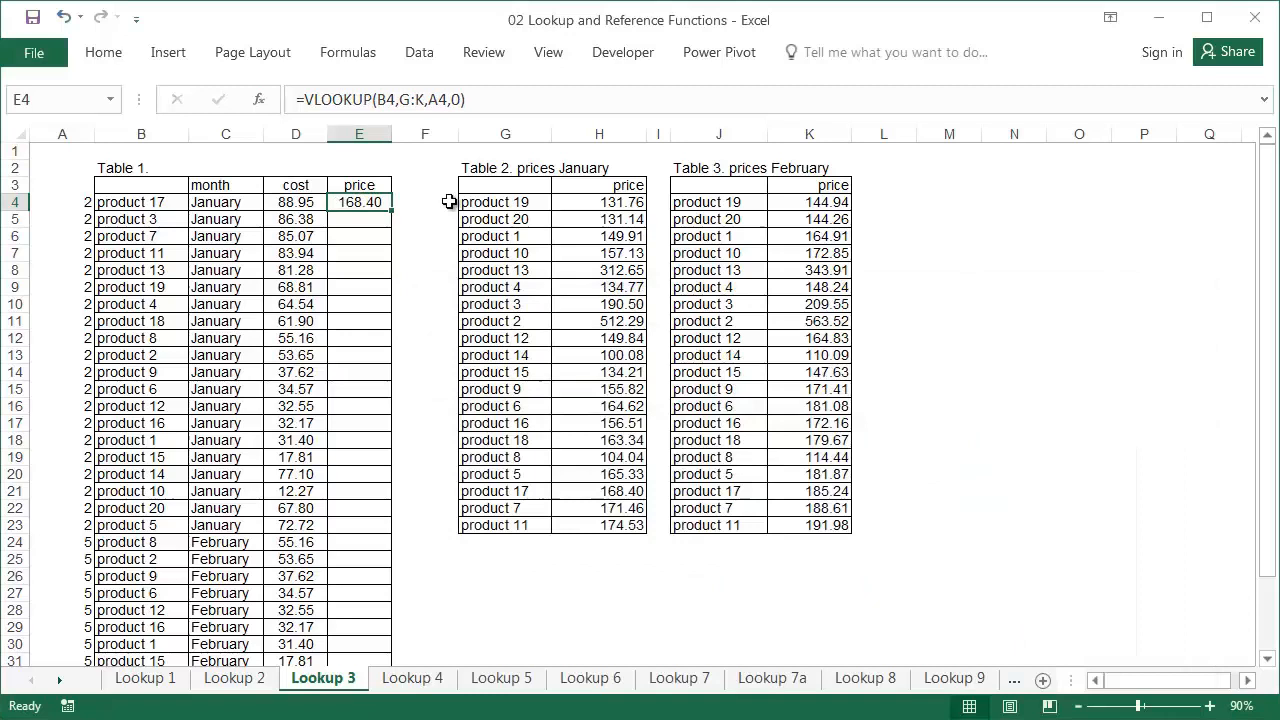
{"action": "double_click", "coordinate": [394, 209]}
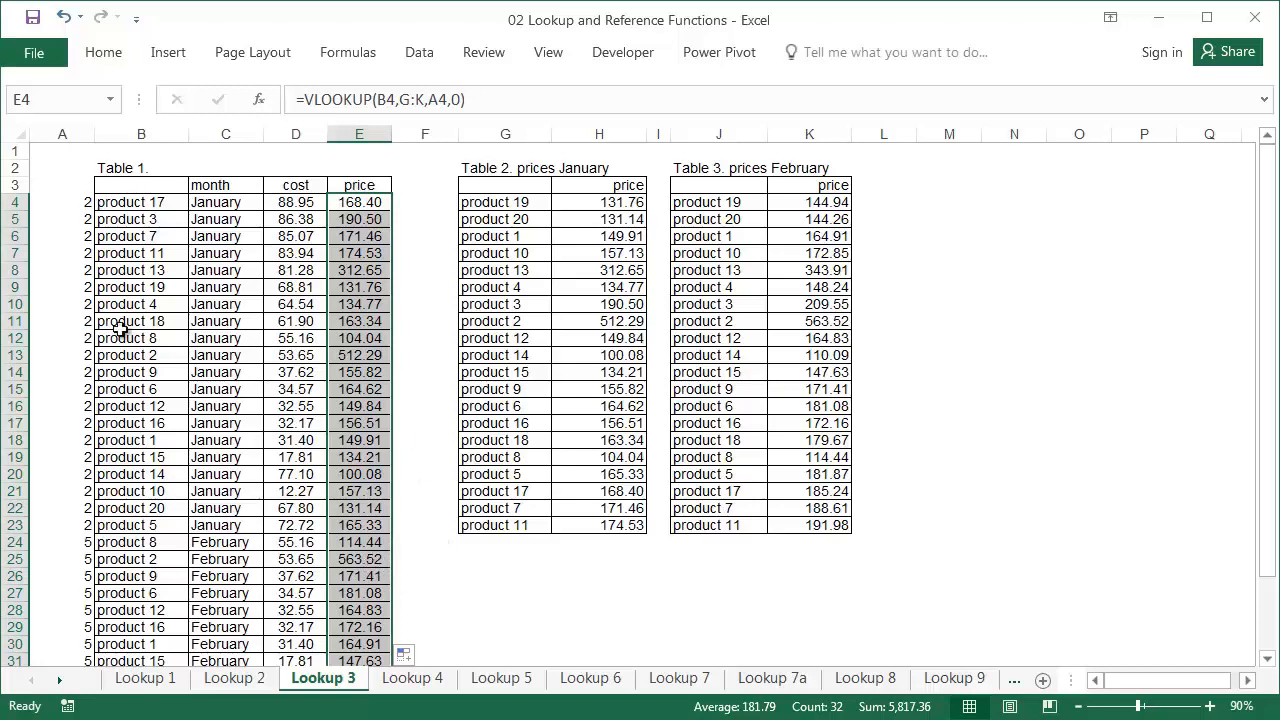
Replace the column index A4 in E4's formula with IF(C4="January",2,5) and copy the formula down the price column
{"action": "left_click", "coordinate": [340, 206]}
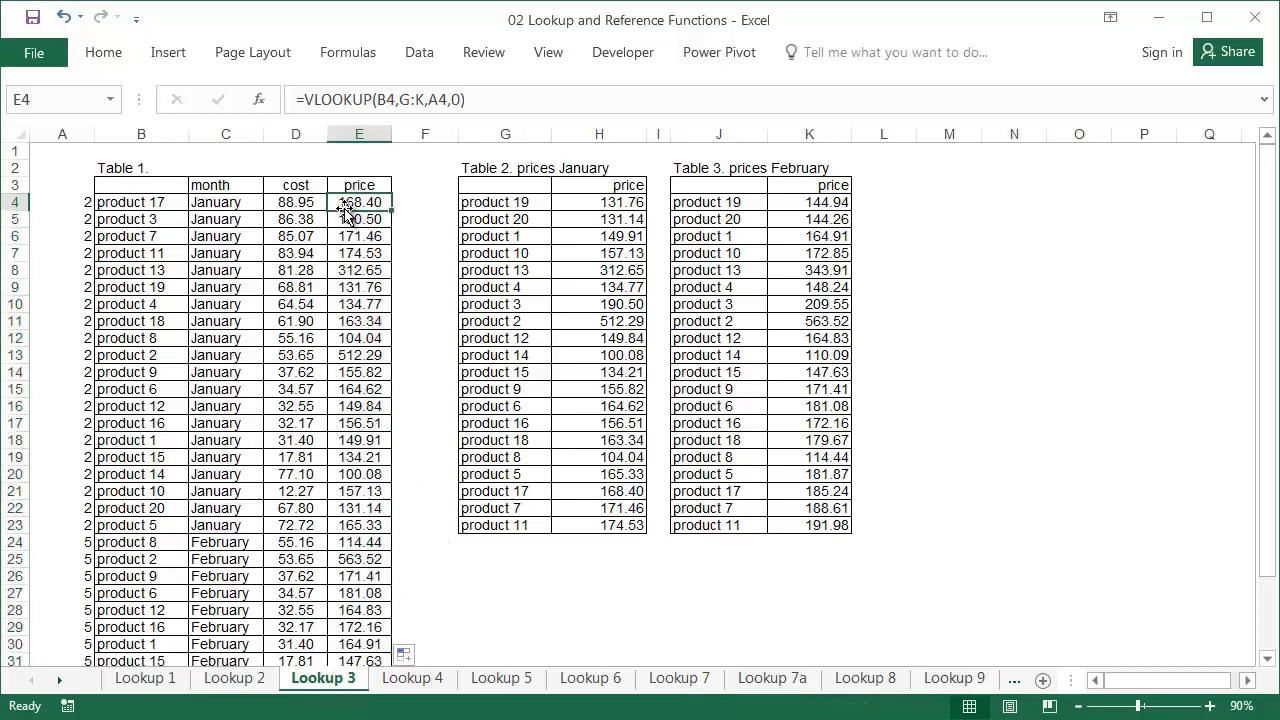
{"action": "left_click", "coordinate": [398, 100]}
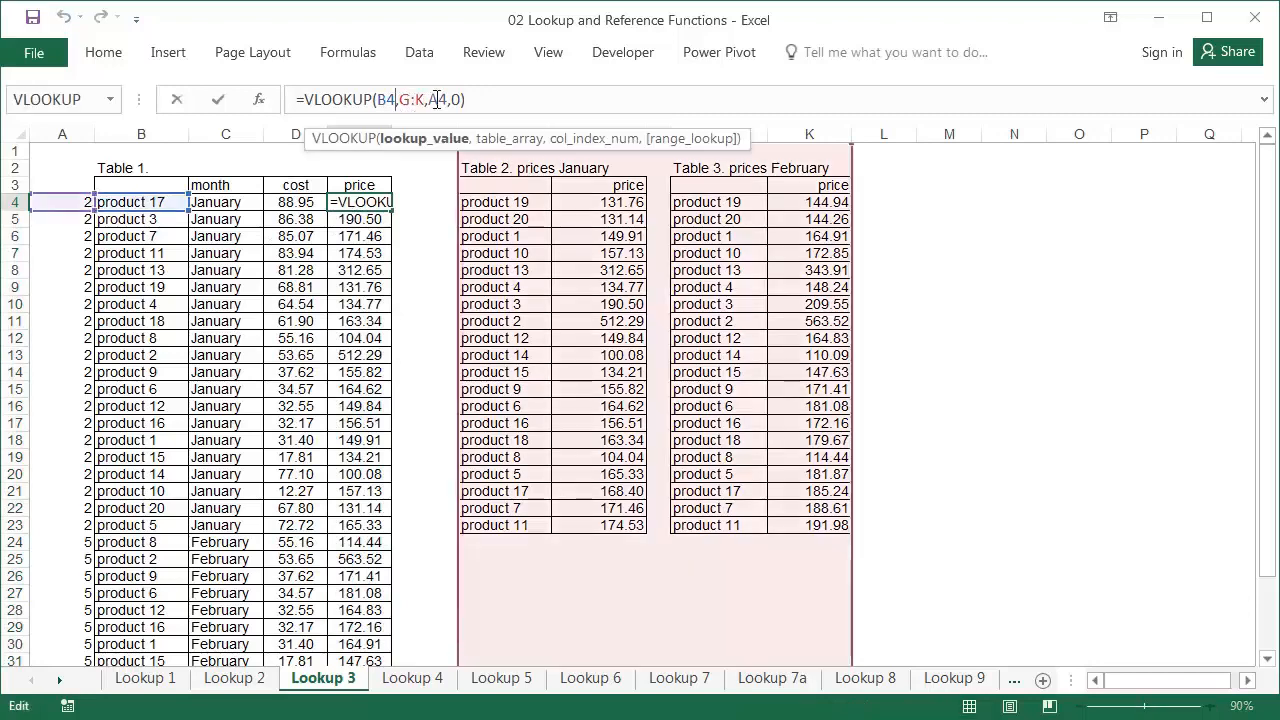
{"action": "double_click", "coordinate": [437, 100]}
{"action": "type", "text": "if("}
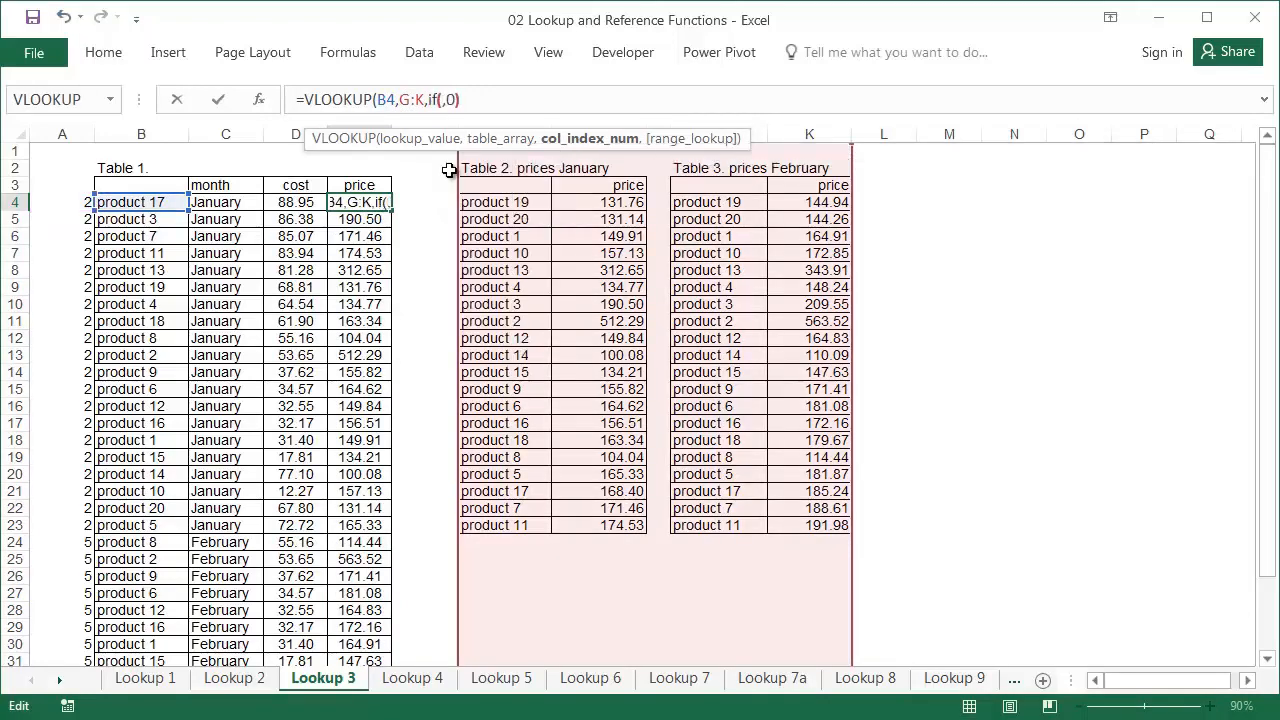
{"action": "left_click", "coordinate": [233, 204]}
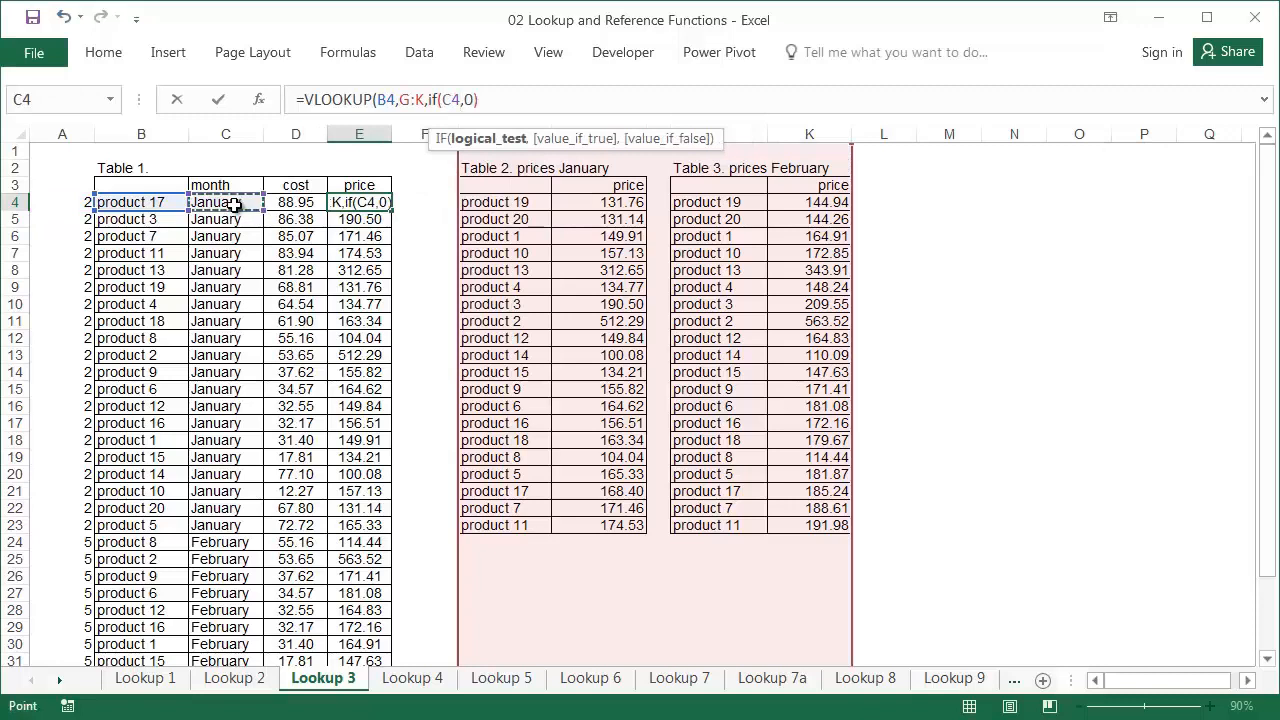
{"action": "type", "text": "=\"Janu"}
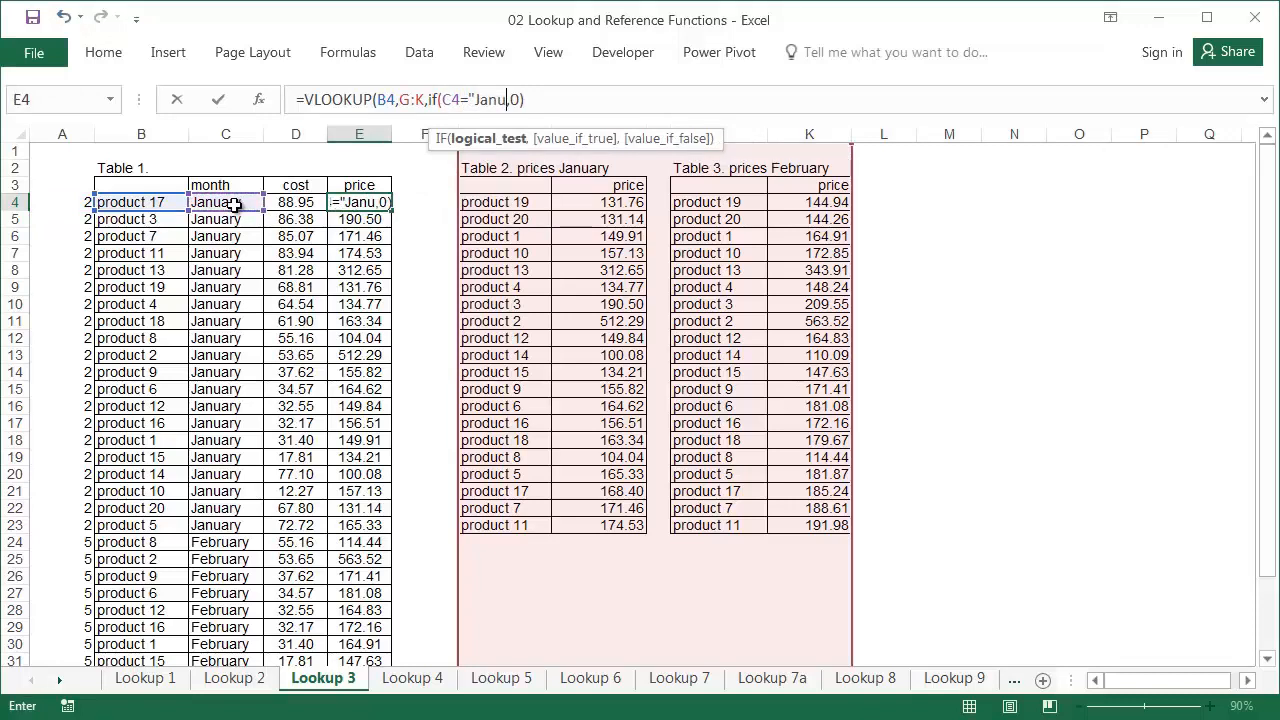
{"action": "type", "text": "ary\","}
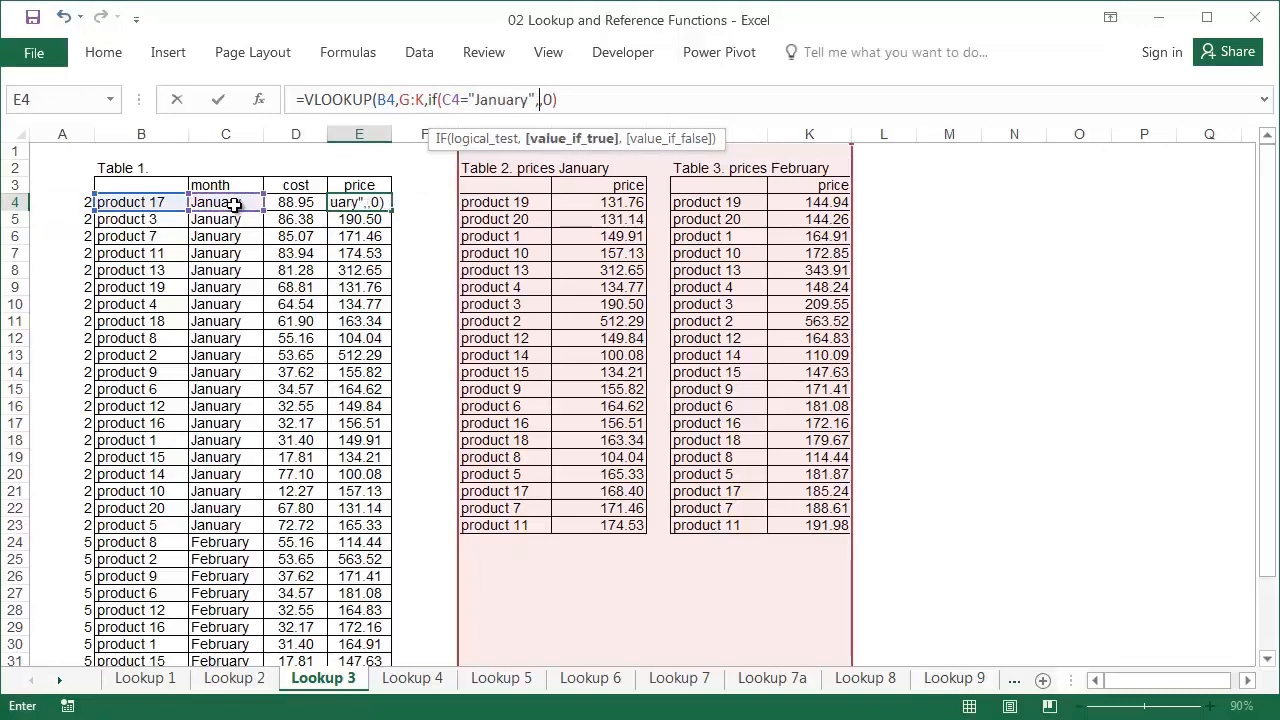
{"action": "type", "text": "2,5,"}
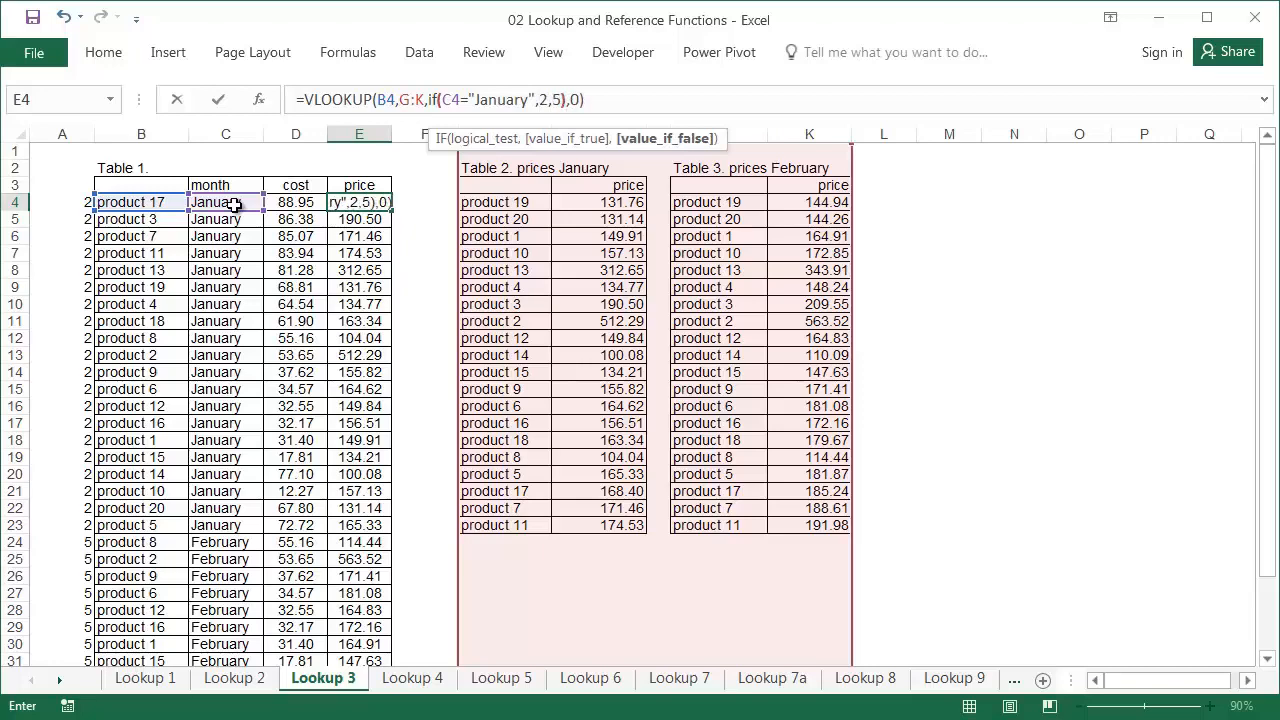
{"action": "type", "text": ")"}
{"action": "key", "text": "Return"}
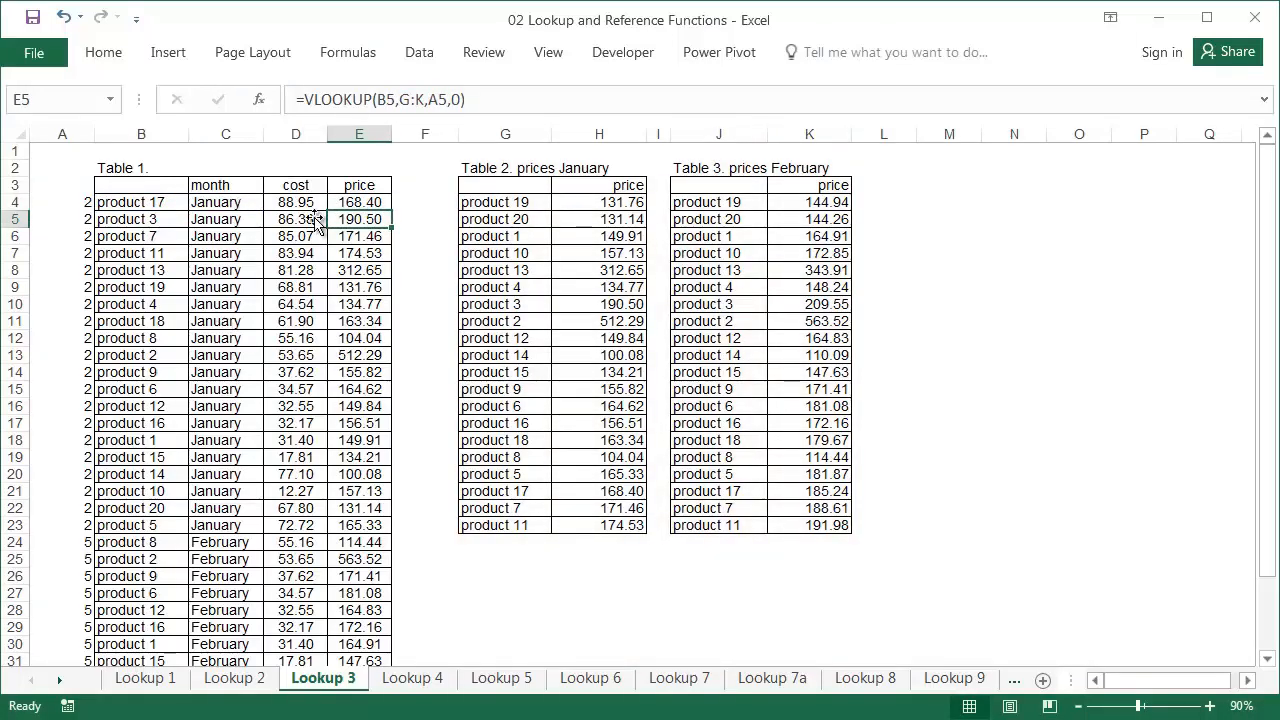
{"action": "left_click", "coordinate": [378, 202]}
{"action": "double_click", "coordinate": [391, 210]}
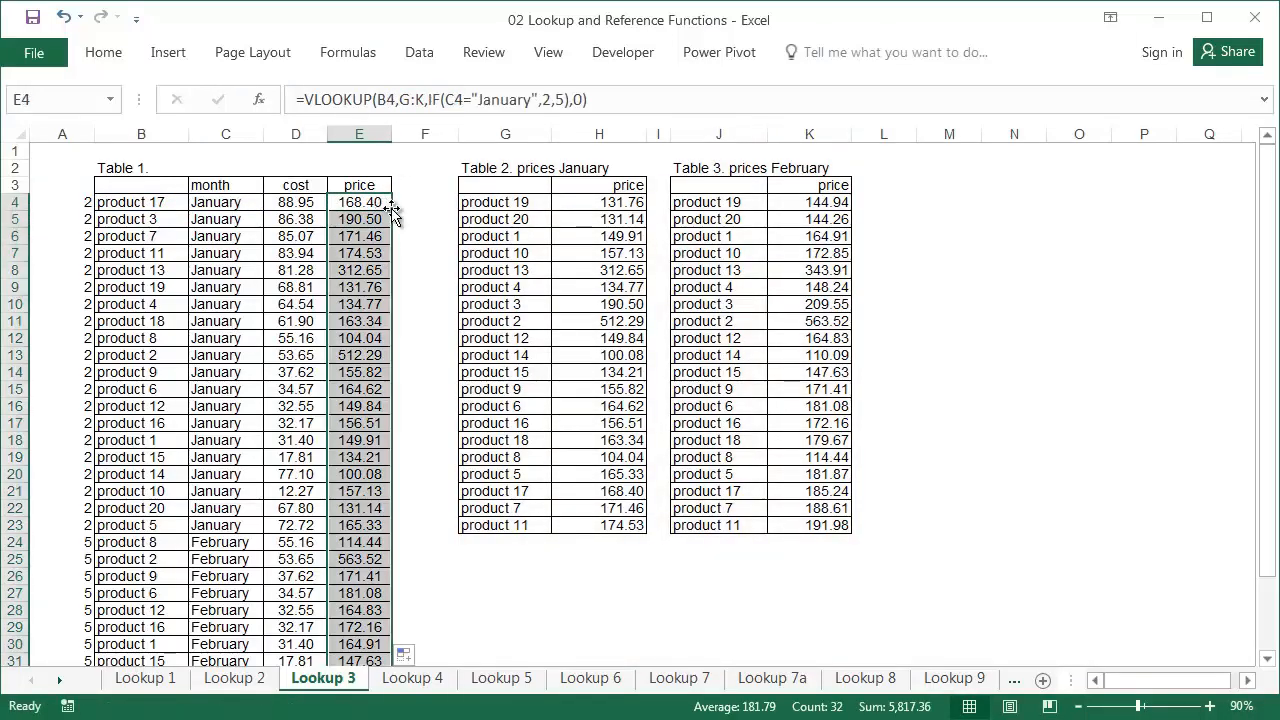
Compare the product names of Tables 3 and 2 with =J4=G4 in L4 and copy the check down beside Table 3
{"action": "left_click", "coordinate": [868, 202]}
{"action": "type", "text": "="}
{"action": "key", "text": "Left"}
{"action": "key", "text": "Left"}
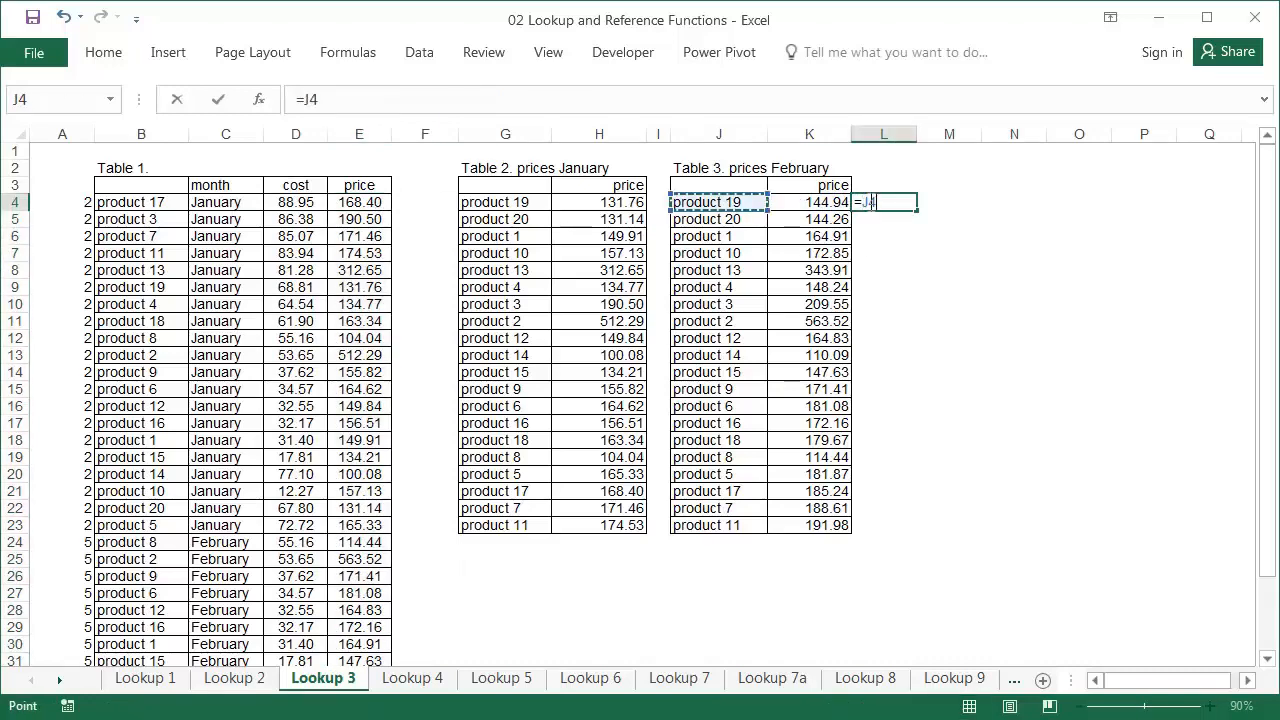
{"action": "type", "text": "="}
{"action": "key", "text": "Left"}
{"action": "key", "text": "Left"}
{"action": "key", "text": "Left"}
{"action": "key", "text": "Left"}
{"action": "key", "text": "Left"}
{"action": "key", "text": "ctrl+Return"}
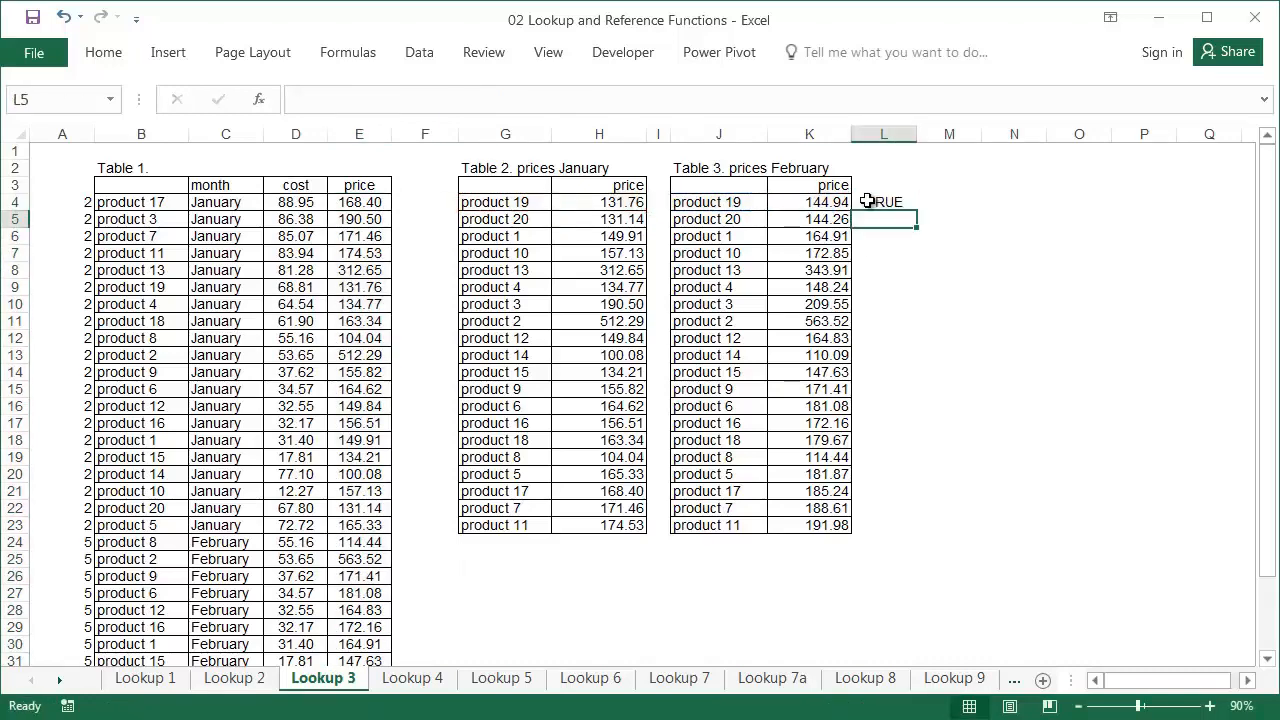
{"action": "double_click", "coordinate": [916, 210]}
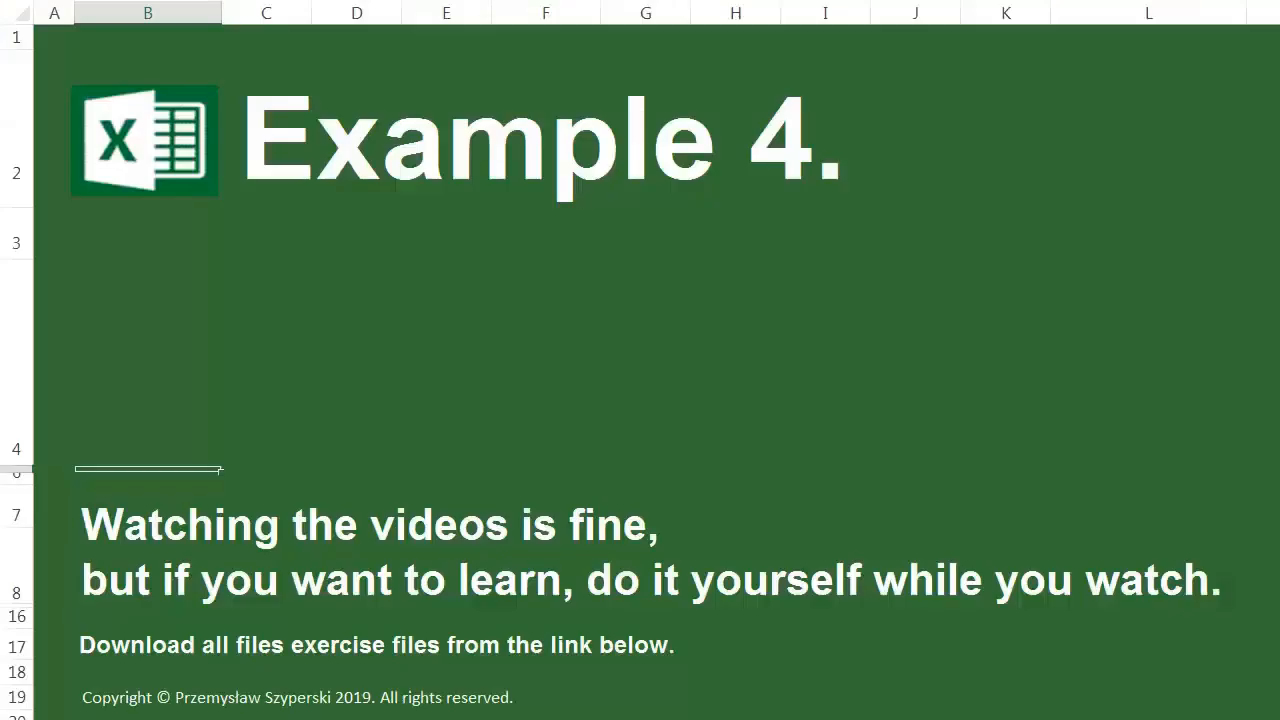
{"action": "left_click_drag", "start_coordinate": [148, 479], "coordinate": [1148, 580]}
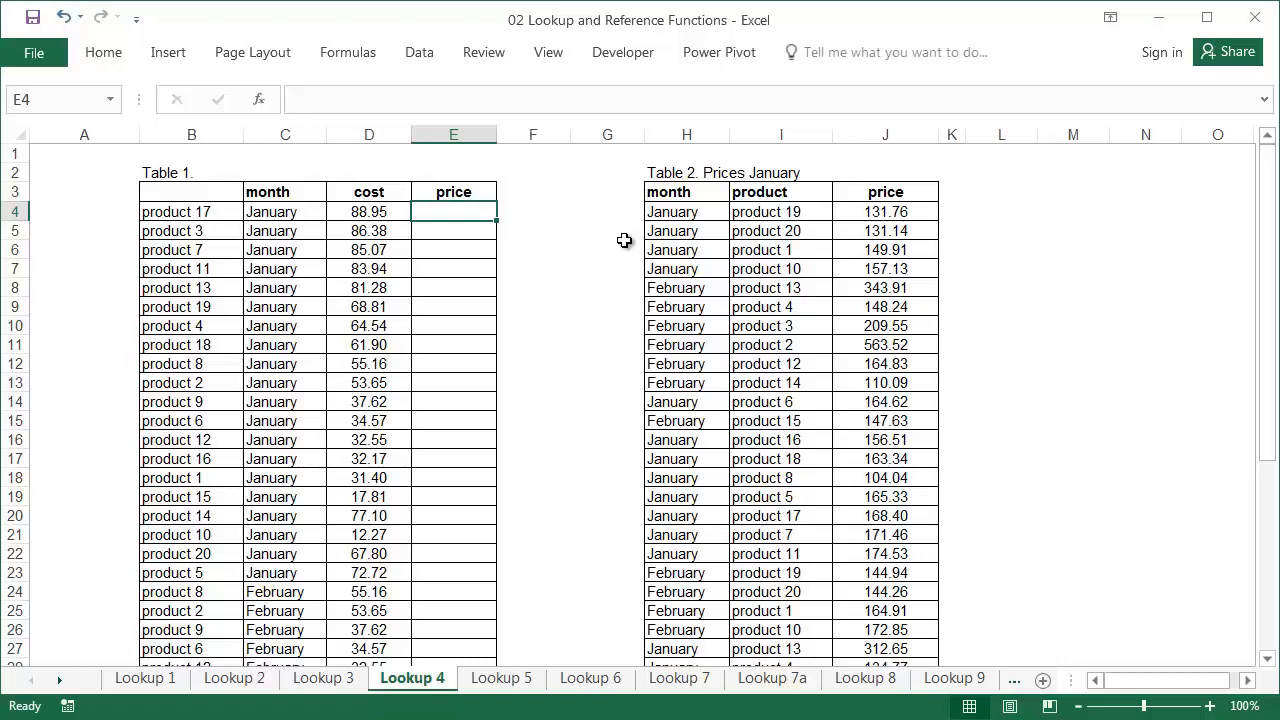
Build a product-and-month key for Table 1 with =B4&C4 in A4 on the Lookup 4 sheet and copy it down column A
{"action": "left_click", "coordinate": [91, 214]}
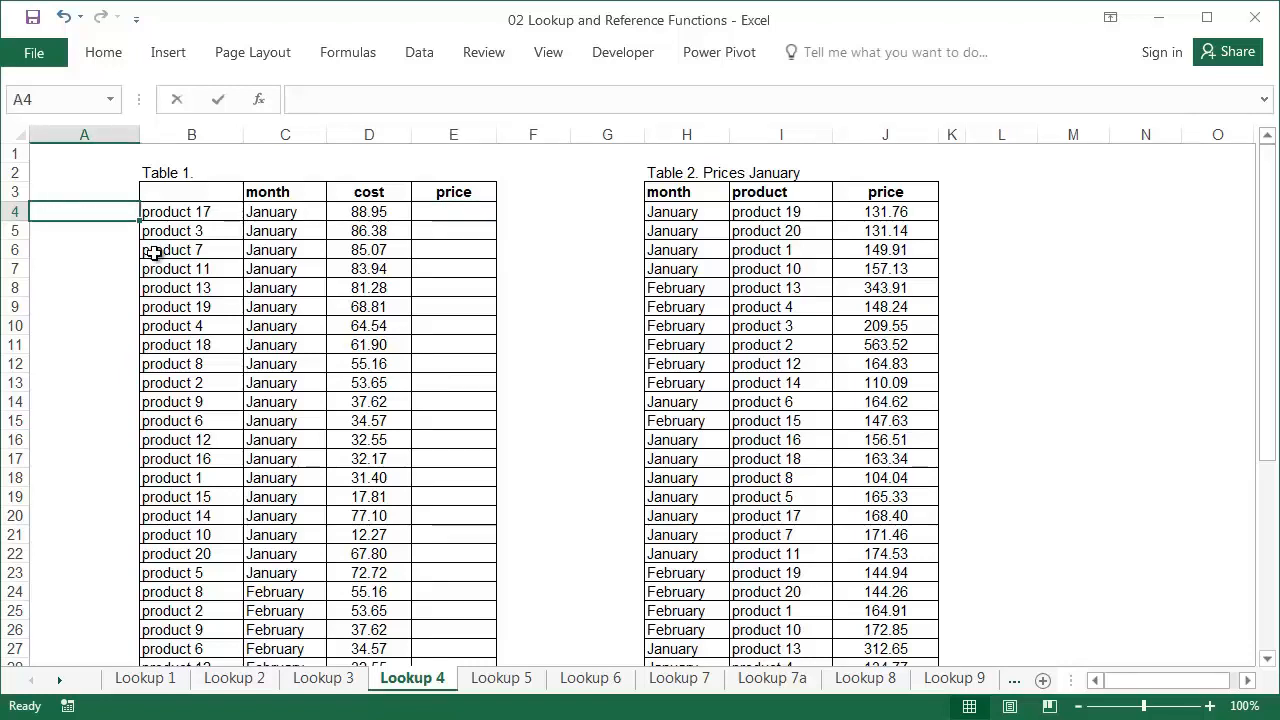
{"action": "type", "text": "="}
{"action": "key", "text": "Right"}
{"action": "type", "text": "&"}
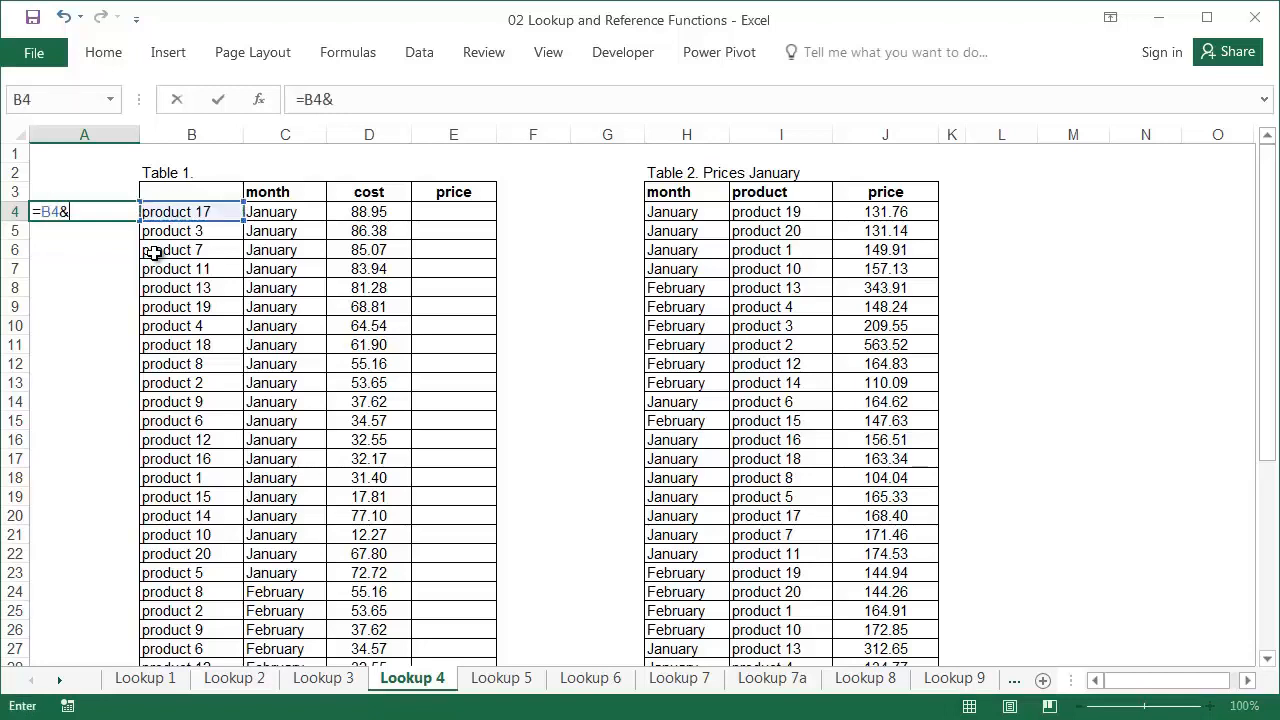
{"action": "key", "text": "Right"}
{"action": "key", "text": "Right"}
{"action": "key", "text": "Return"}
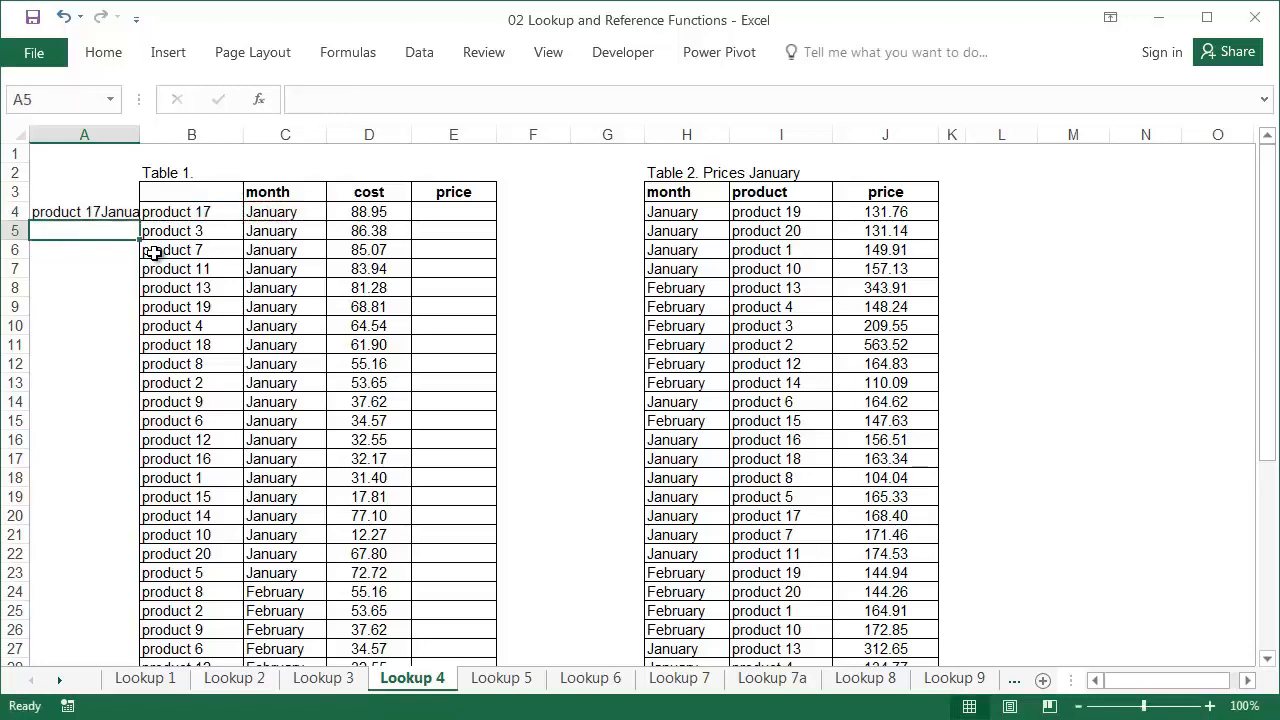
{"action": "left_click", "coordinate": [128, 213]}
{"action": "double_click", "coordinate": [139, 221]}
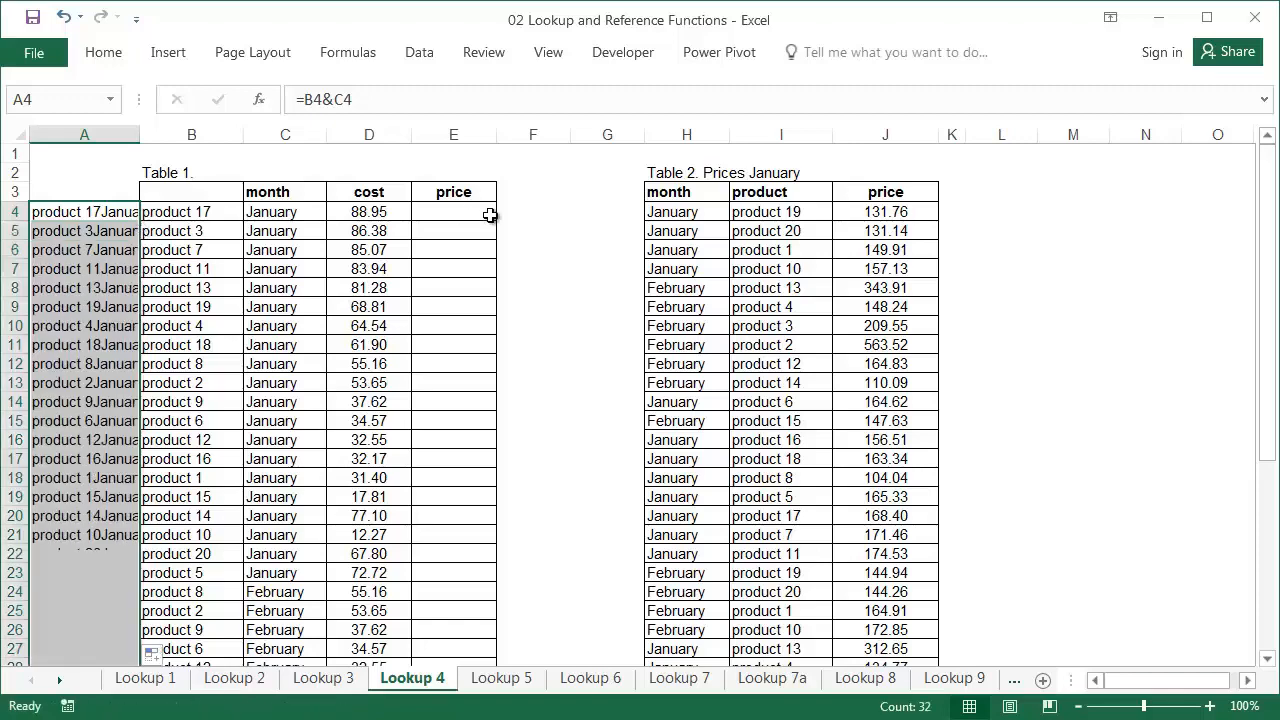
Build the matching key for Table 2 with =I4&H4 in G4 and copy it down column G
{"action": "left_click", "coordinate": [593, 211]}
{"action": "type", "text": "="}
{"action": "key", "text": "Right"}
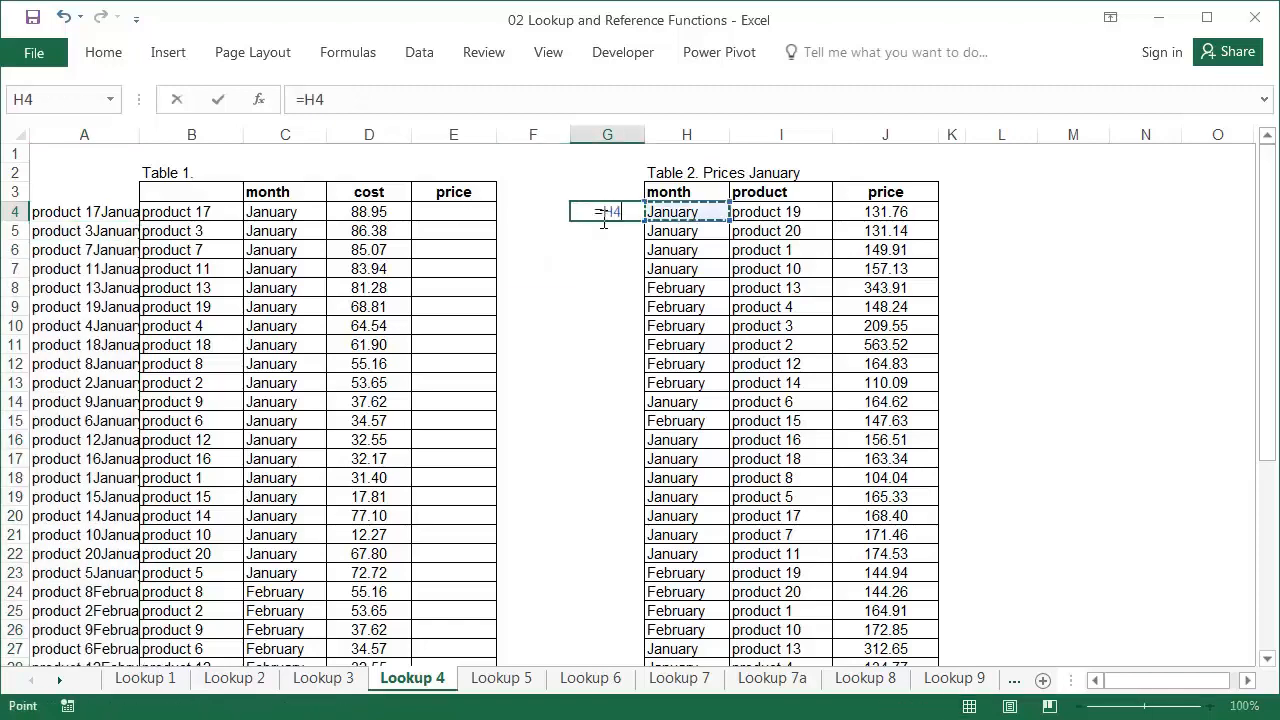
{"action": "key", "text": "Right"}
{"action": "key", "text": "Right"}
{"action": "key", "text": "Left"}
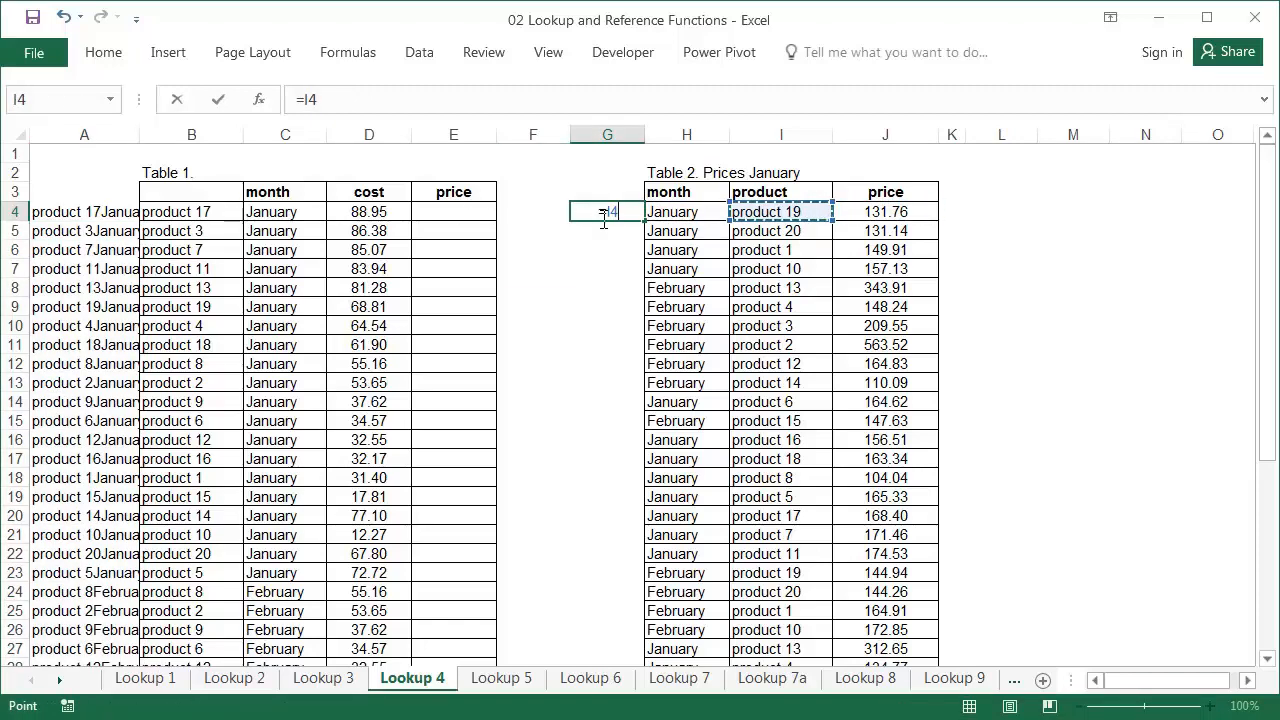
{"action": "type", "text": "&"}
{"action": "key", "text": "Left"}
{"action": "key", "text": "Right"}
{"action": "key", "text": "Right"}
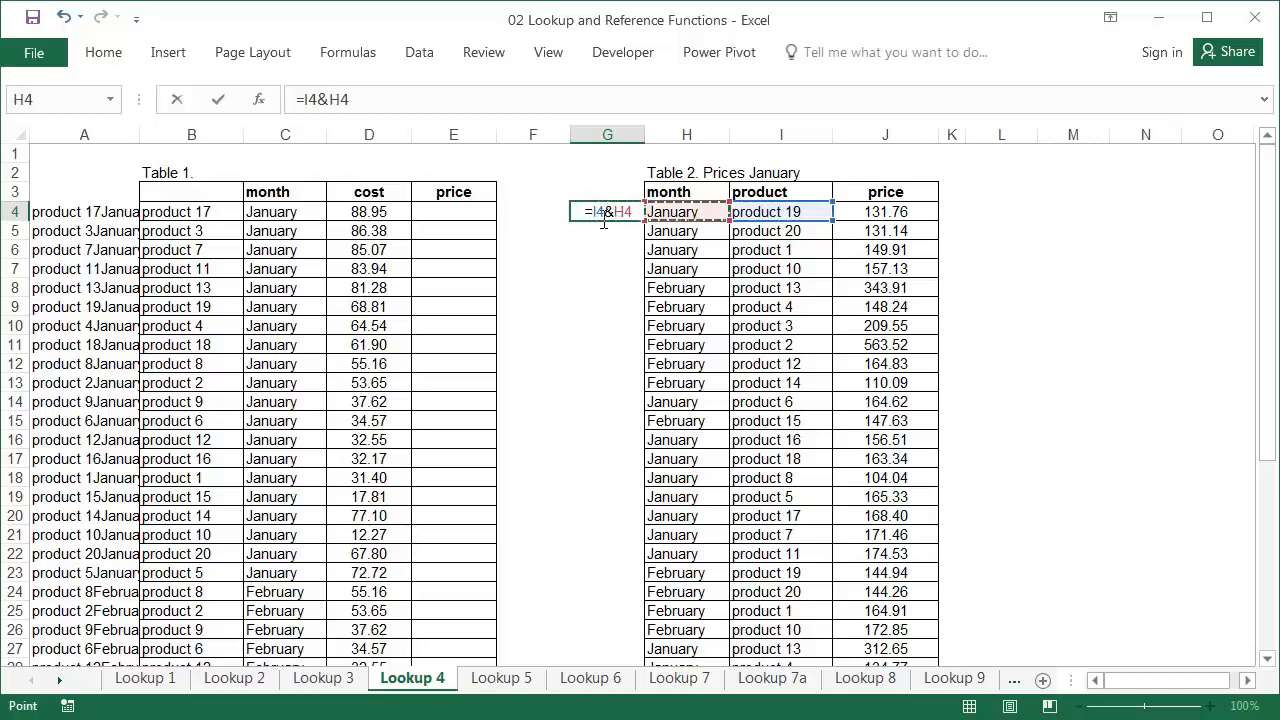
{"action": "key", "text": "Return"}
{"action": "left_click", "coordinate": [638, 216]}
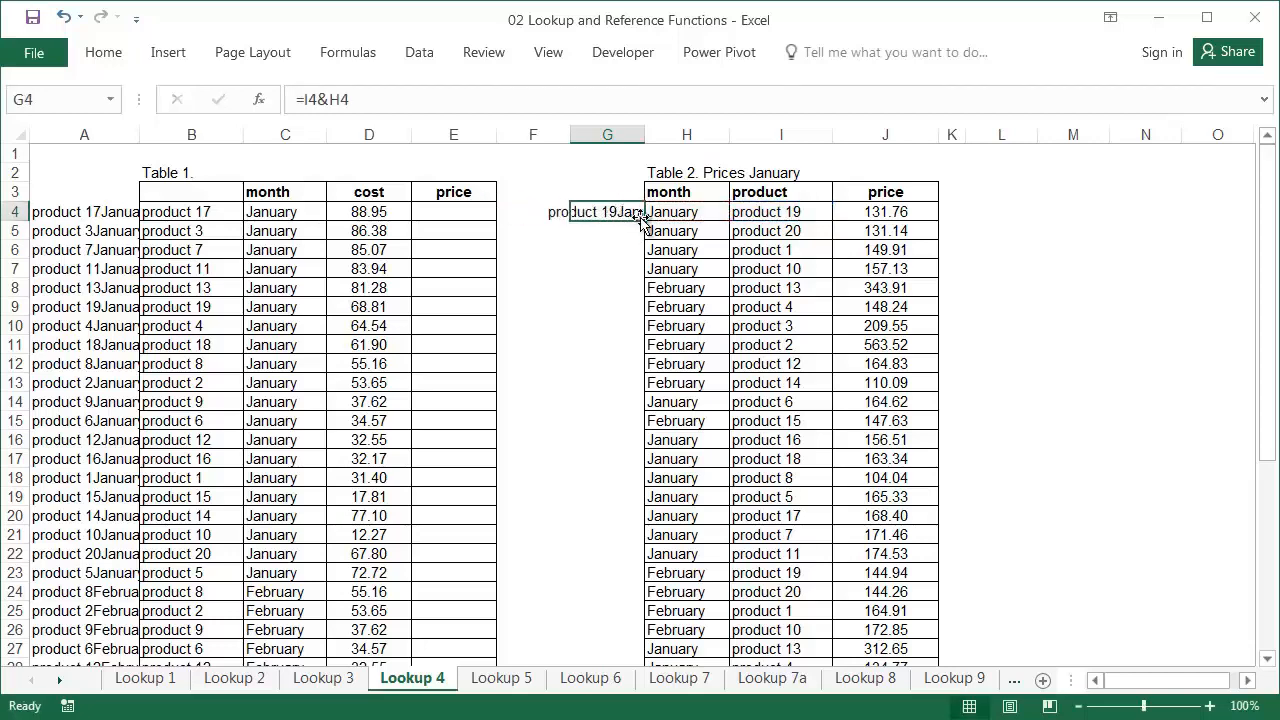
{"action": "double_click", "coordinate": [644, 220]}
Start a VLOOKUP in E4 with the combined key A4 as lookup value and columns G:J as table array
{"action": "left_click", "coordinate": [443, 210]}
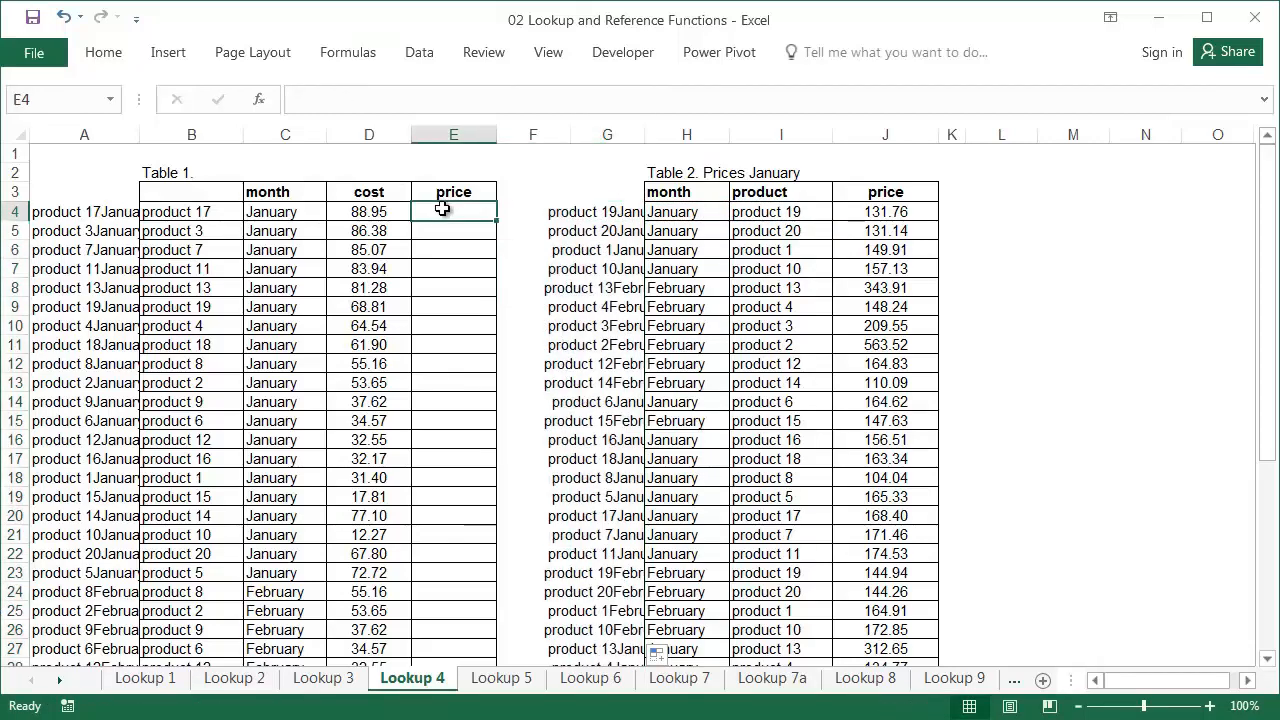
{"action": "left_click", "coordinate": [259, 100]}
{"action": "key", "text": "Return"}
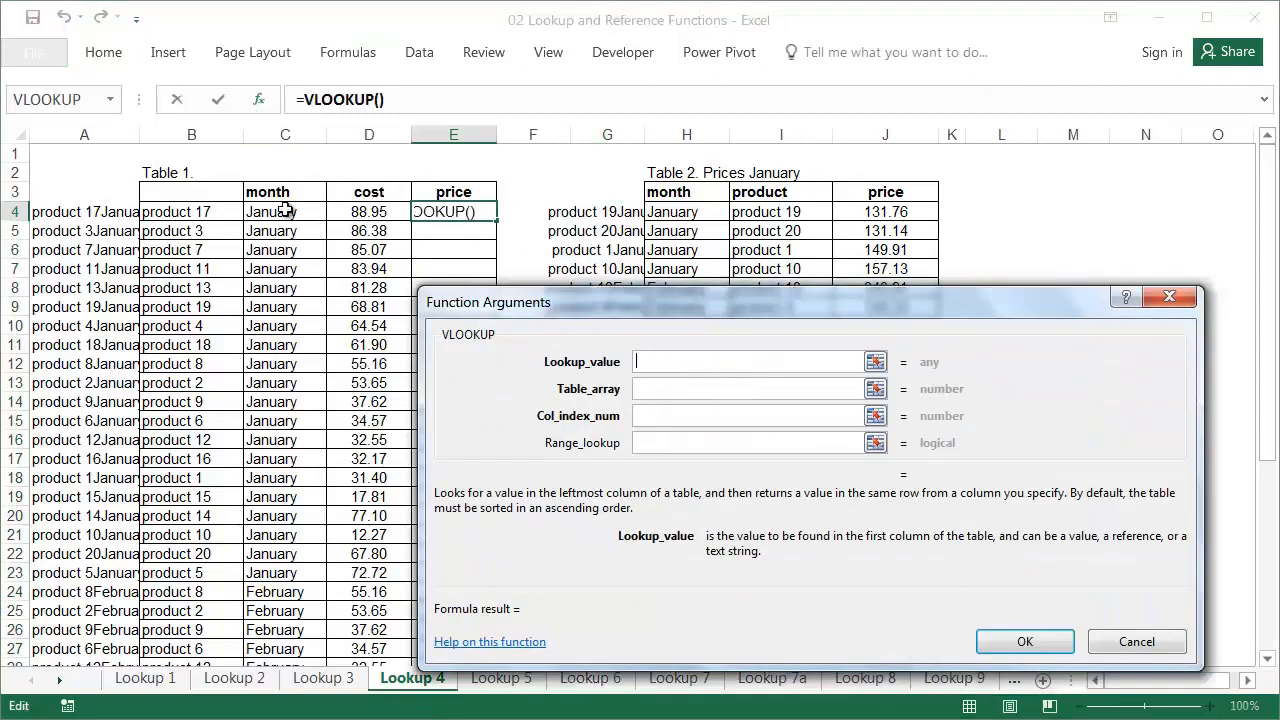
{"action": "left_click", "coordinate": [122, 212]}
{"action": "left_click", "coordinate": [660, 389]}
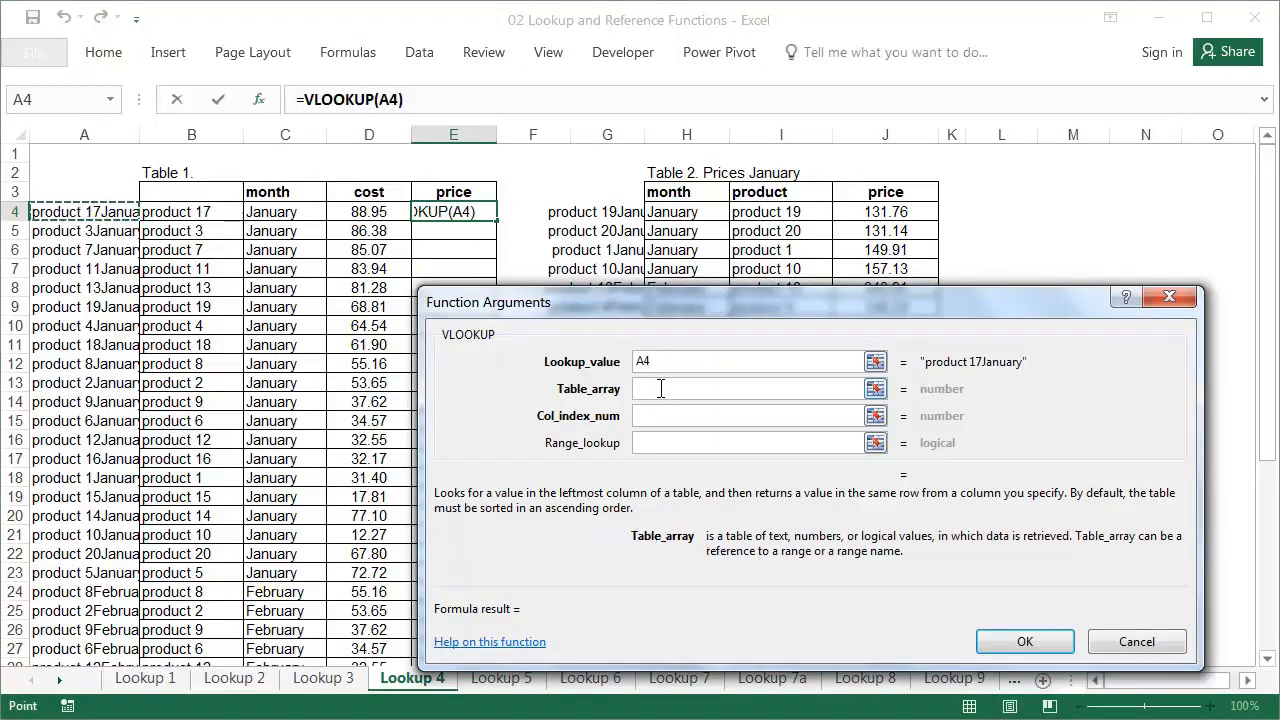
{"action": "left_click_drag", "start_coordinate": [607, 134], "coordinate": [893, 139]}
Complete the VLOOKUP with column index 4 and range lookup 0, and copy it down Table 1's price column
{"action": "left_click", "coordinate": [708, 414]}
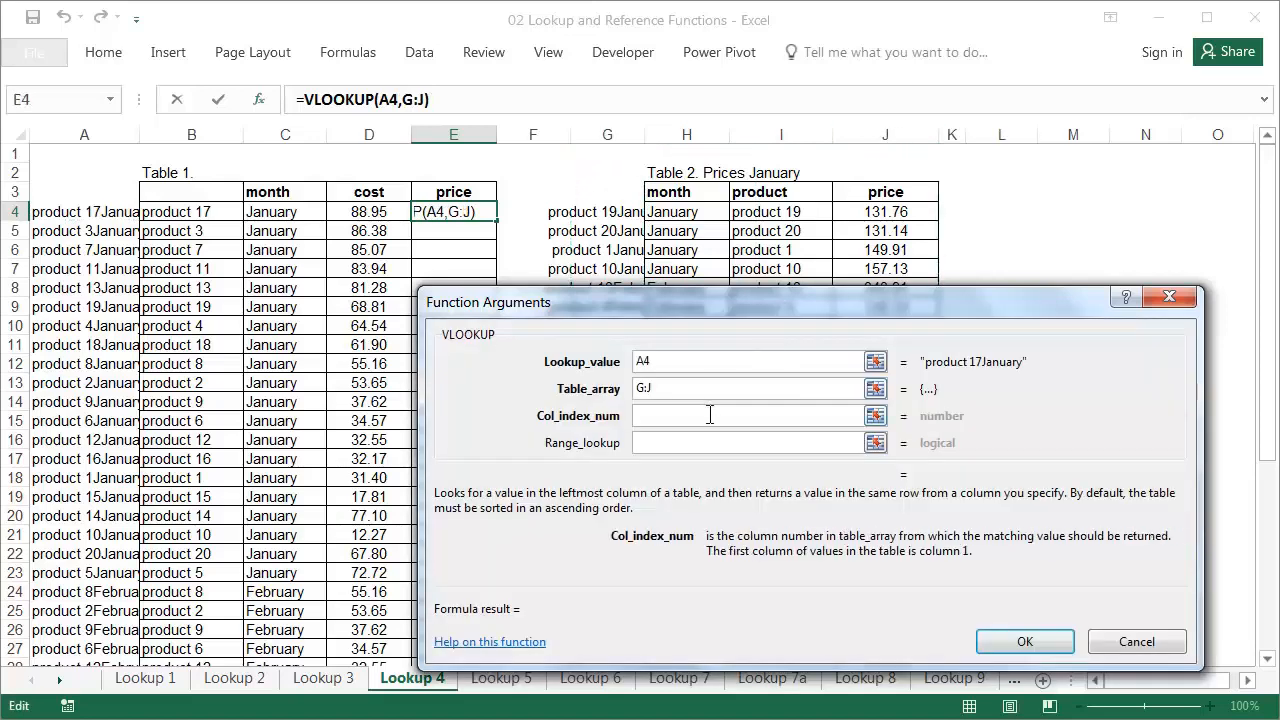
{"action": "type", "text": "4"}
{"action": "left_click", "coordinate": [755, 450]}
{"action": "type", "text": "0"}
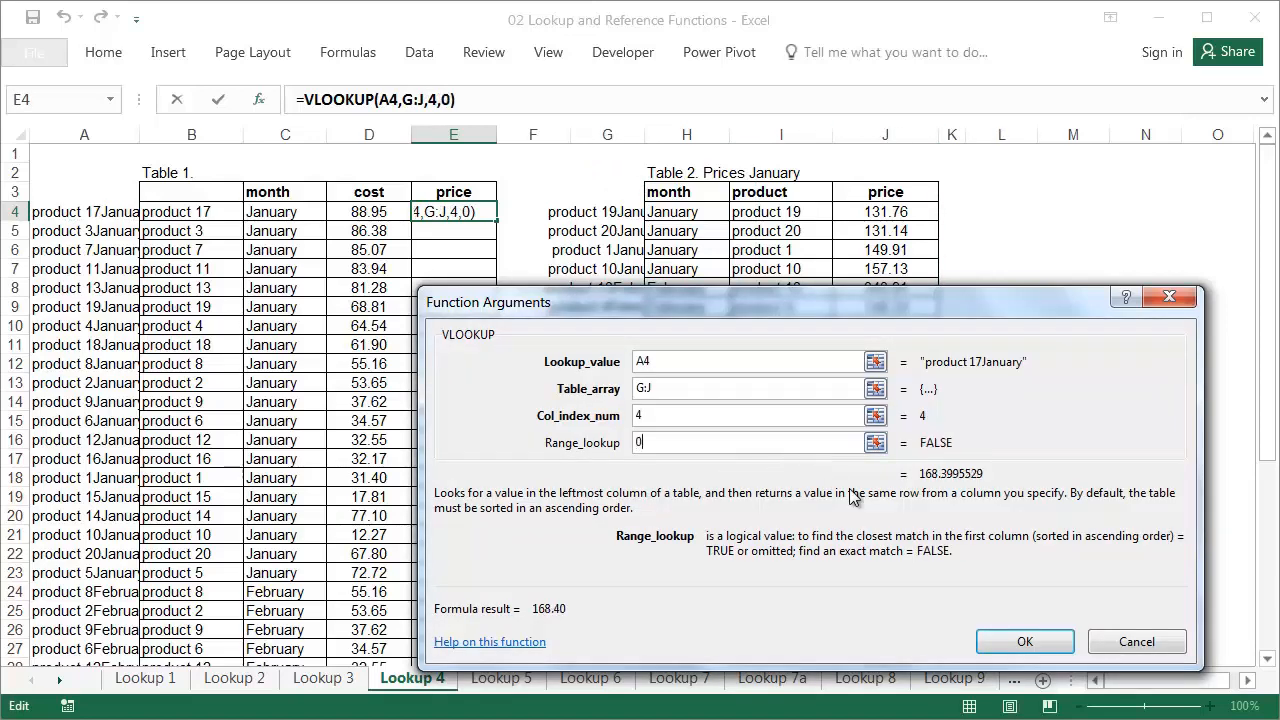
{"action": "left_click", "coordinate": [1025, 643]}
{"action": "double_click", "coordinate": [495, 220]}
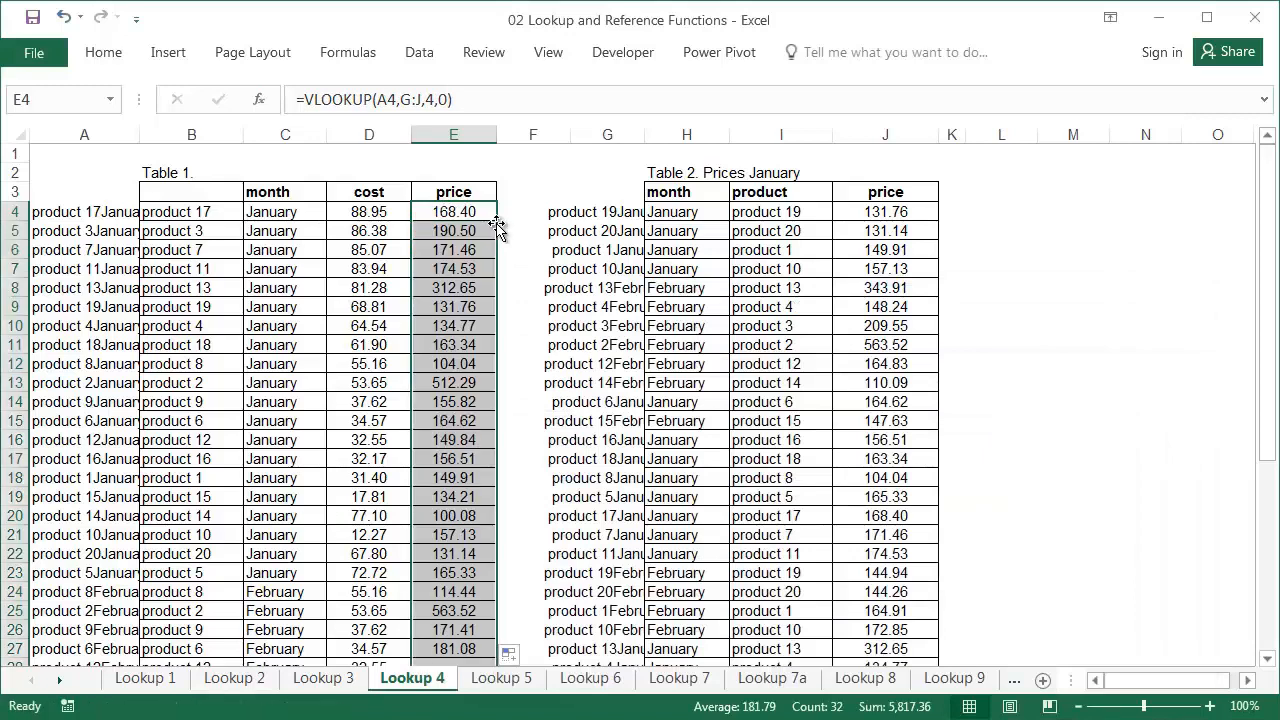
On the Lookup 5 sheet, search the function list for "look" and insert HLOOKUP in C5
{"action": "double_click", "coordinate": [468, 362]}
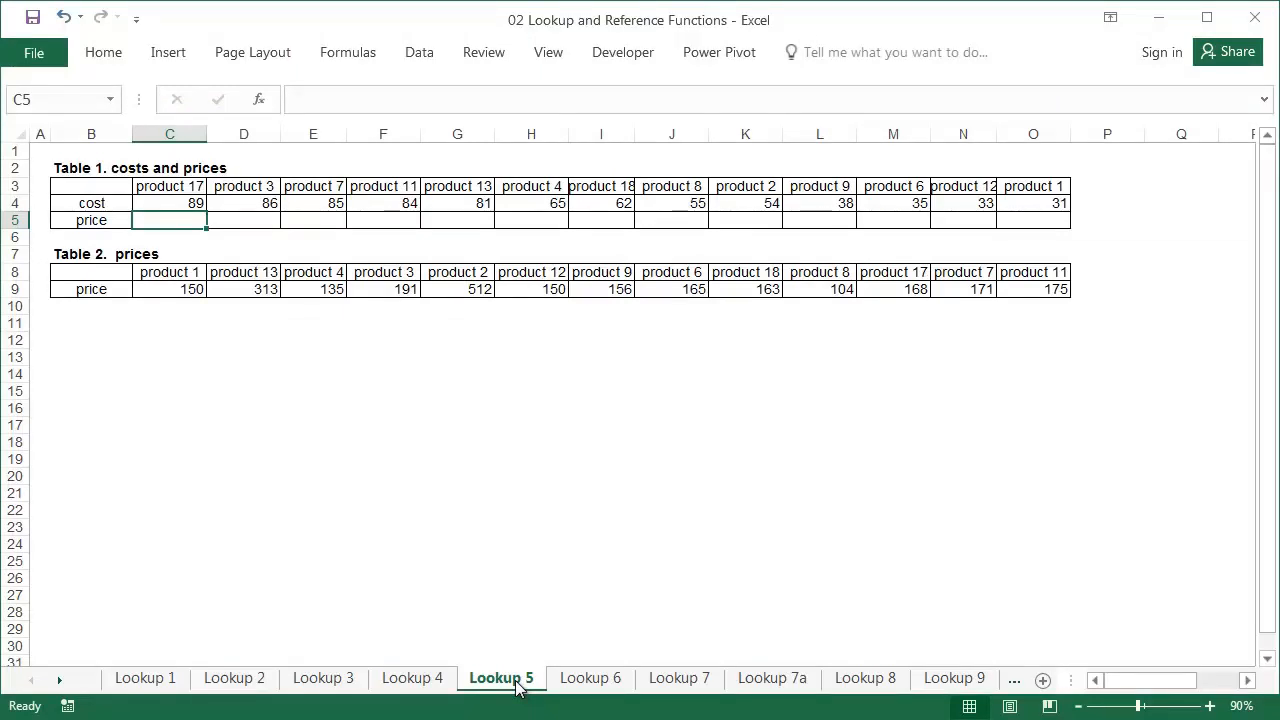
{"action": "left_click", "coordinate": [260, 100]}
{"action": "type", "text": "look"}
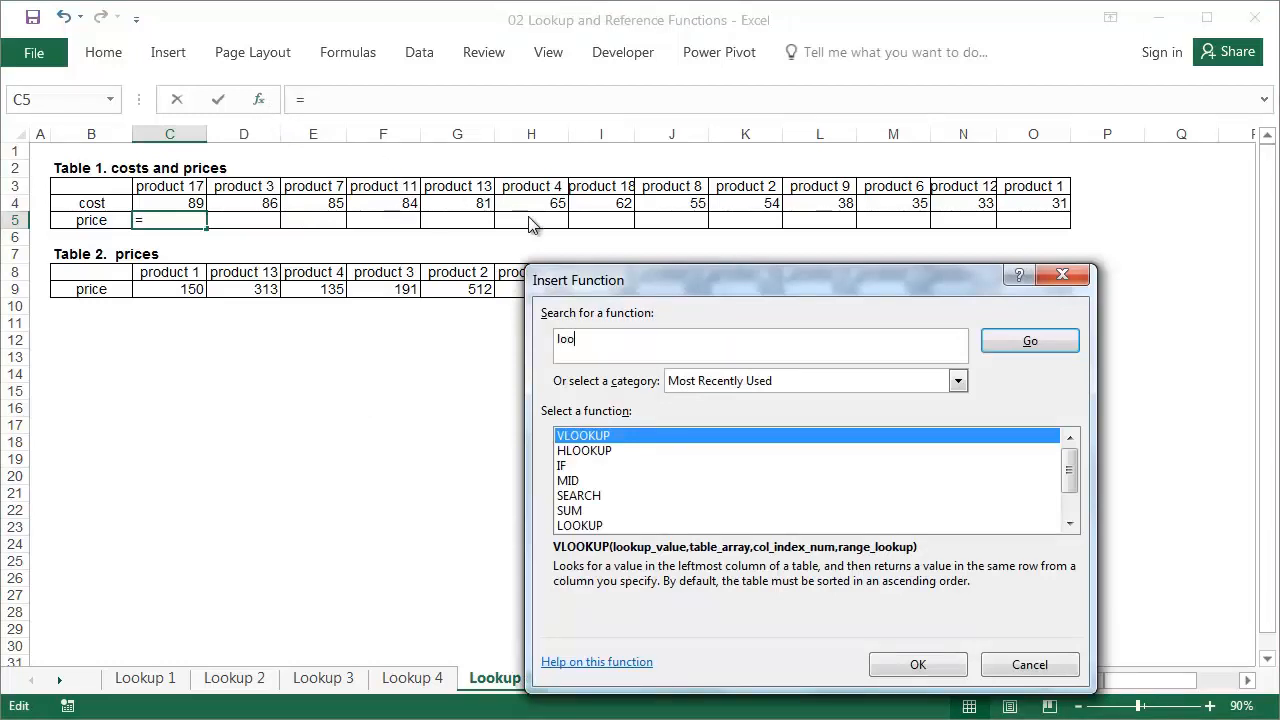
{"action": "key", "text": "Return"}
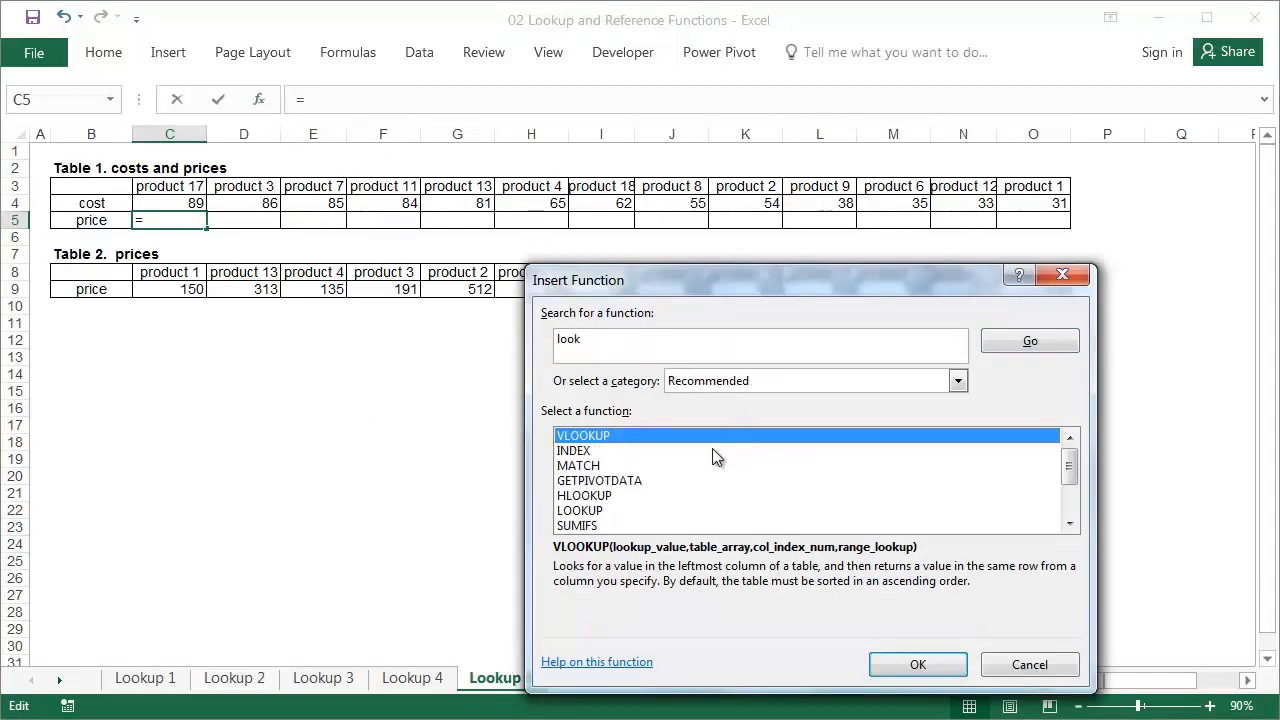
{"action": "left_click", "coordinate": [588, 495]}
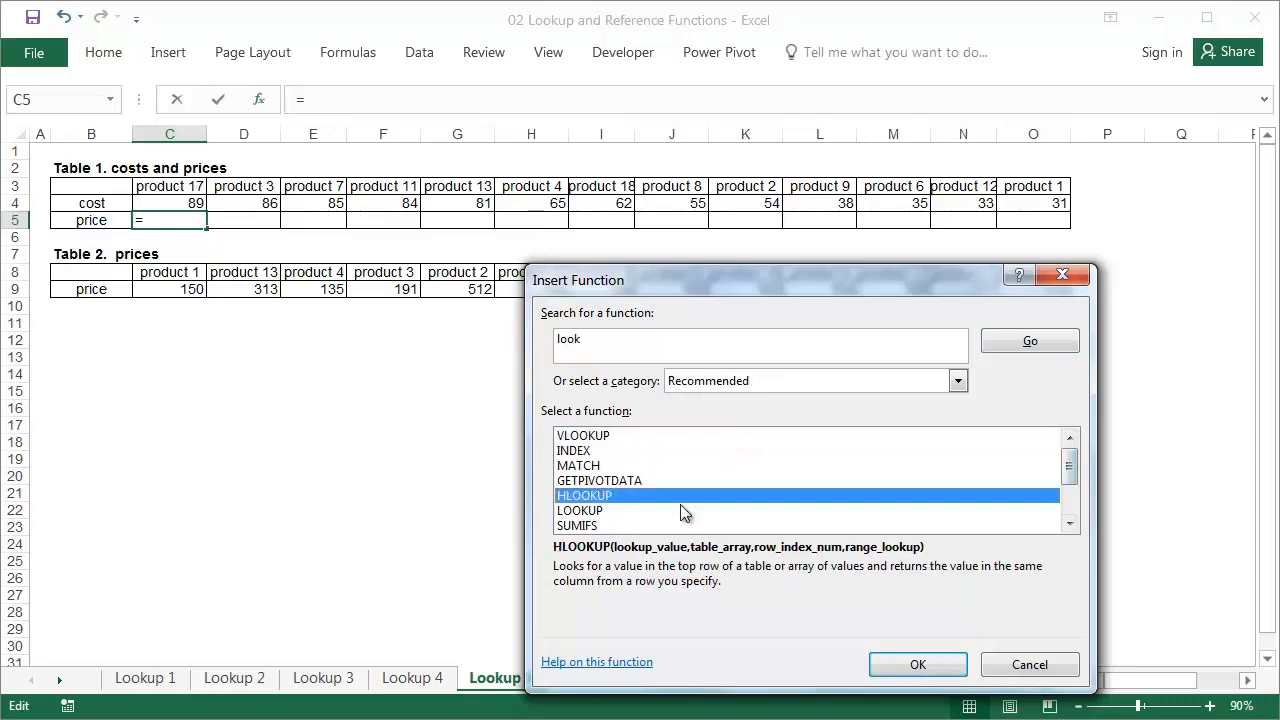
{"action": "left_click", "coordinate": [918, 665]}
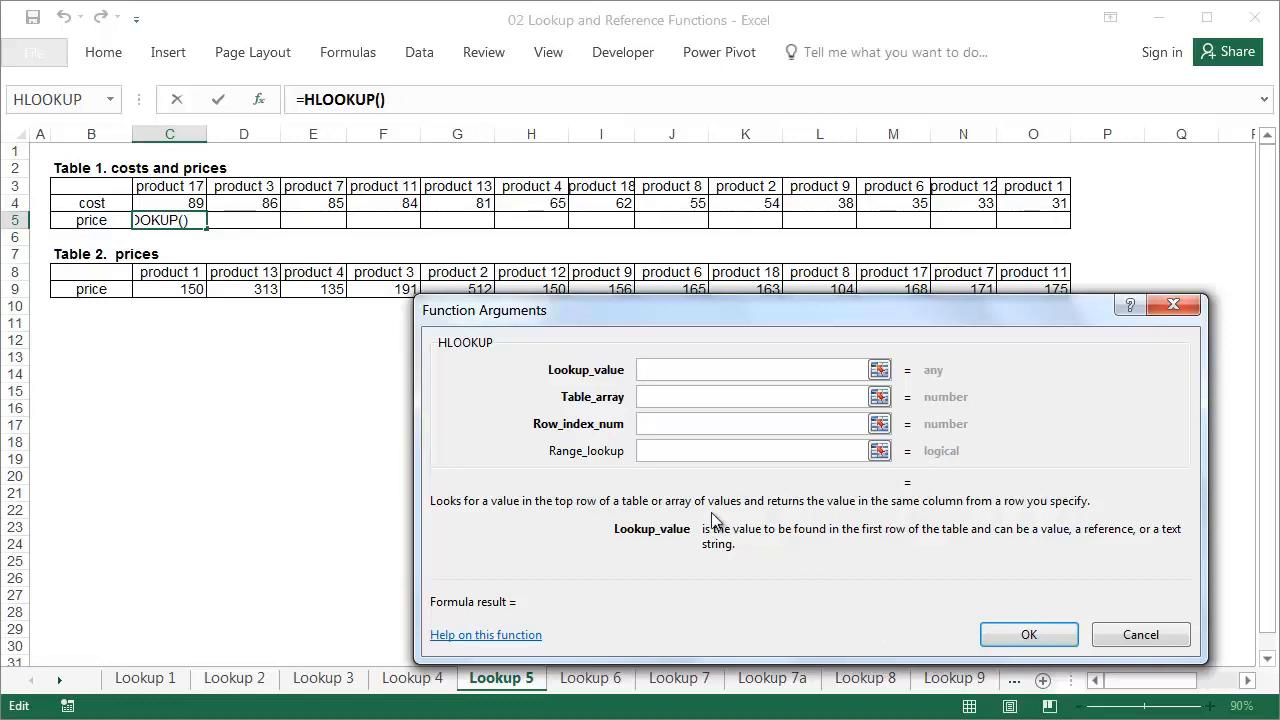
Complete the HLOOKUP with lookup value C3, rows 8:9 as table array, row index 2 and range lookup 0
{"action": "left_click", "coordinate": [185, 190]}
{"action": "left_click", "coordinate": [680, 397]}
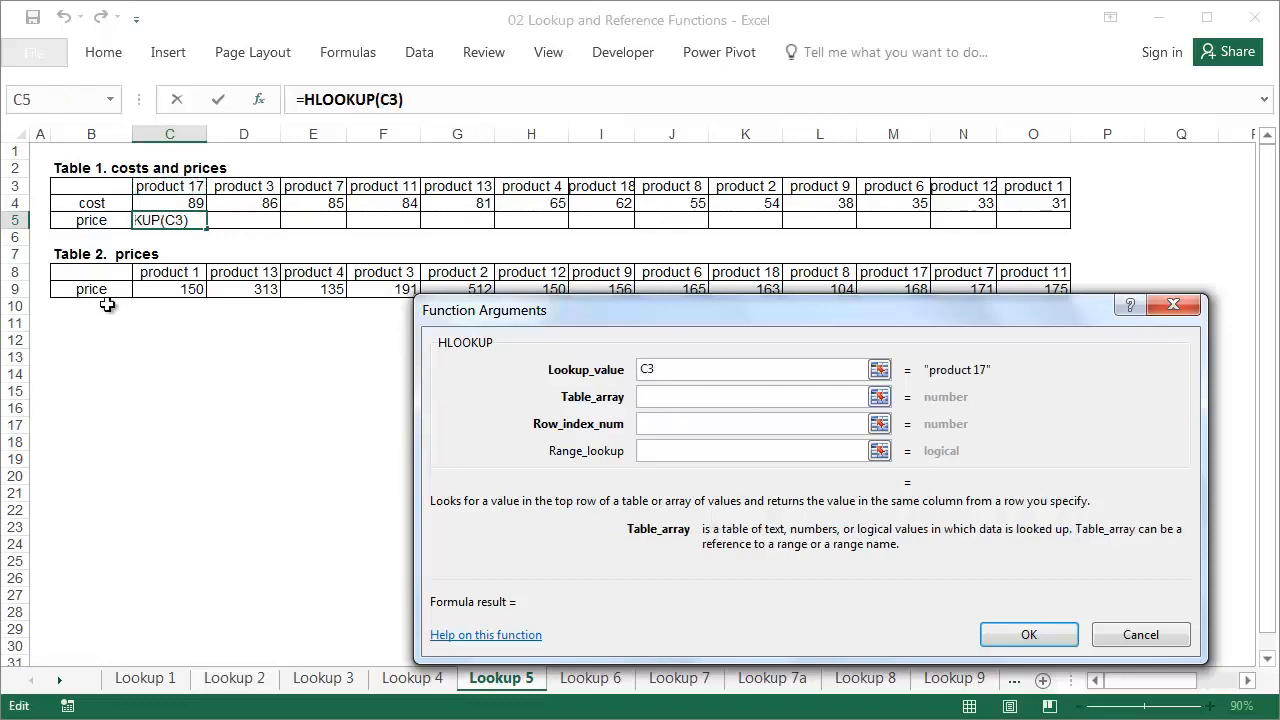
{"action": "left_click_drag", "start_coordinate": [20, 271], "coordinate": [22, 287]}
{"action": "left_click", "coordinate": [740, 423]}
{"action": "type", "text": "2"}
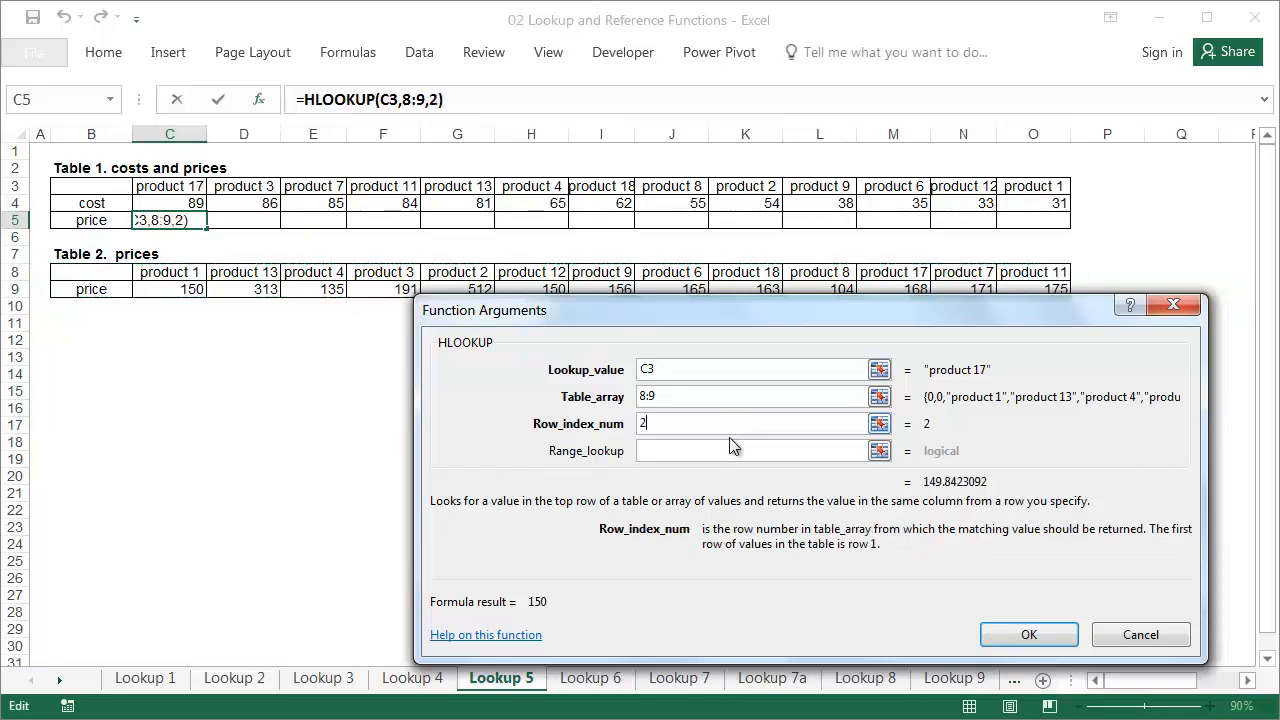
{"action": "left_click", "coordinate": [733, 451]}
{"action": "type", "text": "0"}
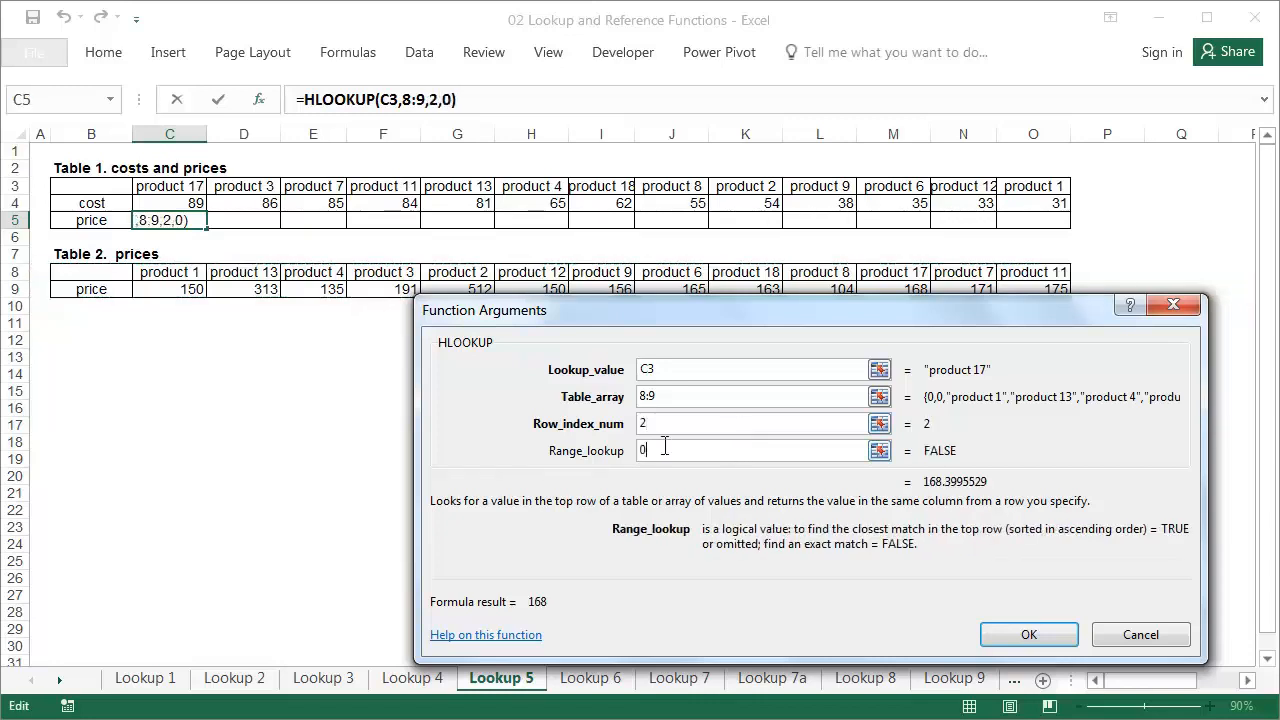
{"action": "left_click", "coordinate": [1025, 634]}
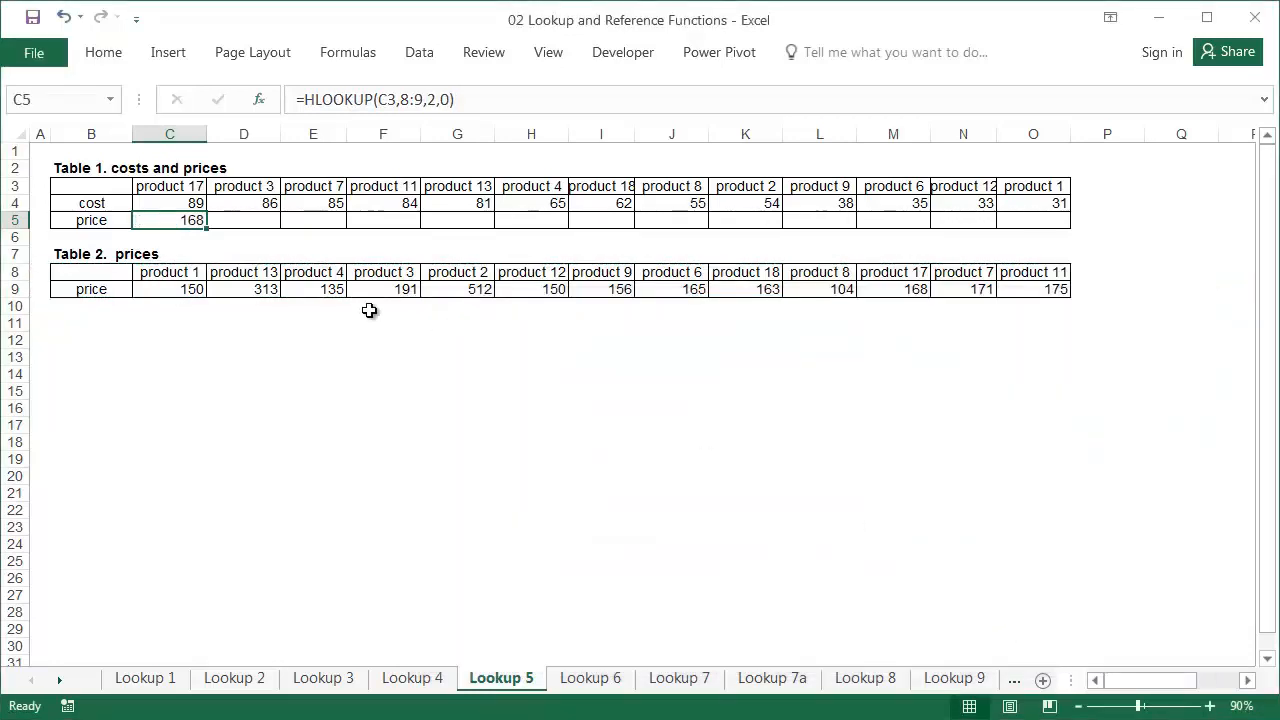
Copy the HLOOKUP across Table 1's price row to O5 and compare product 9's price with Table 2
{"action": "left_click_drag", "start_coordinate": [208, 228], "coordinate": [1088, 226]}
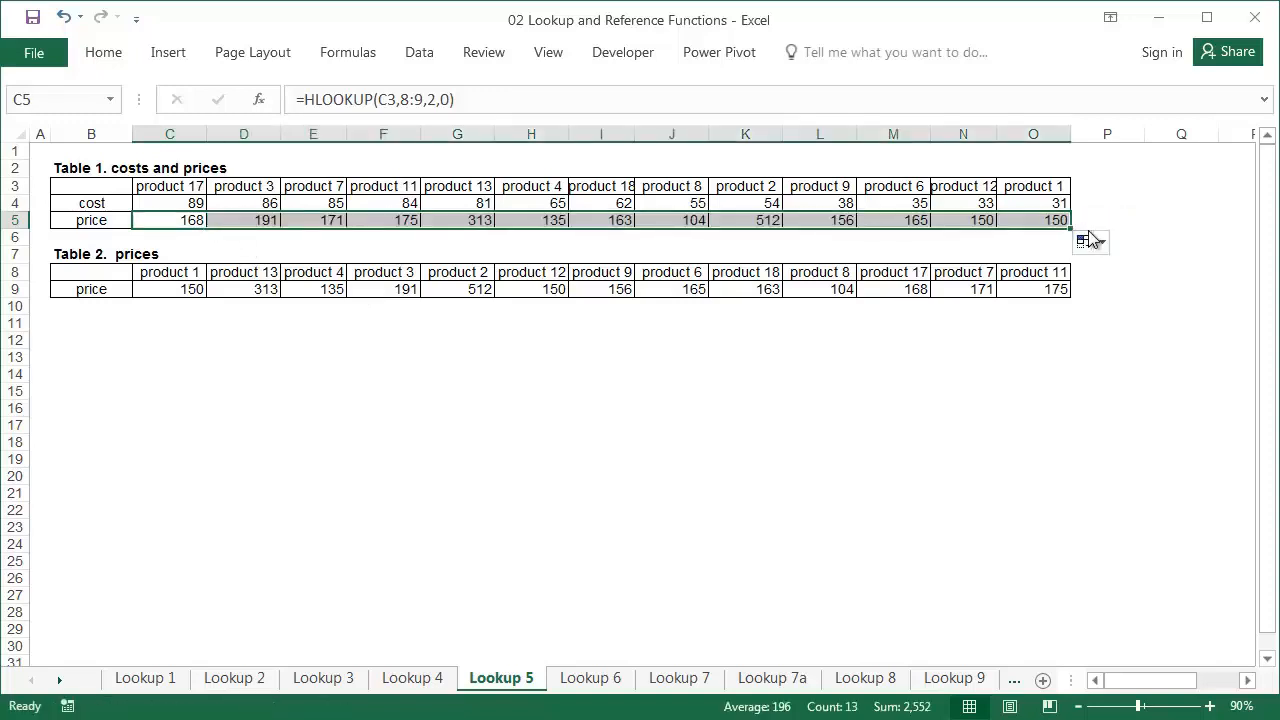
{"action": "left_click_drag", "start_coordinate": [837, 186], "coordinate": [837, 220]}
{"action": "left_click", "coordinate": [597, 272]}
{"action": "left_click_drag", "start_coordinate": [597, 272], "coordinate": [600, 289]}
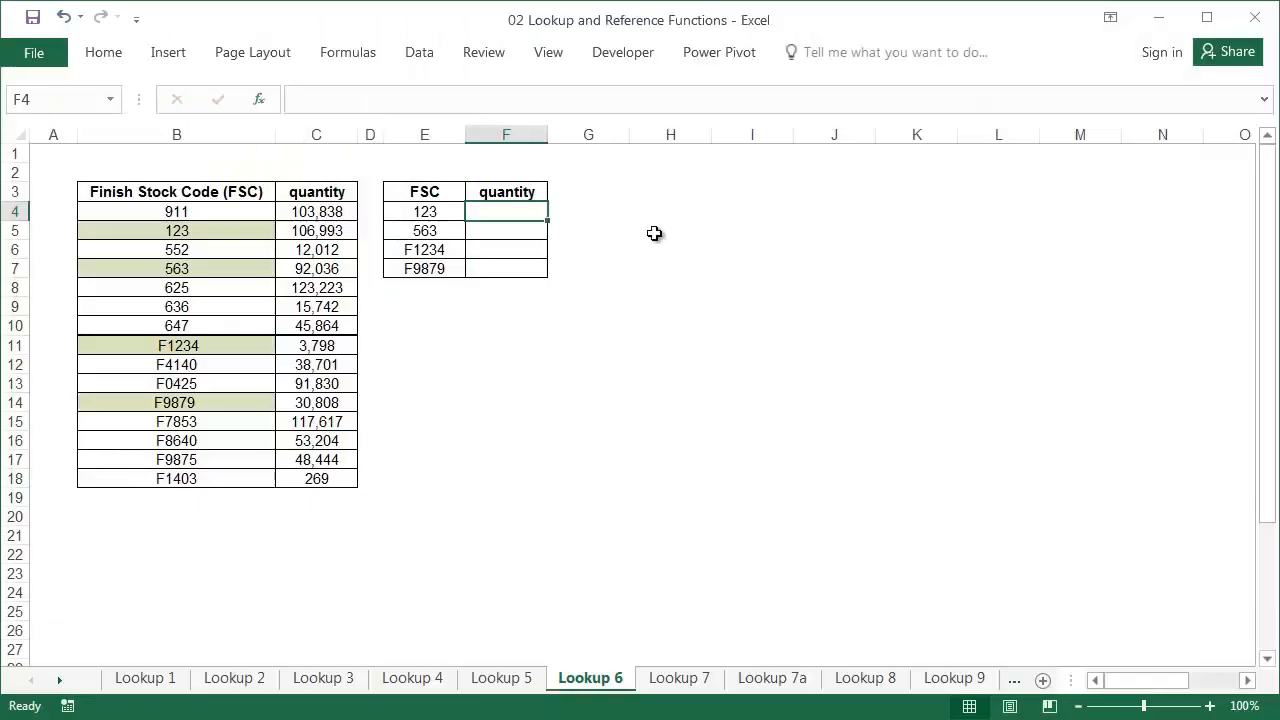
On the Lookup 6 sheet, start a VLOOKUP in F4 with lookup value E4 and columns B:C as table array
{"action": "left_click", "coordinate": [264, 104]}
{"action": "double_click", "coordinate": [601, 449]}
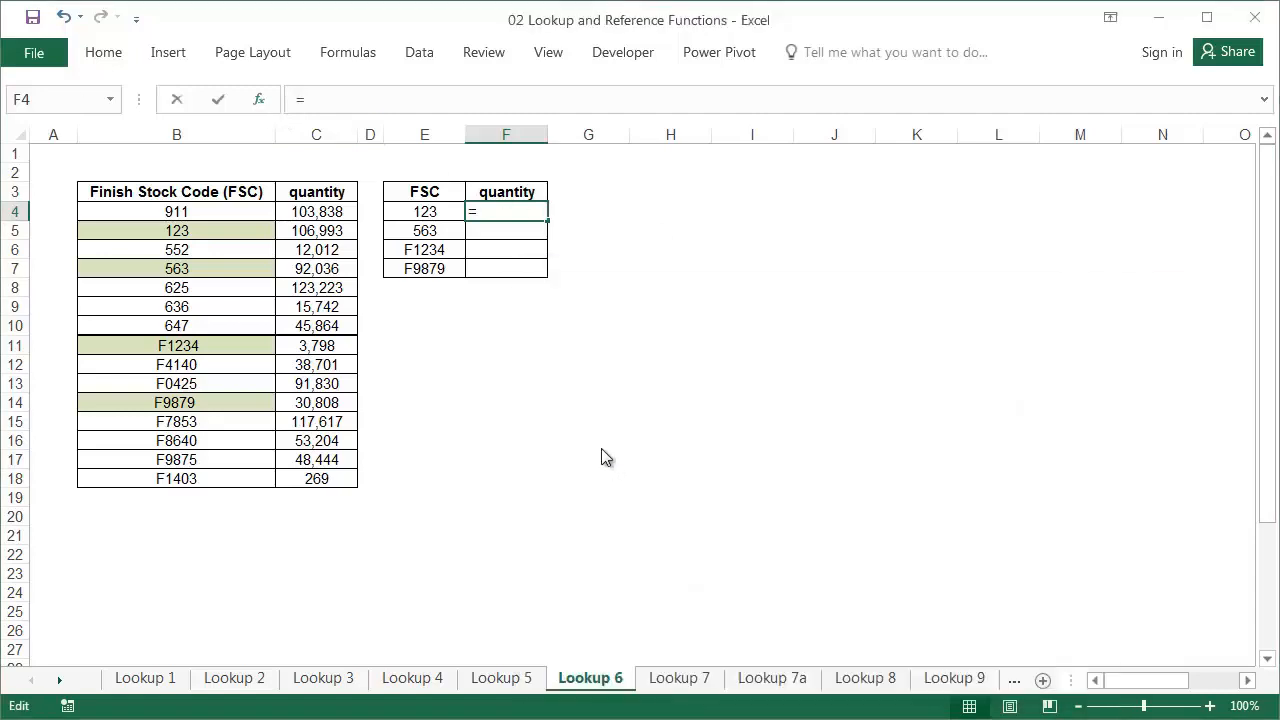
{"action": "left_click", "coordinate": [424, 212]}
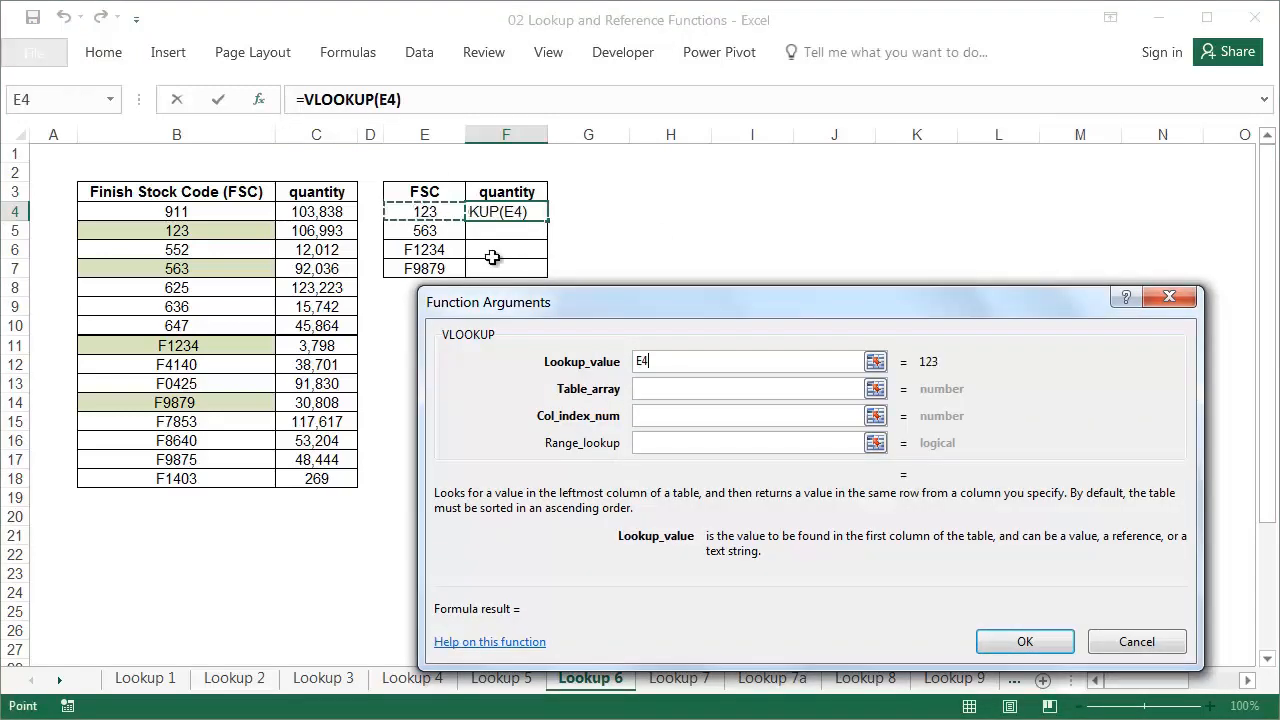
{"action": "left_click", "coordinate": [658, 390]}
{"action": "left_click_drag", "start_coordinate": [238, 138], "coordinate": [296, 138]}
{"action": "left_click", "coordinate": [661, 416]}
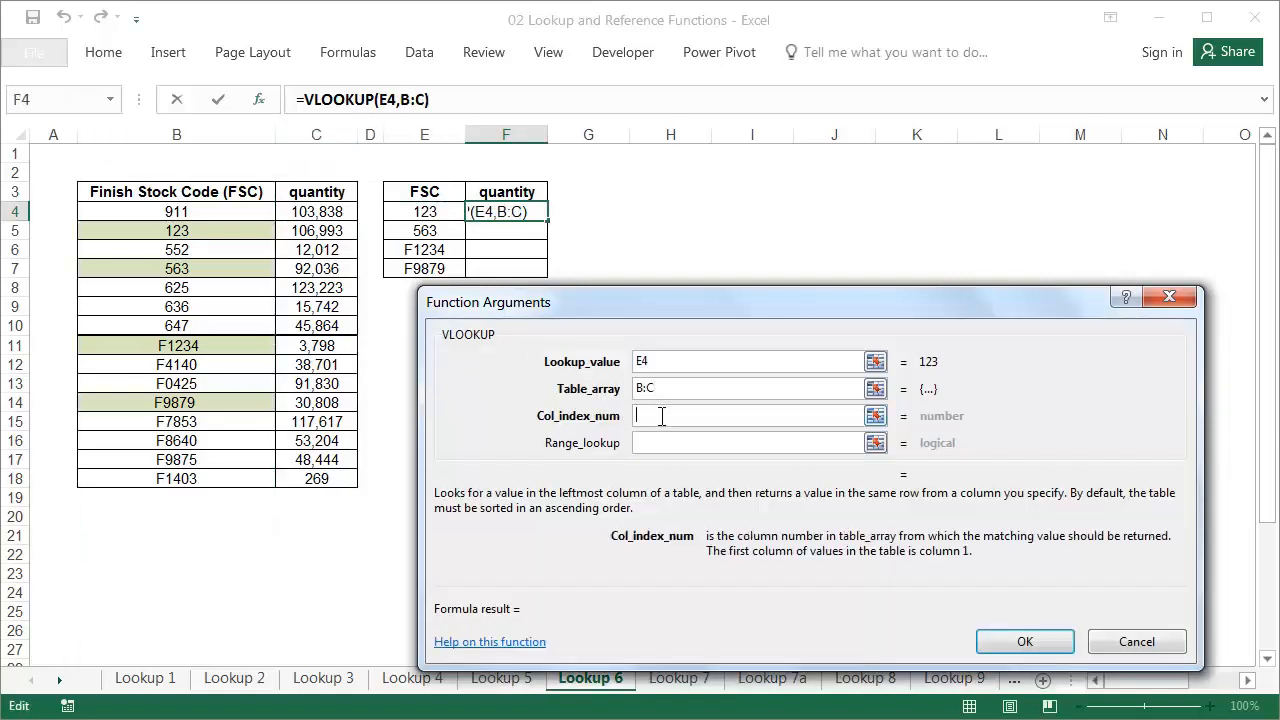
Complete the VLOOKUP with column index 2 and range lookup 0, and copy it down to F7
{"action": "type", "text": "2"}
{"action": "left_click", "coordinate": [695, 443]}
{"action": "type", "text": "0"}
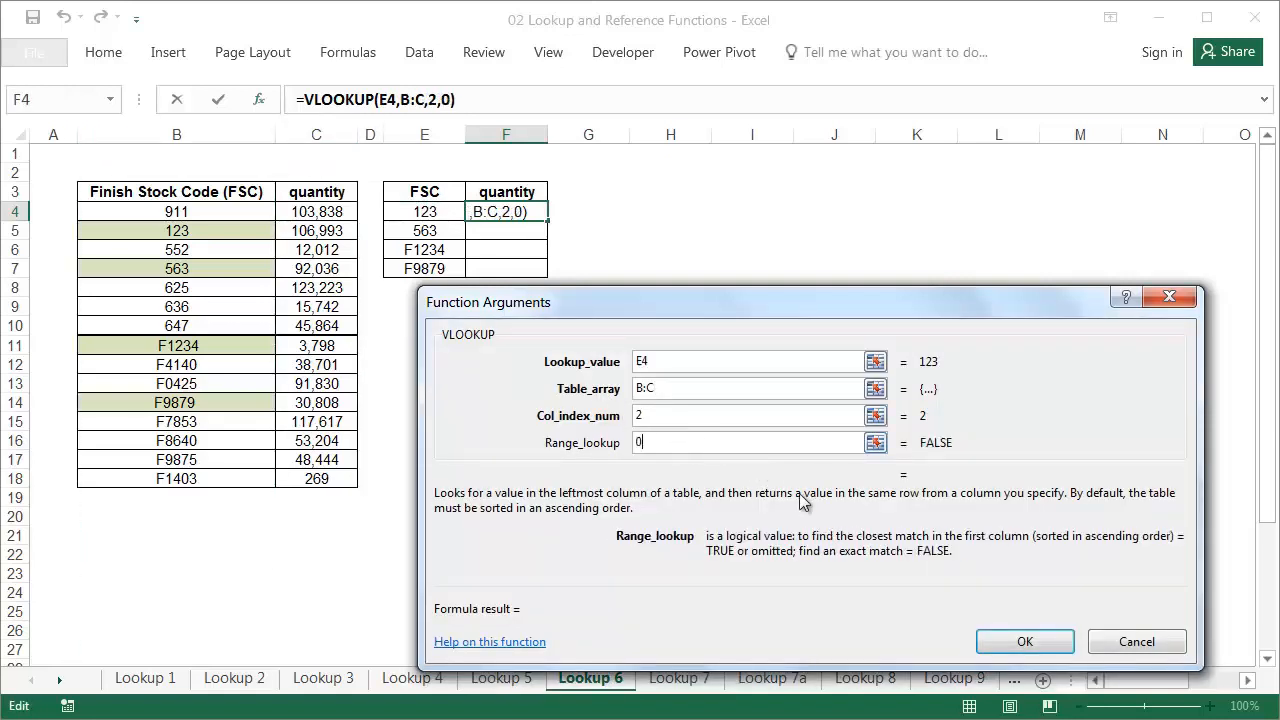
{"action": "left_click", "coordinate": [1013, 628]}
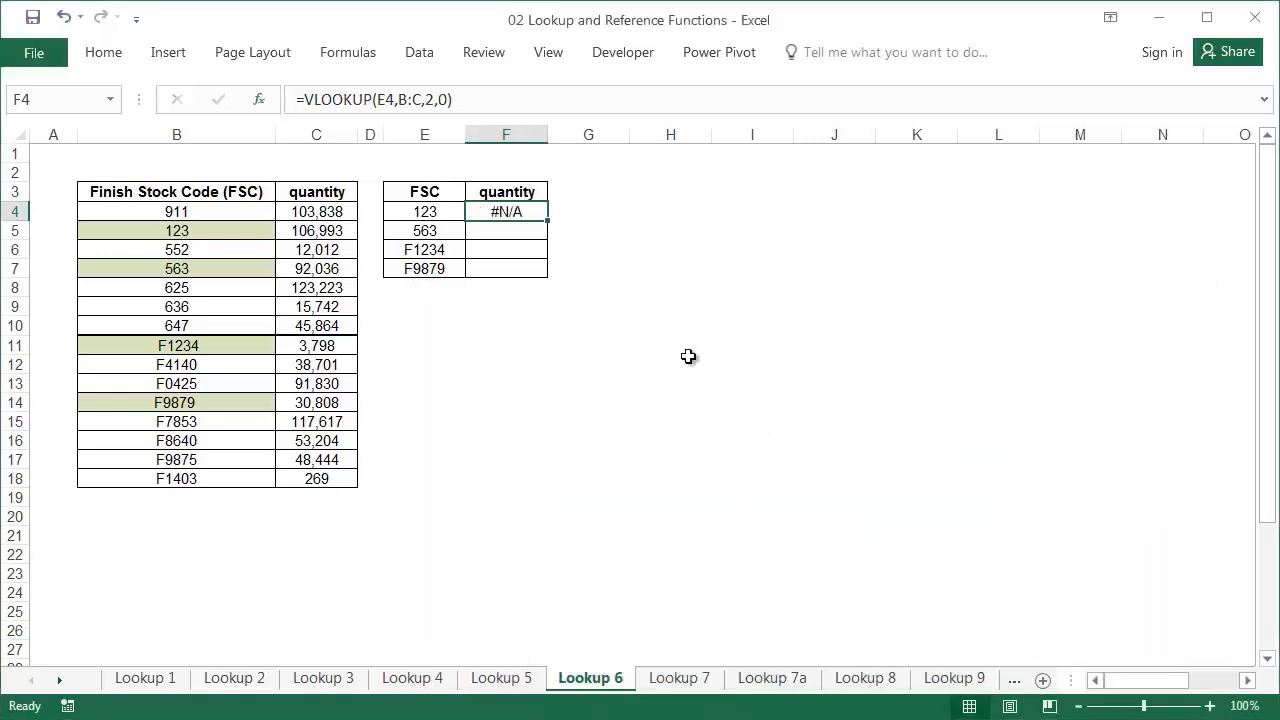
{"action": "double_click", "coordinate": [541, 221]}
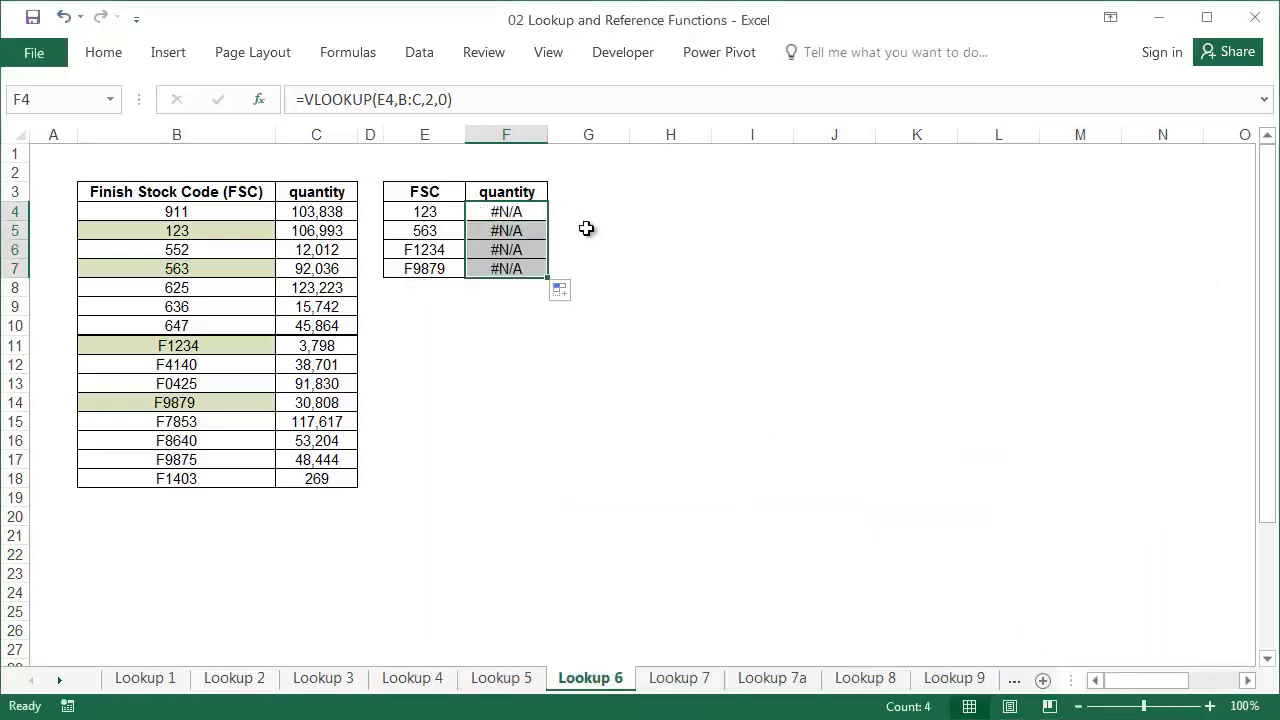
{"action": "left_click", "coordinate": [587, 229]}
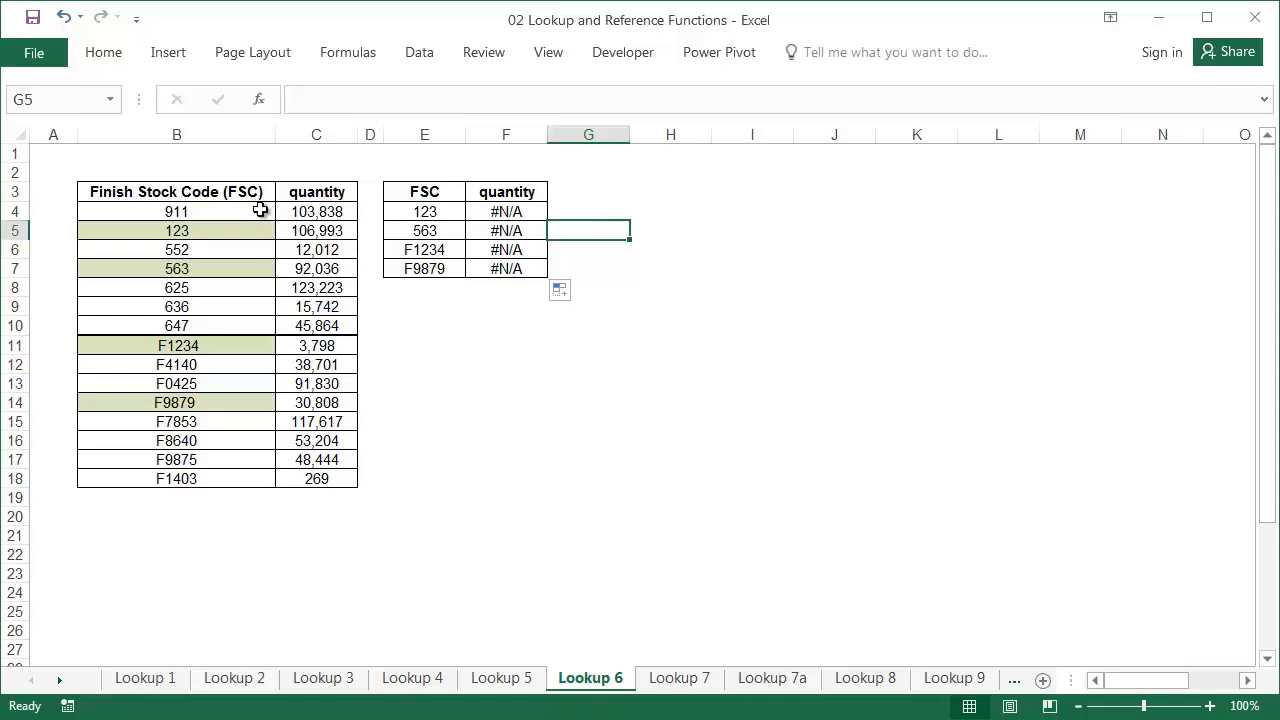
Format the numeric stock codes in B4:B10 as Number without decimal places
{"action": "left_click_drag", "start_coordinate": [260, 210], "coordinate": [251, 326]}
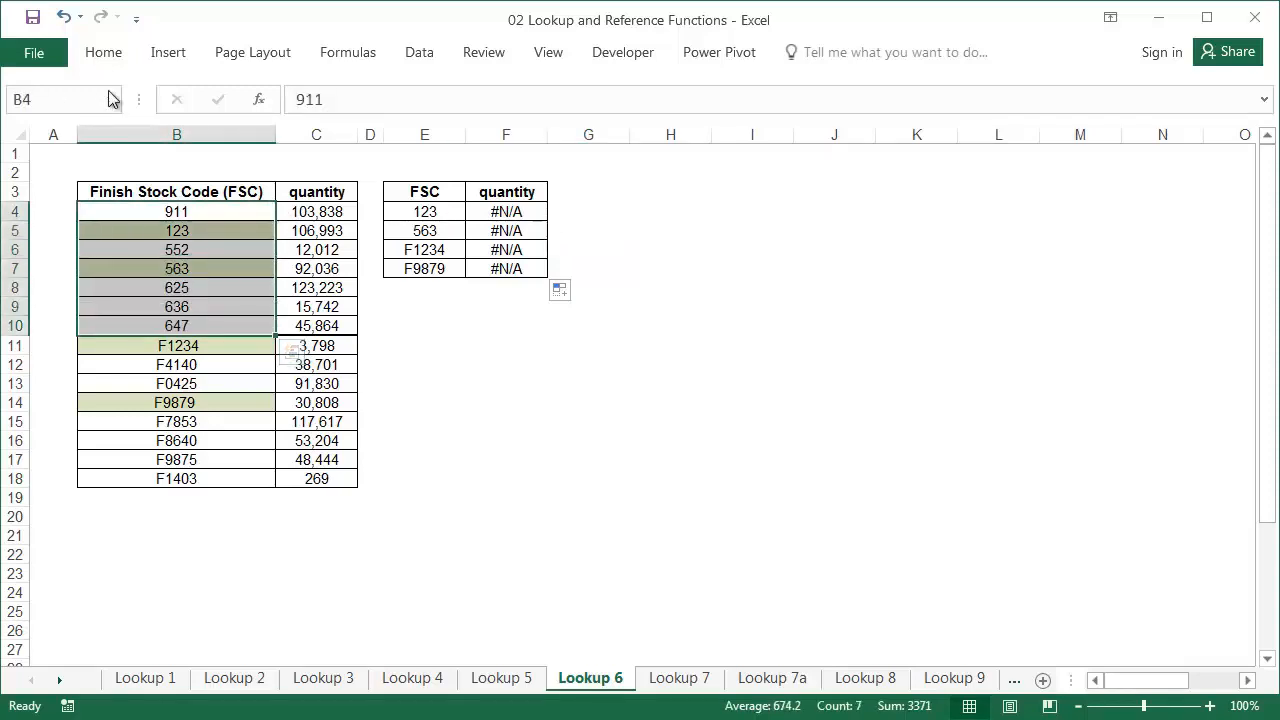
{"action": "left_click", "coordinate": [103, 54]}
{"action": "left_click", "coordinate": [740, 93]}
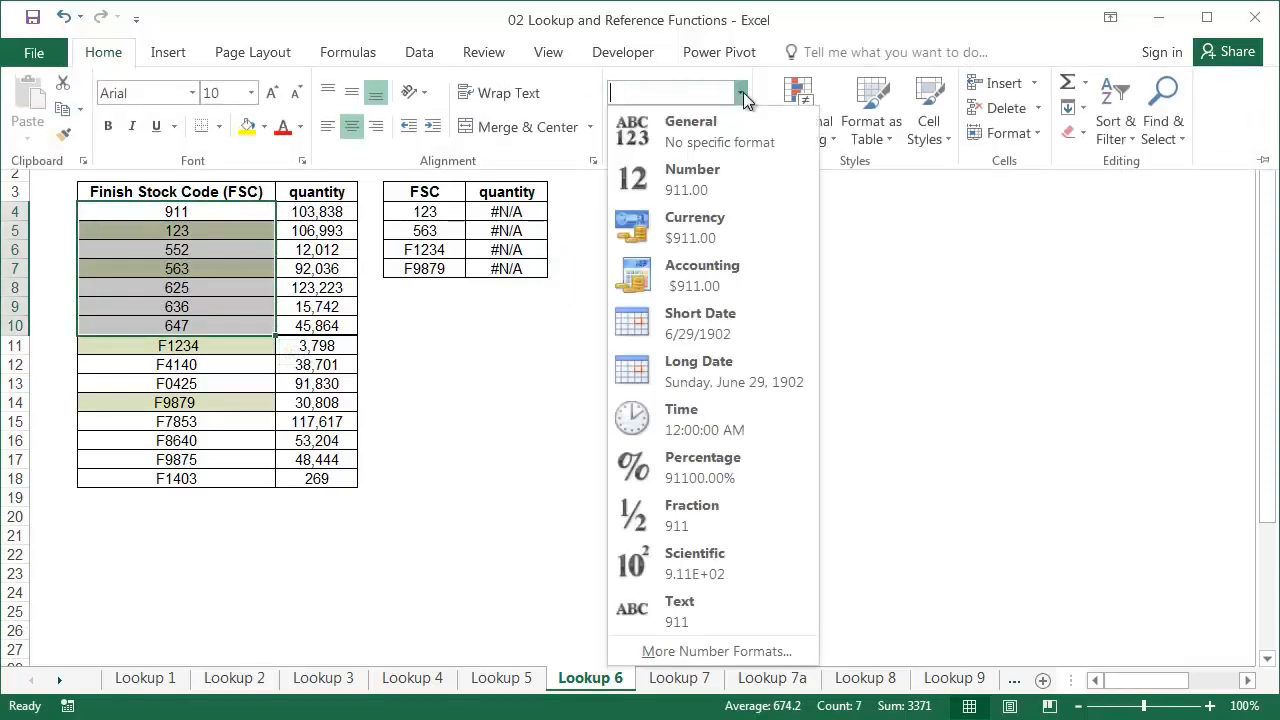
{"action": "left_click", "coordinate": [706, 190]}
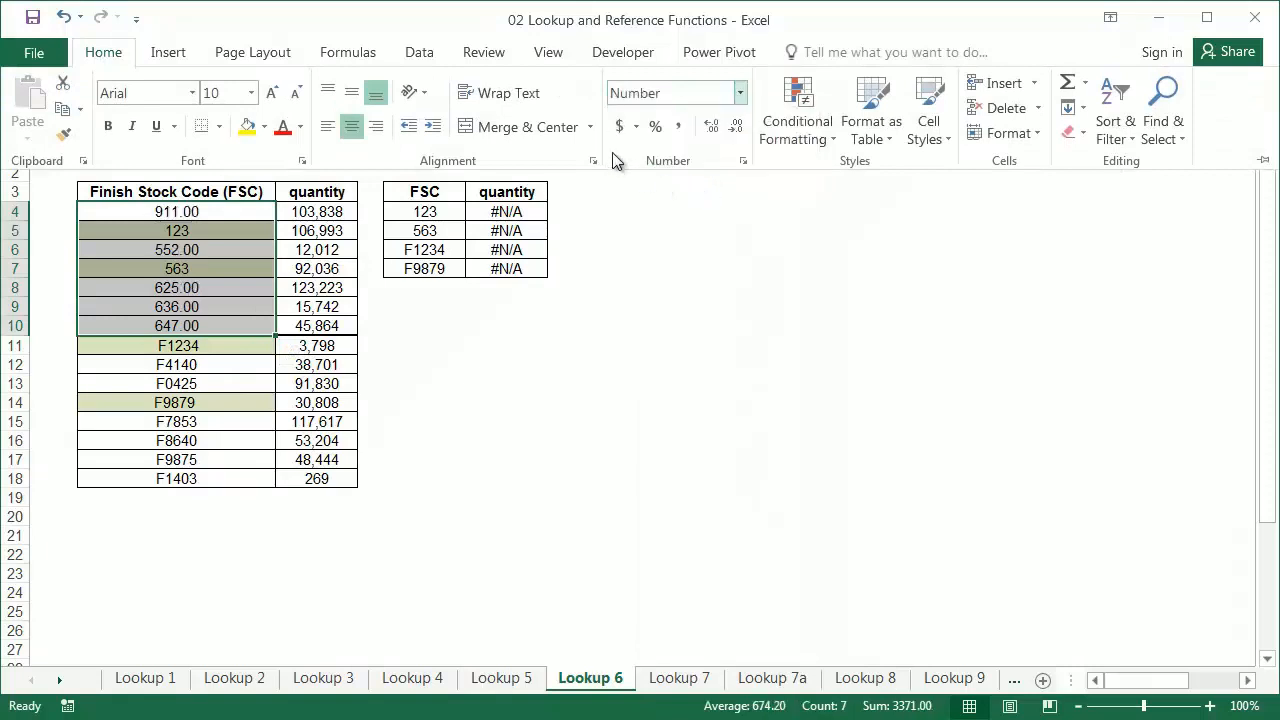
{"action": "left_click", "coordinate": [736, 127]}
{"action": "left_click", "coordinate": [736, 127]}
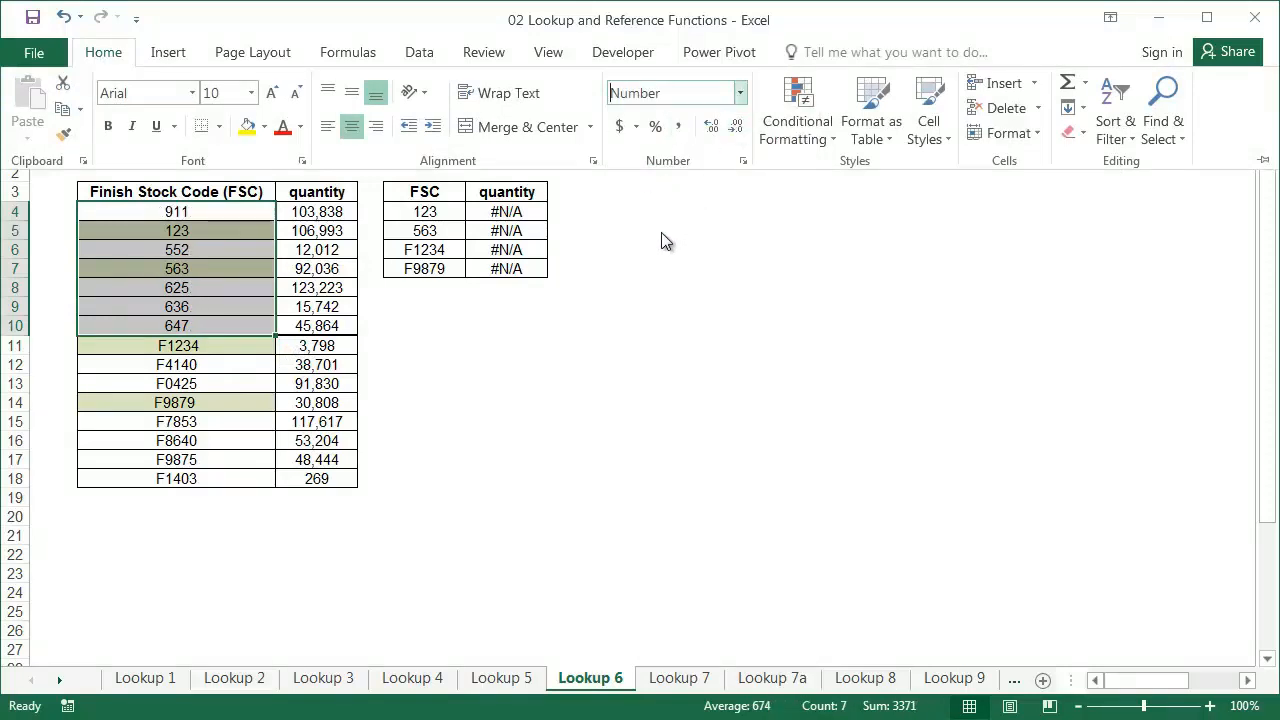
Compare how codes 123 and 563 are stored in the stock table and in the FSC lookup table
{"action": "left_click", "coordinate": [445, 212]}
{"action": "left_click", "coordinate": [200, 235]}
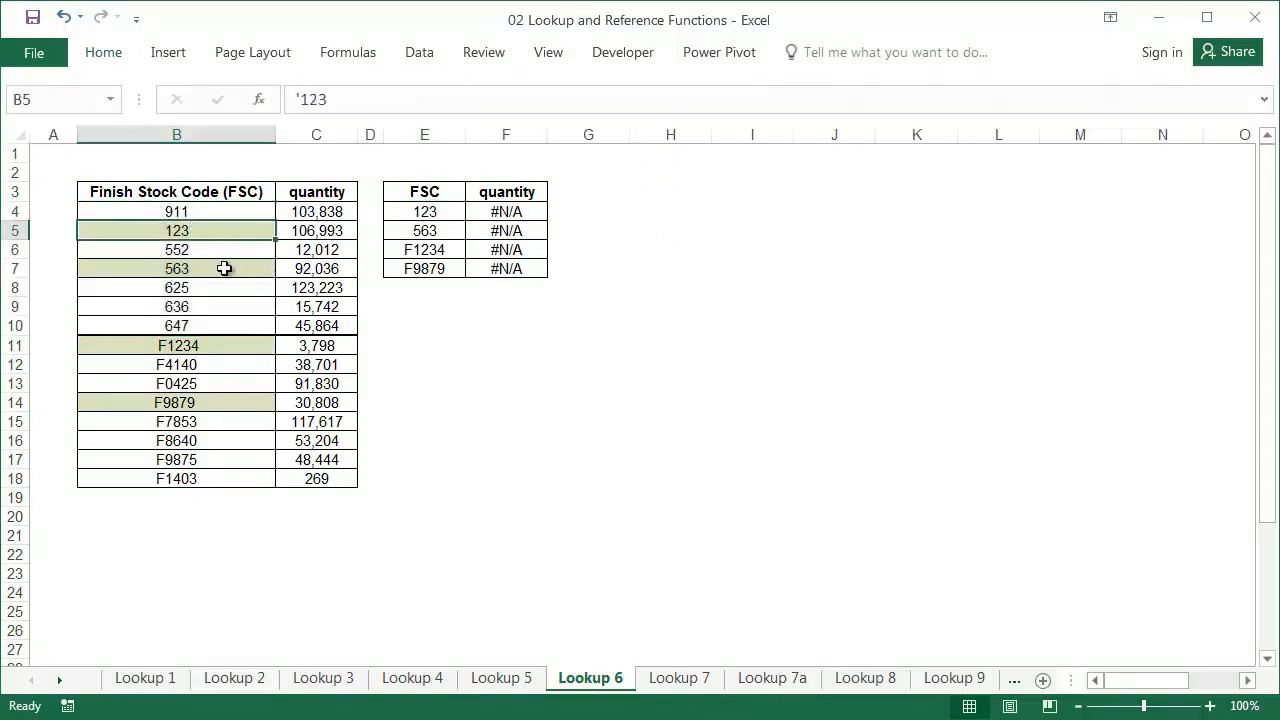
{"action": "left_click", "coordinate": [223, 268]}
{"action": "left_click", "coordinate": [425, 232]}
{"action": "left_click", "coordinate": [620, 265]}
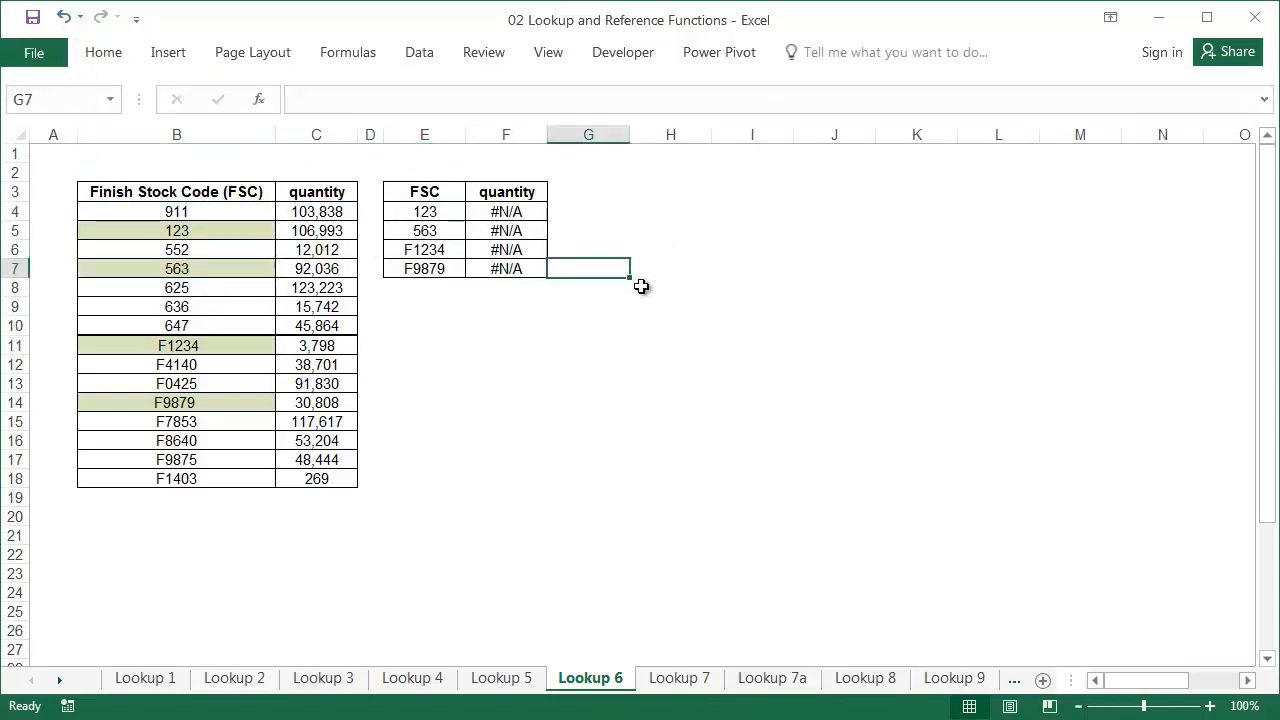
Enter a helper value of 1 in H8 and copy that cell
{"action": "left_click", "coordinate": [641, 290]}
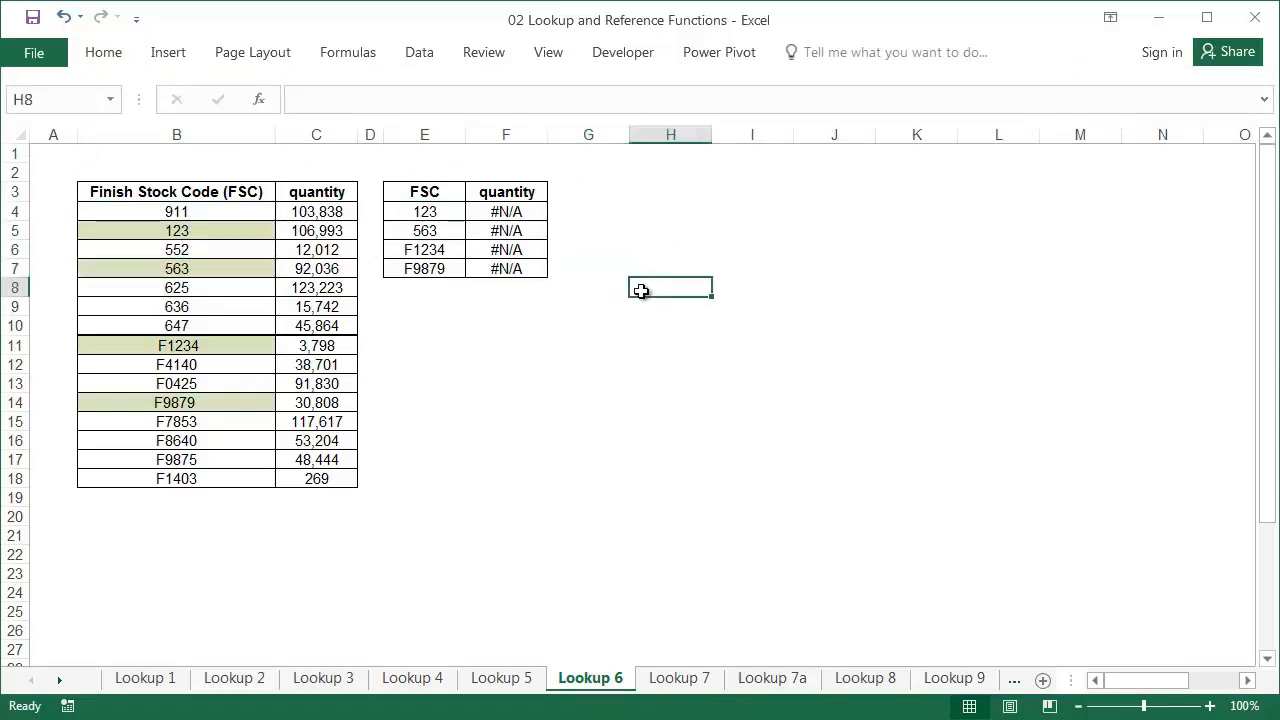
{"action": "type", "text": "1"}
{"action": "key", "text": "Return"}
{"action": "left_click", "coordinate": [641, 290]}
{"action": "key", "text": "ctrl+c"}
Convert the text codes in B4:B10 to numbers by paste-special of the copied 1 as Values with the Multiply operation
{"action": "left_click_drag", "start_coordinate": [206, 211], "coordinate": [219, 325]}
{"action": "right_click", "coordinate": [219, 325]}
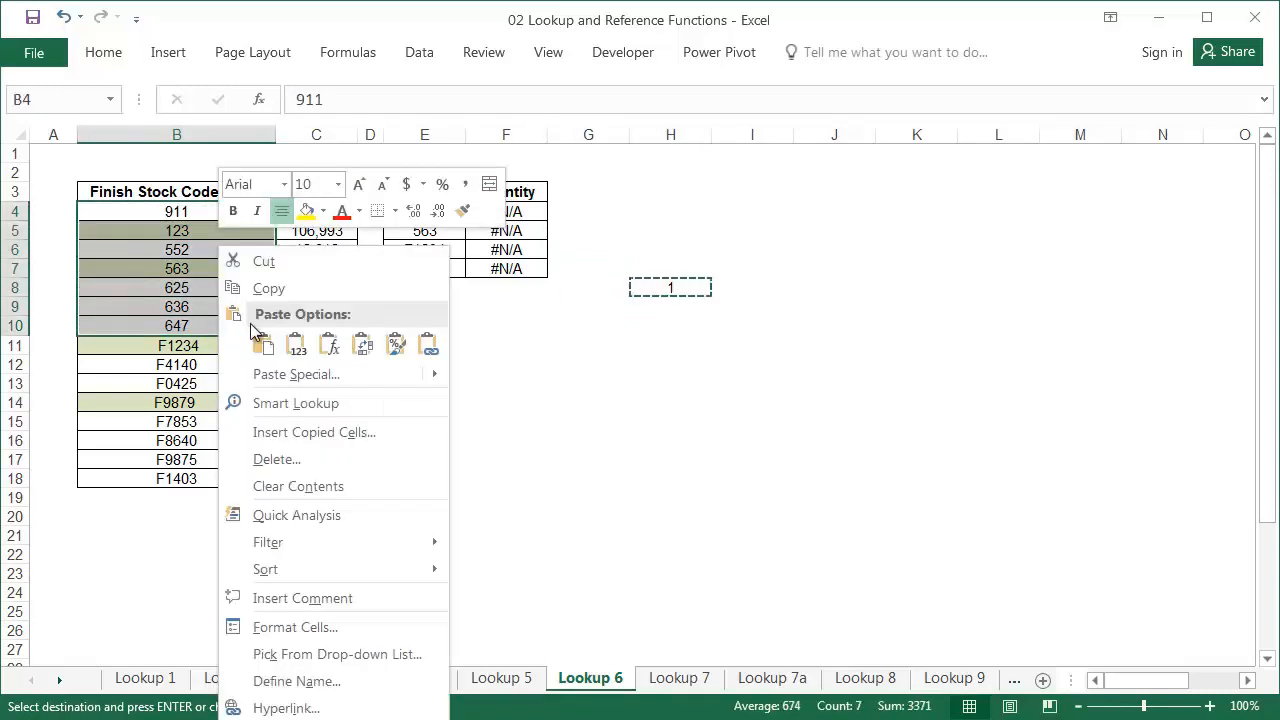
{"action": "left_click", "coordinate": [294, 374]}
{"action": "left_click", "coordinate": [145, 283]}
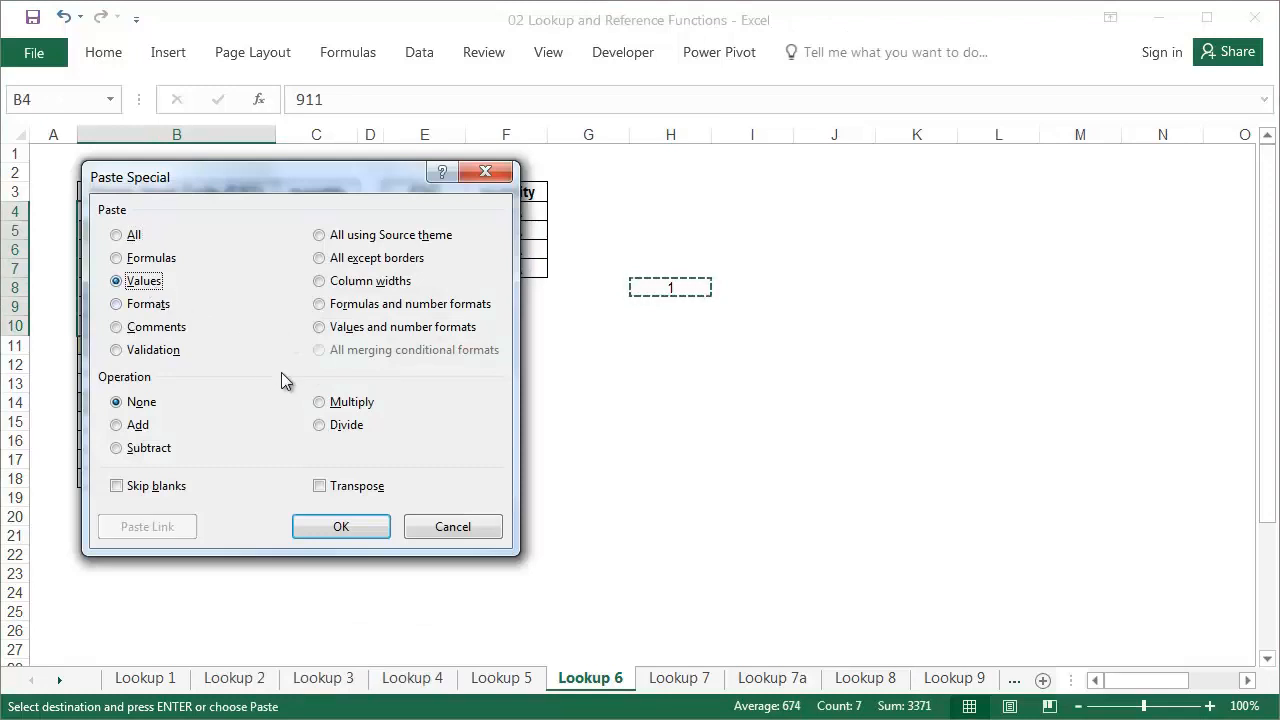
{"action": "left_click", "coordinate": [343, 404]}
{"action": "left_click", "coordinate": [341, 526]}
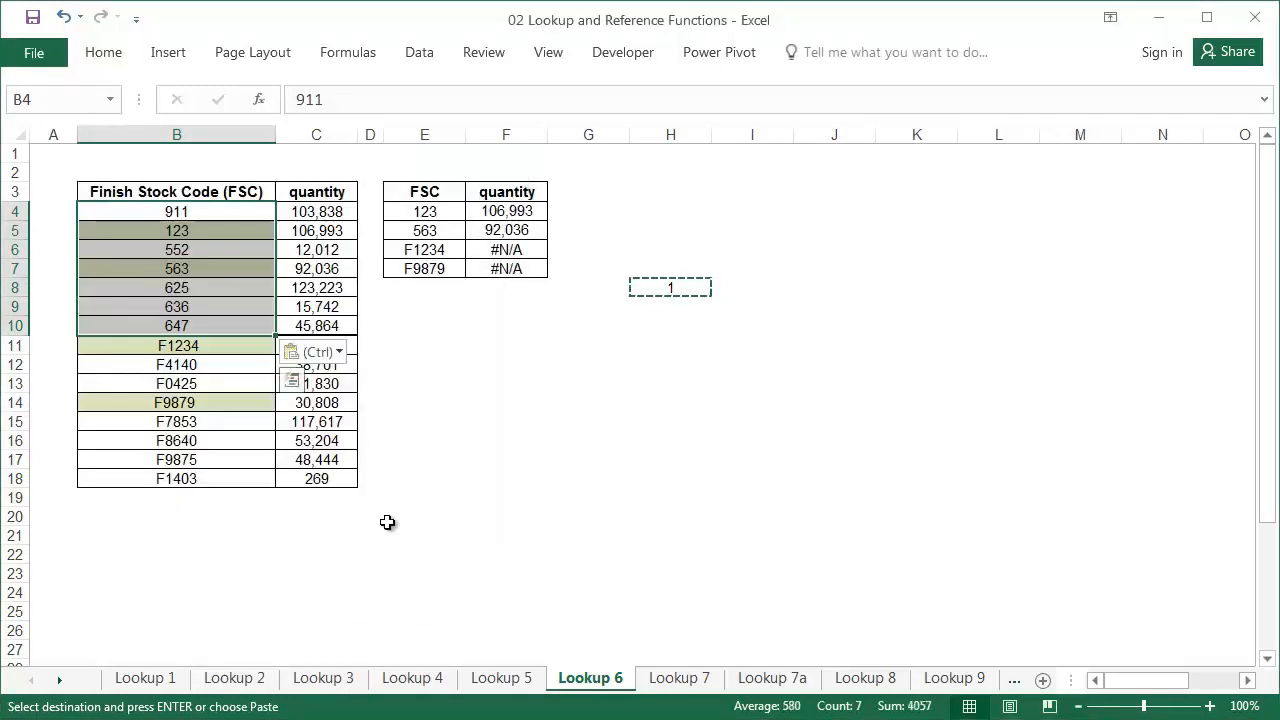
{"action": "left_click", "coordinate": [470, 391]}
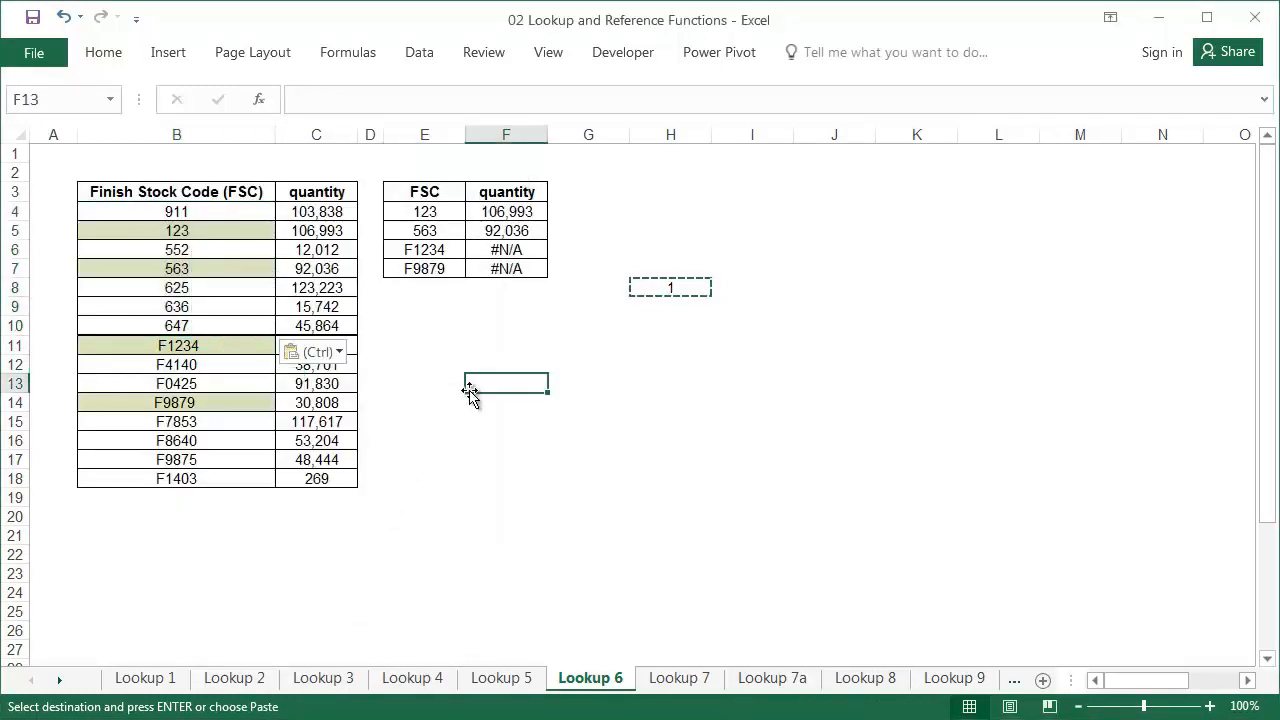
Check the F1234 and F9879 entries in the stock table, and clear the helper value from H8
{"action": "left_click", "coordinate": [217, 347]}
{"action": "left_click", "coordinate": [210, 402]}
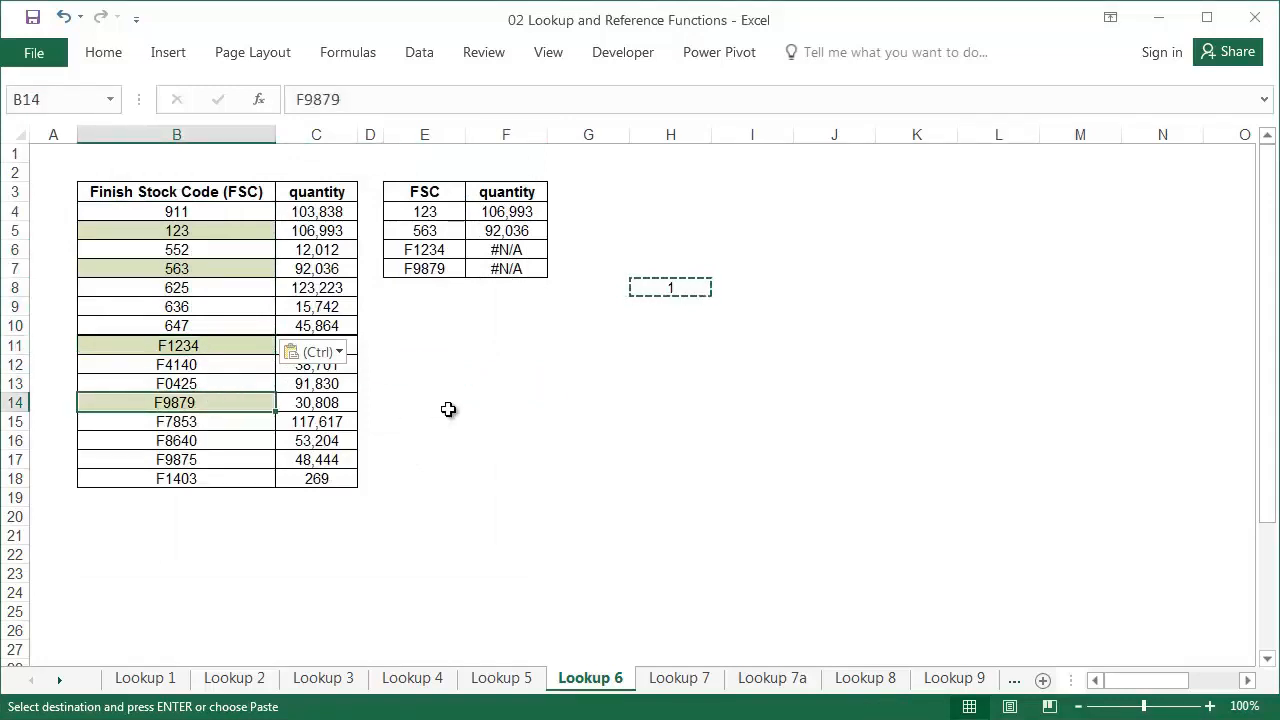
{"action": "left_click", "coordinate": [662, 284]}
{"action": "key", "text": "Escape"}
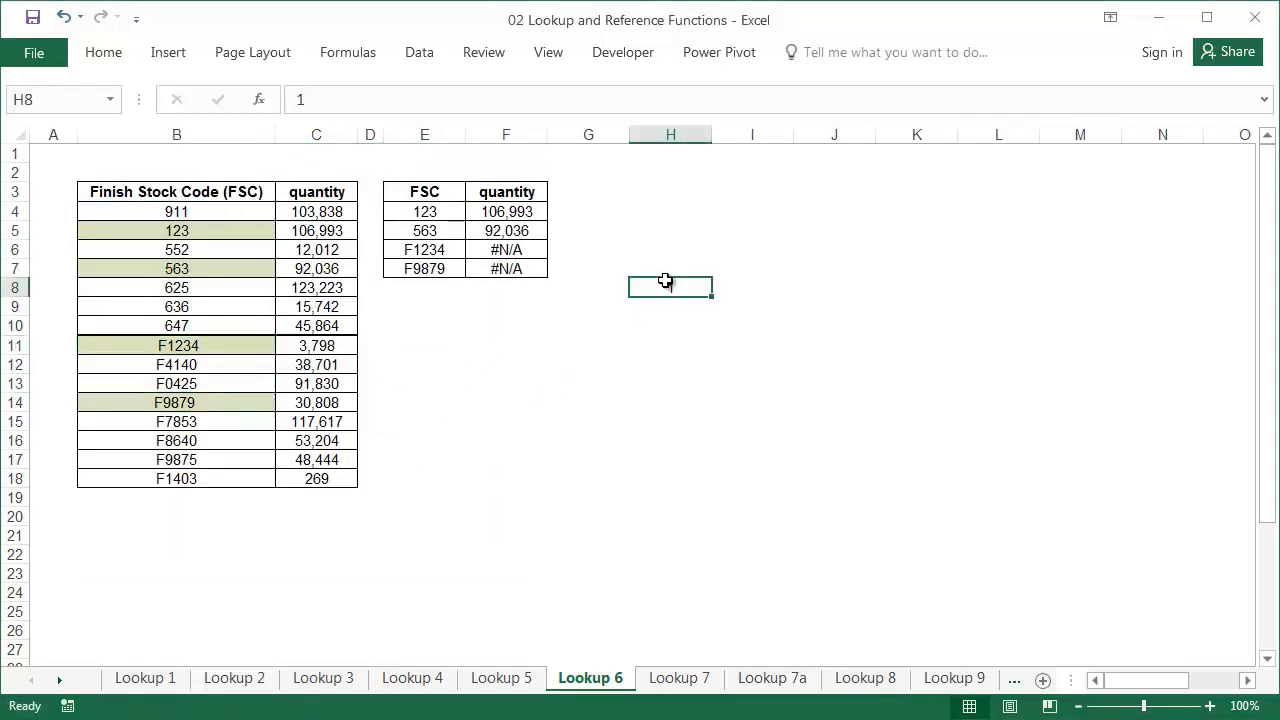
Compare codes F1234 and F9879 in the stock table with their entries in the FSC lookup table
{"action": "left_click", "coordinate": [260, 347]}
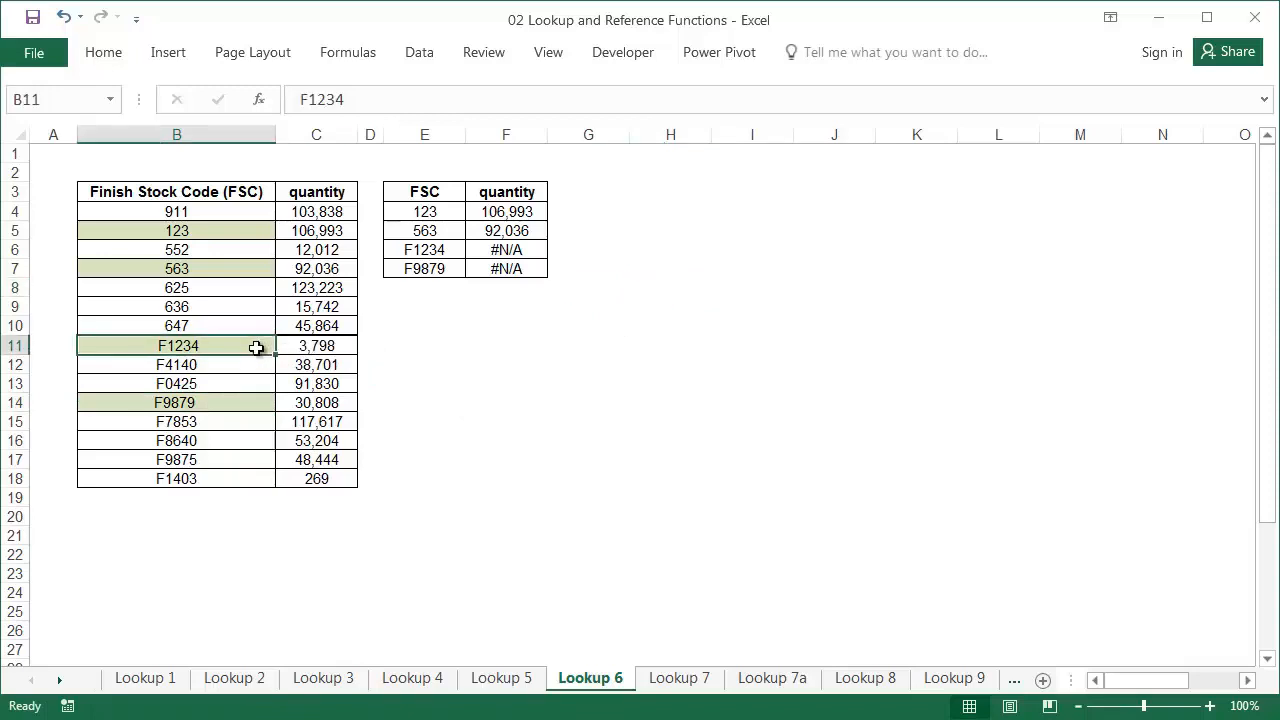
{"action": "left_click", "coordinate": [409, 258]}
{"action": "left_click", "coordinate": [234, 402]}
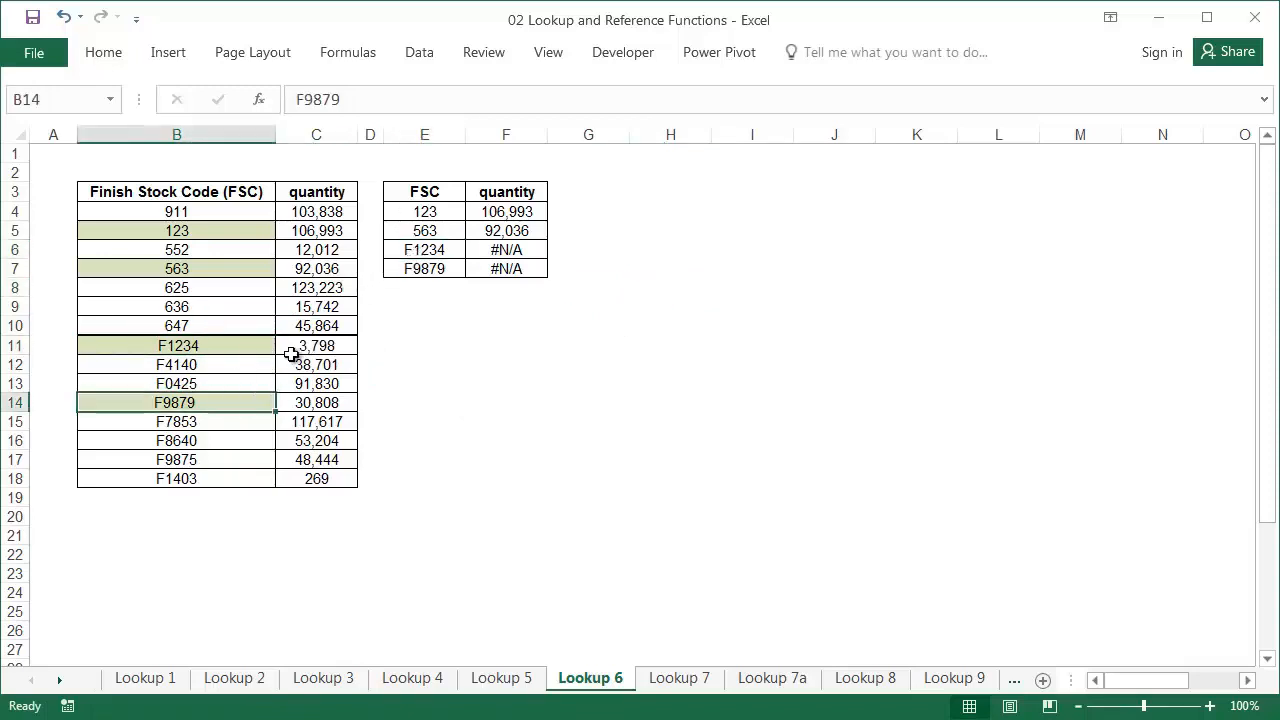
{"action": "left_click", "coordinate": [410, 270]}
Search the sheet for f1234 and go to its match in the Finish Stock Code column
{"action": "left_click", "coordinate": [446, 367]}
{"action": "key", "text": "ctrl+f"}
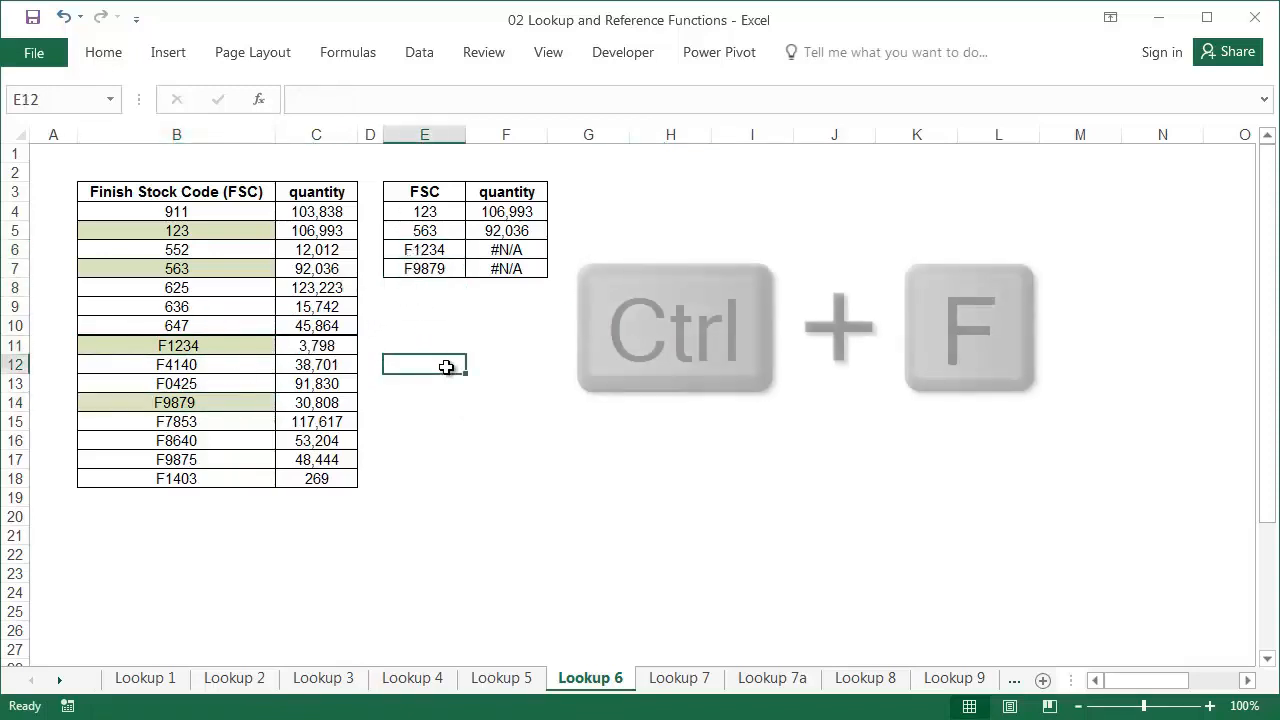
{"action": "type", "text": "f1234"}
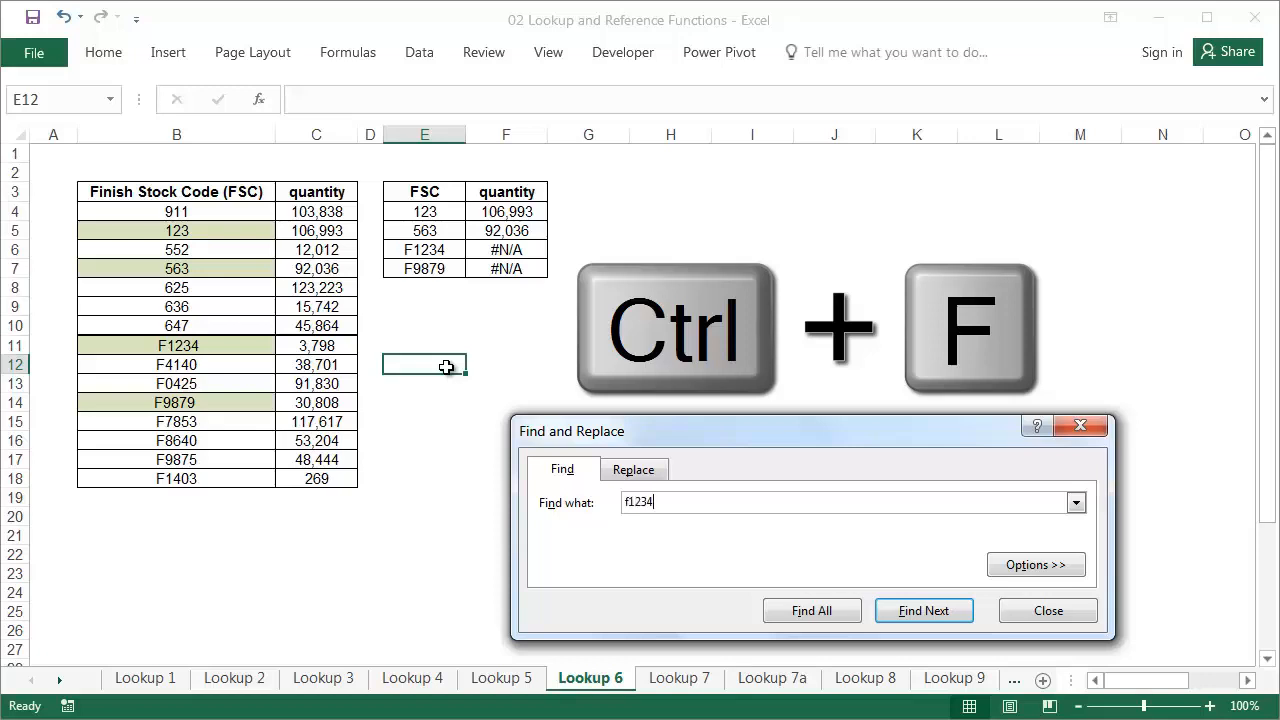
{"action": "key", "text": "Return"}
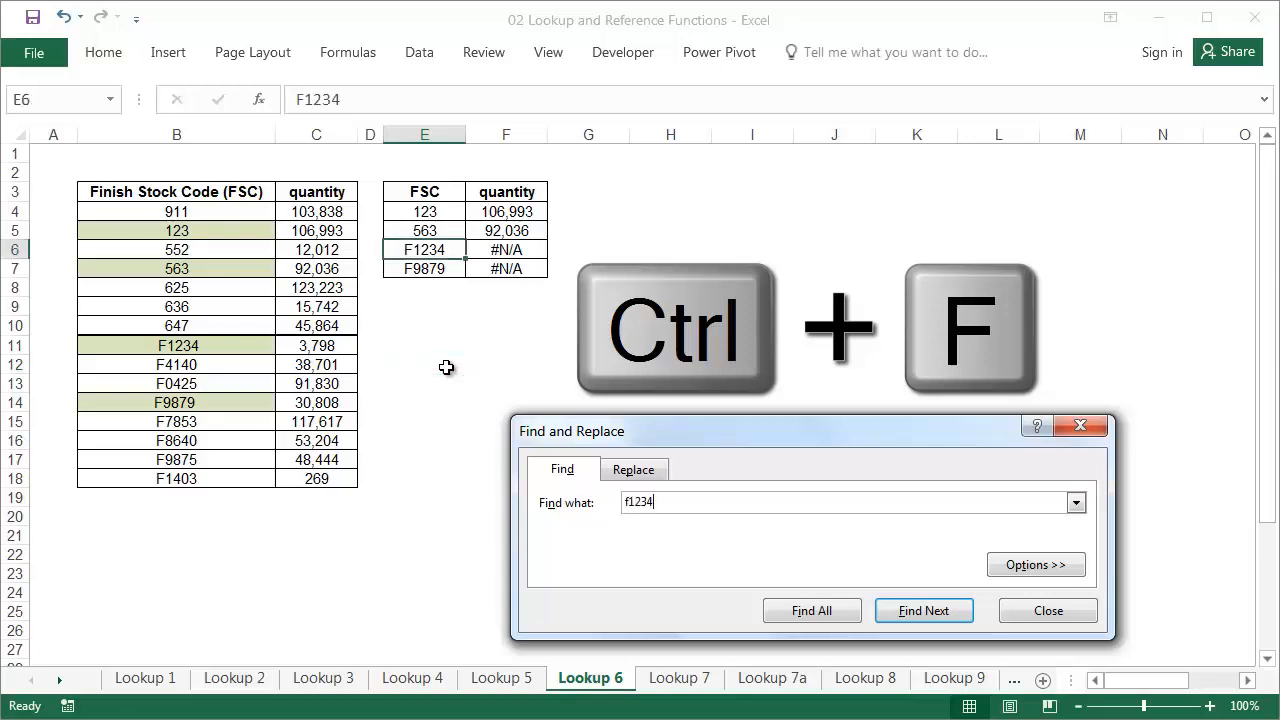
{"action": "key", "text": "Return"}
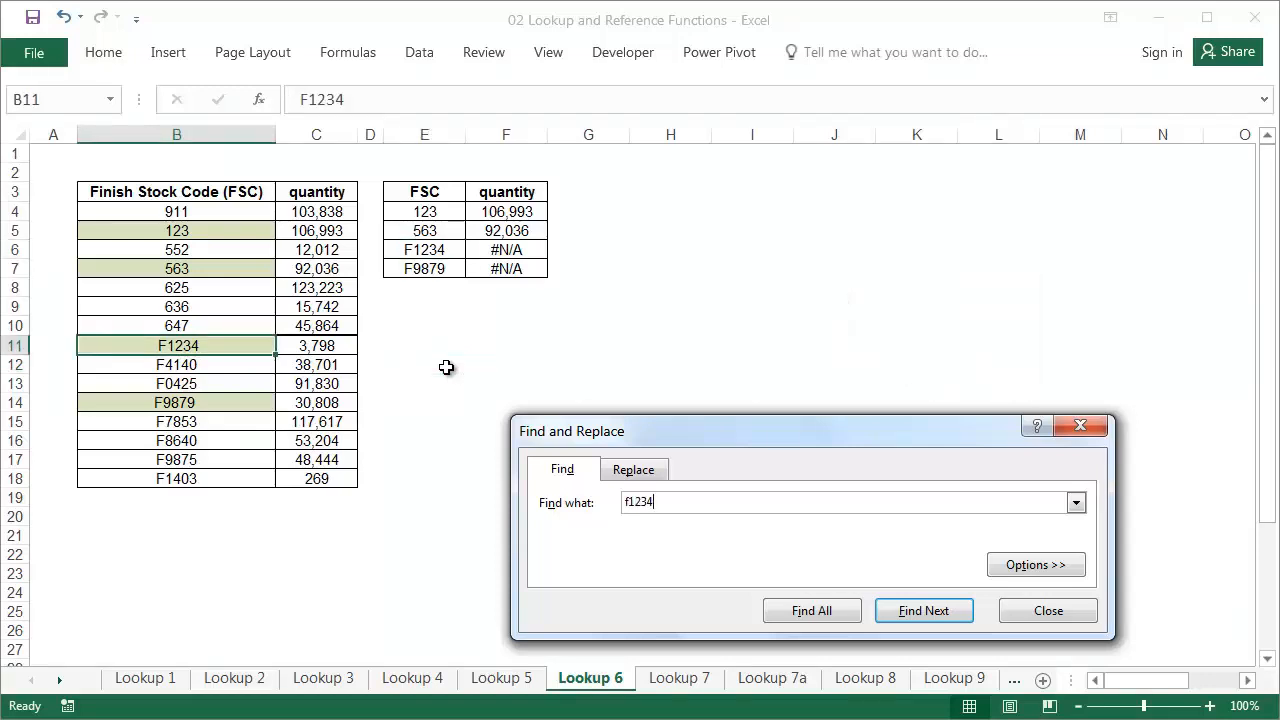
Remove the leading space from the F1234 code in B11
{"action": "left_click", "coordinate": [299, 100]}
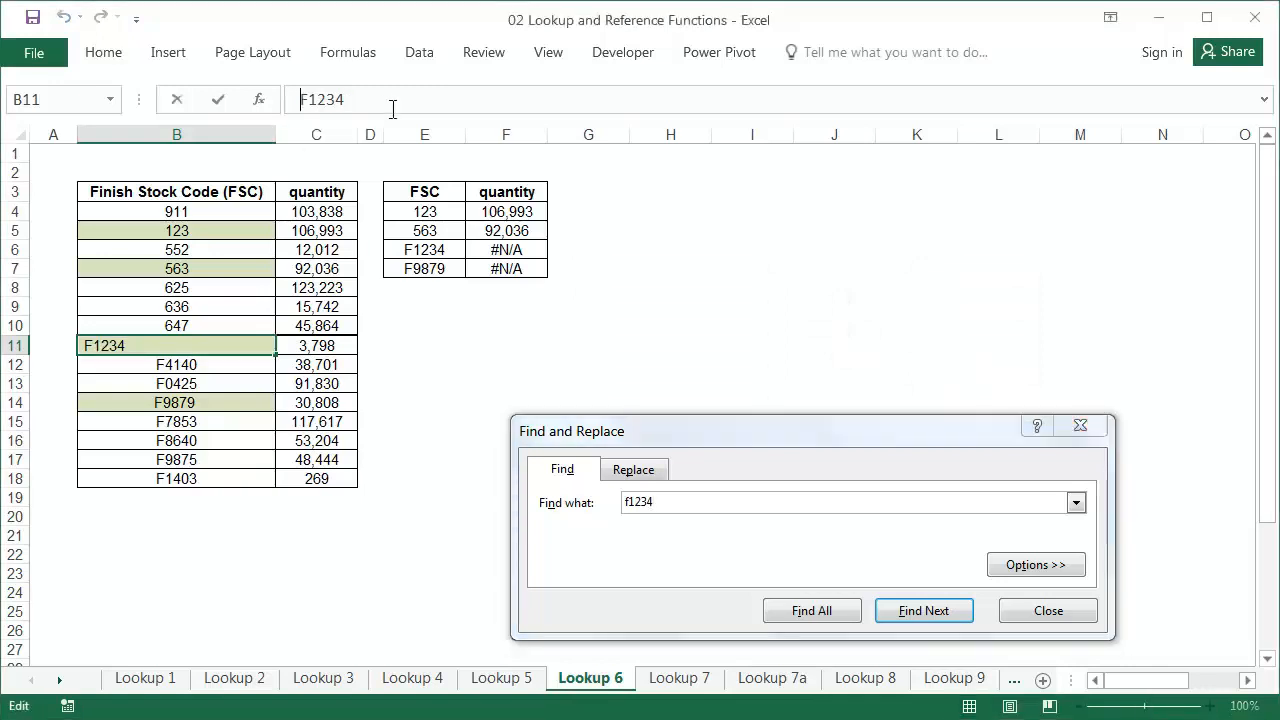
{"action": "key", "text": "Delete"}
{"action": "key", "text": "Return"}
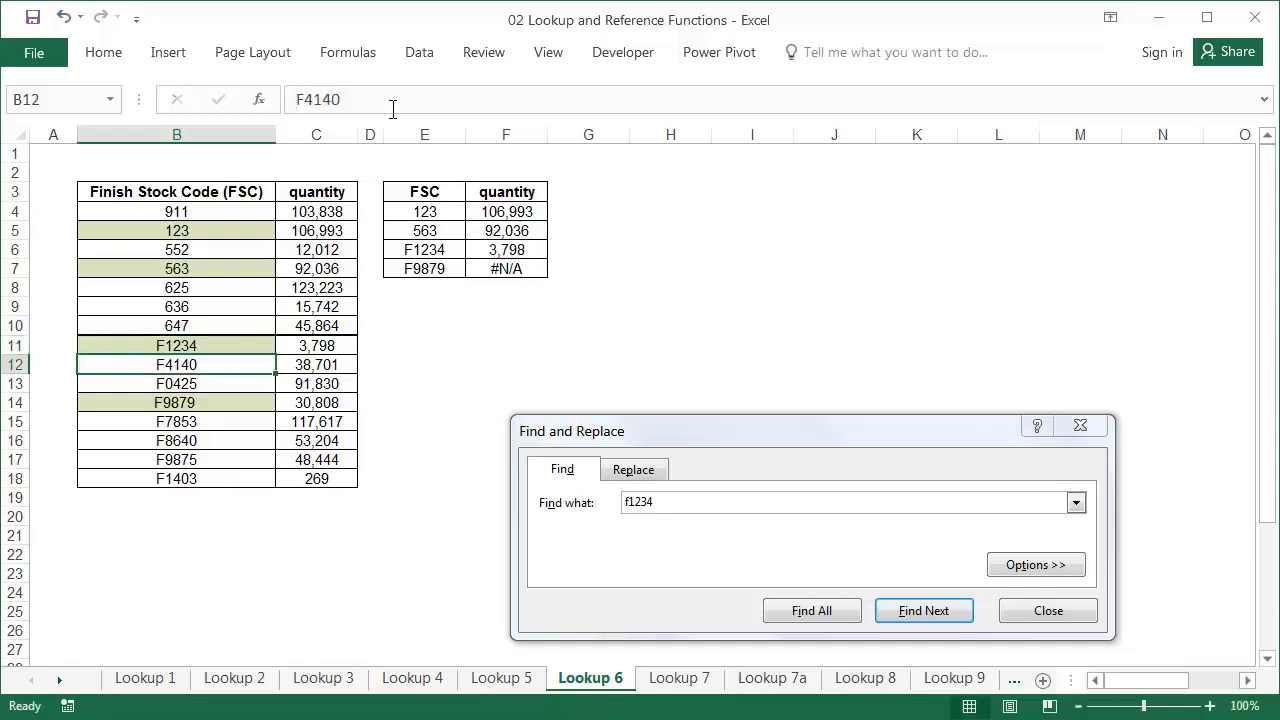
Inspect the F9879 code in B14 for extra spaces without changing it
{"action": "key", "text": "Down"}
{"action": "key", "text": "Down"}
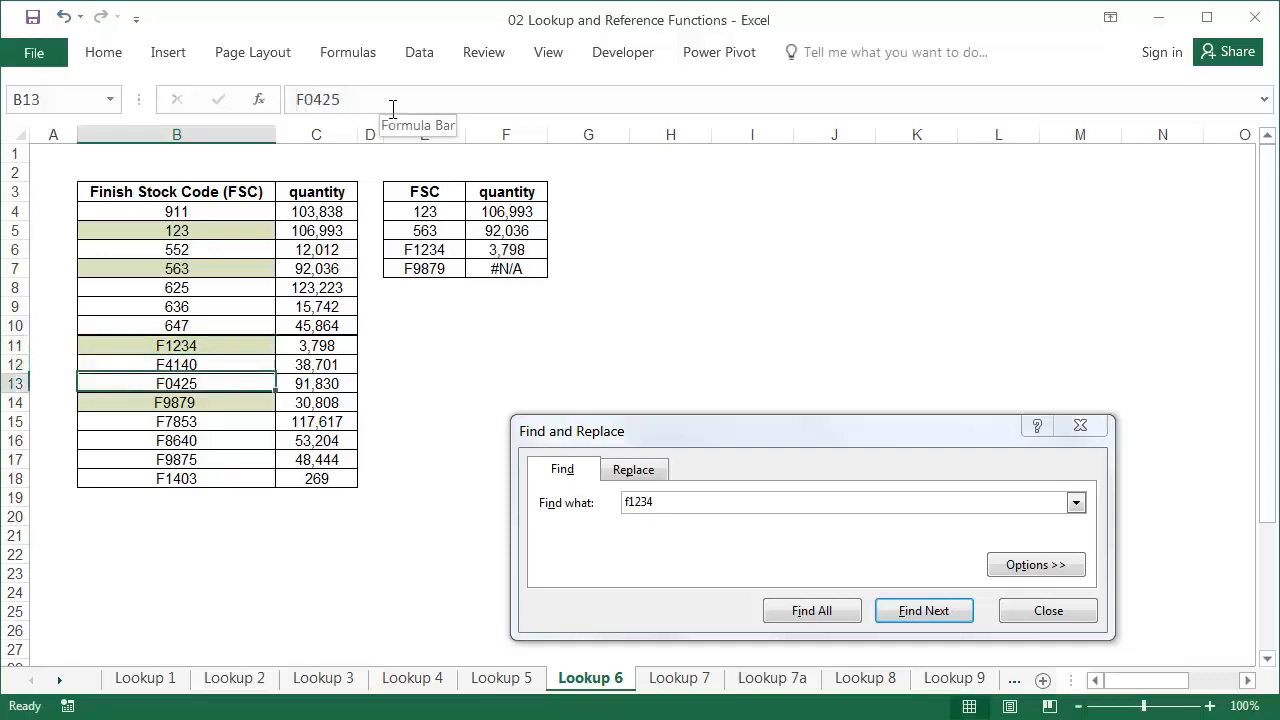
{"action": "left_click", "coordinate": [392, 109]}
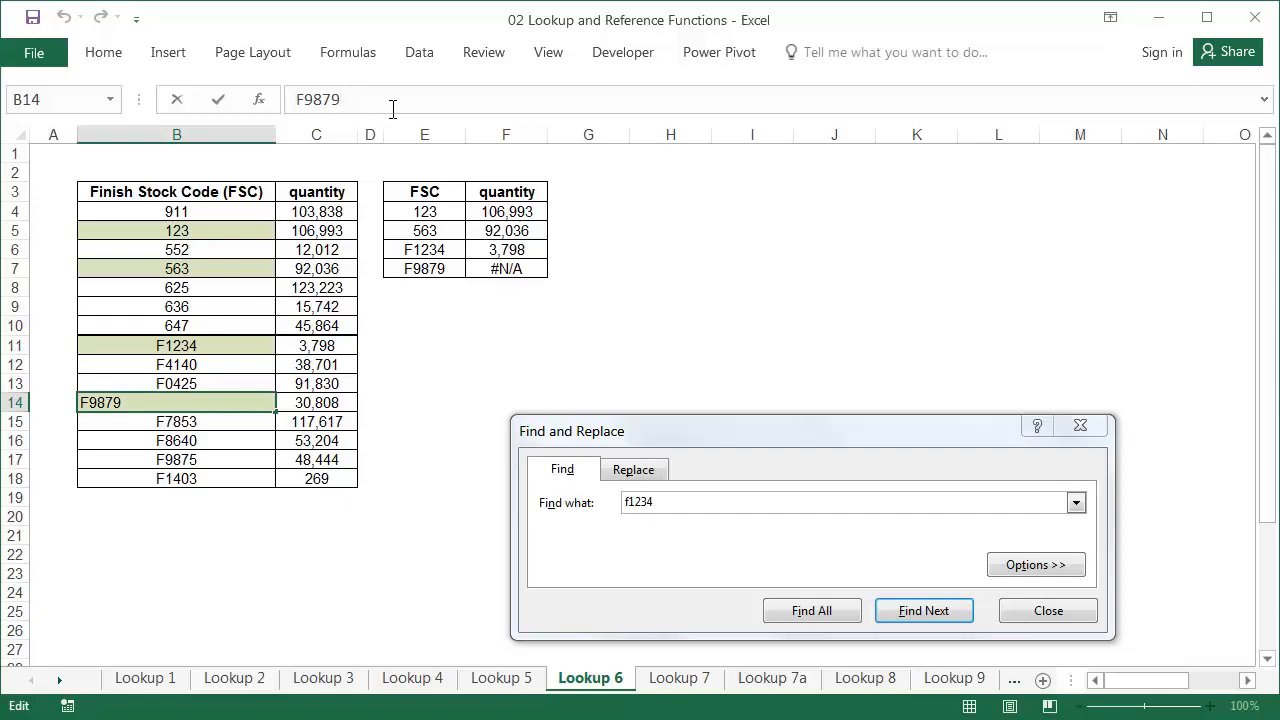
{"action": "key", "text": "Escape"}
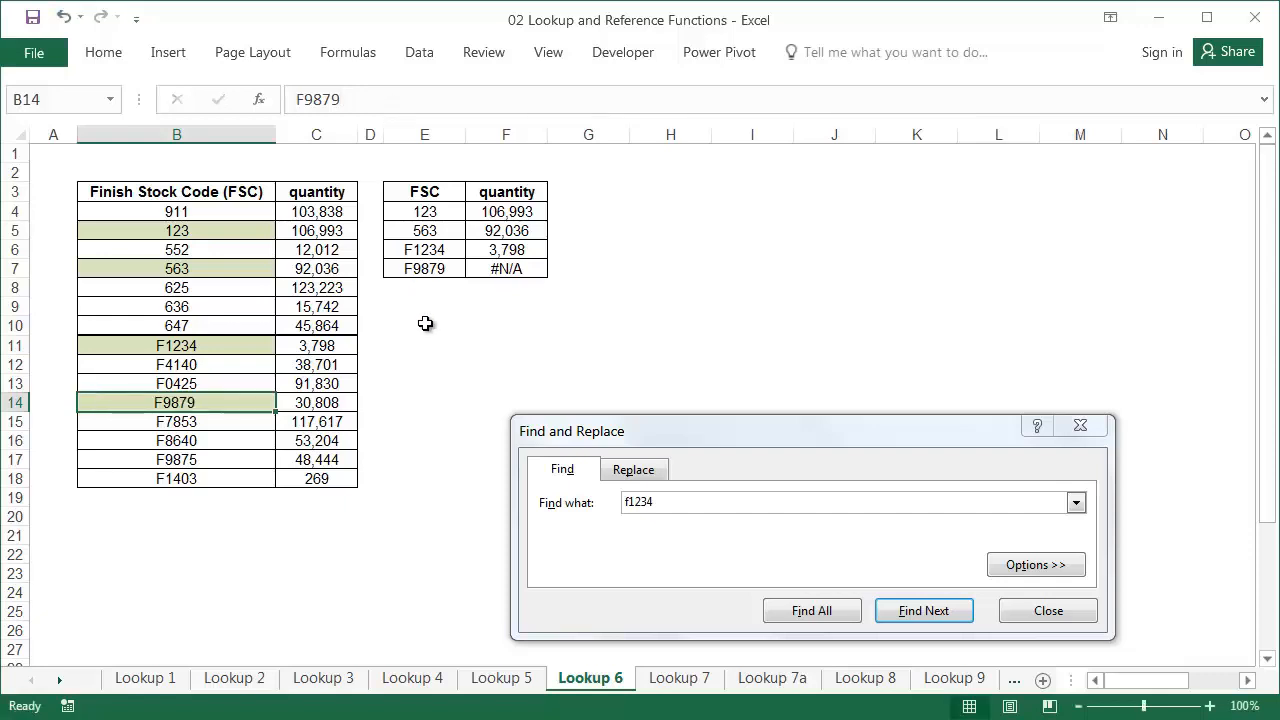
Replace all spaces in the stock codes B11:B18 with nothing and close Find and Replace
{"action": "left_click", "coordinate": [652, 470]}
{"action": "double_click", "coordinate": [662, 502]}
{"action": "key", "text": "BackSpace"}
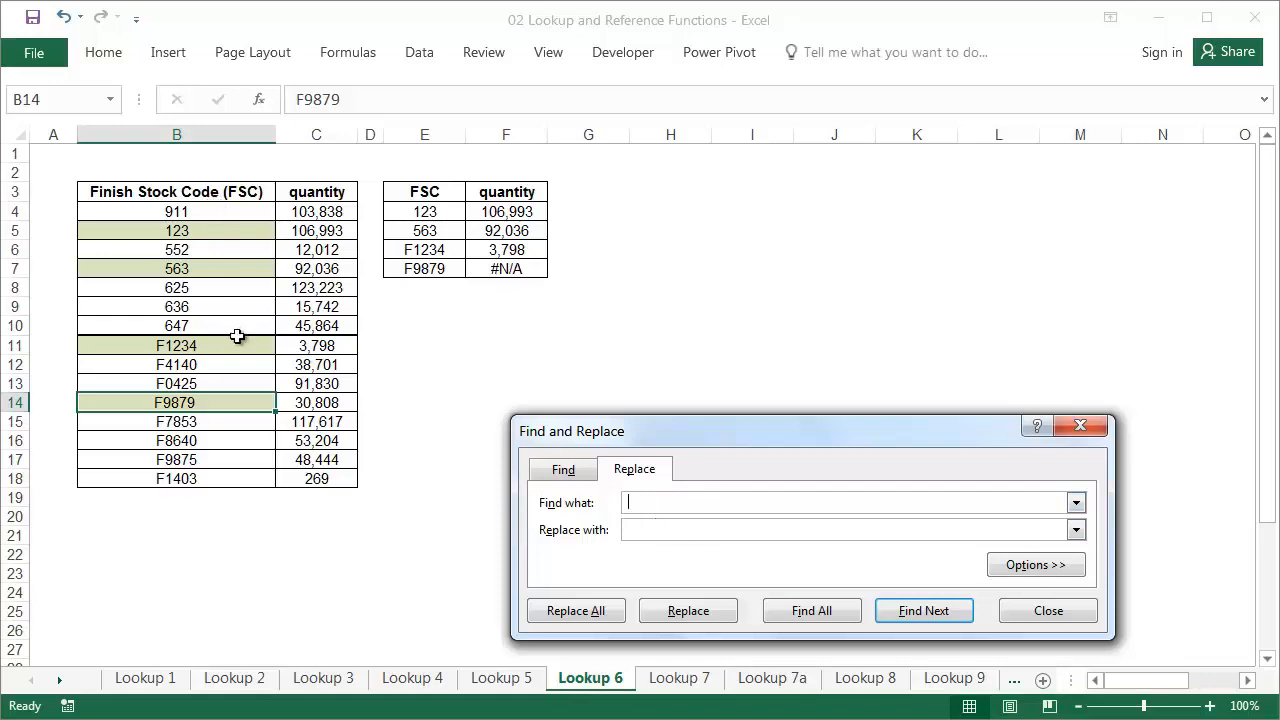
{"action": "left_click_drag", "start_coordinate": [237, 336], "coordinate": [251, 480]}
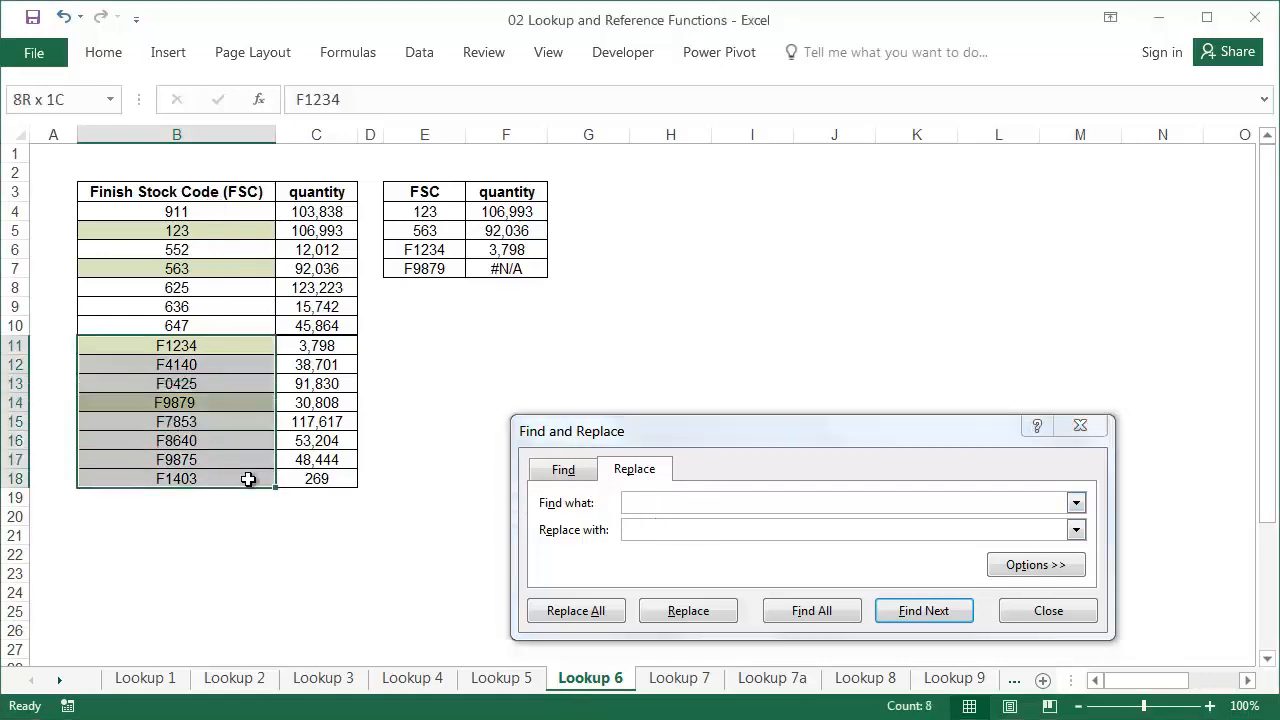
{"action": "left_click", "coordinate": [604, 612]}
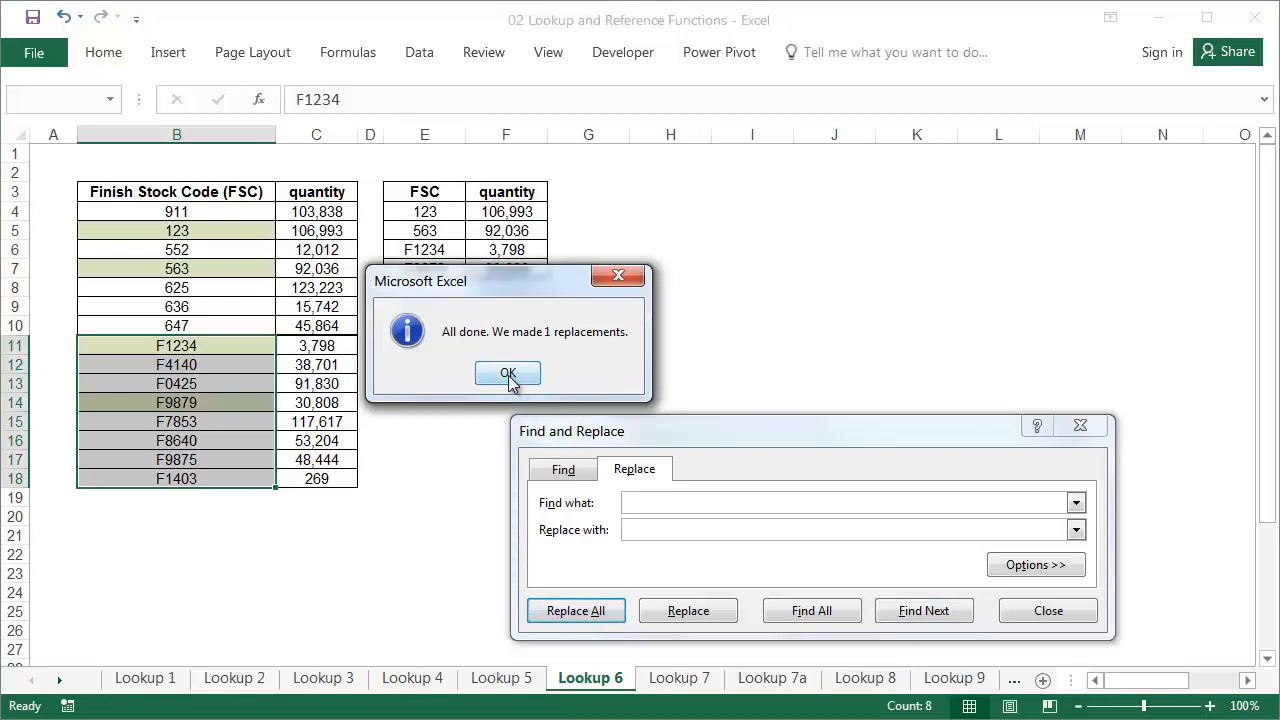
{"action": "left_click", "coordinate": [508, 373]}
{"action": "left_click", "coordinate": [1062, 606]}
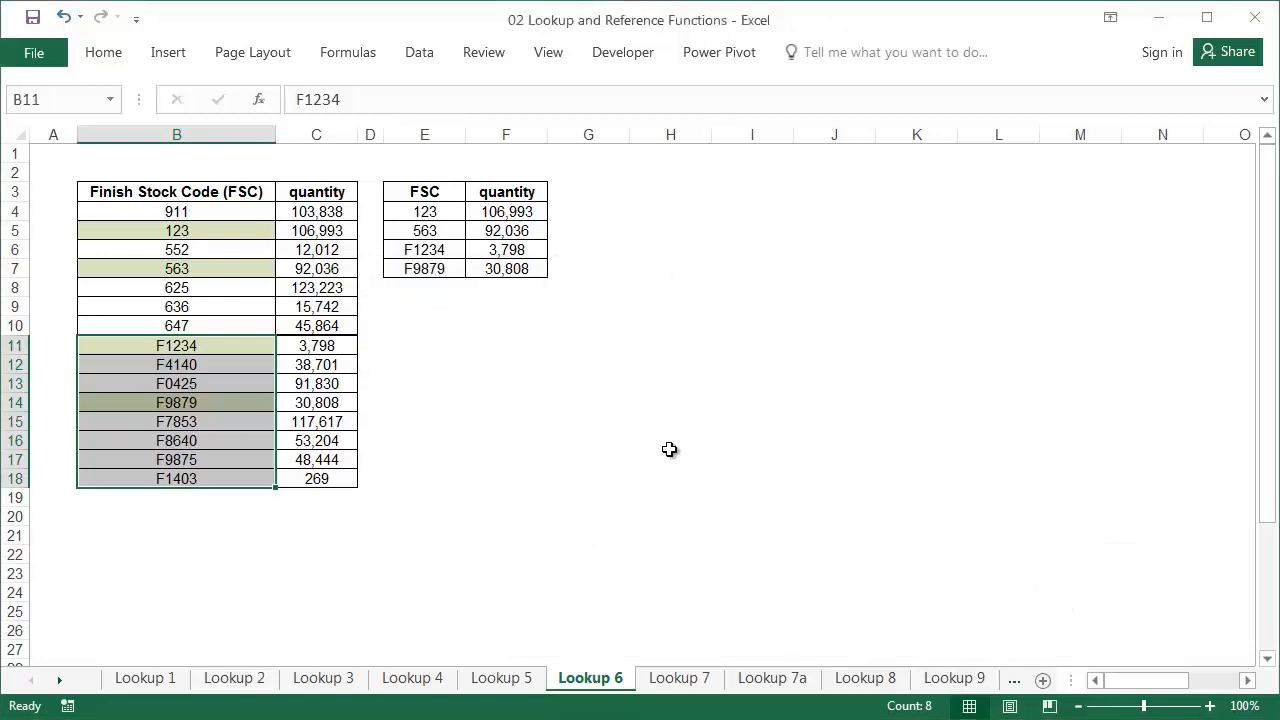
{"action": "left_click", "coordinate": [481, 336]}
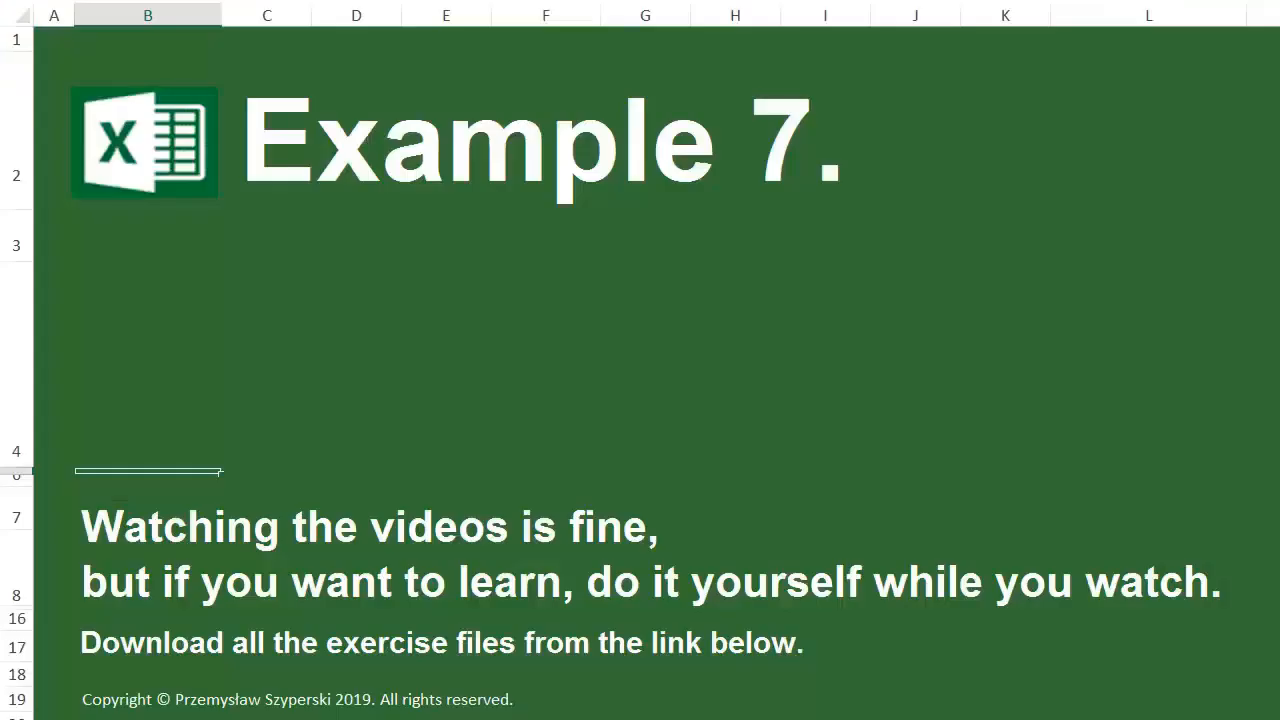
Compare the monthly and quarterly columns of the Lookup 7 table with the monthly layout on Lookup 7a
{"action": "left_click", "coordinate": [660, 541]}
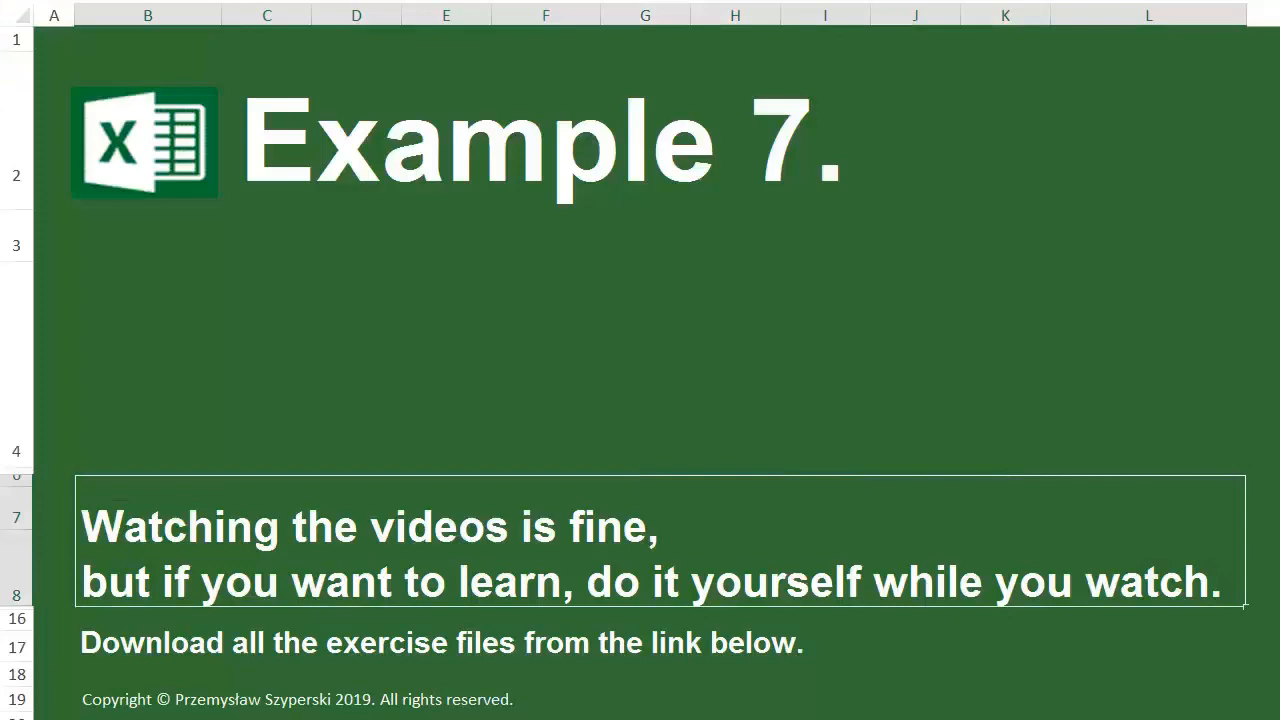
{"action": "left_click", "coordinate": [668, 680]}
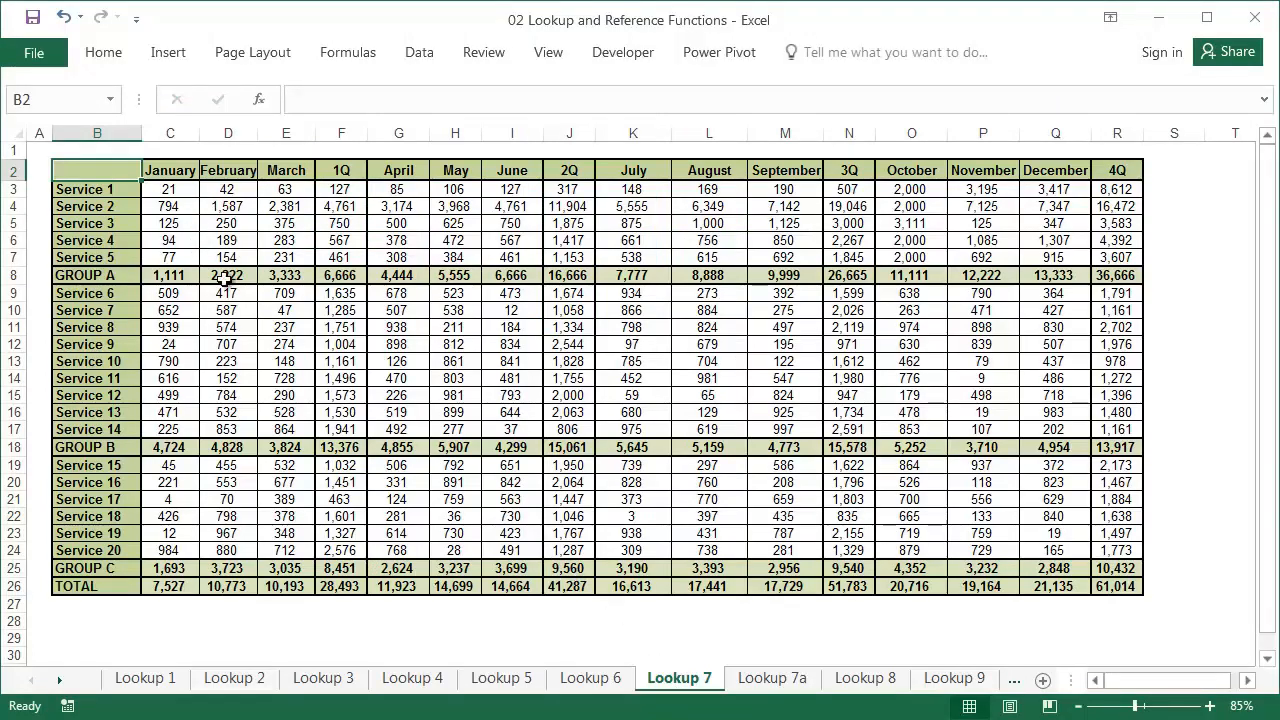
{"action": "left_click", "coordinate": [771, 684]}
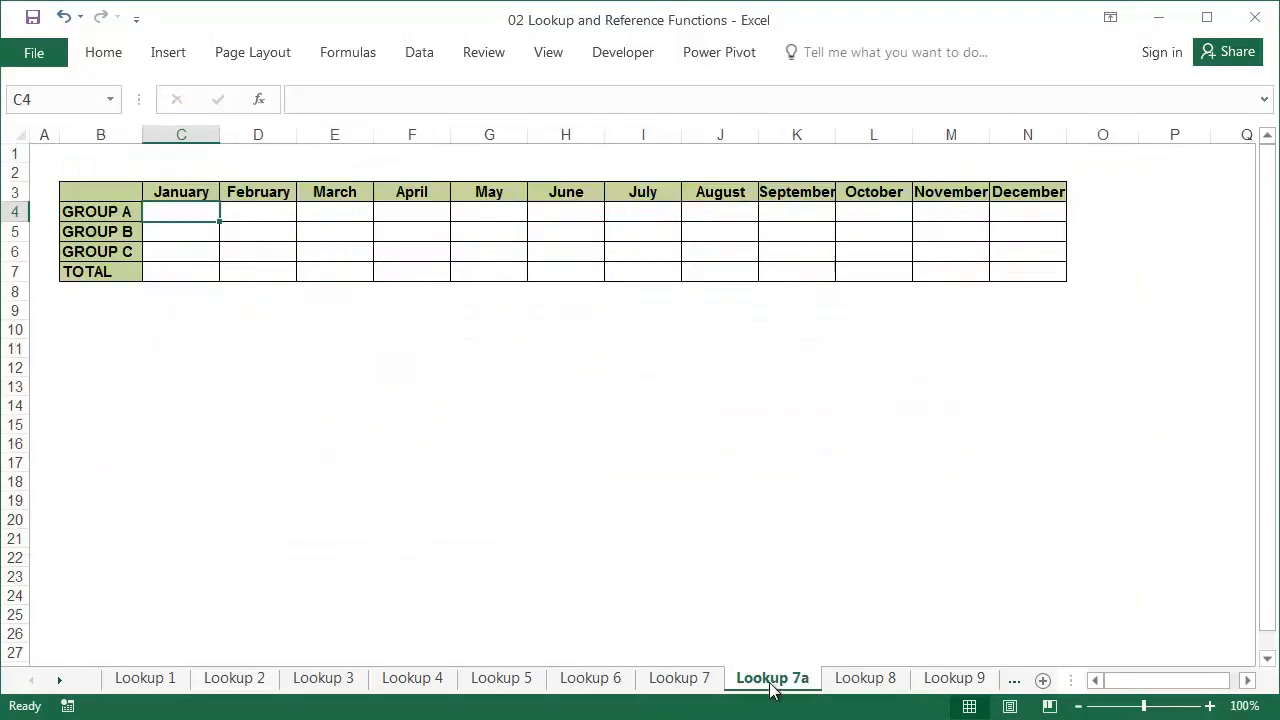
{"action": "left_click", "coordinate": [684, 680]}
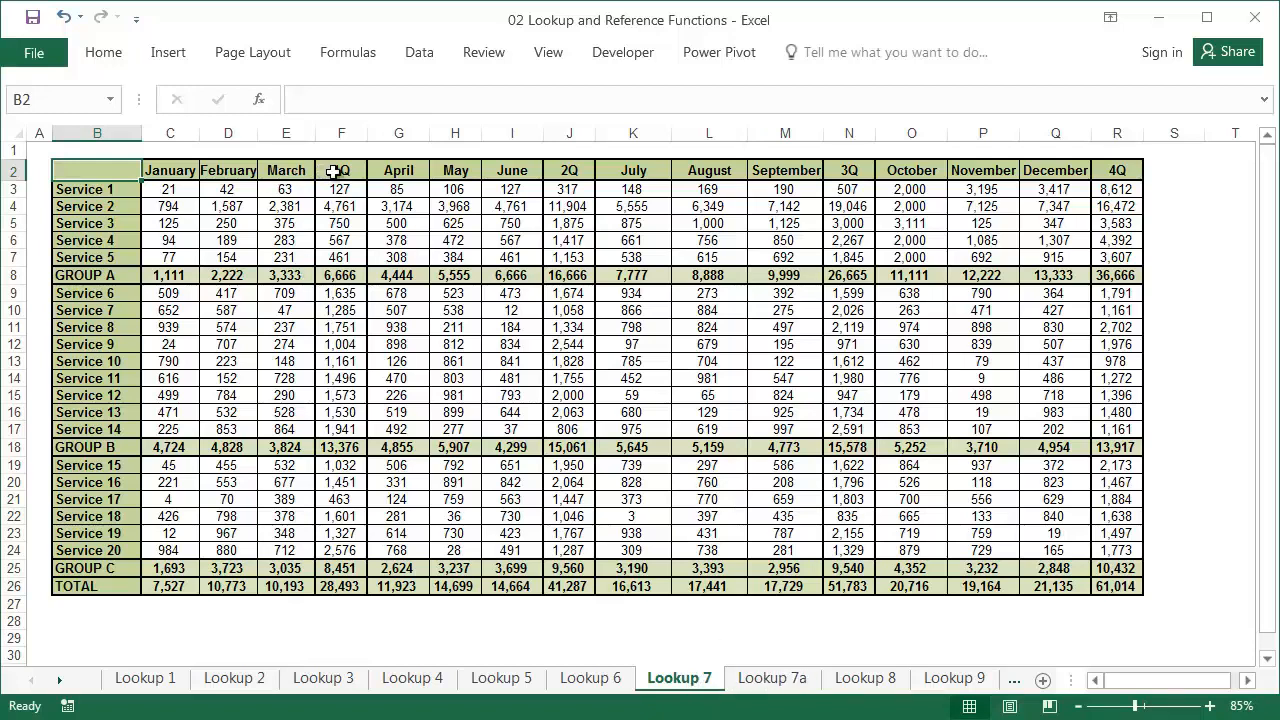
{"action": "left_click_drag", "start_coordinate": [332, 171], "coordinate": [341, 499]}
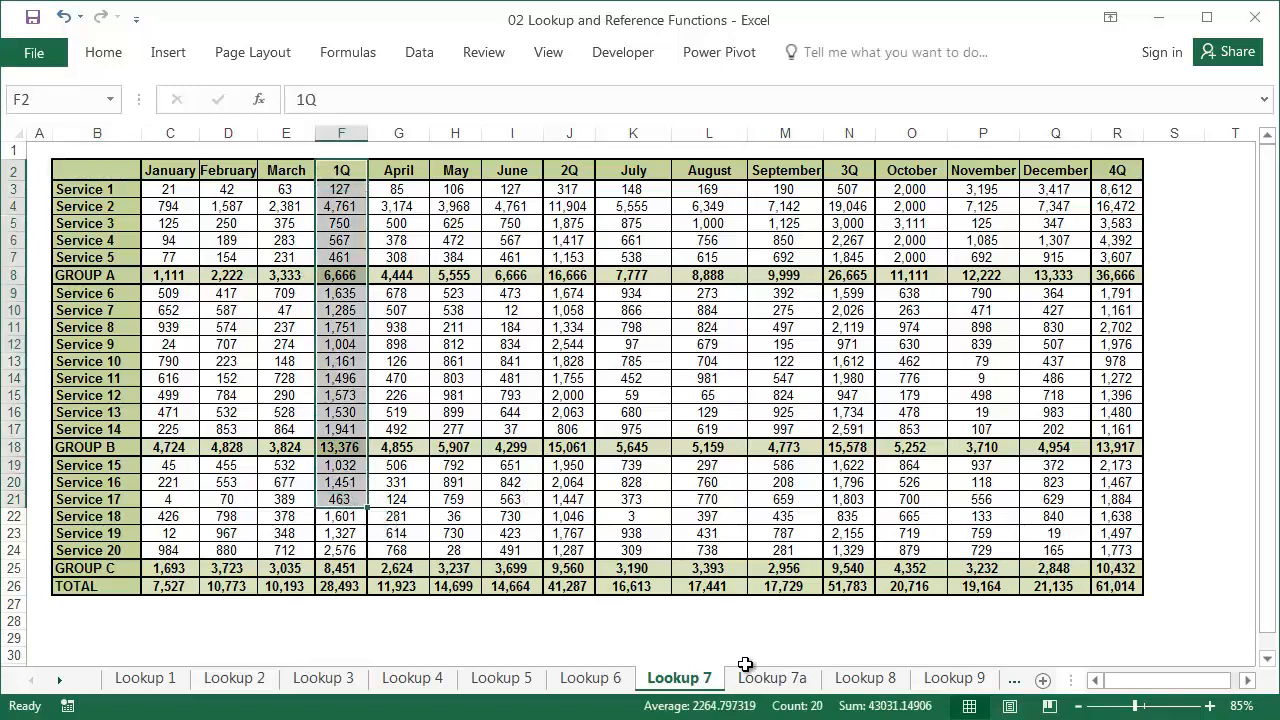
{"action": "left_click", "coordinate": [772, 680]}
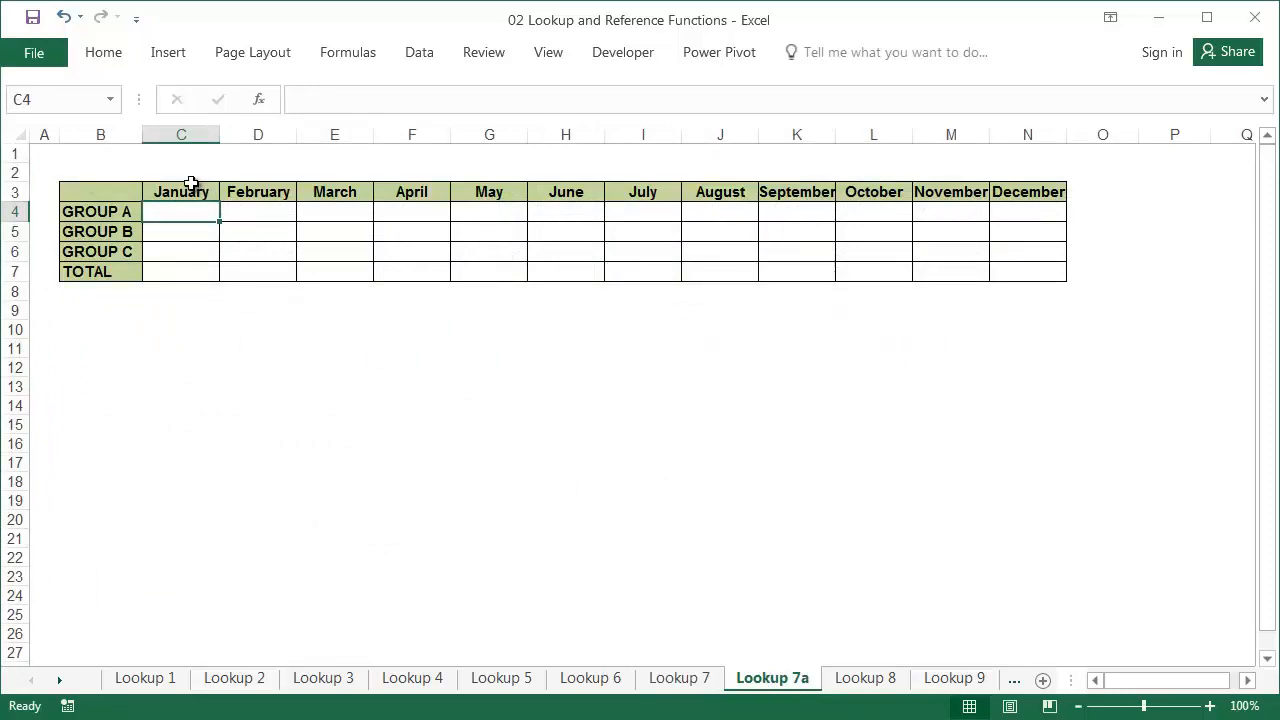
{"action": "left_click", "coordinate": [685, 680]}
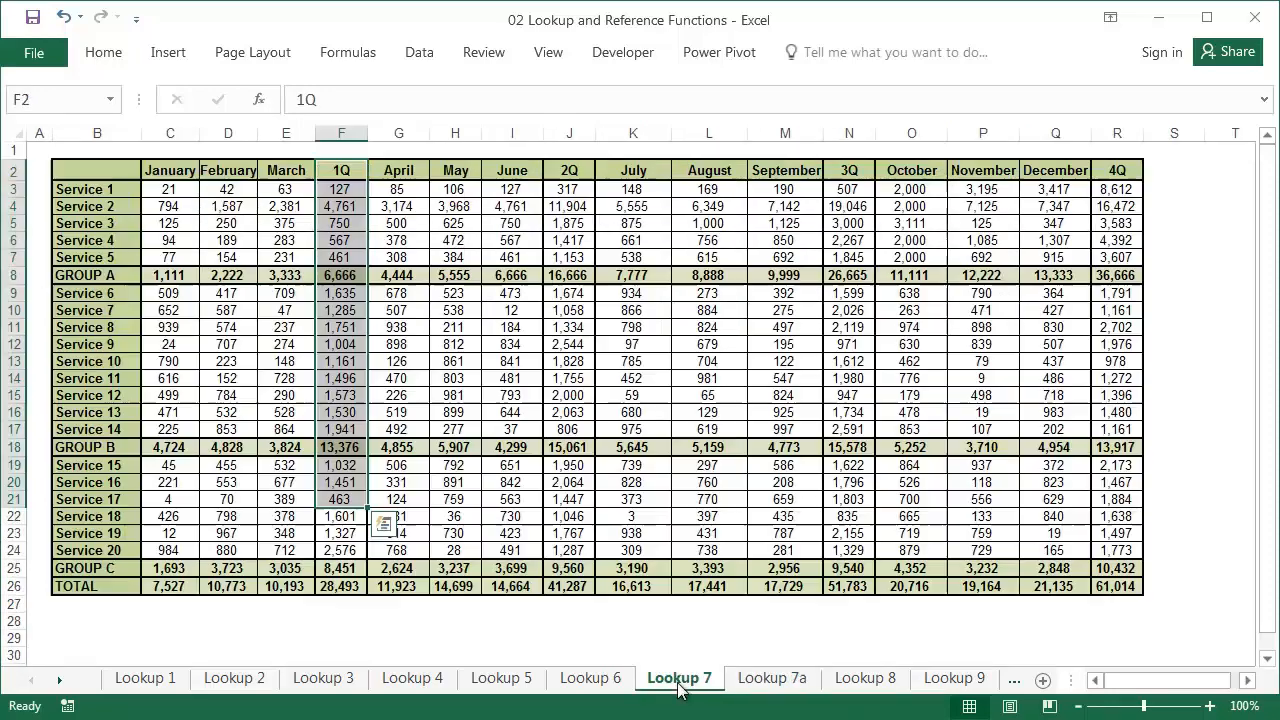
{"action": "left_click", "coordinate": [760, 684]}
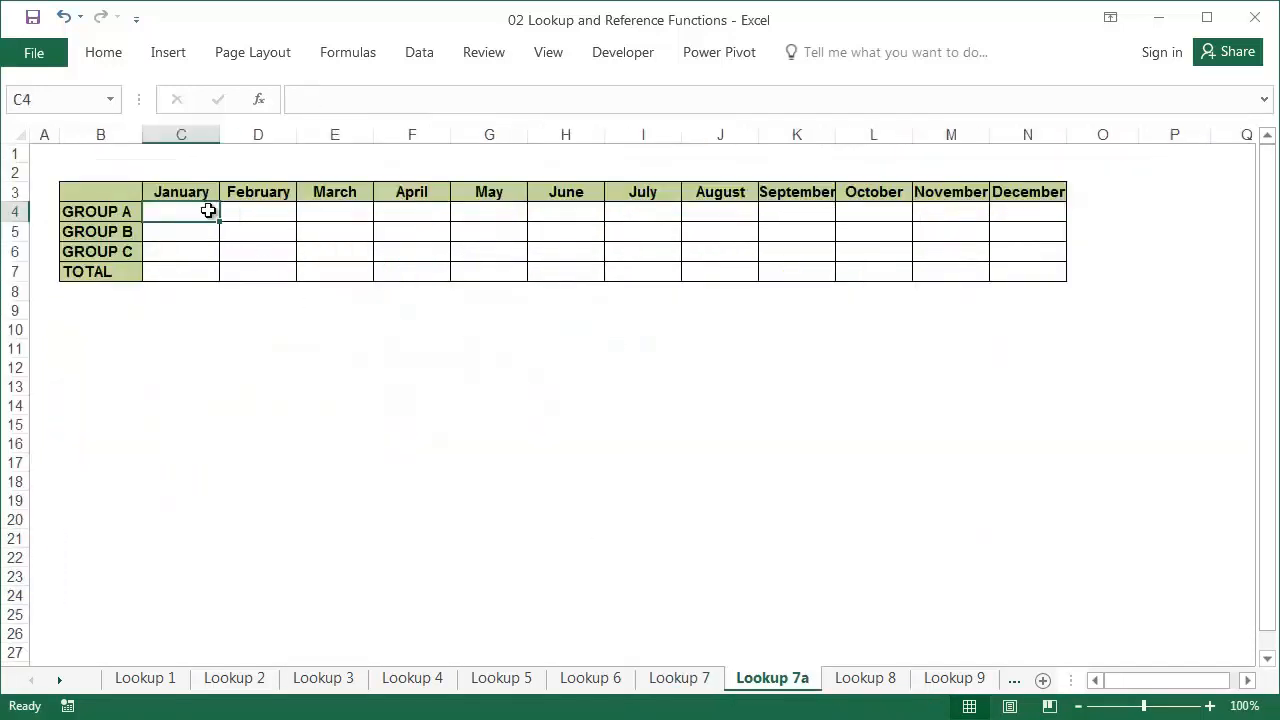
Enter the column index numbers 2, 3, 4, 6, 7 and 8 above January to June in C2:H2 of Lookup 7a
{"action": "left_click", "coordinate": [186, 171]}
{"action": "type", "text": "2"}
{"action": "key", "text": "Tab"}
{"action": "type", "text": "3"}
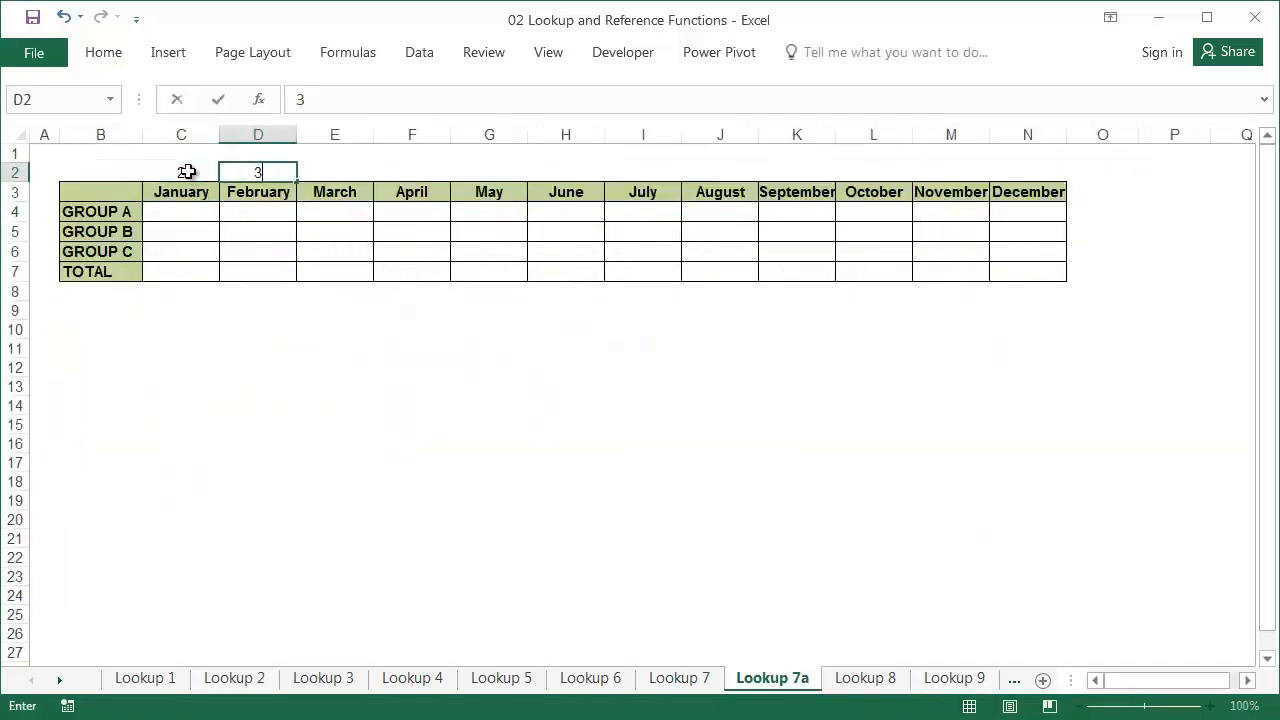
{"action": "key", "text": "Tab"}
{"action": "type", "text": "4"}
{"action": "key", "text": "Tab"}
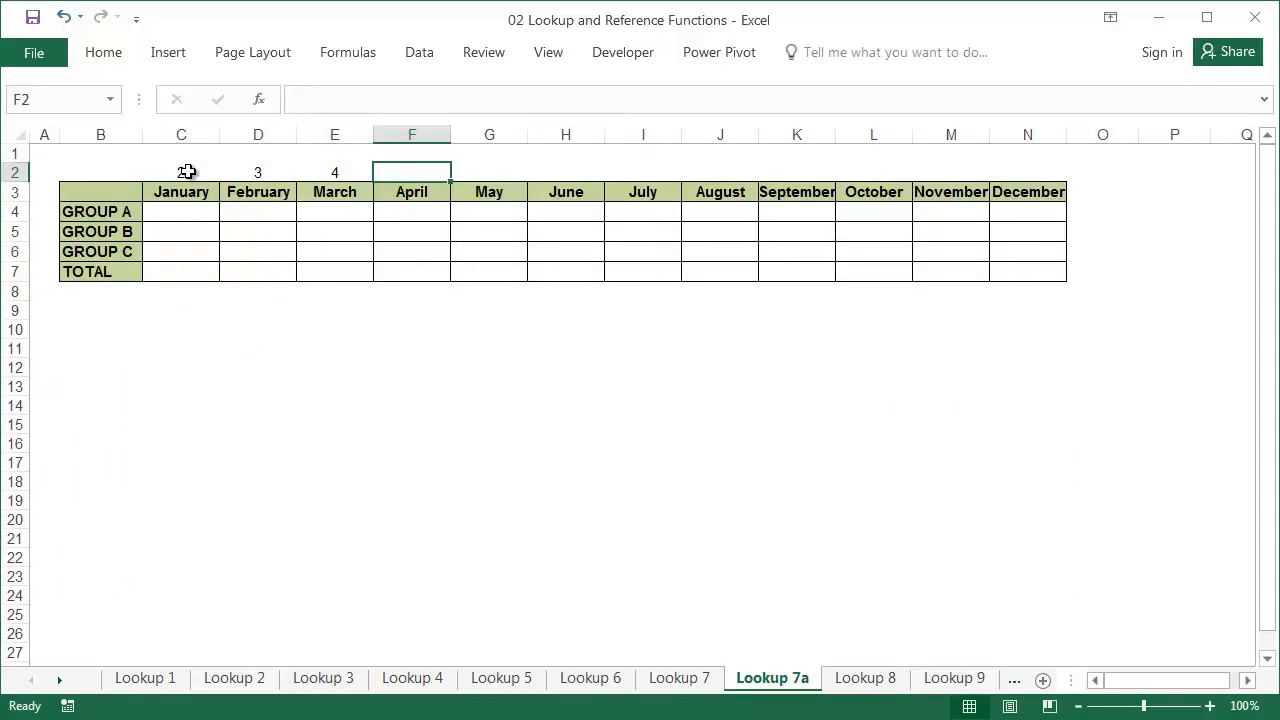
{"action": "type", "text": "6"}
{"action": "key", "text": "Tab"}
{"action": "type", "text": "7"}
{"action": "key", "text": "Tab"}
{"action": "type", "text": "8"}
{"action": "key", "text": "Tab"}
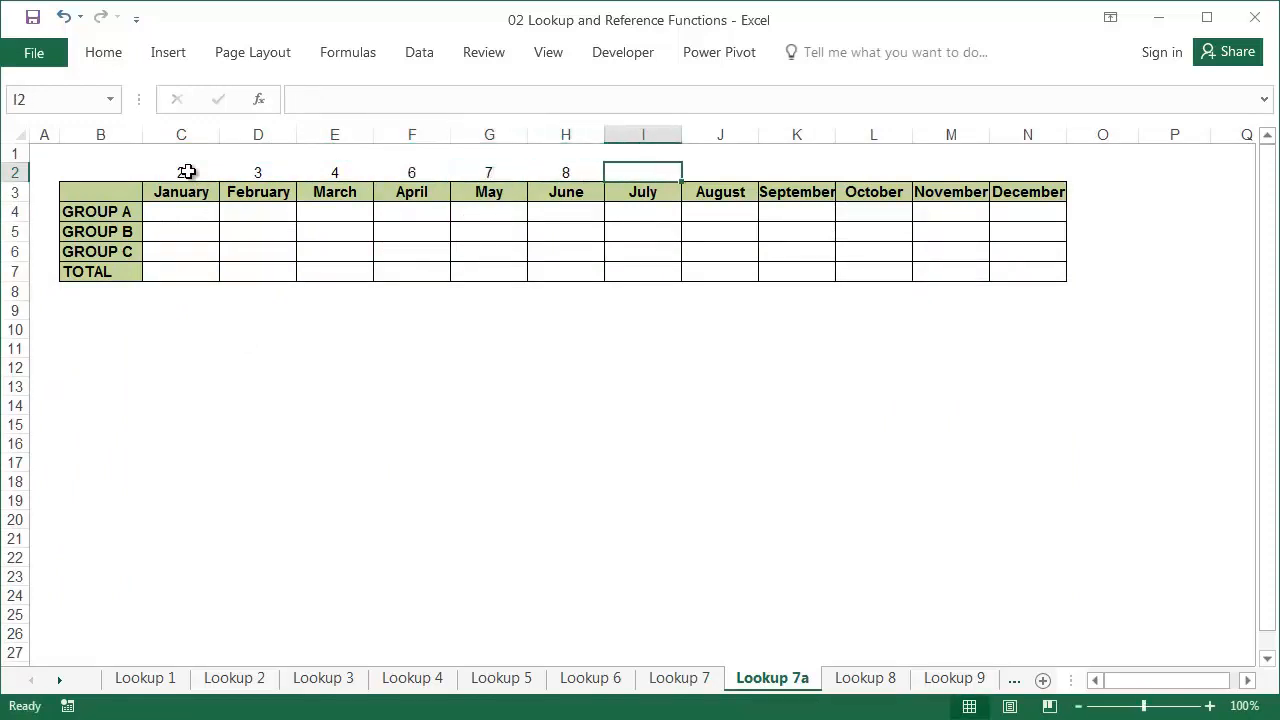
Enter the column index numbers 10, 11, 12, 14, 15 and 16 above July to December in I2:N2
{"action": "type", "text": "10"}
{"action": "key", "text": "Tab"}
{"action": "type", "text": "11"}
{"action": "key", "text": "Tab"}
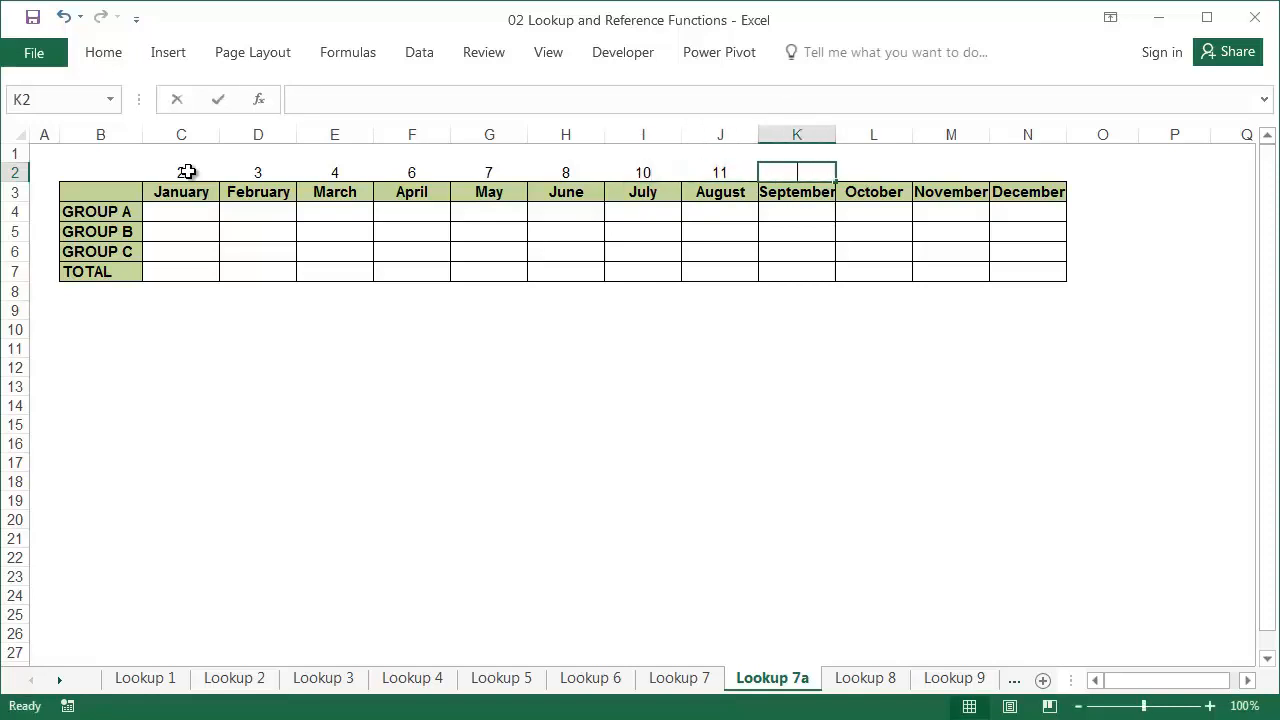
{"action": "type", "text": "12"}
{"action": "key", "text": "Tab"}
{"action": "type", "text": "14"}
{"action": "key", "text": "Tab"}
{"action": "type", "text": "15"}
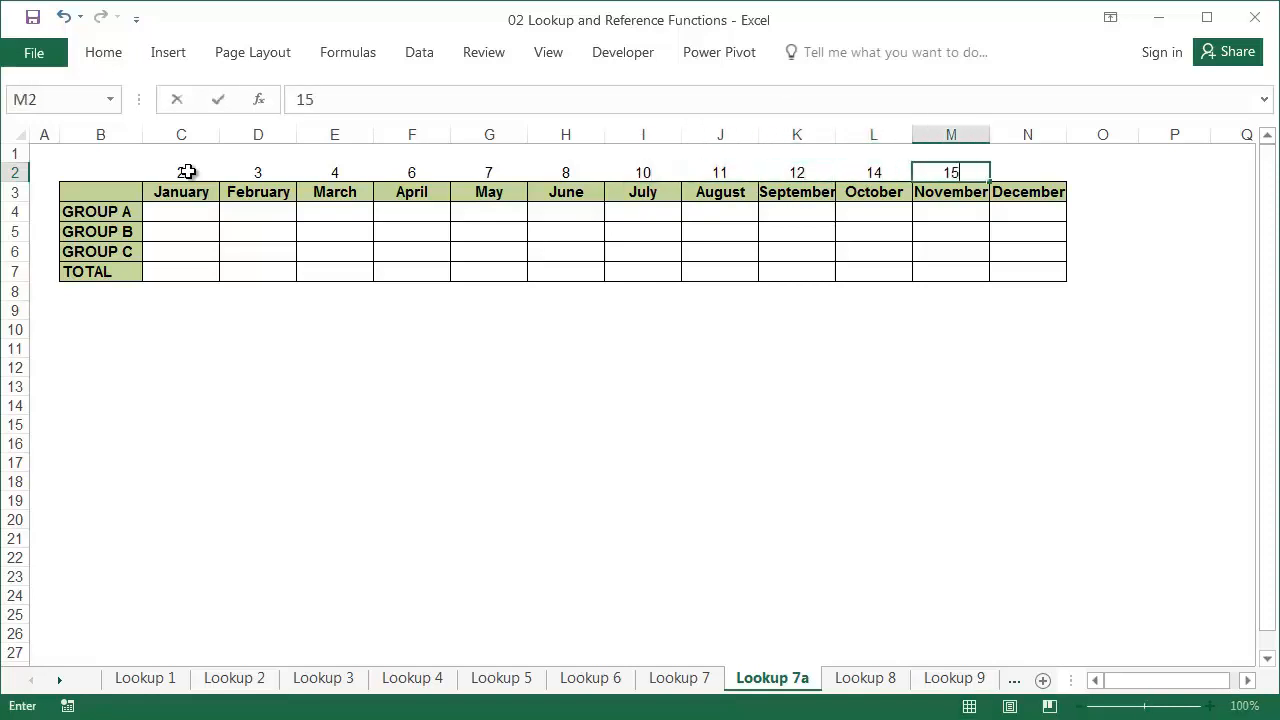
{"action": "key", "text": "Tab"}
{"action": "type", "text": "16"}
{"action": "key", "text": "Return"}
Start a VLOOKUP function in C4 with B4 as the lookup value
{"action": "left_click", "coordinate": [176, 212]}
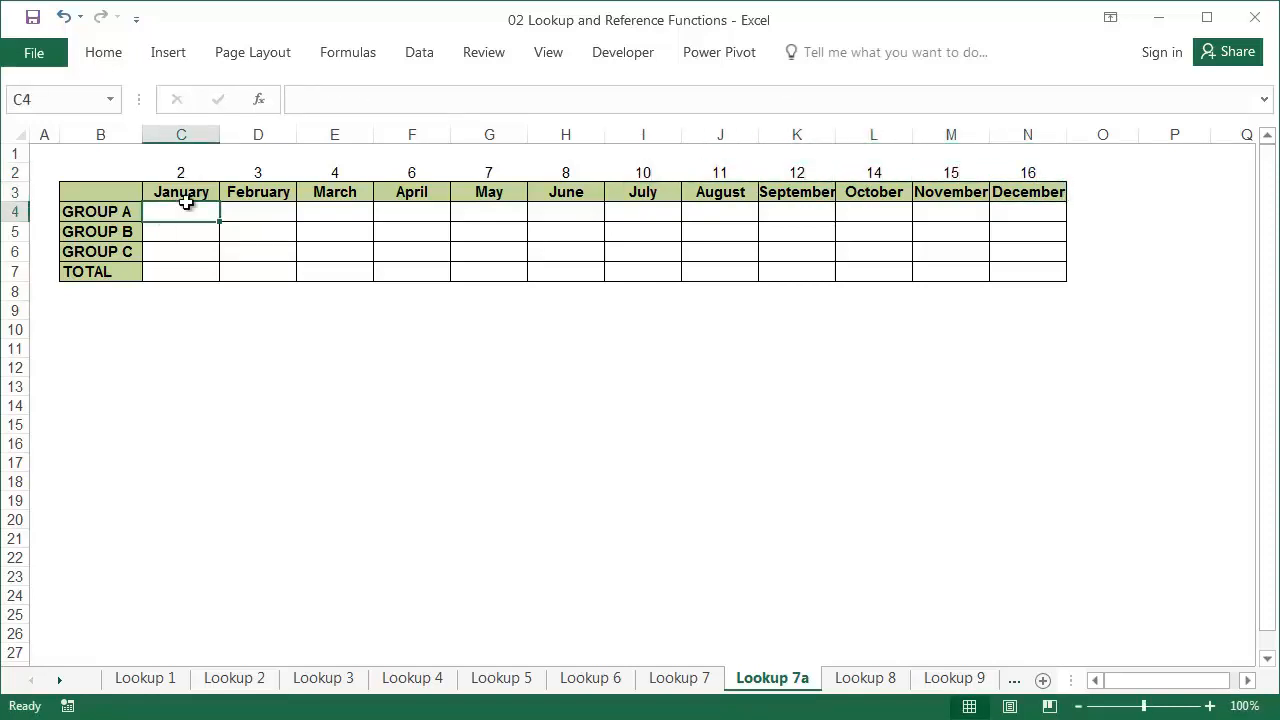
{"action": "left_click", "coordinate": [262, 101]}
{"action": "left_click", "coordinate": [920, 666]}
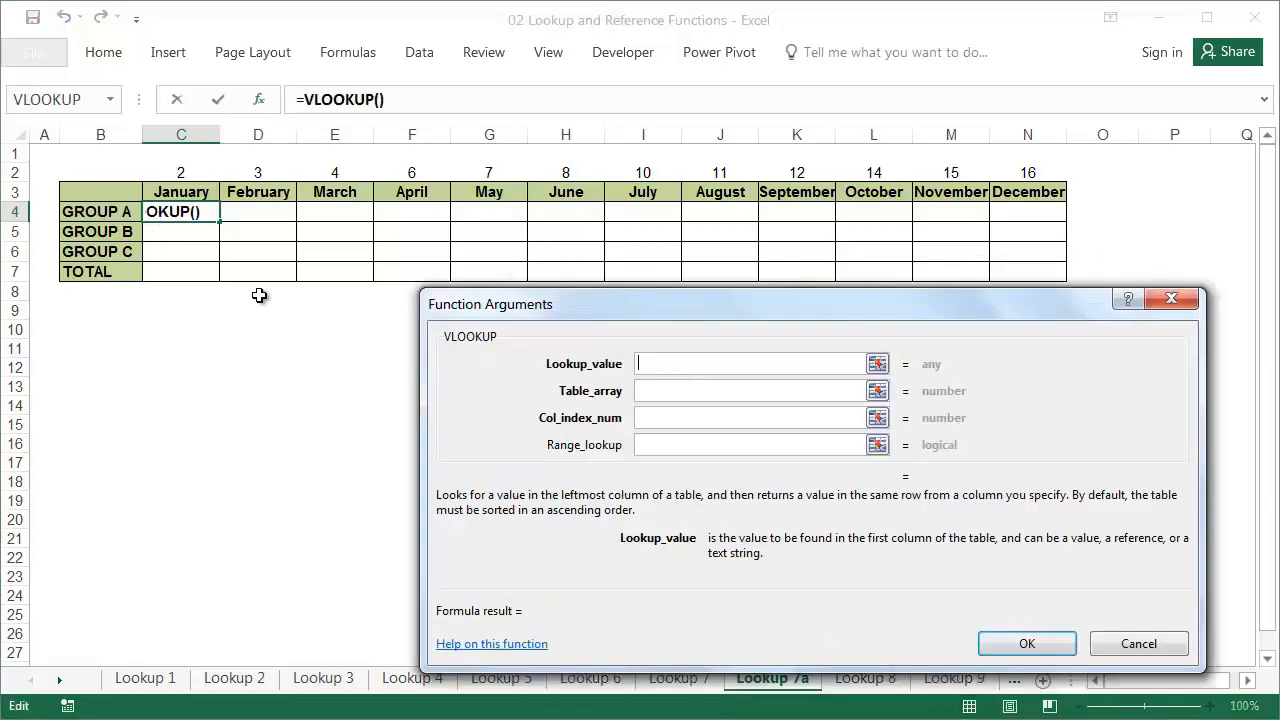
{"action": "left_click", "coordinate": [122, 212]}
Set the VLOOKUP table array to columns B:Q of the Lookup 7 sheet
{"action": "left_click", "coordinate": [700, 390]}
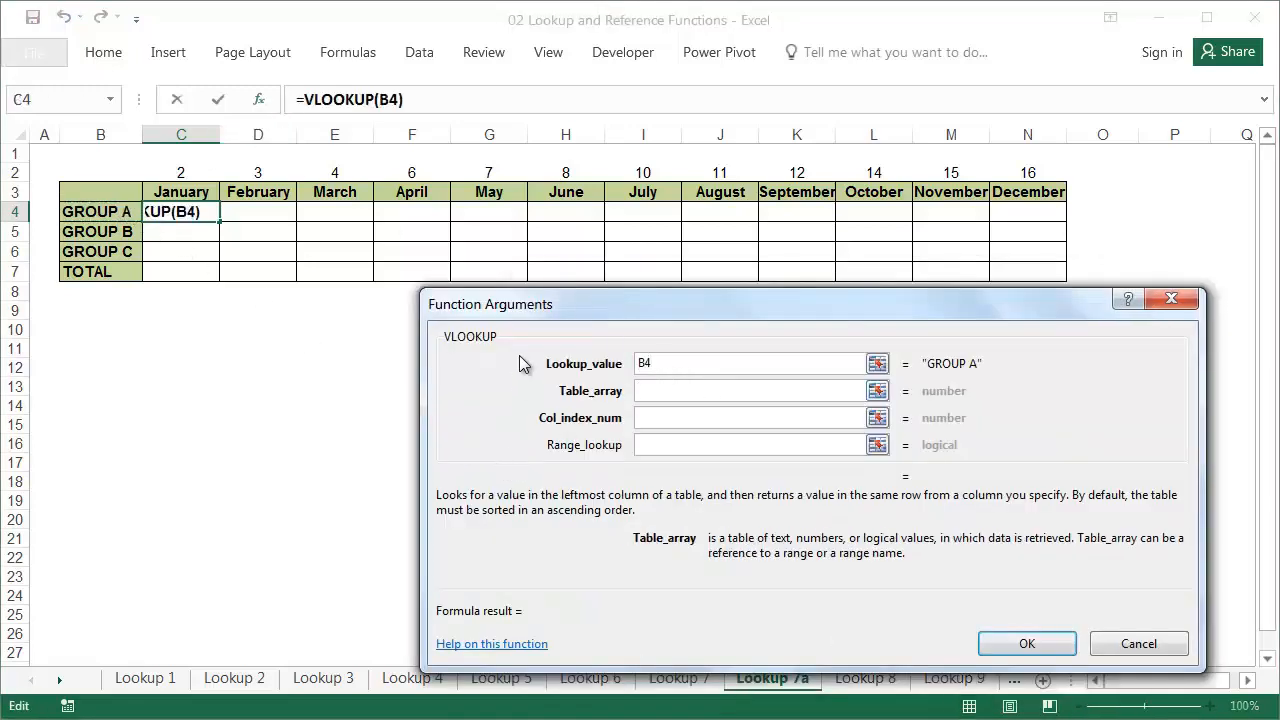
{"action": "left_click_drag", "start_coordinate": [537, 290], "coordinate": [524, 267]}
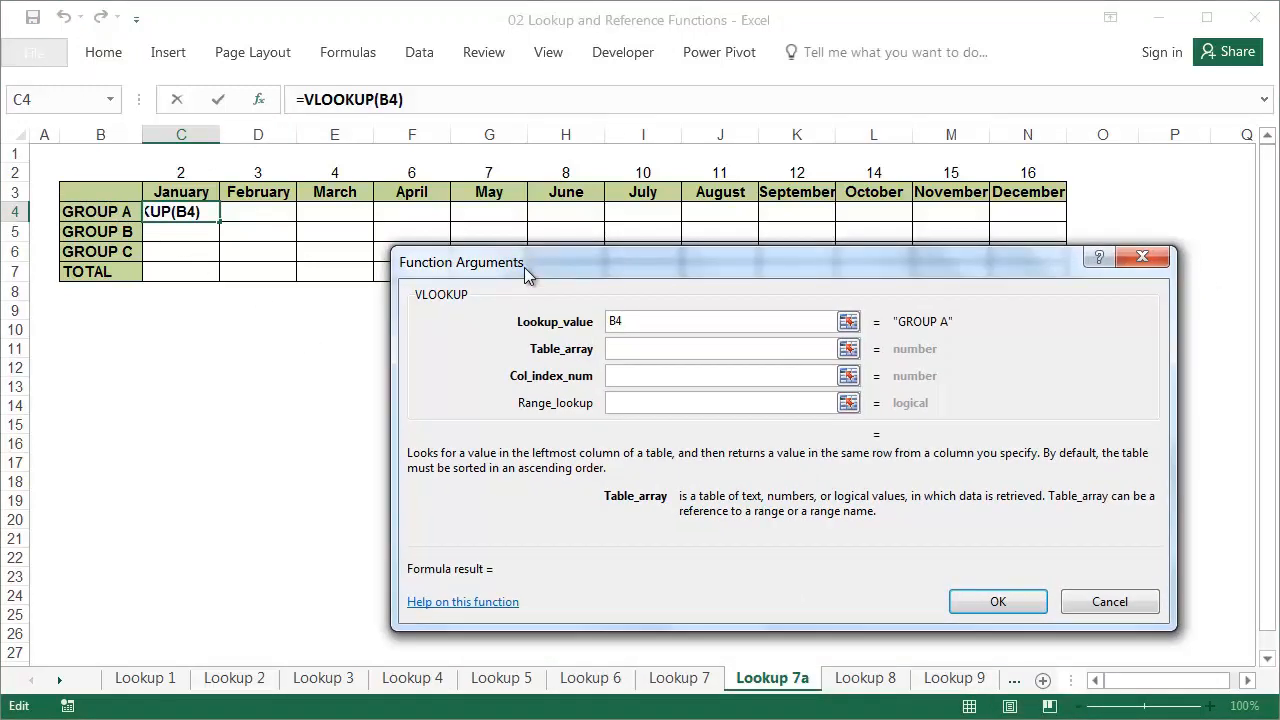
{"action": "left_click", "coordinate": [679, 678]}
{"action": "left_click_drag", "start_coordinate": [118, 137], "coordinate": [1058, 165]}
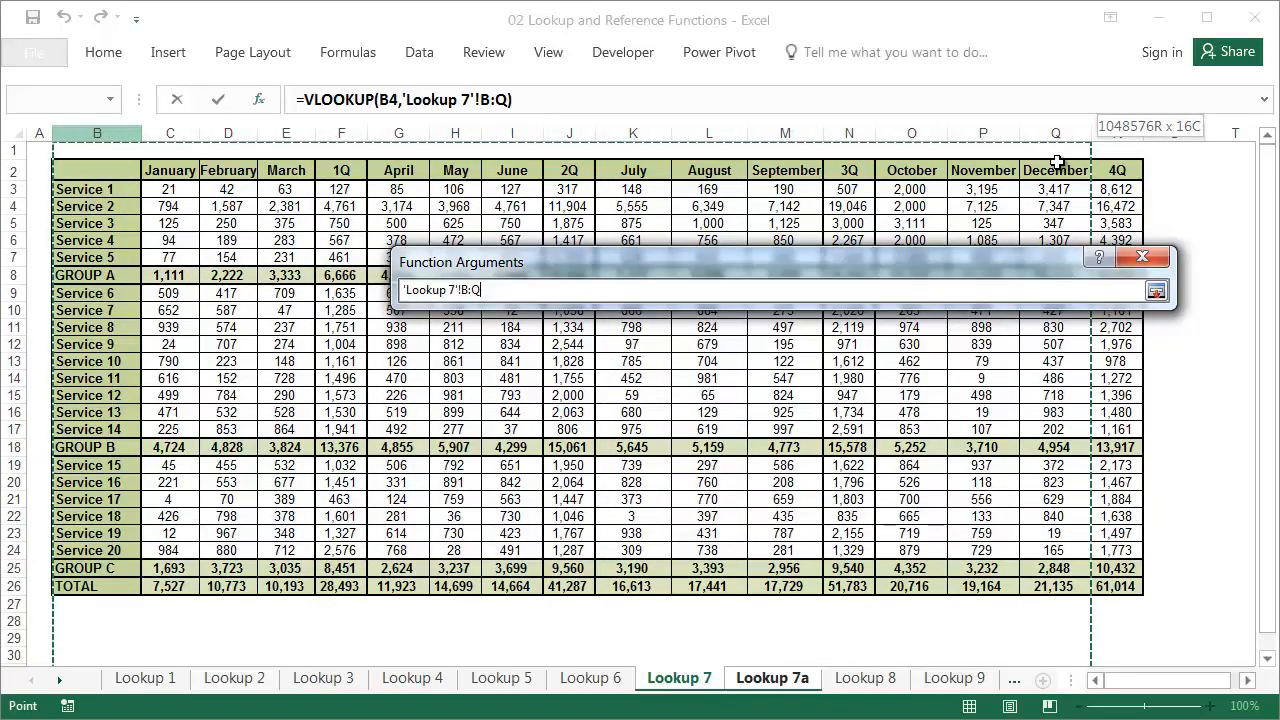
Set the VLOOKUP column index number to C2 with its row locked, as C$2
{"action": "left_click", "coordinate": [624, 377]}
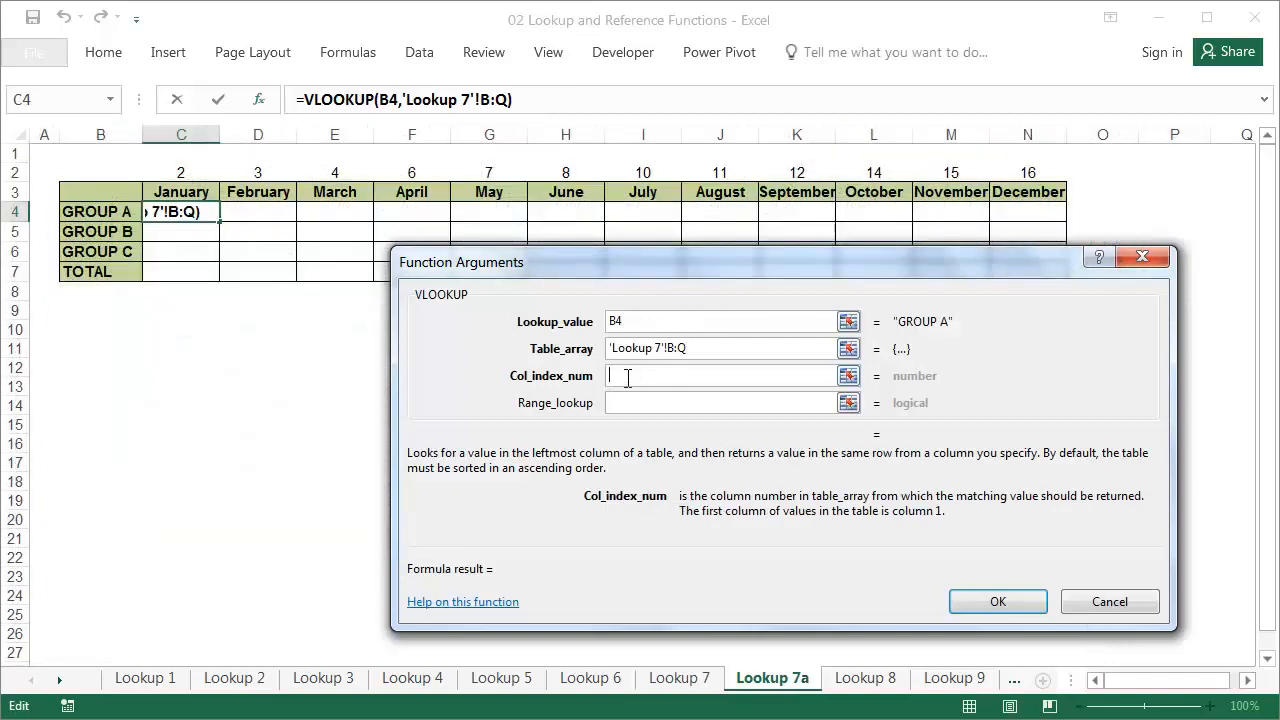
{"action": "left_click", "coordinate": [208, 172]}
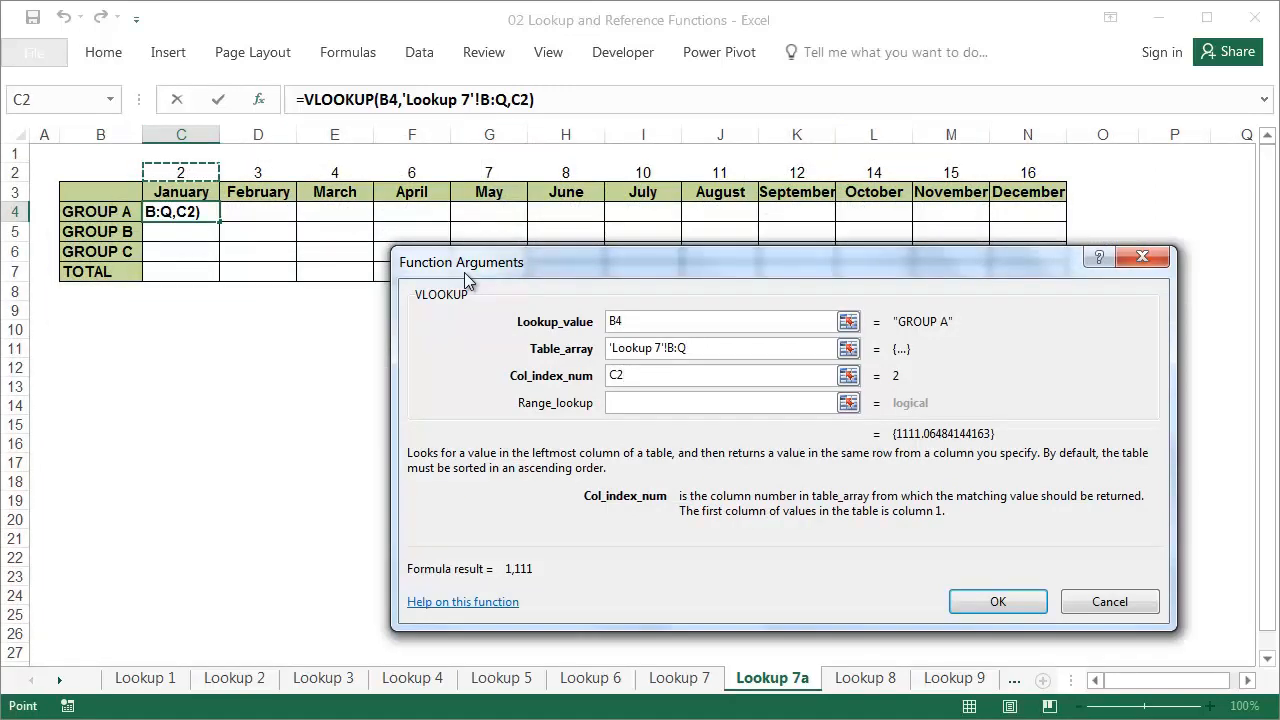
{"action": "key", "text": "F4"}
{"action": "key", "text": "F4"}
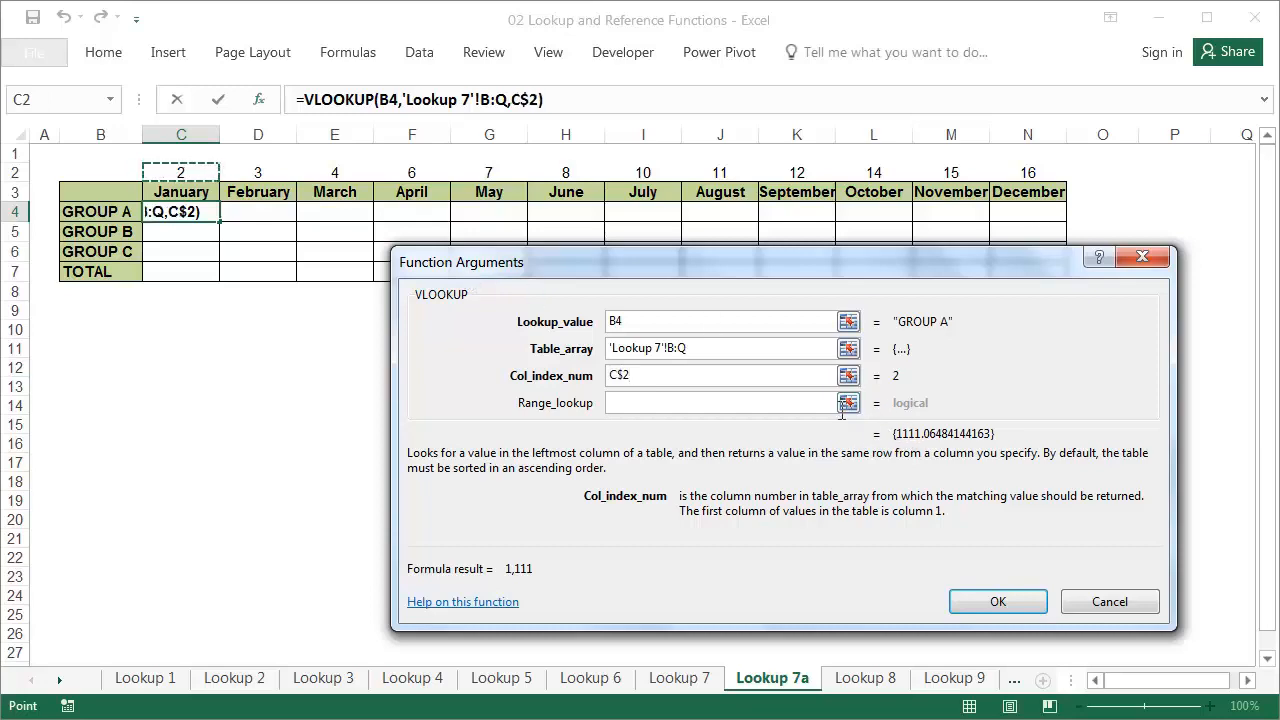
Make the VLOOKUP table array absolute as $B:$Q and lock the lookup value's column as $B4
{"action": "left_click", "coordinate": [697, 348]}
{"action": "key", "text": "F4"}
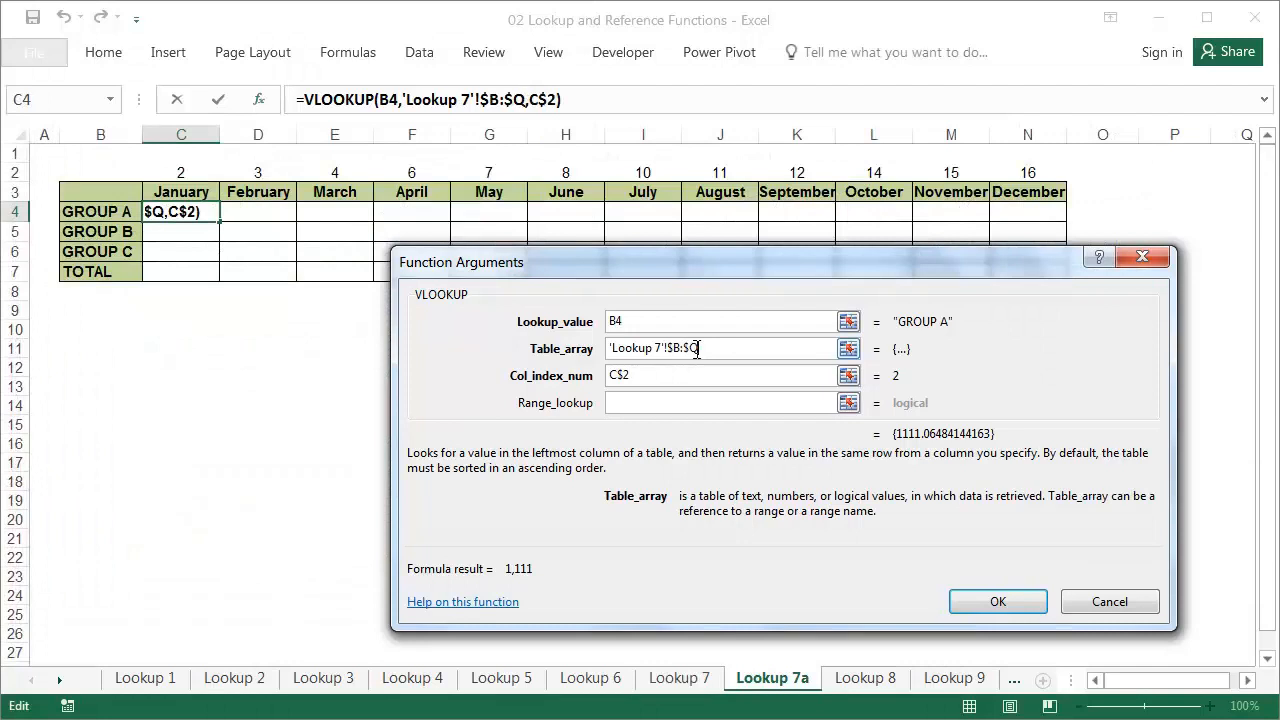
{"action": "left_click", "coordinate": [645, 321]}
{"action": "key", "text": "F4"}
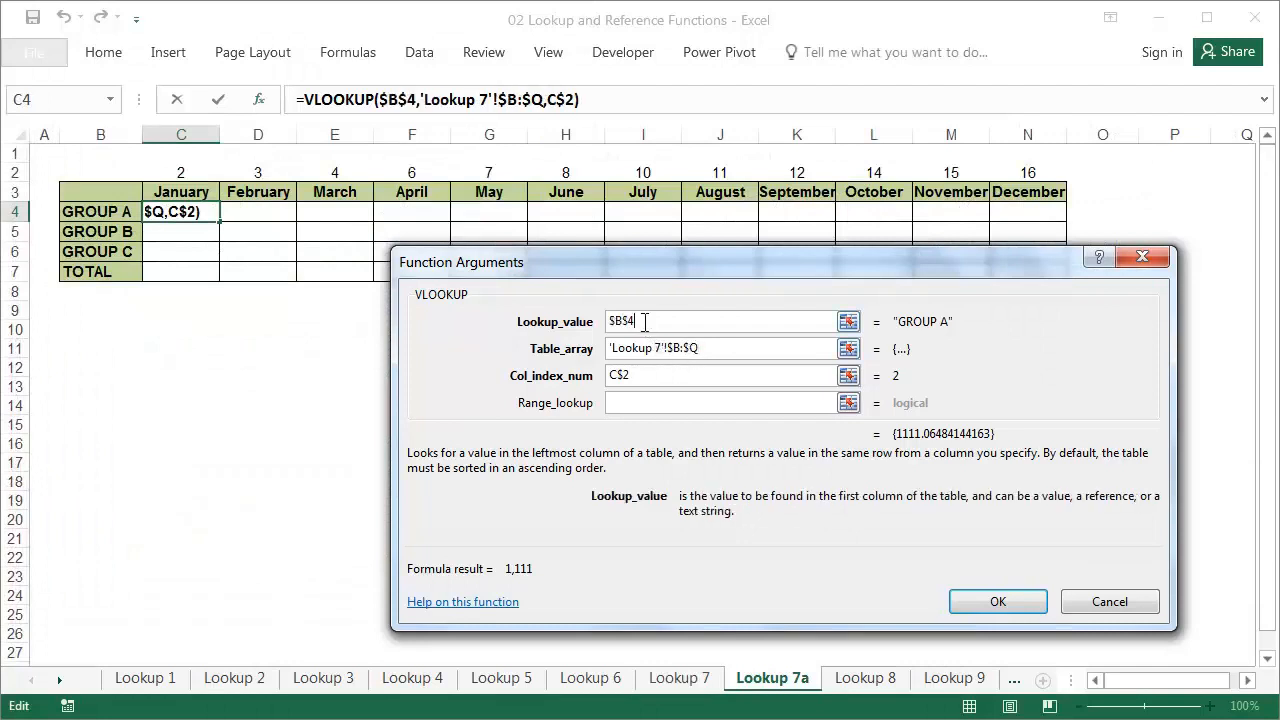
{"action": "key", "text": "F4"}
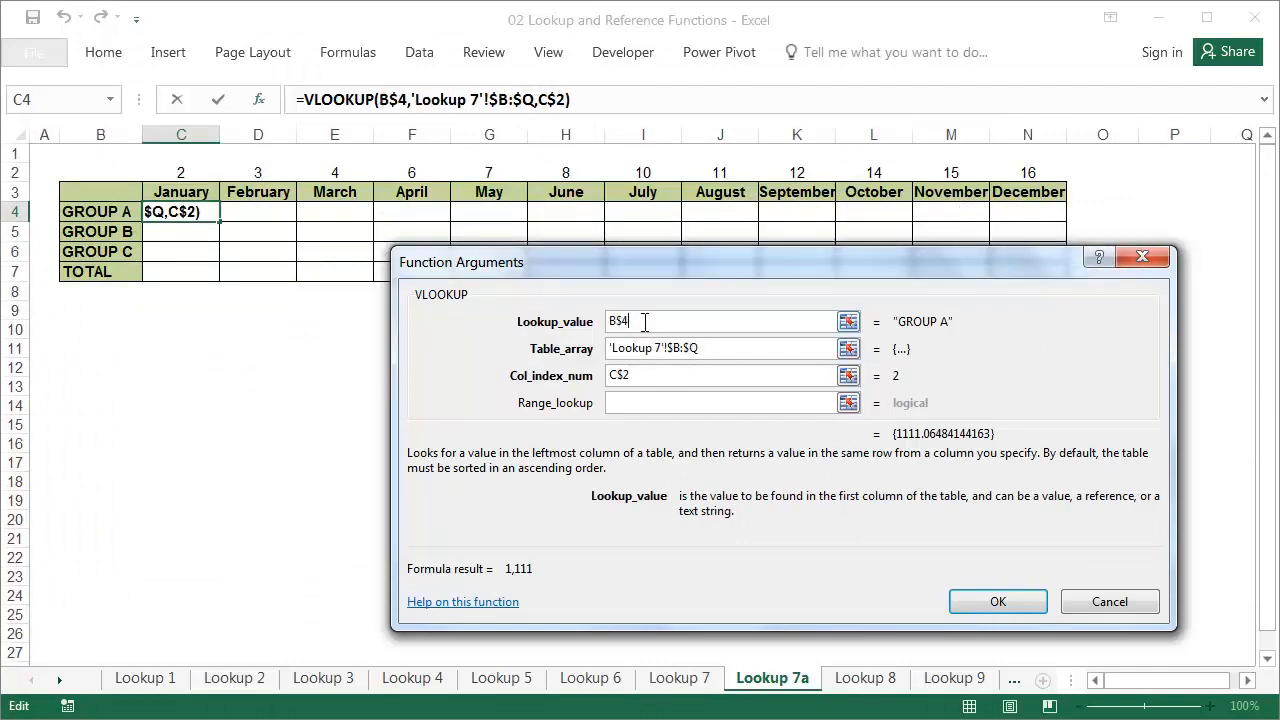
Set the range lookup to 0 for an exact match and confirm the VLOOKUP in C4
{"action": "left_click", "coordinate": [645, 405]}
{"action": "type", "text": "0"}
{"action": "left_click", "coordinate": [960, 597]}
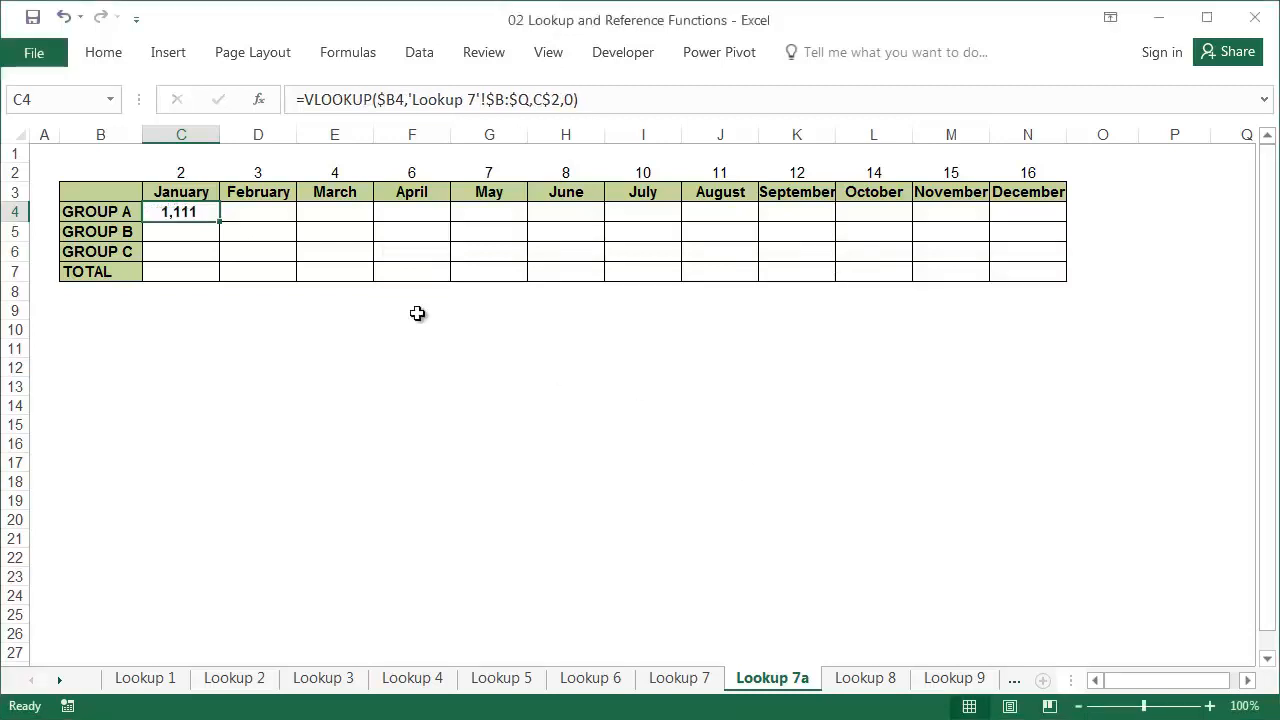
Fill the C4 formula across to December and down through the TOTAL row, covering C4:N7
{"action": "left_click_drag", "start_coordinate": [219, 221], "coordinate": [1068, 224]}
{"action": "double_click", "coordinate": [1066, 222]}
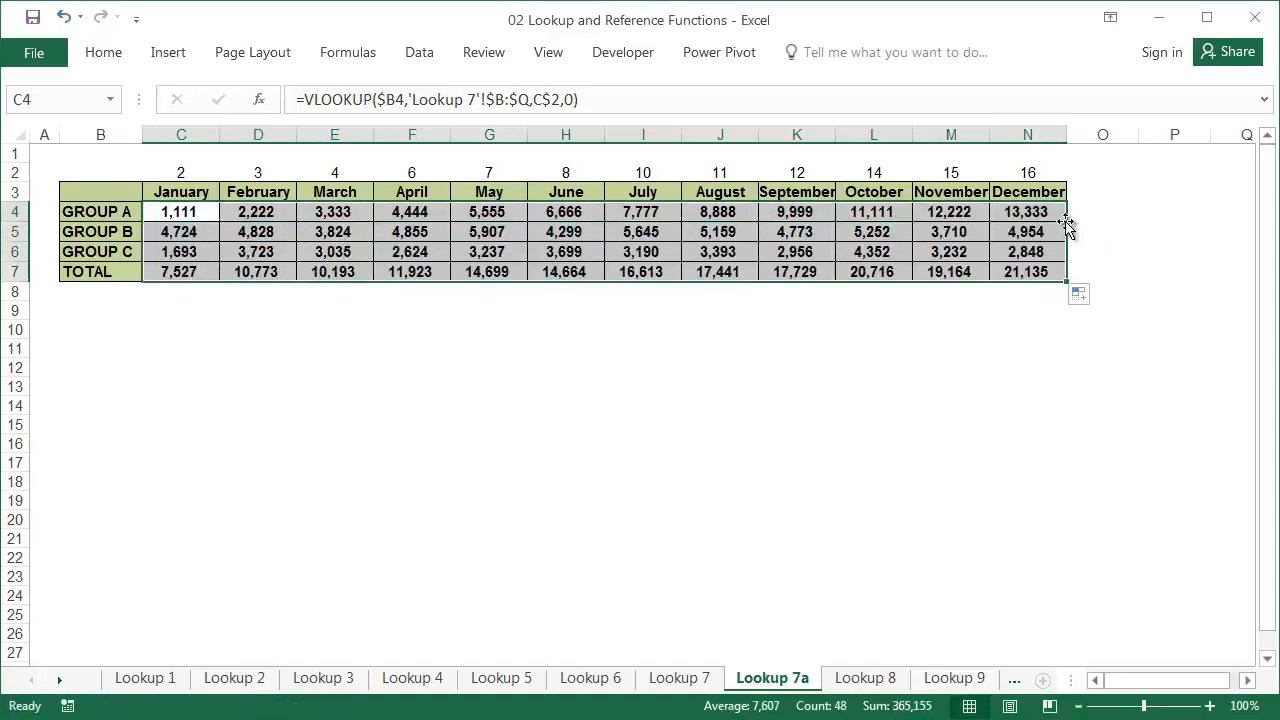
{"action": "left_click", "coordinate": [852, 324]}
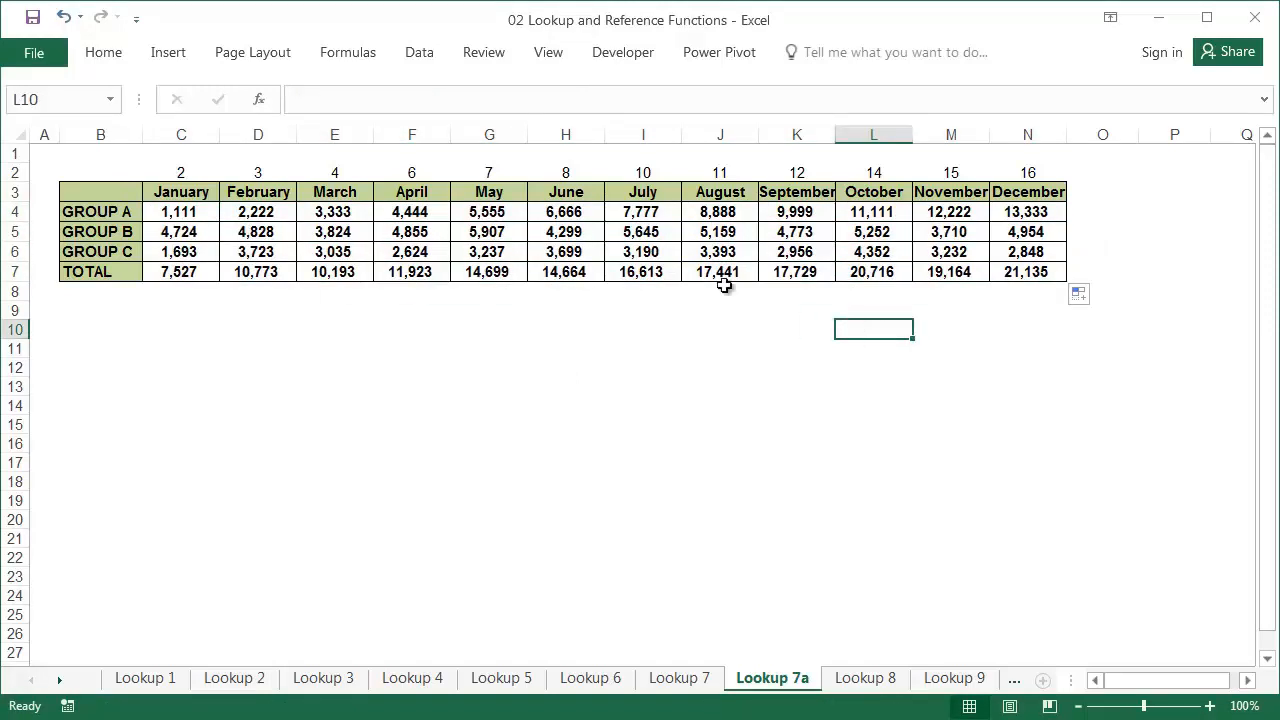
Change the font colour of the column index numbers in row 2
{"action": "left_click", "coordinate": [15, 172]}
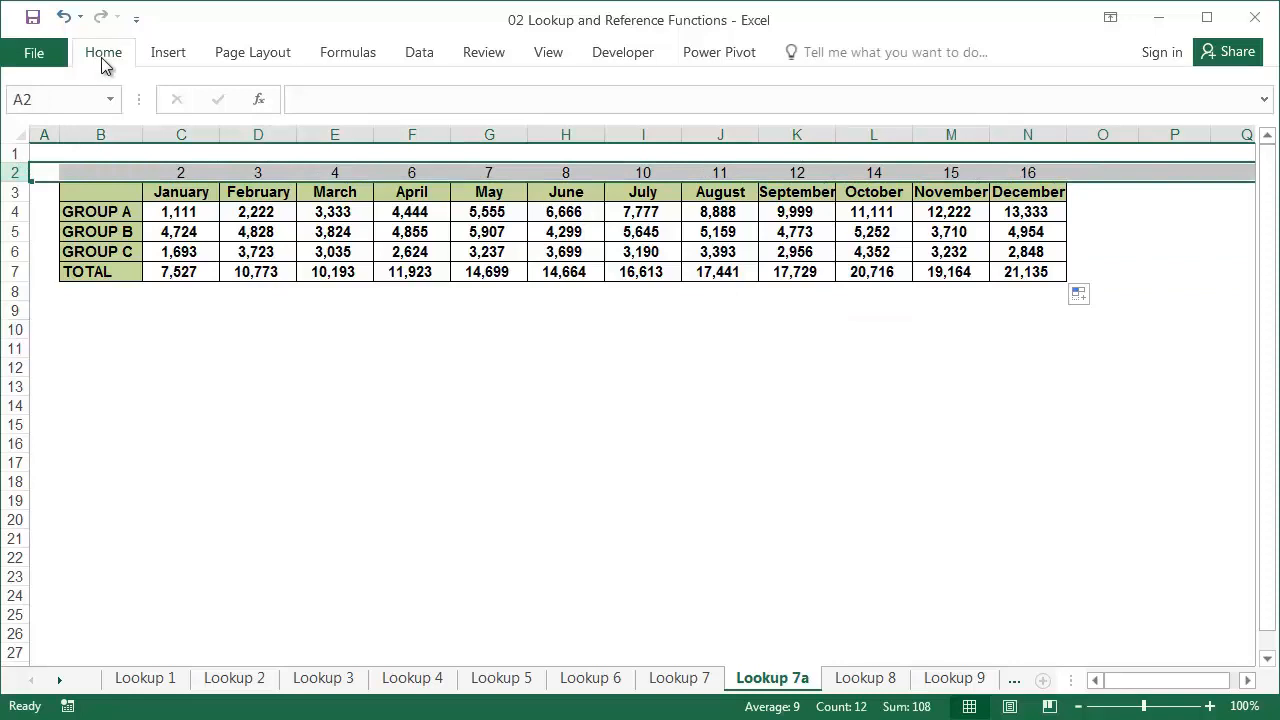
{"action": "left_click", "coordinate": [103, 52]}
{"action": "left_click", "coordinate": [300, 127]}
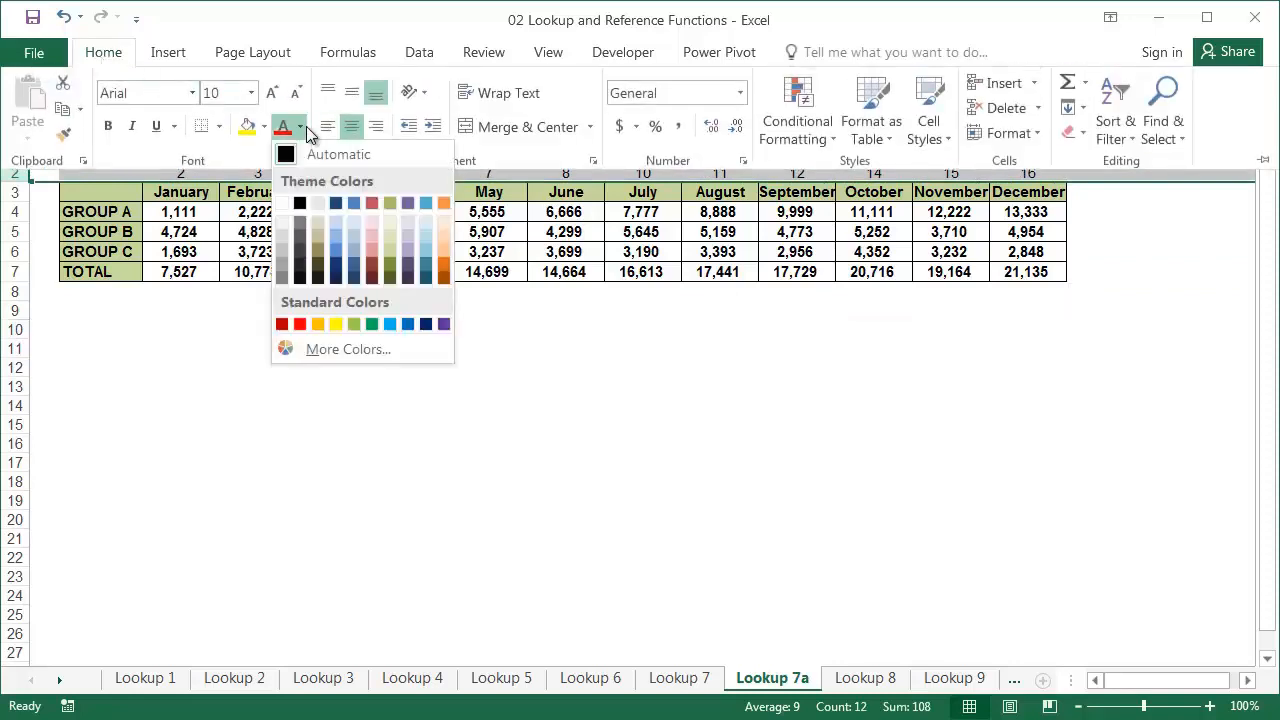
{"action": "left_click", "coordinate": [298, 212]}
{"action": "left_click", "coordinate": [515, 361]}
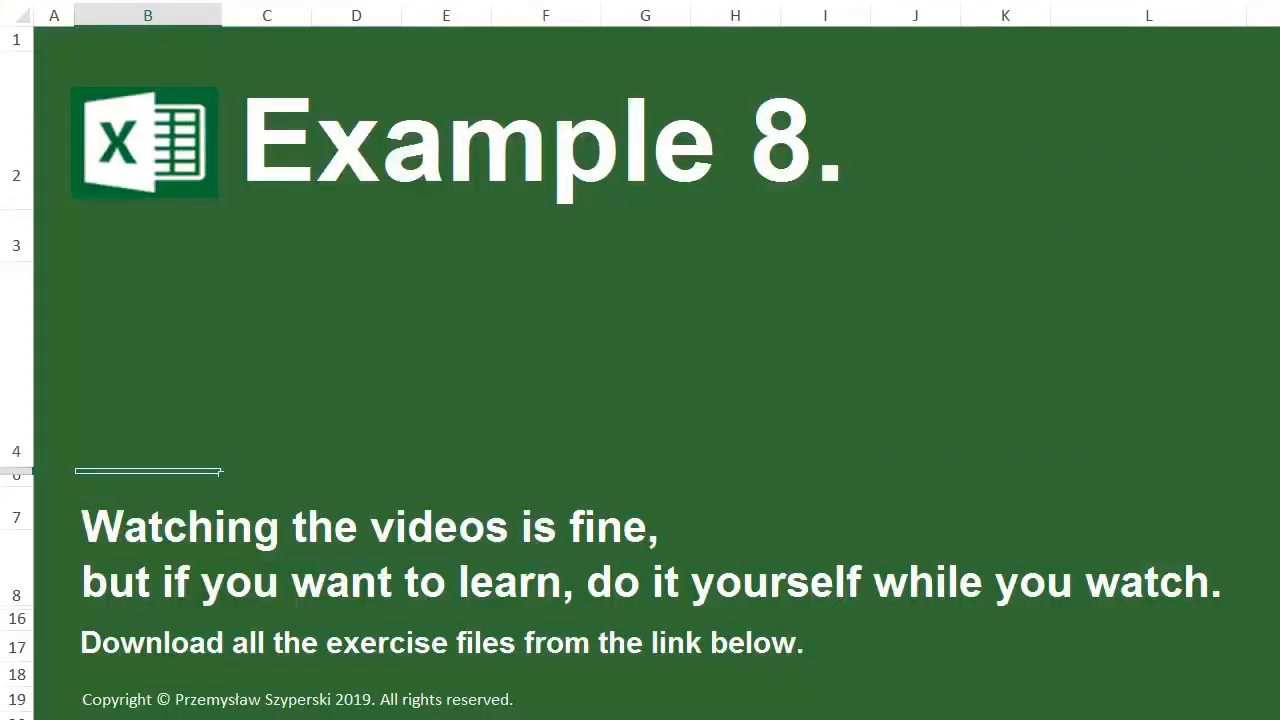
Start a VLOOKUP function in E4 of the Lookup 8 sheet with B4 as the lookup value
{"action": "key", "text": "Down"}
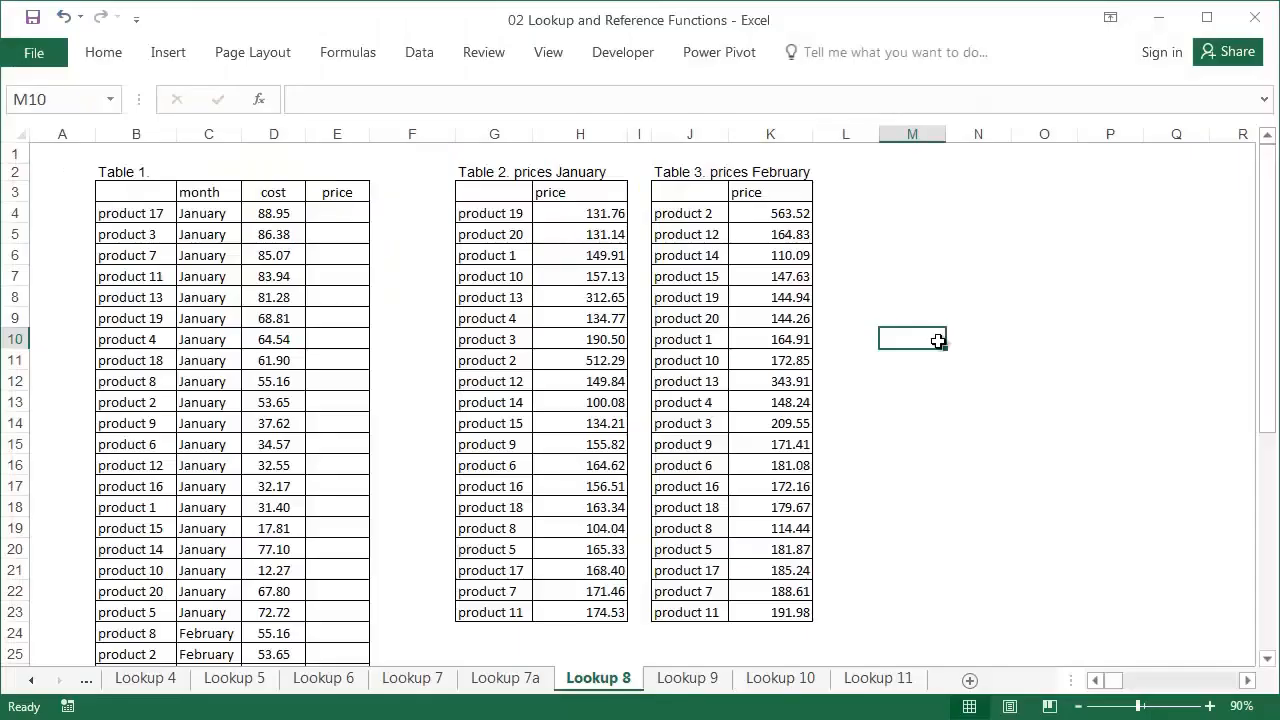
{"action": "left_click", "coordinate": [338, 214]}
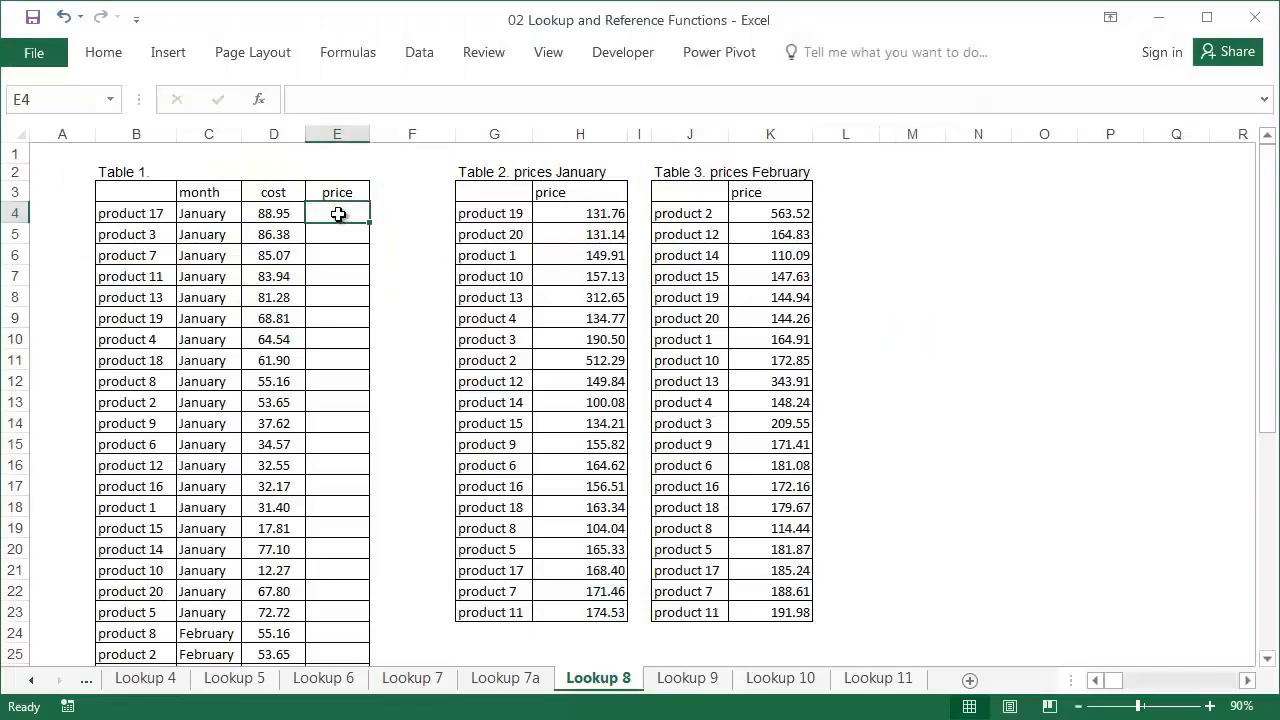
{"action": "left_click", "coordinate": [260, 101]}
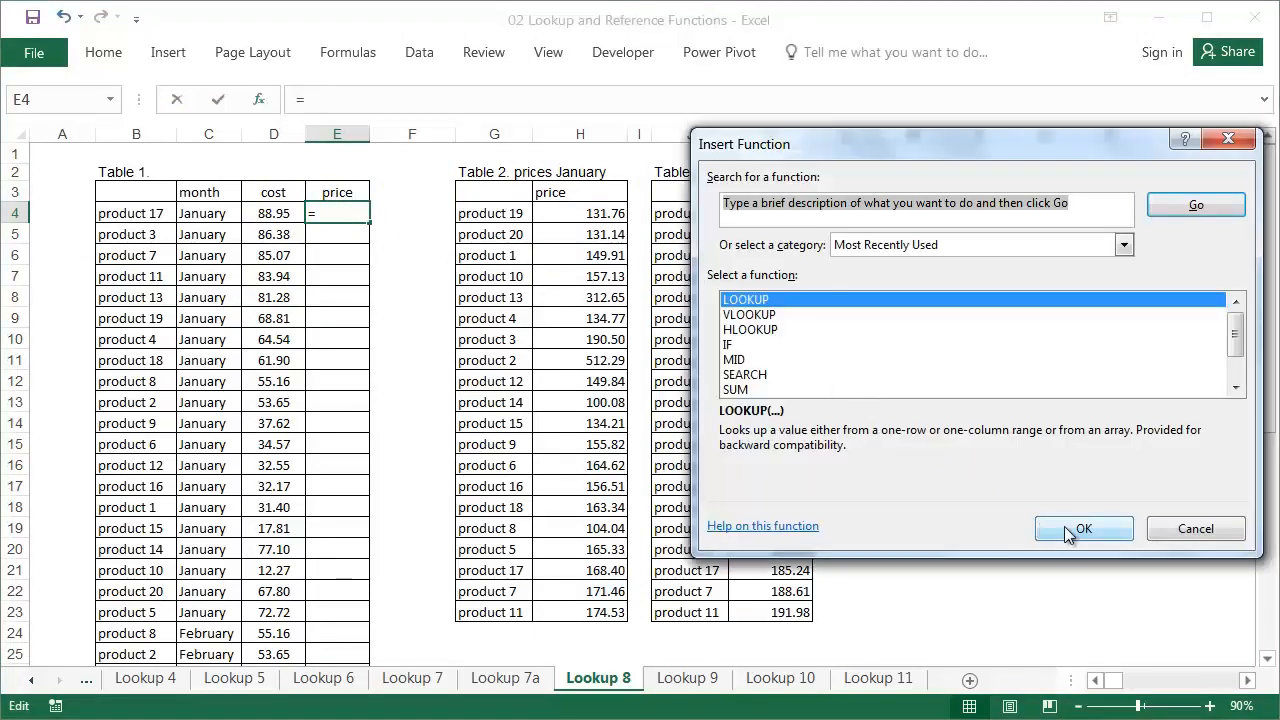
{"action": "double_click", "coordinate": [766, 316]}
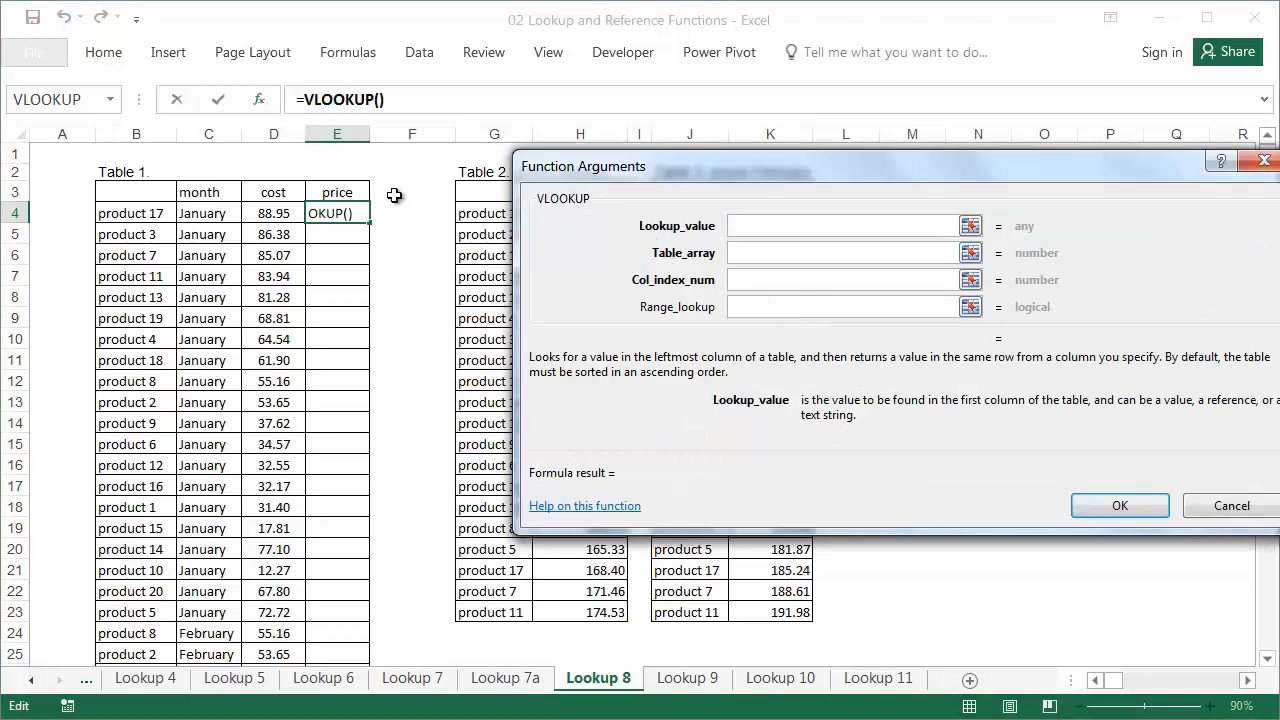
{"action": "left_click", "coordinate": [118, 212]}
Begin the table array with an IF function that tests whether C4 equals "January"
{"action": "left_click", "coordinate": [766, 254]}
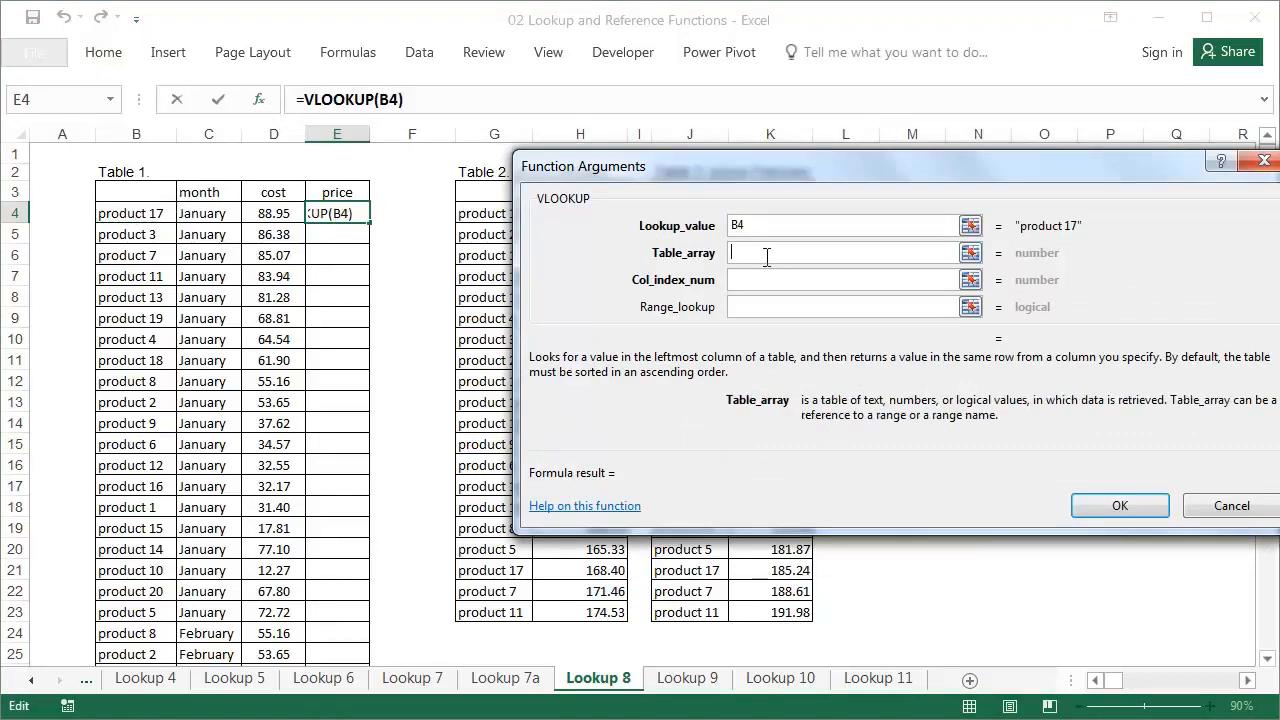
{"action": "type", "text": "if("}
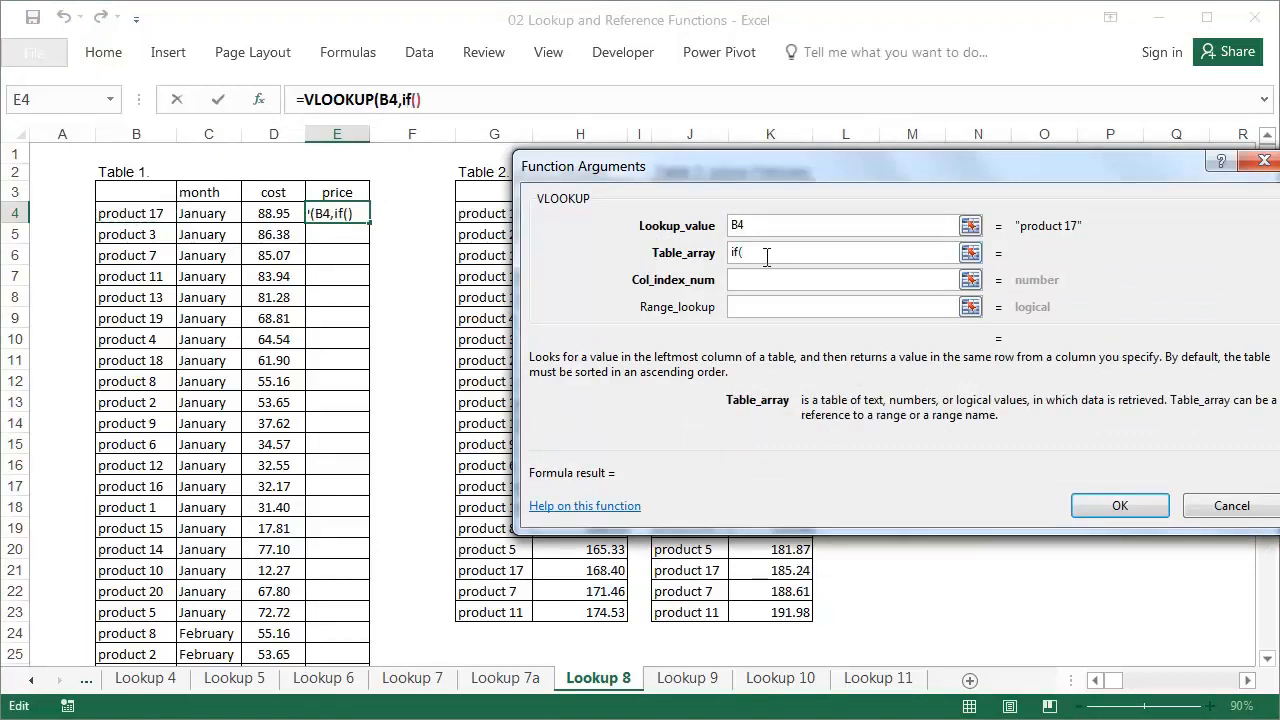
{"action": "left_click", "coordinate": [196, 216]}
{"action": "type", "text": "=\"J"}
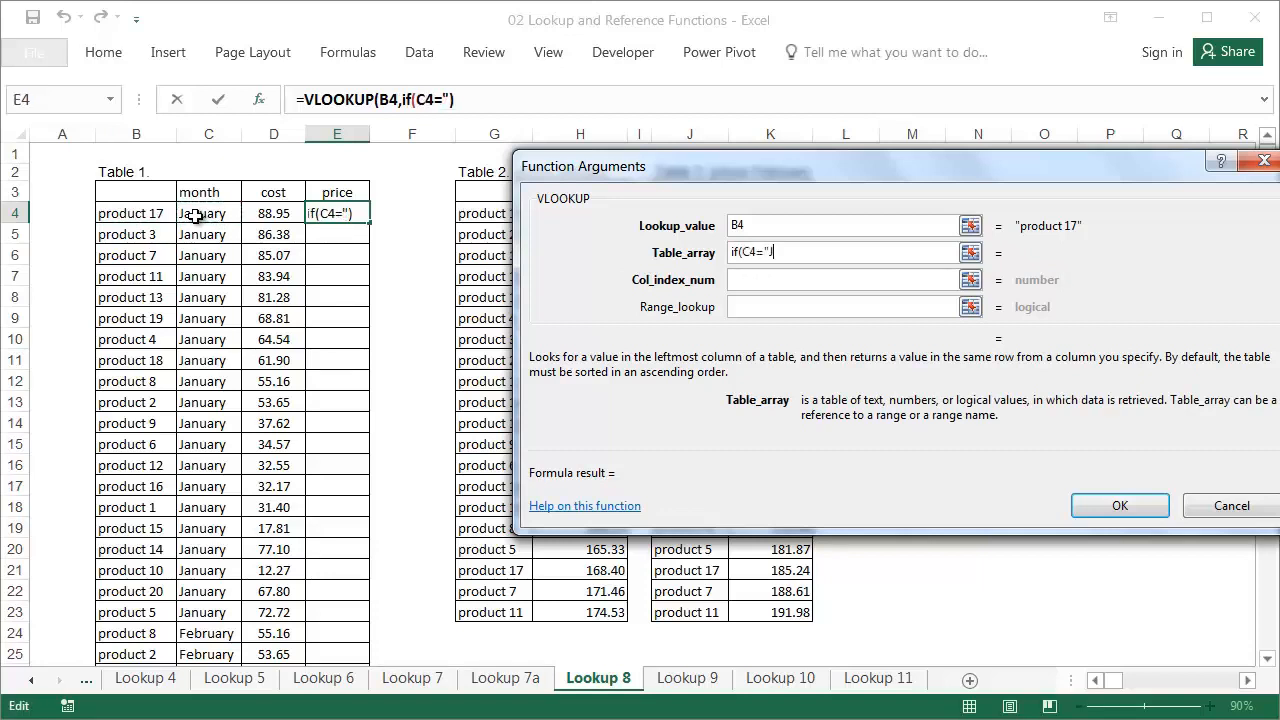
{"action": "type", "text": "anuary\""}
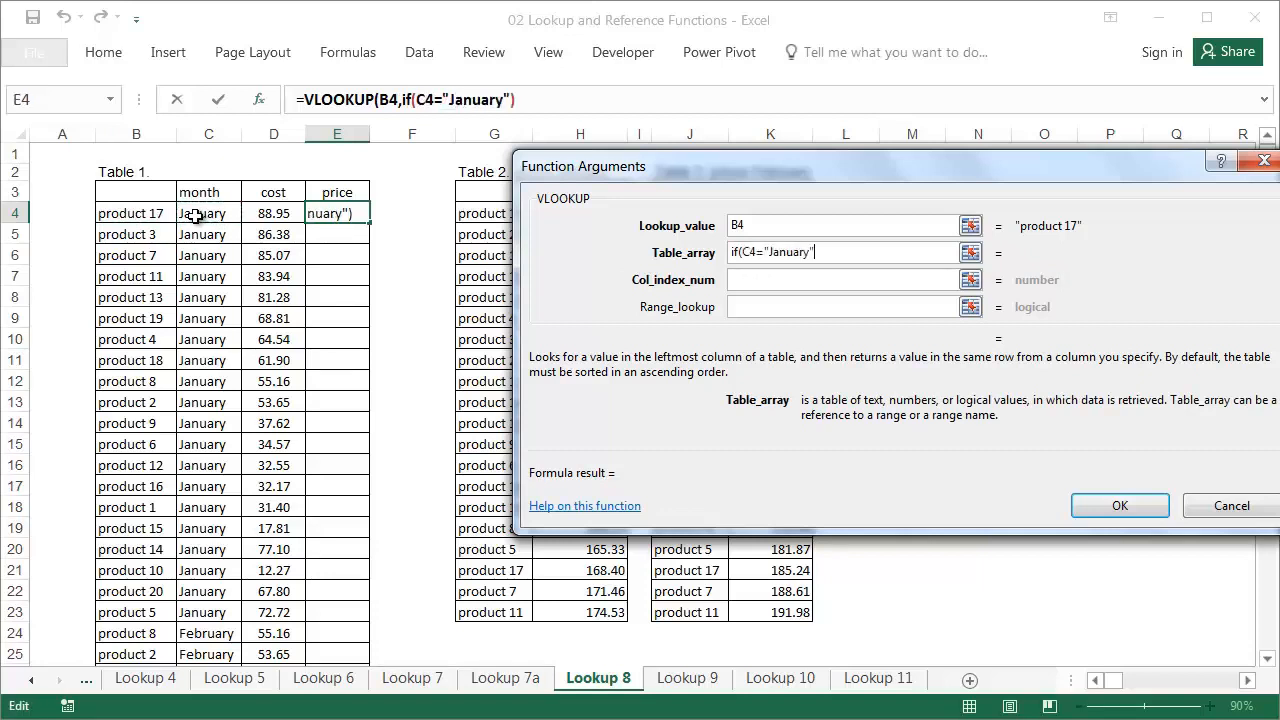
{"action": "type", "text": ","}
Complete the IF in the table array with columns G:H if true and J:K if false
{"action": "left_click_drag", "start_coordinate": [616, 187], "coordinate": [559, 283]}
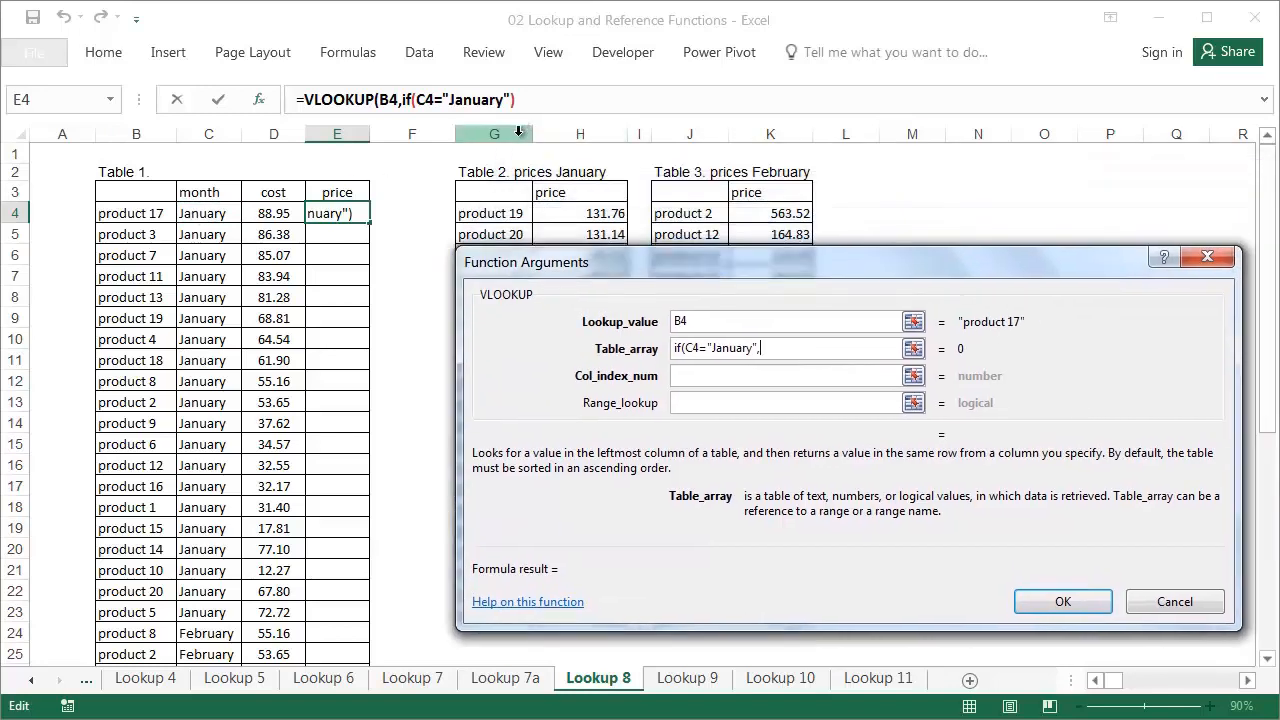
{"action": "left_click_drag", "start_coordinate": [518, 130], "coordinate": [545, 131]}
{"action": "type", "text": ",J:J"}
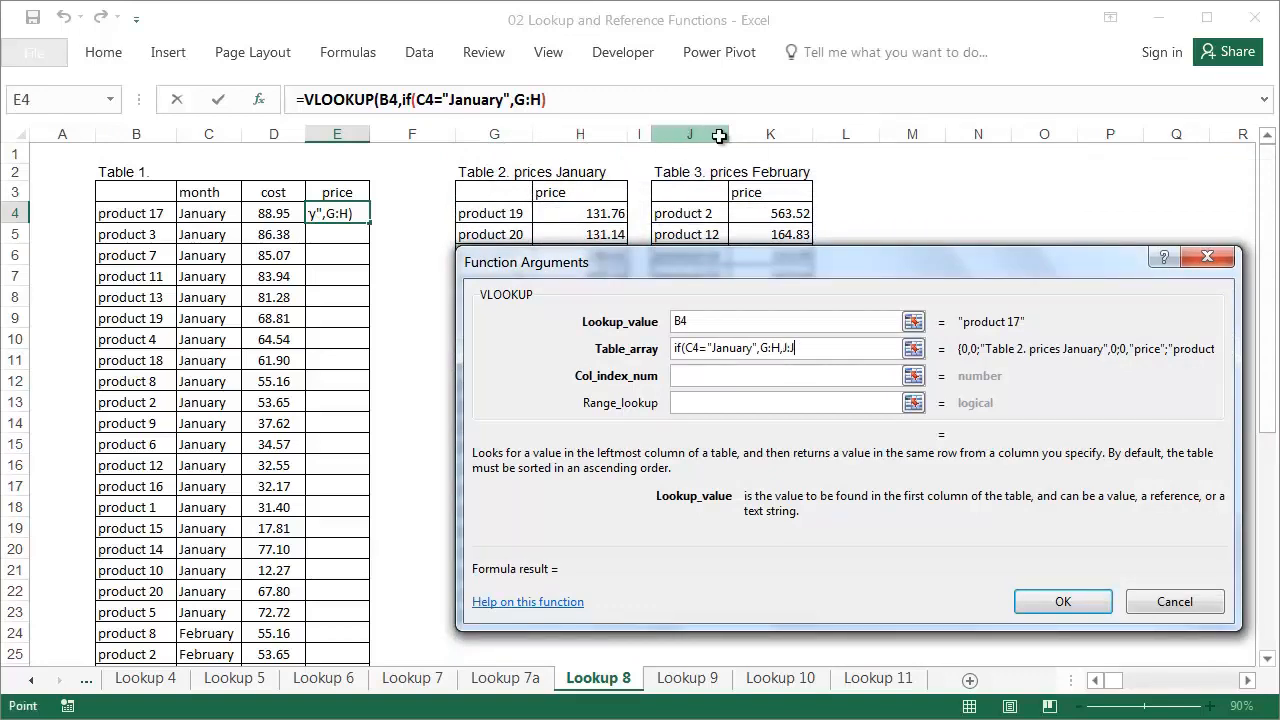
{"action": "left_click_drag", "start_coordinate": [723, 134], "coordinate": [750, 133]}
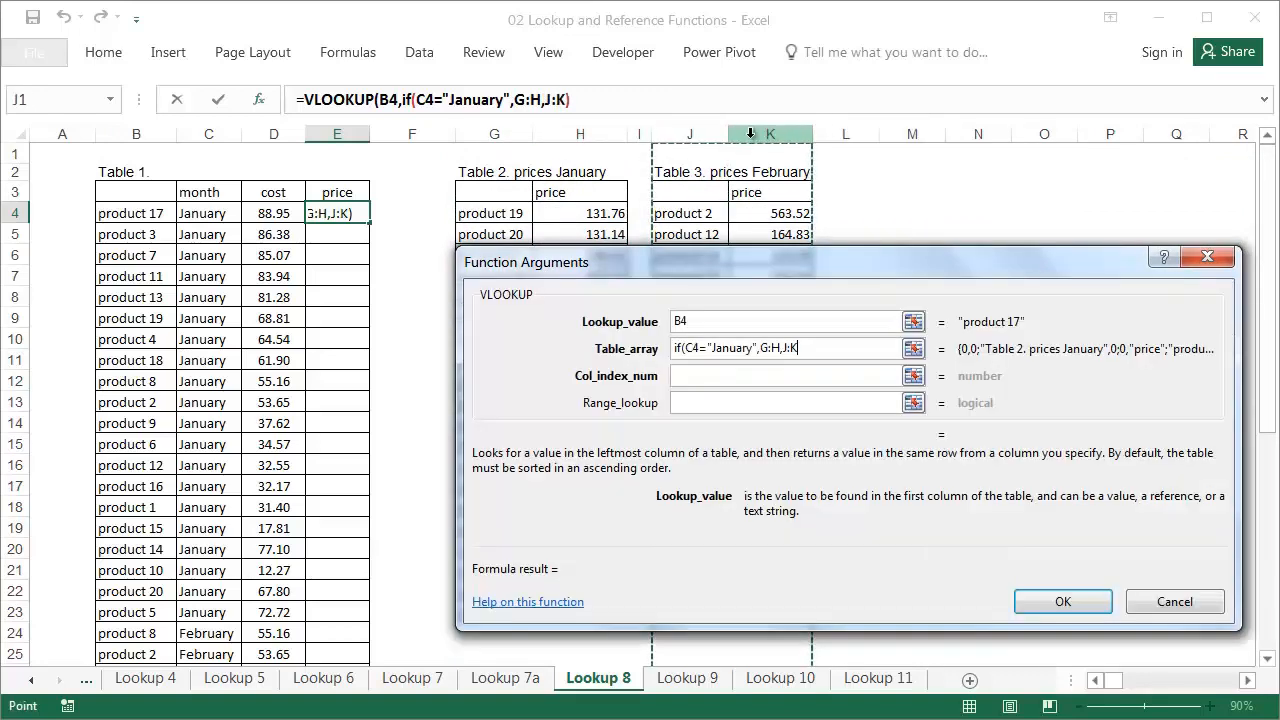
{"action": "type", "text": ")"}
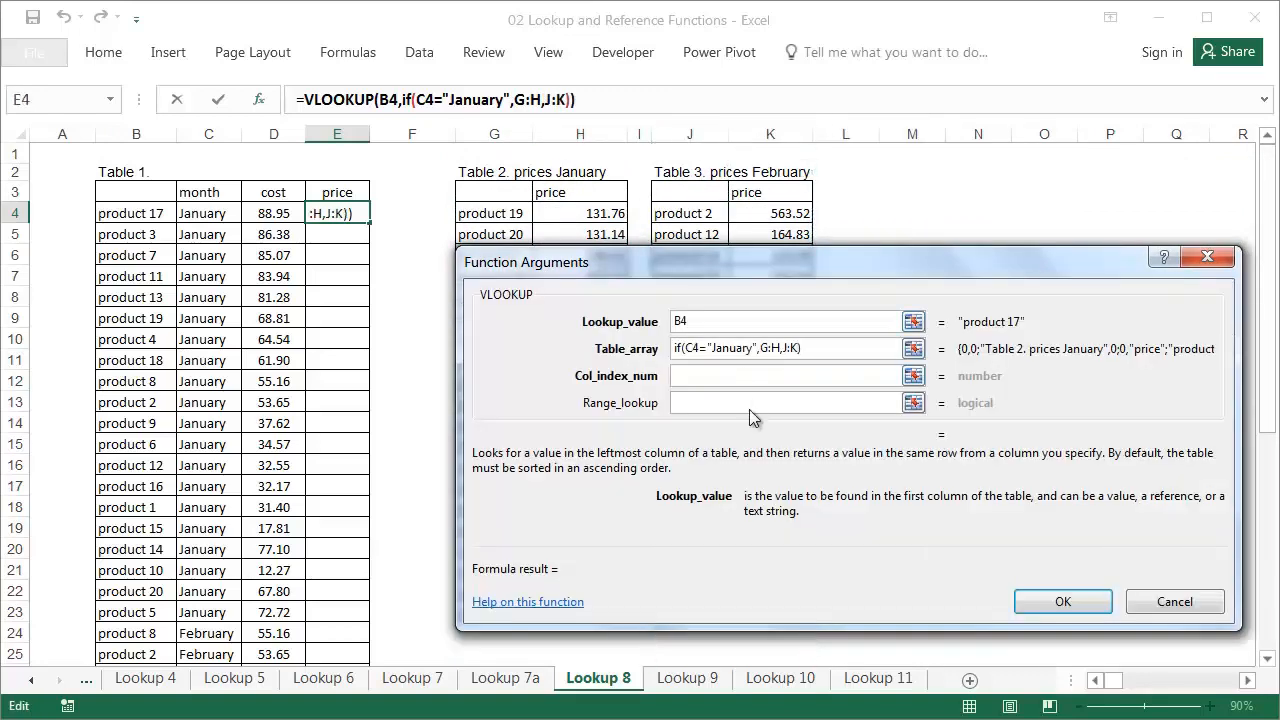
Finish the VLOOKUP with column index 2 and range lookup 0, and fill it down Table 1's price column
{"action": "left_click", "coordinate": [703, 378]}
{"action": "type", "text": "2"}
{"action": "left_click", "coordinate": [706, 402]}
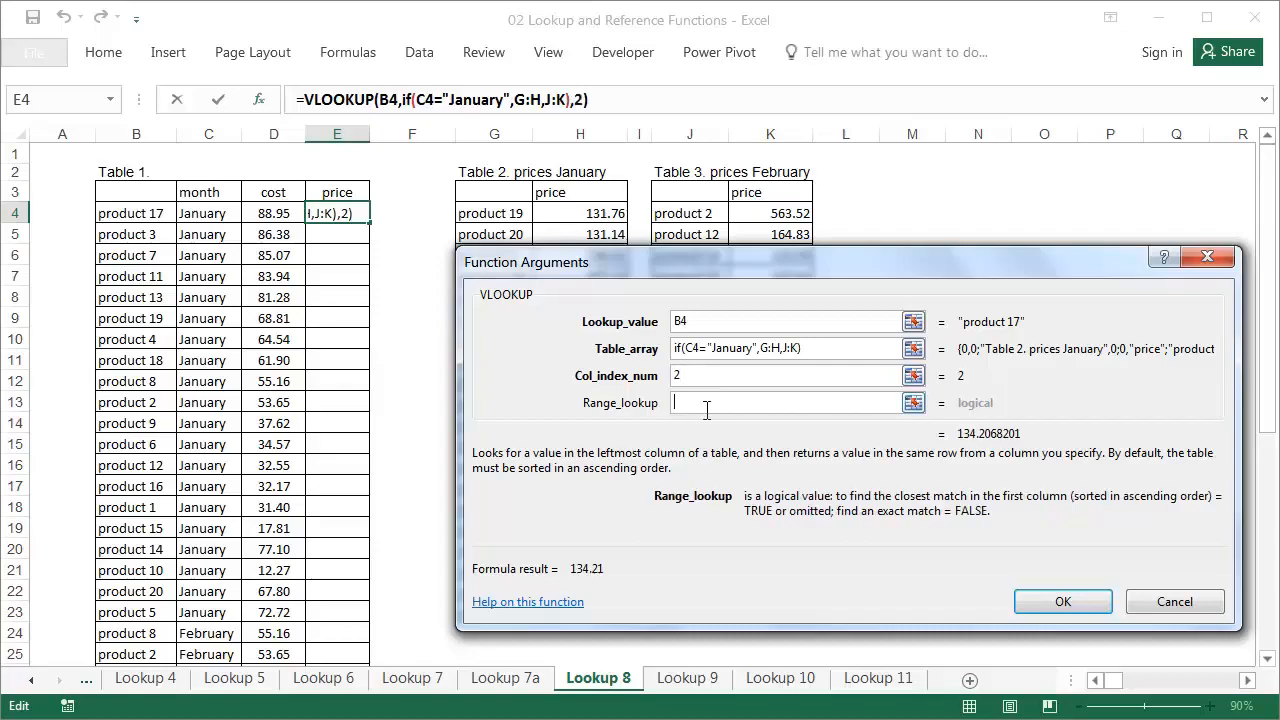
{"action": "type", "text": "0"}
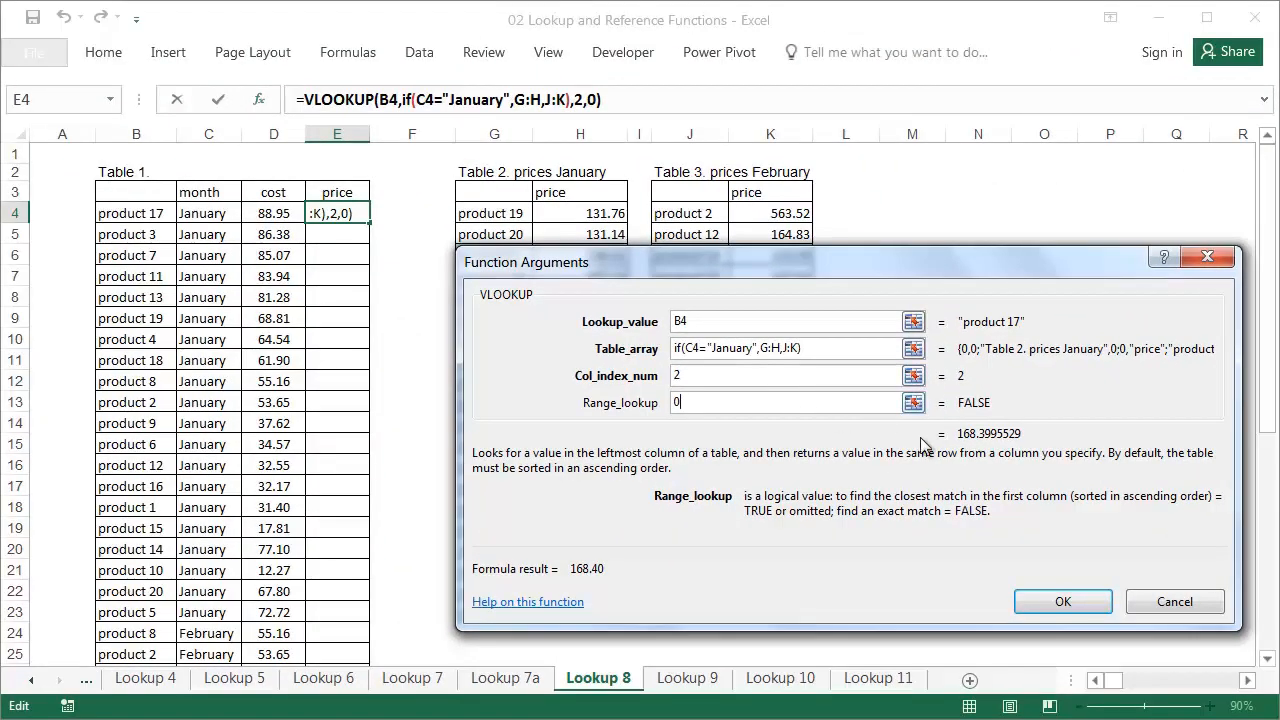
{"action": "left_click", "coordinate": [1063, 599]}
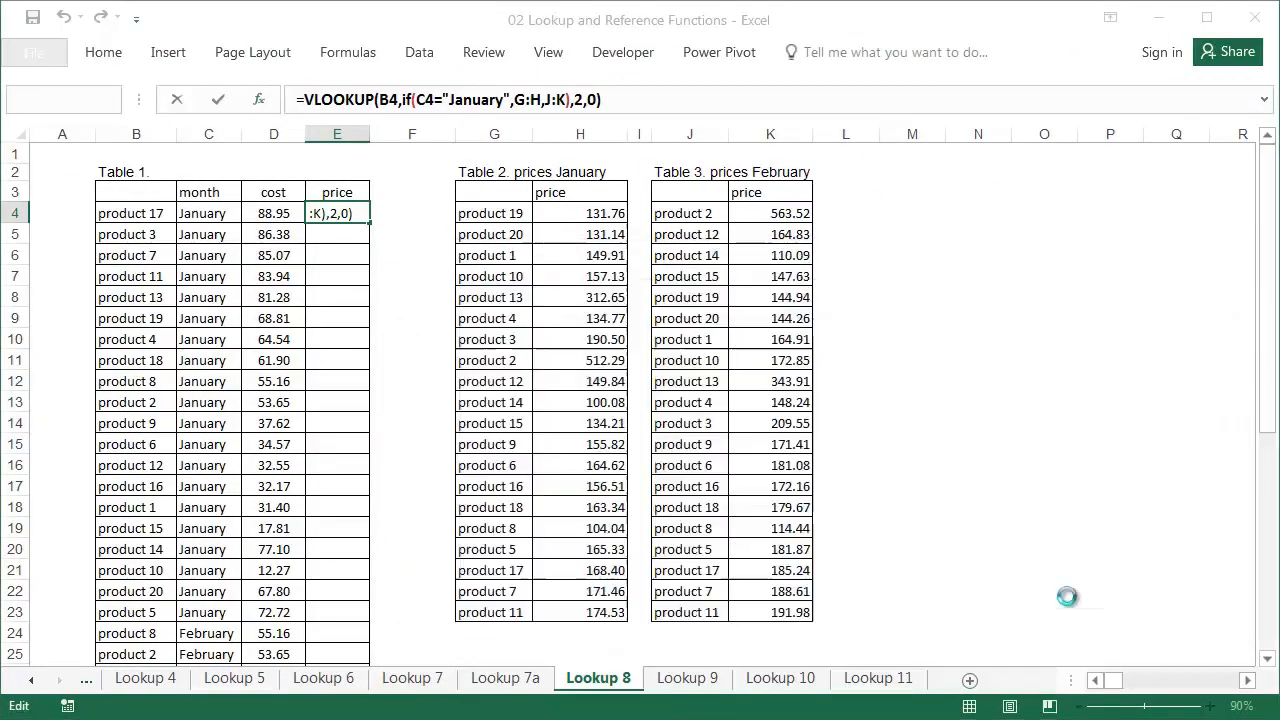
{"action": "double_click", "coordinate": [369, 225]}
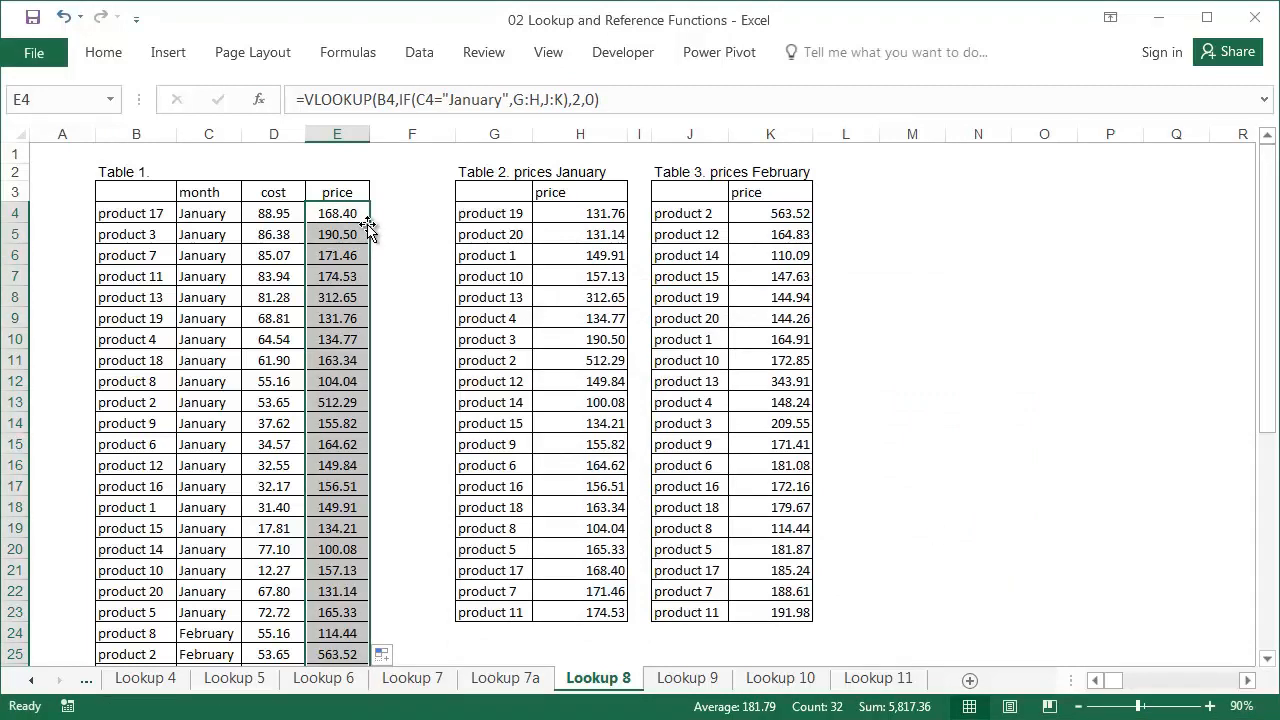
Compare Table 1's prices for product 13 in January and product 8 in February with Tables 2 and 3
{"action": "left_click_drag", "start_coordinate": [340, 297], "coordinate": [100, 297]}
{"action": "scroll", "coordinate": [165, 346], "scroll_direction": "down", "scroll_amount": 4}
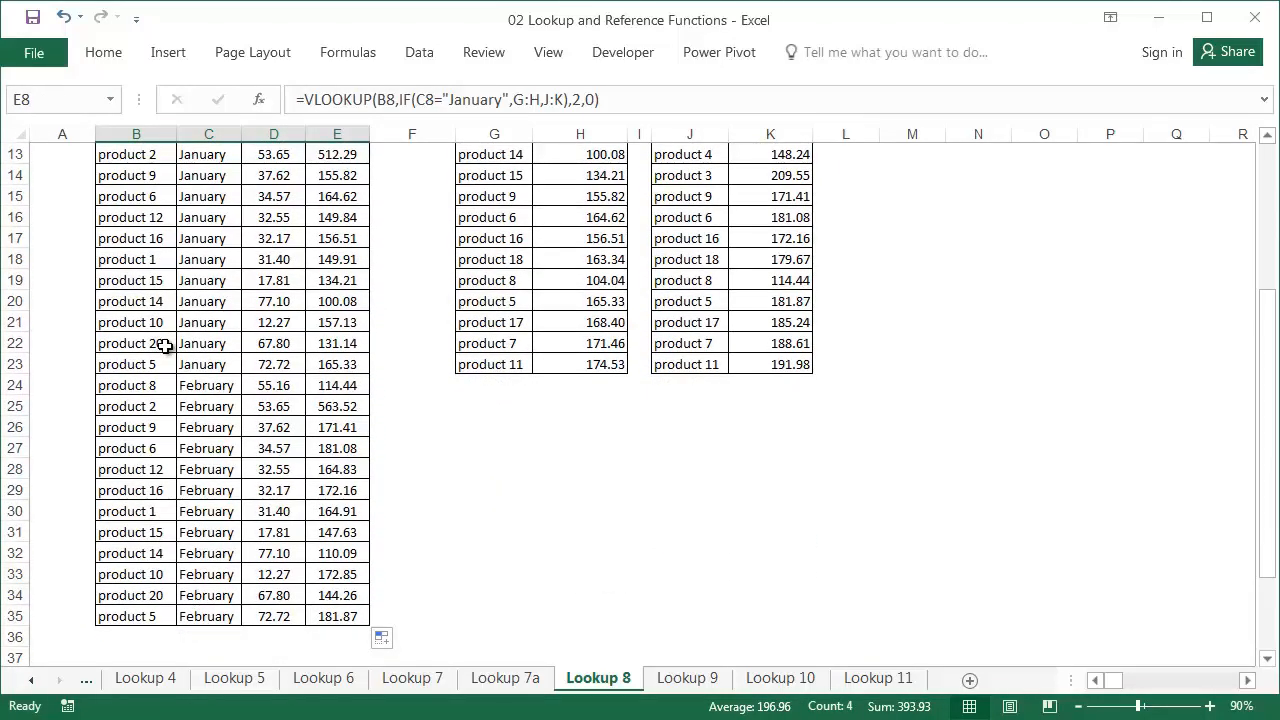
{"action": "scroll", "coordinate": [165, 346], "scroll_direction": "up", "scroll_amount": 4}
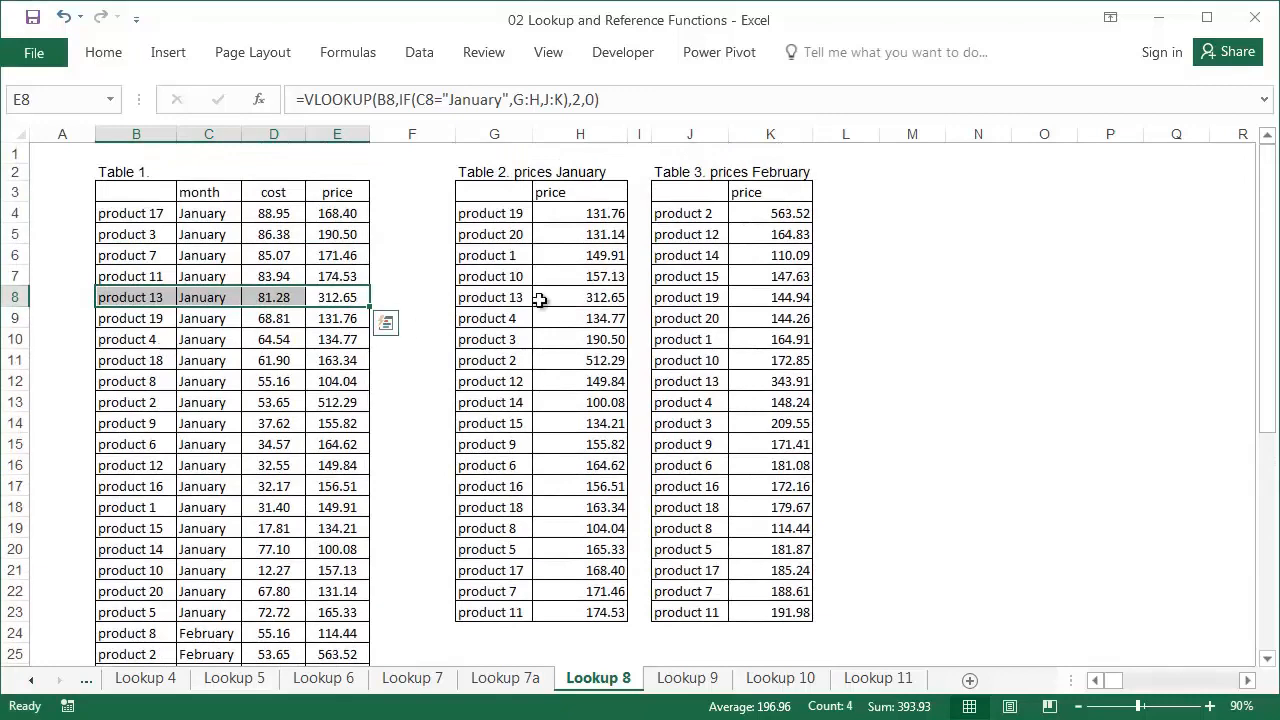
{"action": "left_click_drag", "start_coordinate": [589, 296], "coordinate": [512, 298]}
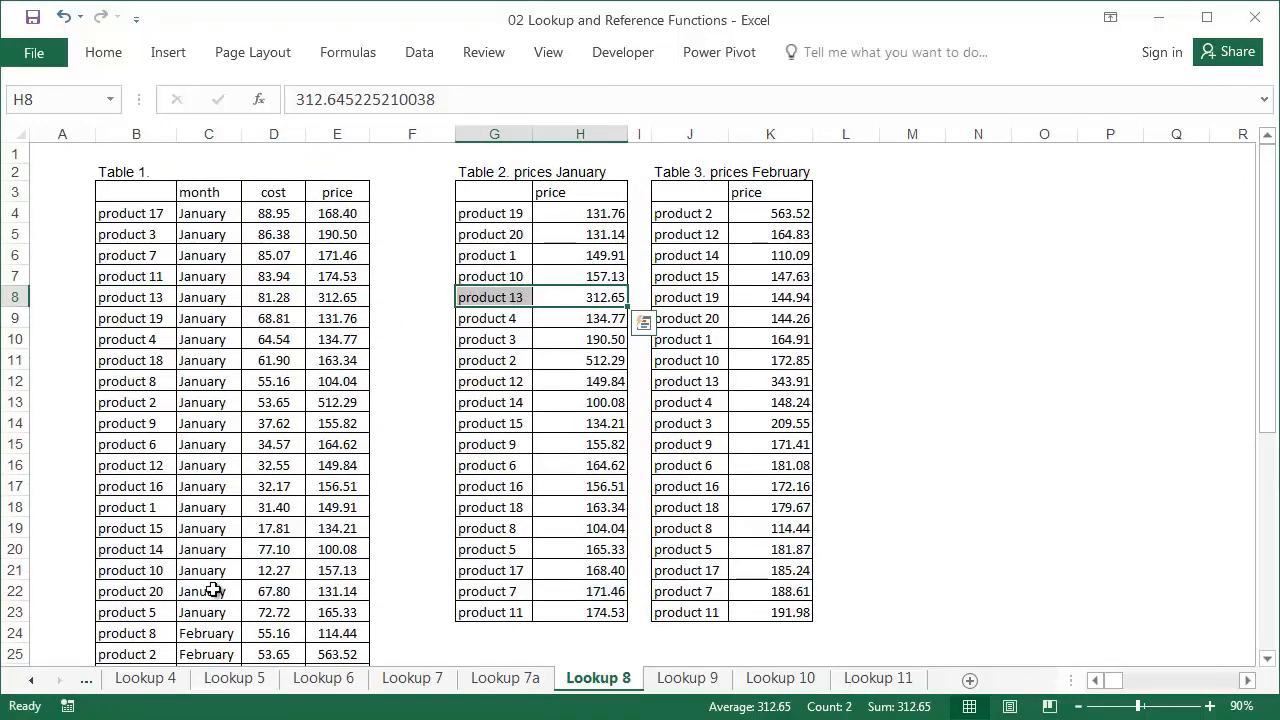
{"action": "left_click_drag", "start_coordinate": [150, 635], "coordinate": [226, 635]}
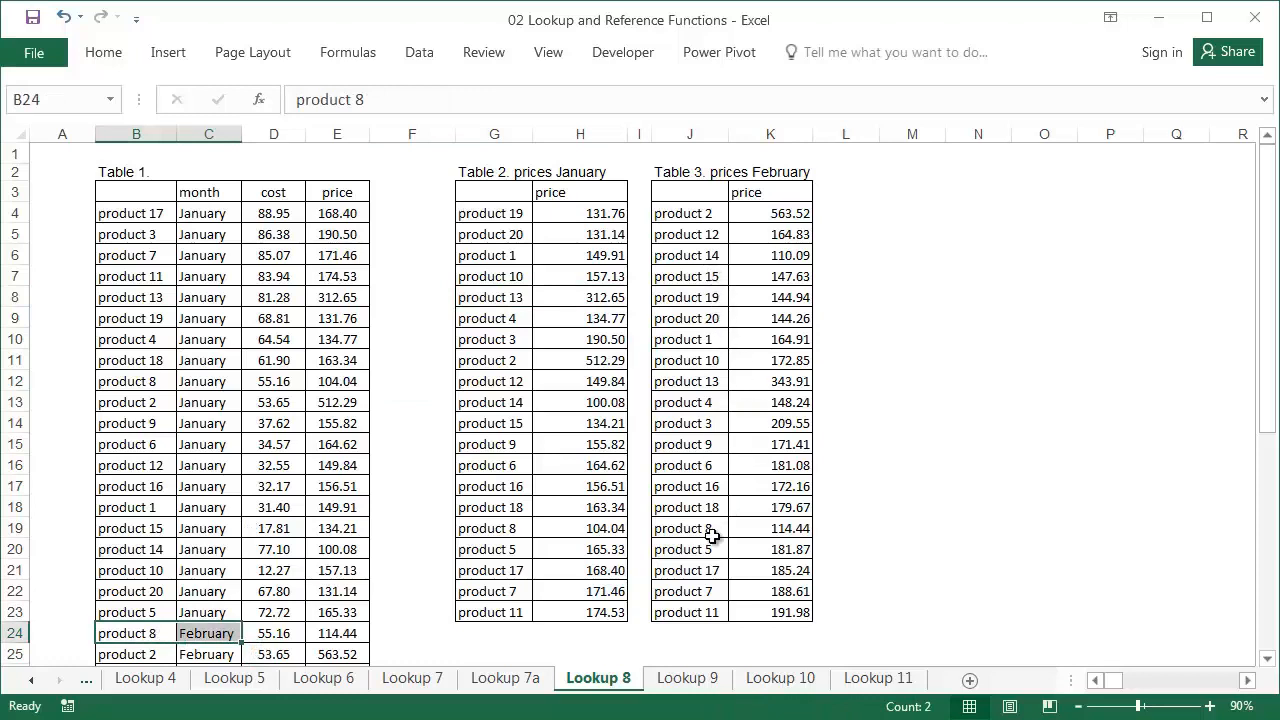
{"action": "left_click_drag", "start_coordinate": [703, 528], "coordinate": [782, 528]}
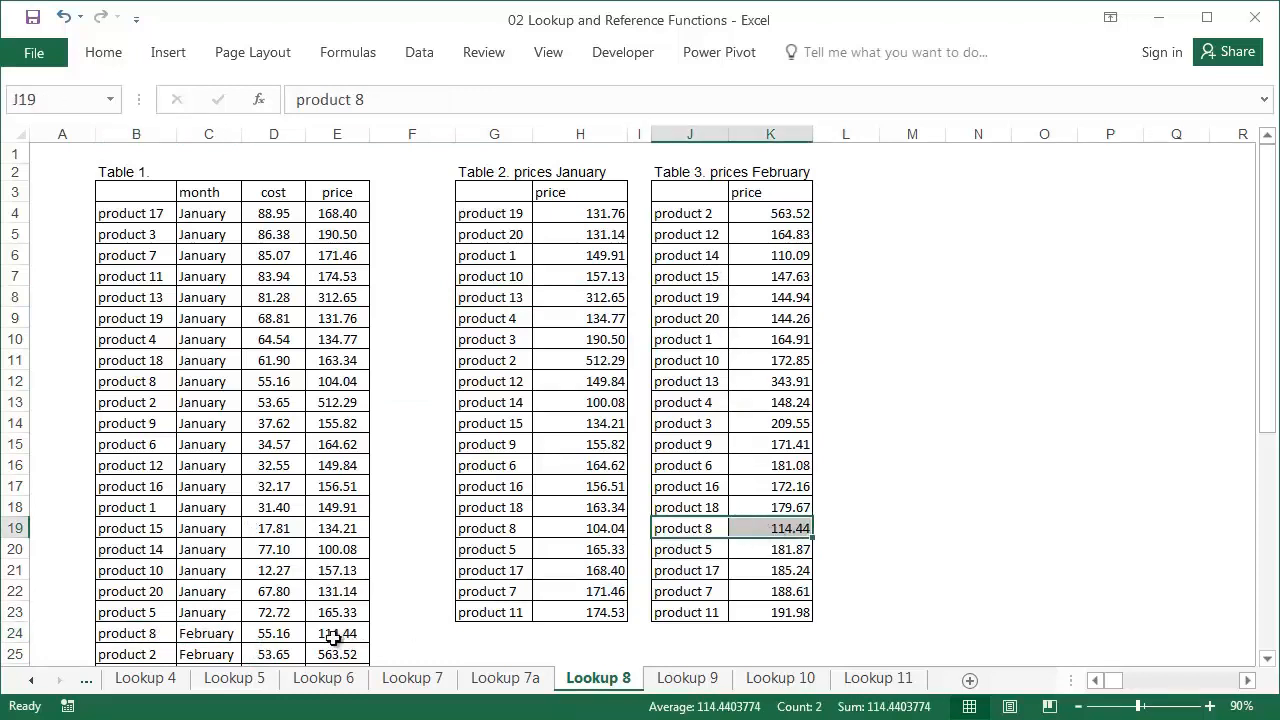
{"action": "left_click_drag", "start_coordinate": [330, 634], "coordinate": [115, 634]}
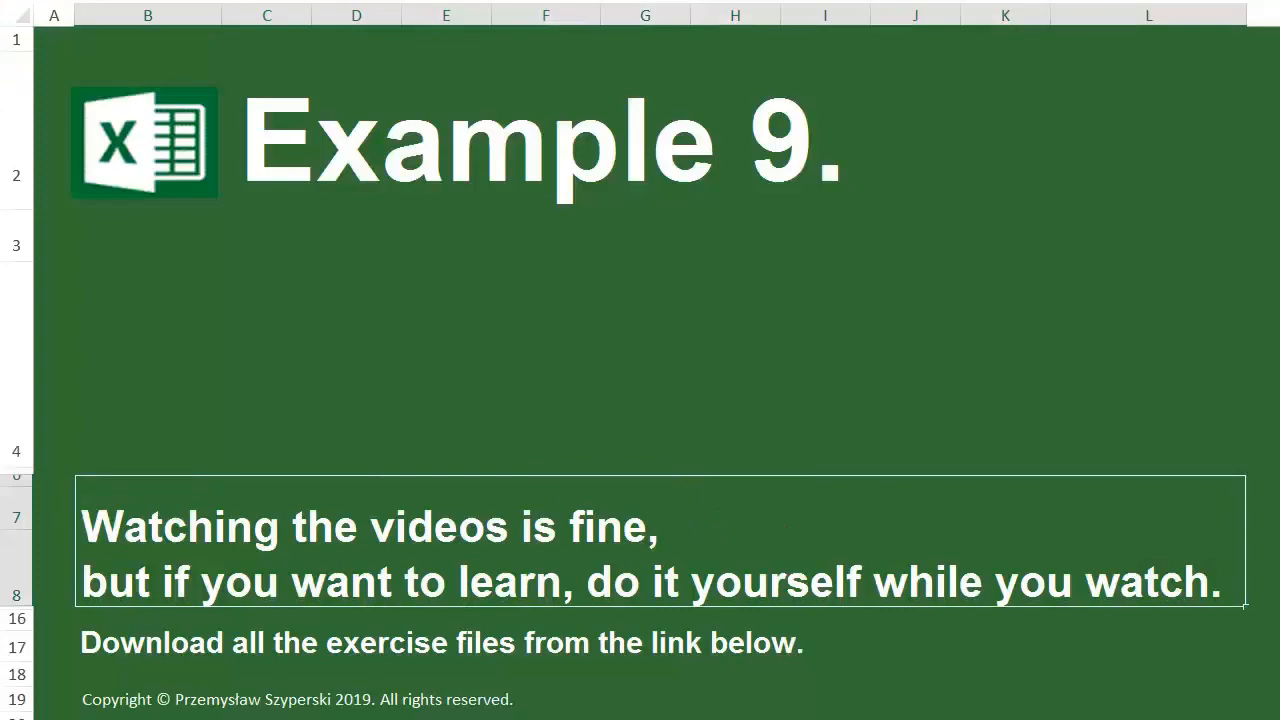
Start a VLOOKUP function in F3 of the Lookup 9 sheet with the purchase amount F2 as the lookup value
{"action": "left_click", "coordinate": [700, 679]}
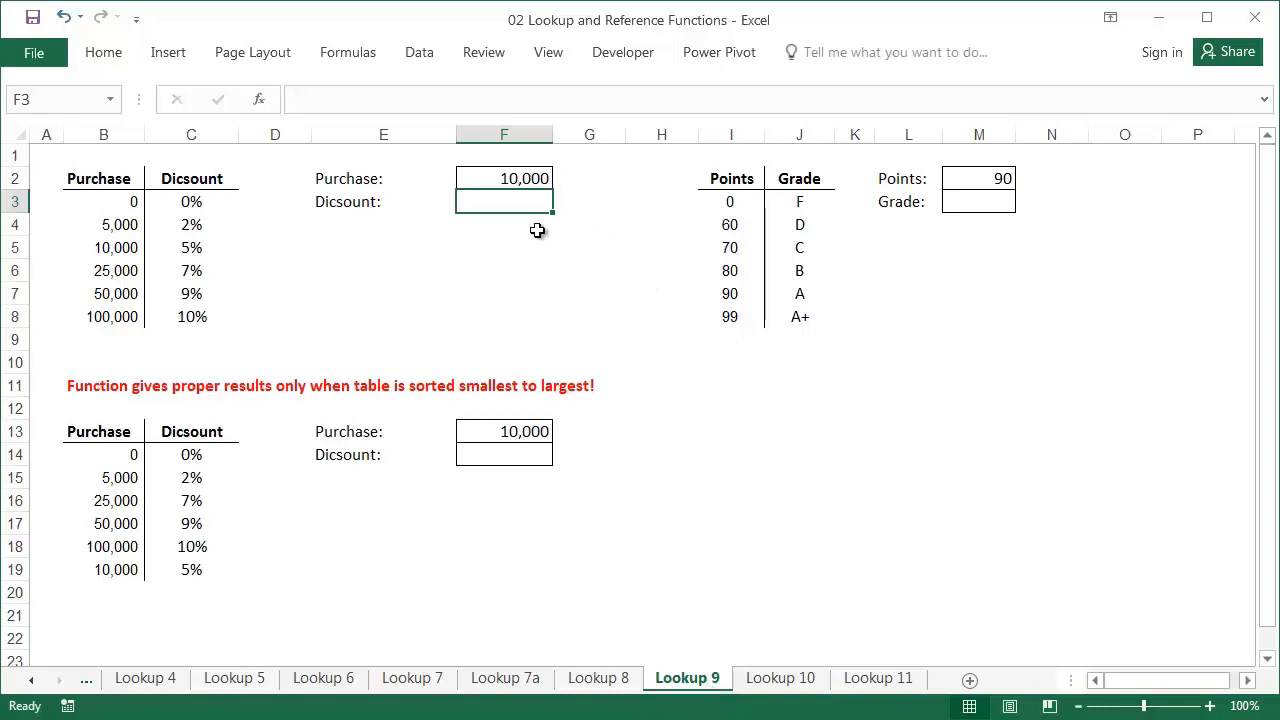
{"action": "left_click", "coordinate": [257, 101]}
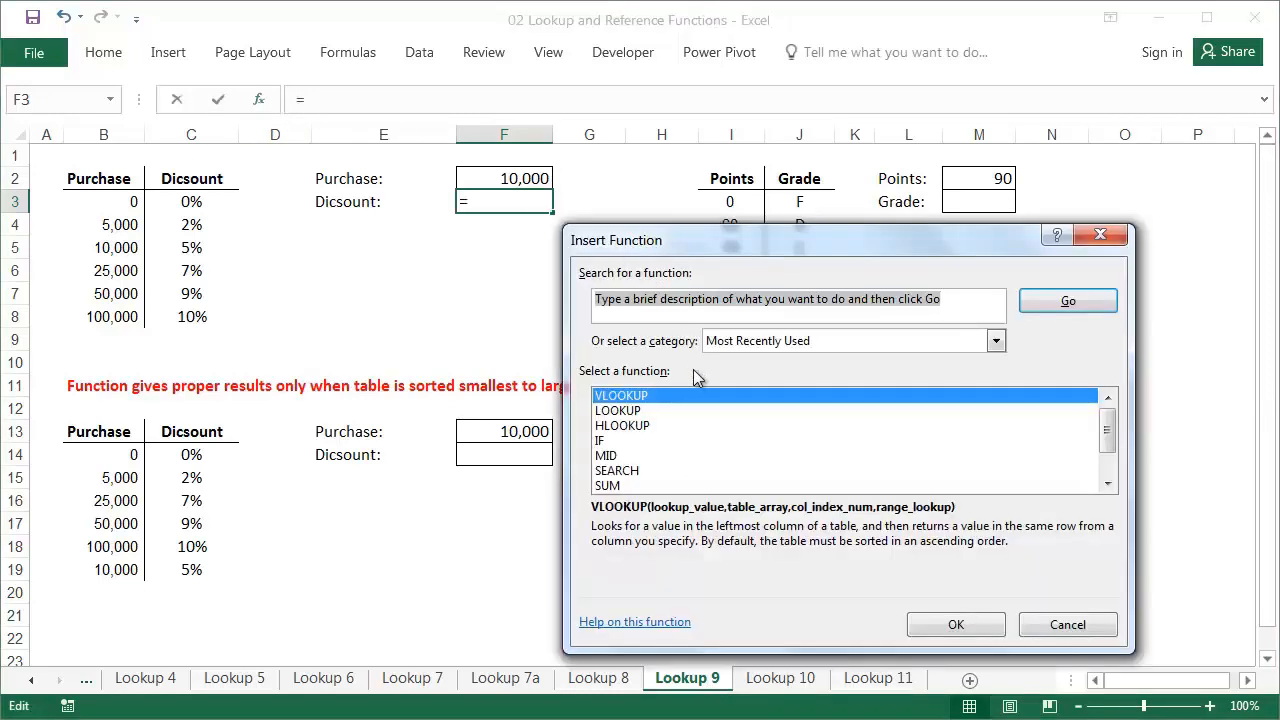
{"action": "left_click", "coordinate": [950, 623]}
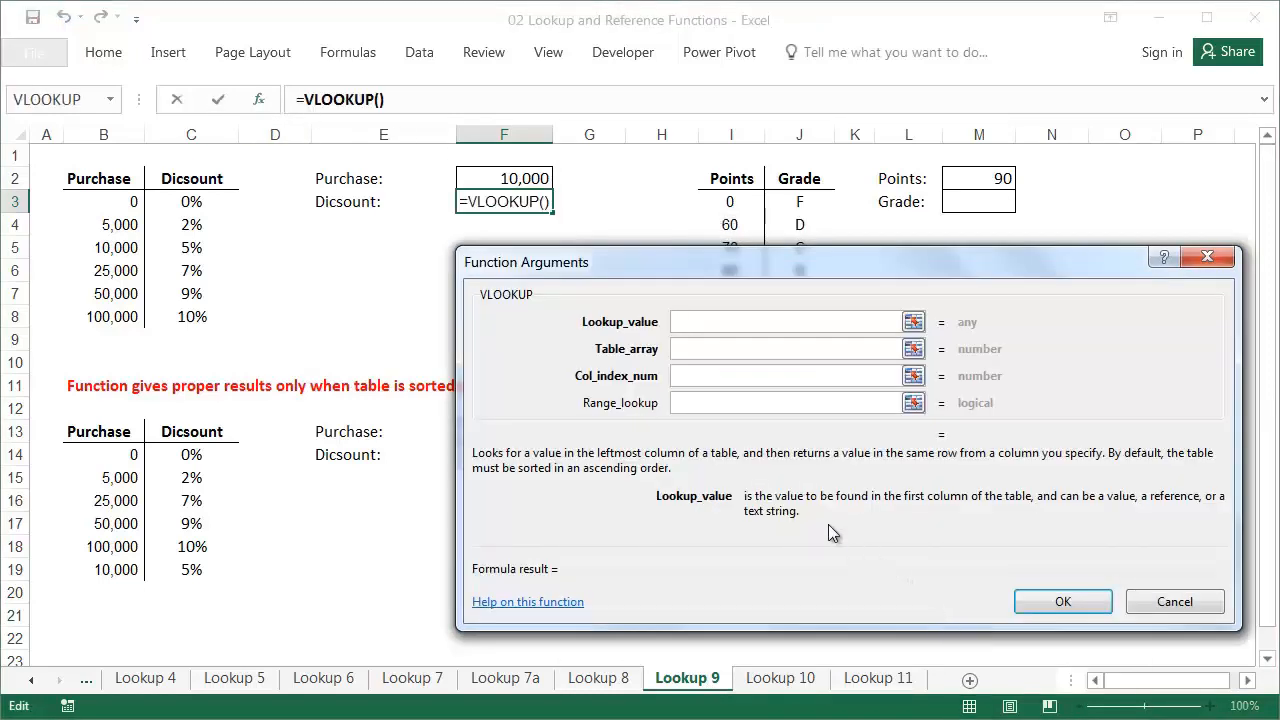
{"action": "left_click", "coordinate": [472, 181]}
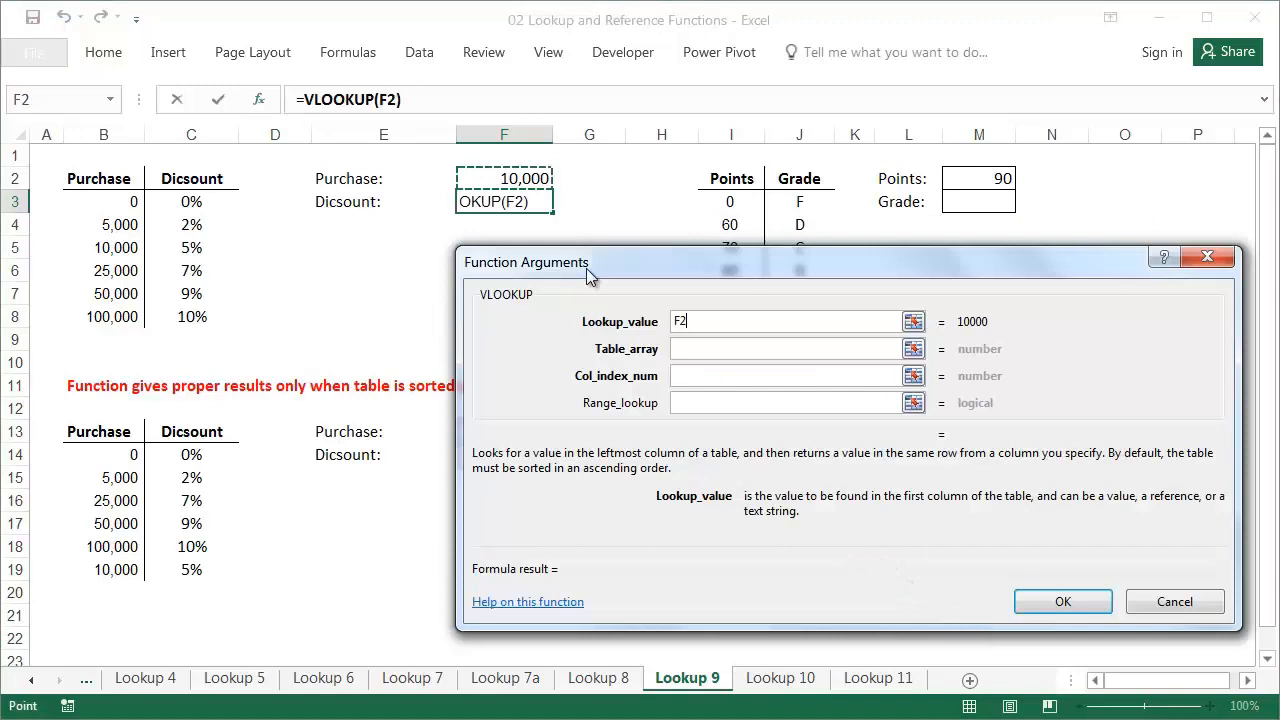
Complete the VLOOKUP in F3 with table array B3:C8, column index 2 and range lookup 1
{"action": "left_click", "coordinate": [695, 350]}
{"action": "left_click_drag", "start_coordinate": [126, 206], "coordinate": [183, 316]}
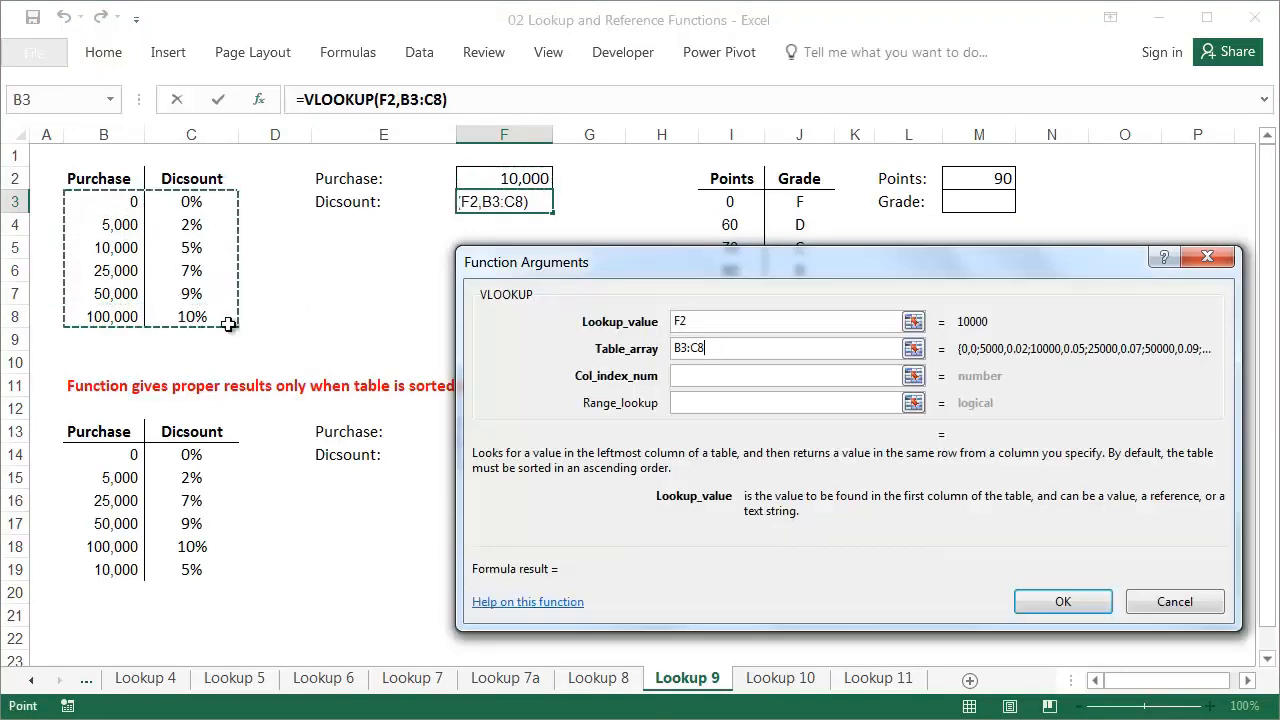
{"action": "left_click", "coordinate": [701, 375]}
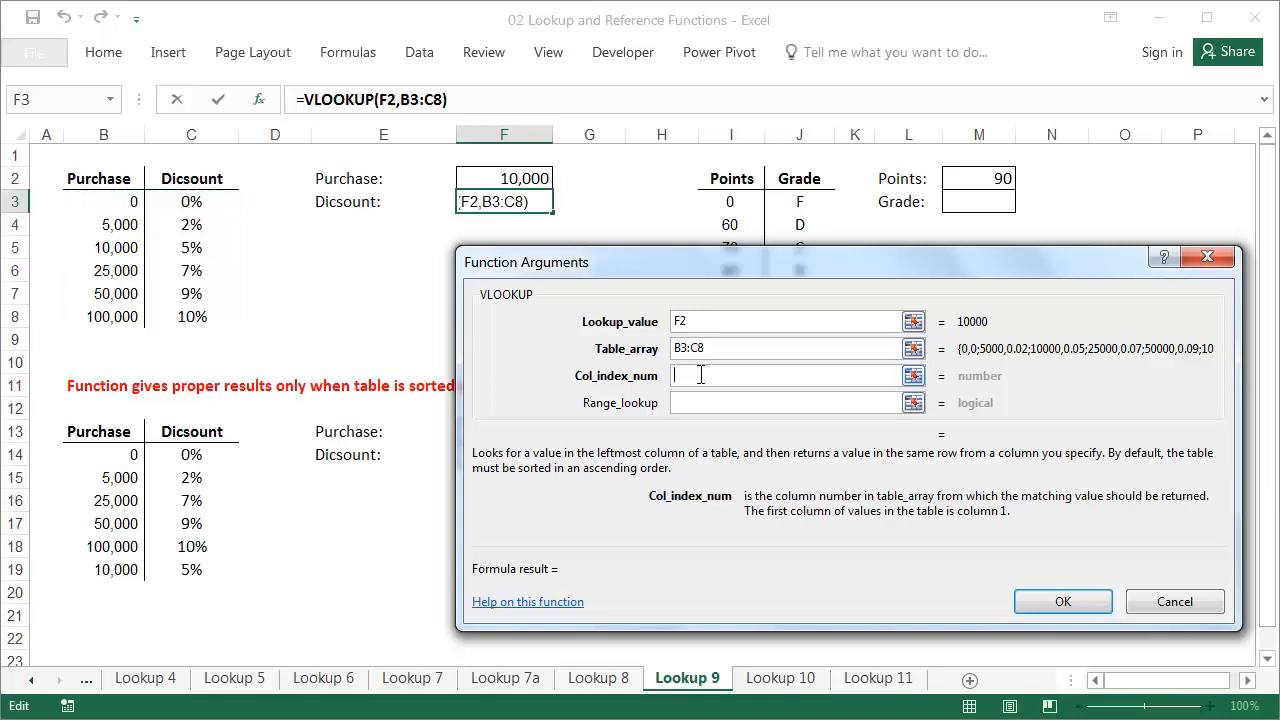
{"action": "type", "text": "2"}
{"action": "key", "text": "Tab"}
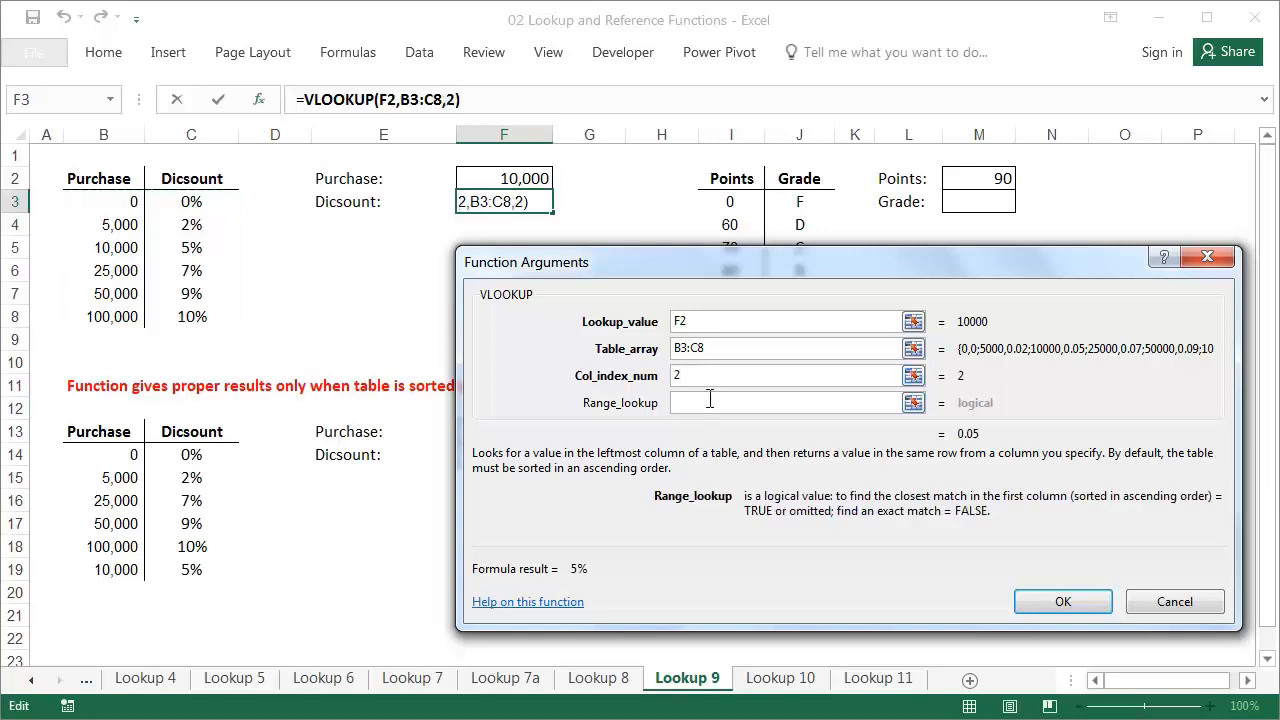
{"action": "type", "text": "1"}
{"action": "left_click_drag", "start_coordinate": [716, 400], "coordinate": [651, 404]}
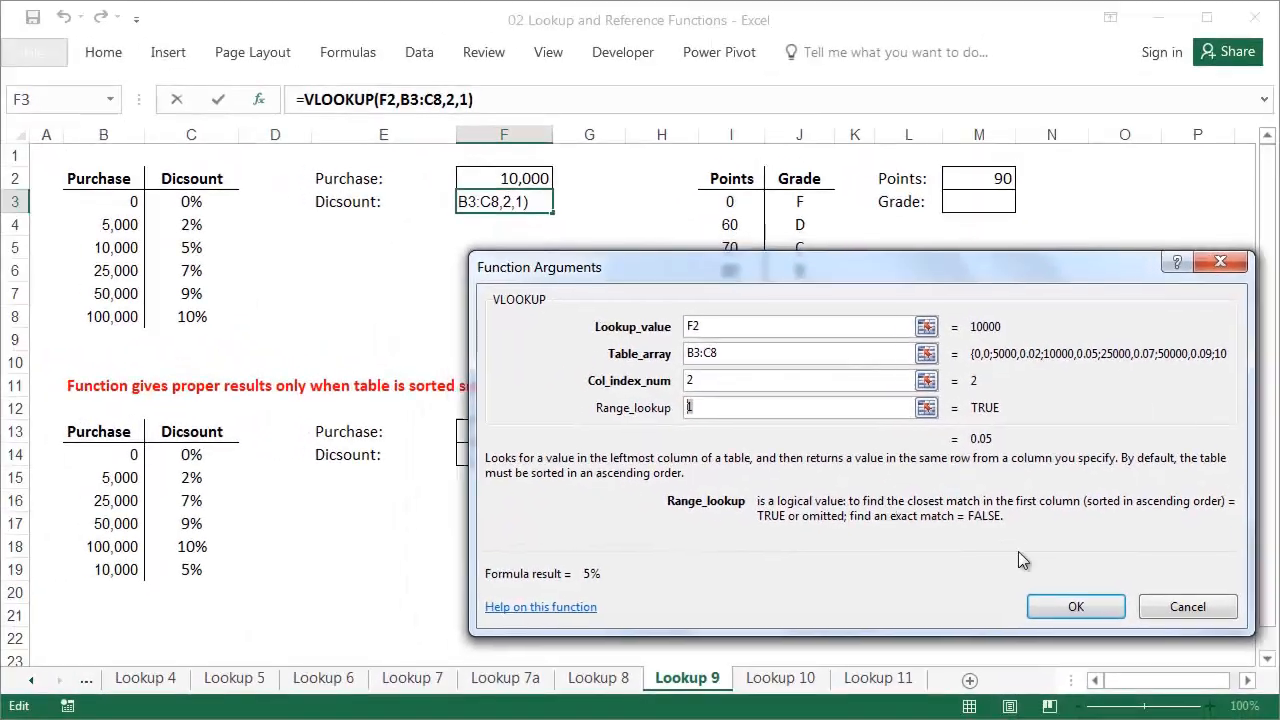
{"action": "left_click", "coordinate": [1055, 603]}
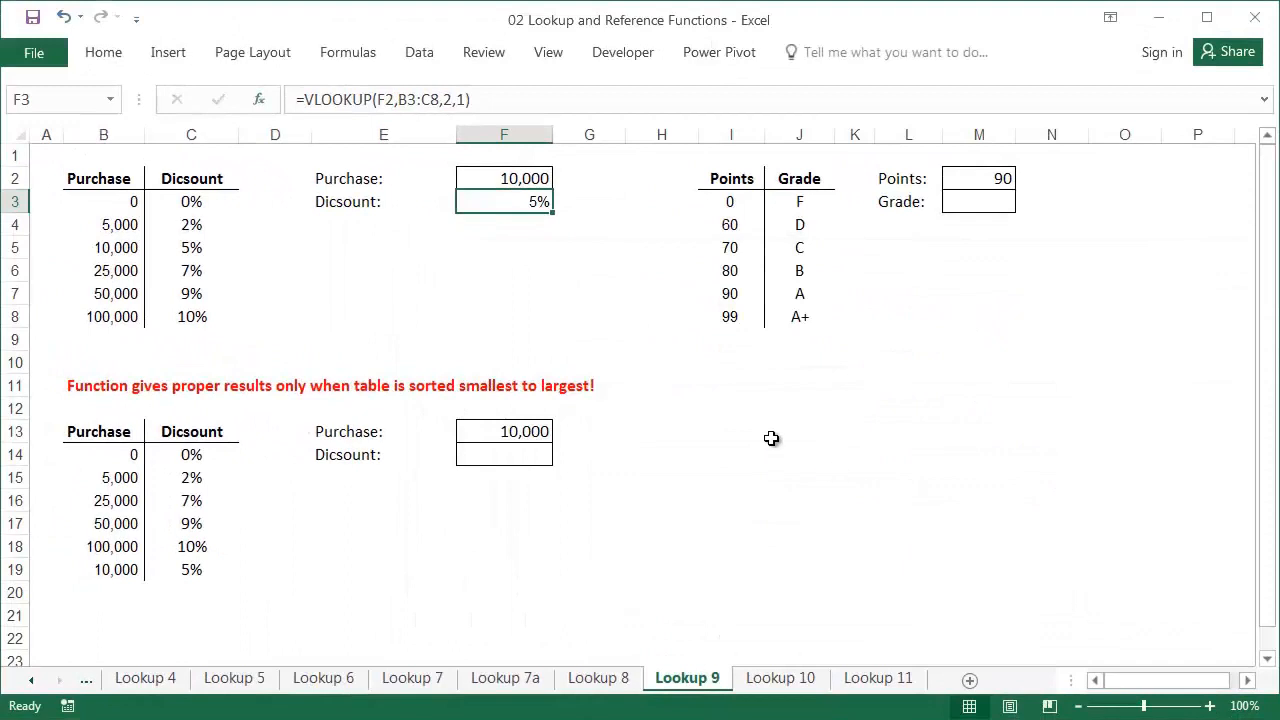
Set the purchase amount in F2 to 9999 to test the discount lookup just below a threshold
{"action": "left_click", "coordinate": [545, 185]}
{"action": "type", "text": "9999"}
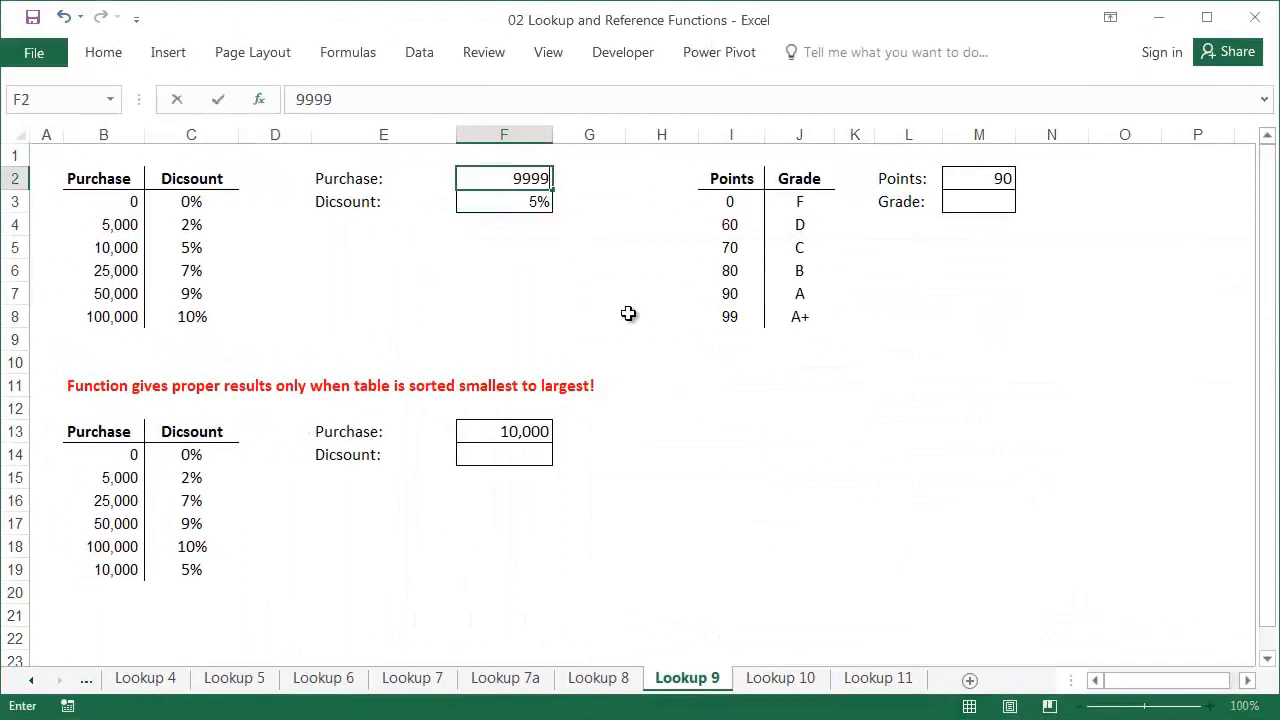
{"action": "key", "text": "Return"}
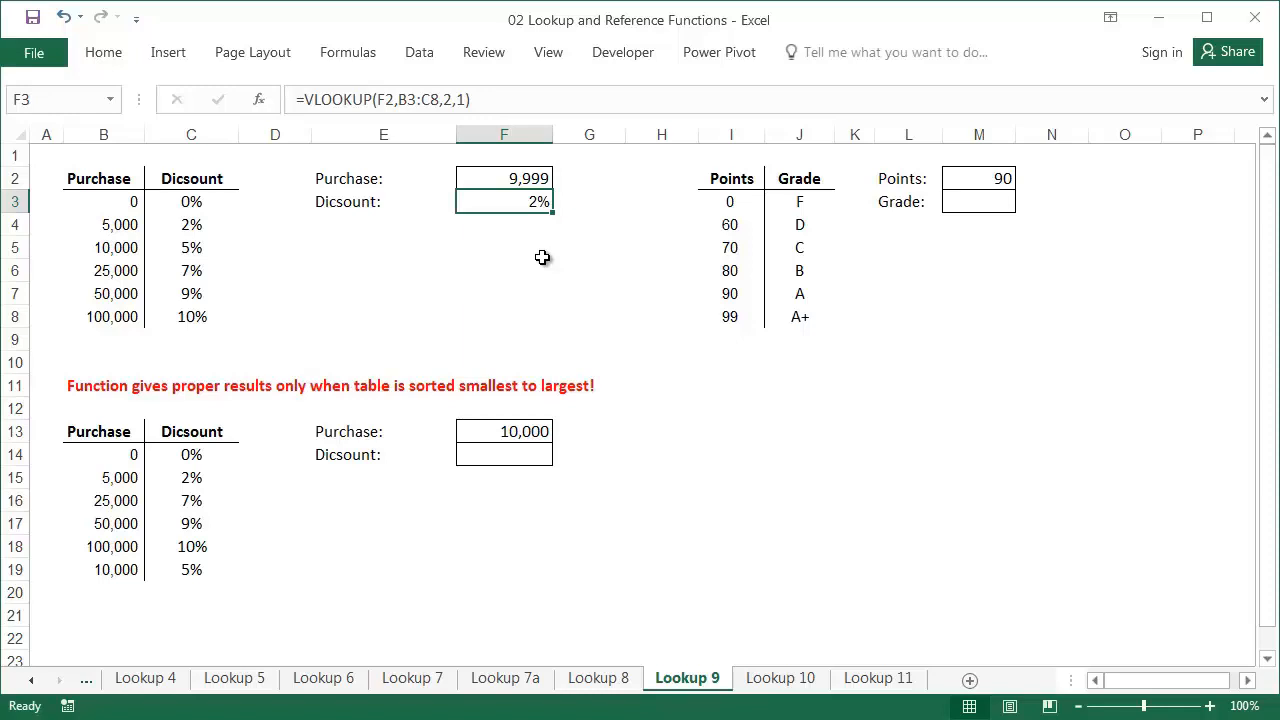
Copy the discount formula from F3 to F14 for the unsorted table and check its references
{"action": "key", "text": "ctrl+c"}
{"action": "left_click", "coordinate": [530, 452]}
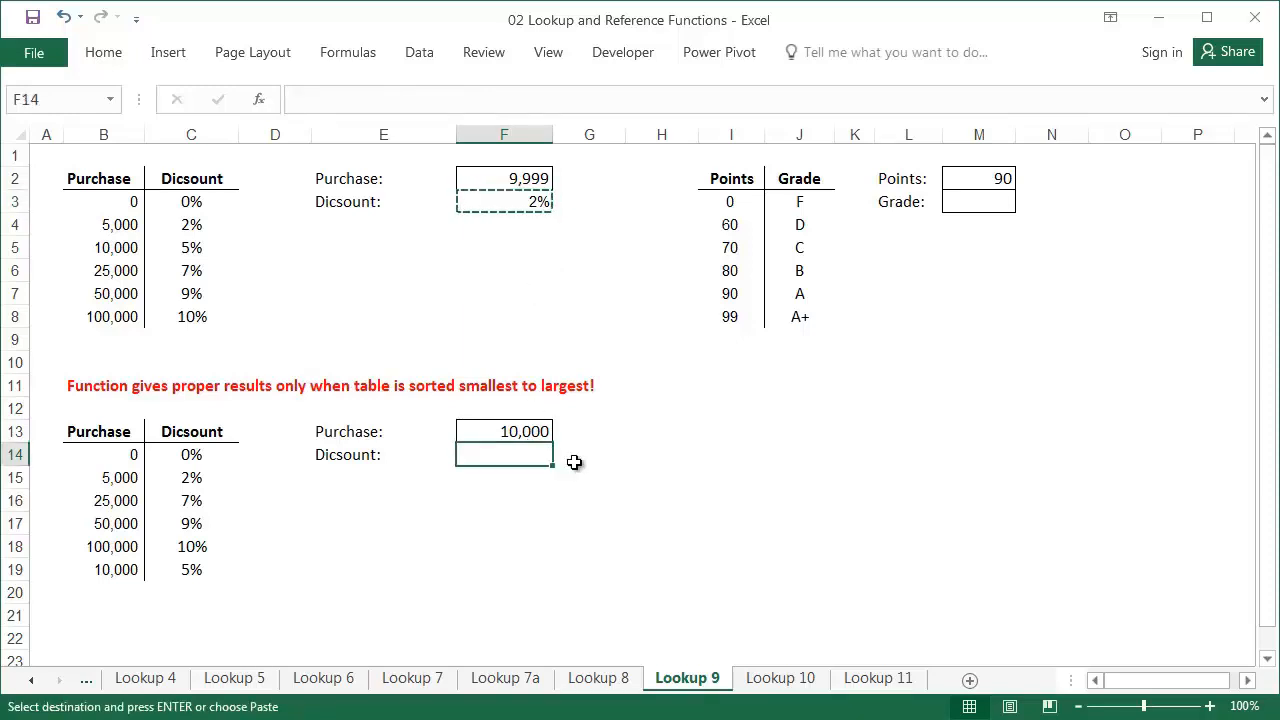
{"action": "key", "text": "ctrl+v"}
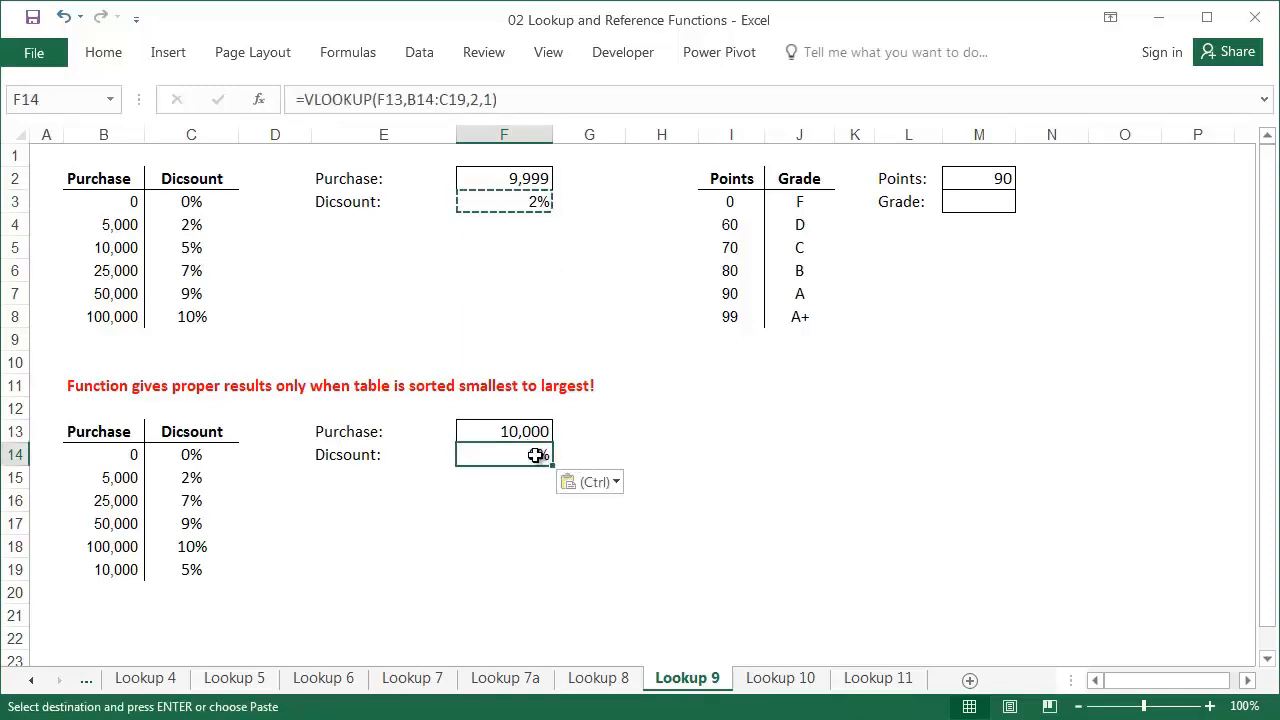
{"action": "double_click", "coordinate": [536, 455]}
{"action": "key", "text": "Escape"}
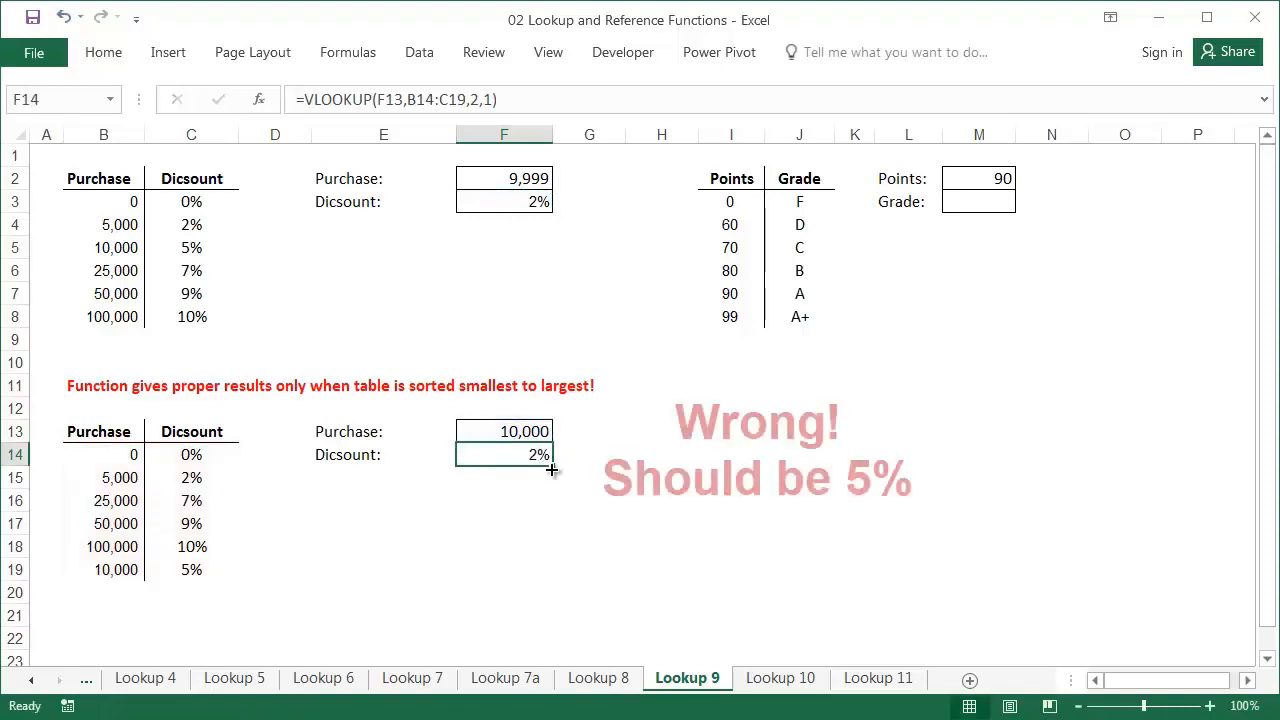
Test the unsorted table's discount lookup with purchase amounts of 75000 and 200000 in F13
{"action": "left_click", "coordinate": [522, 430]}
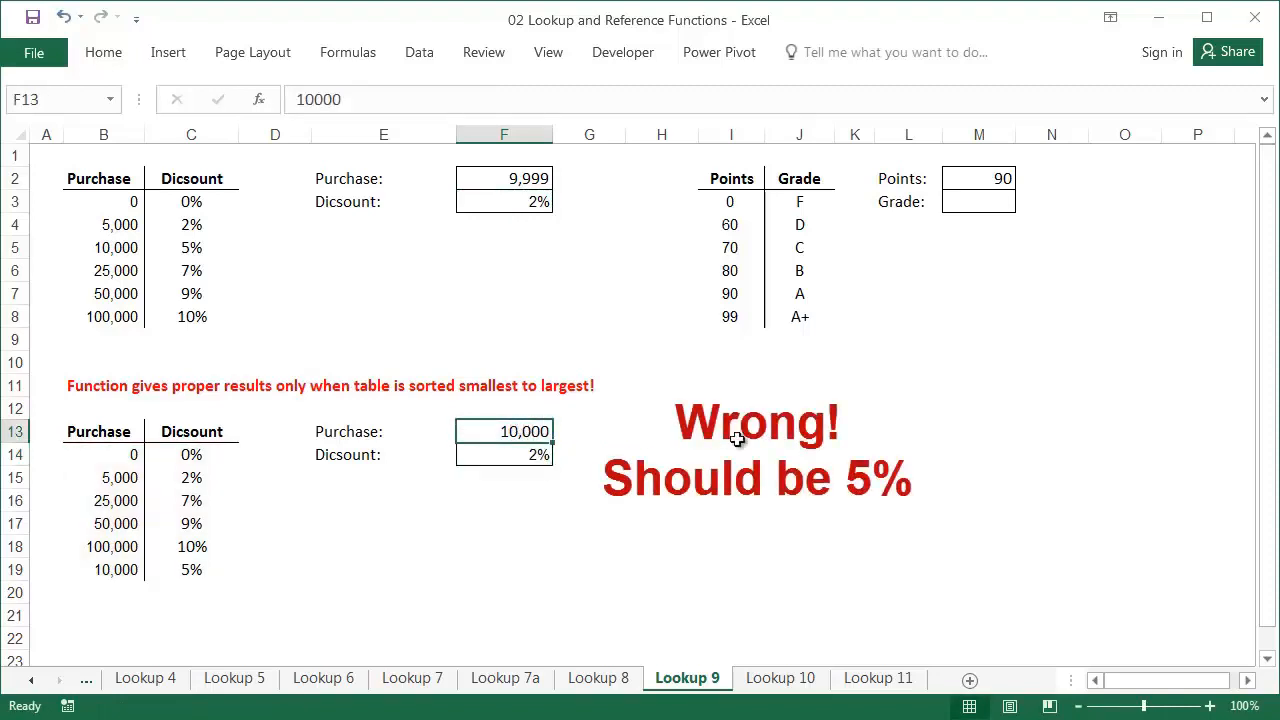
{"action": "type", "text": "75000"}
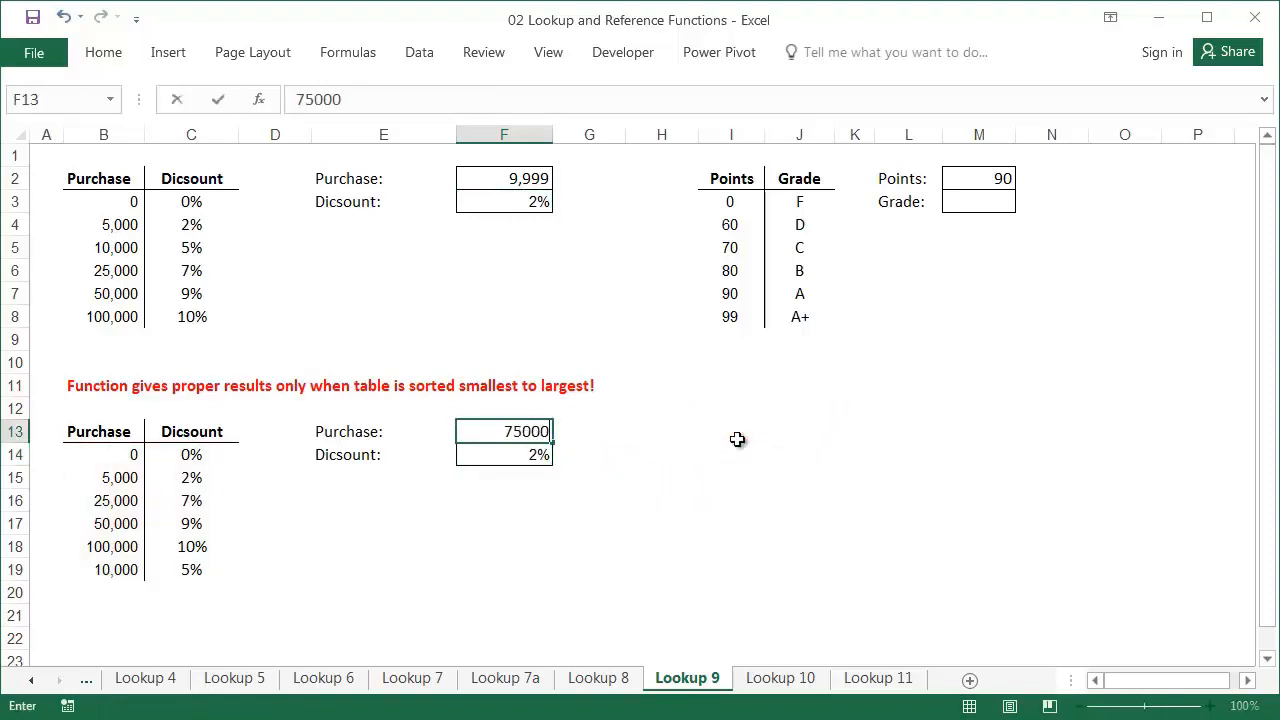
{"action": "key", "text": "Return"}
{"action": "key", "text": "Up"}
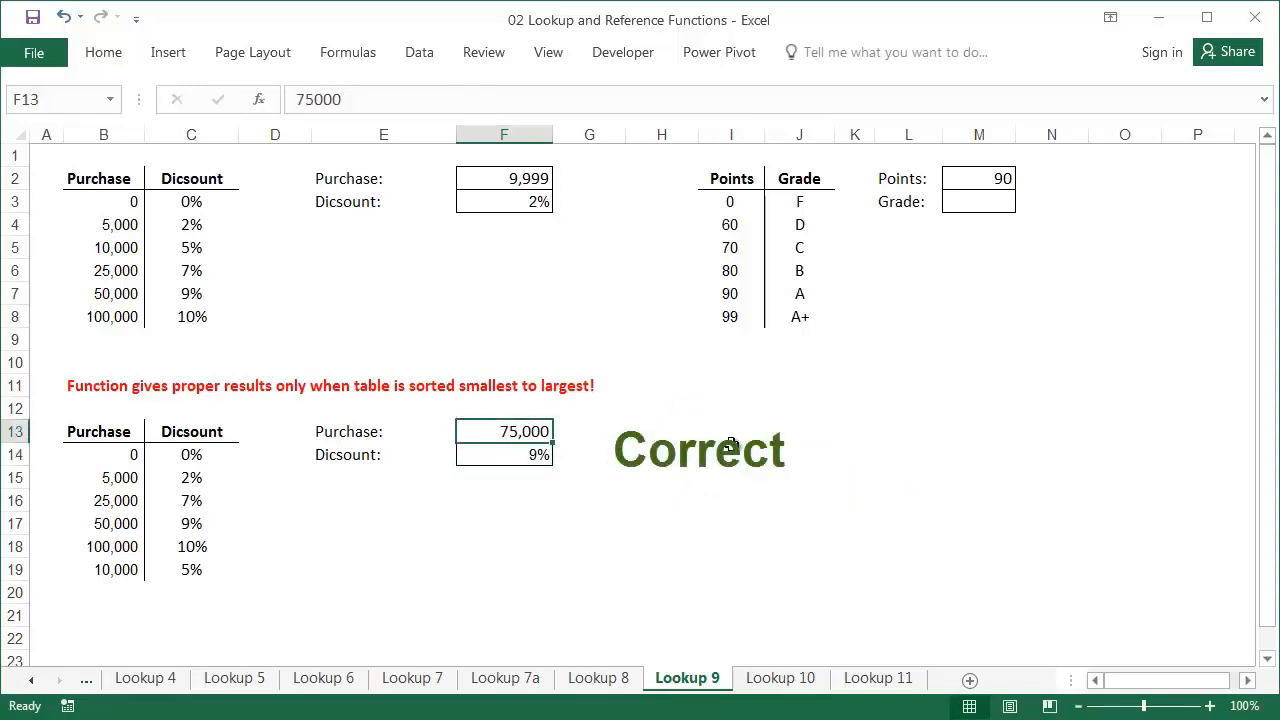
{"action": "type", "text": "200,00"}
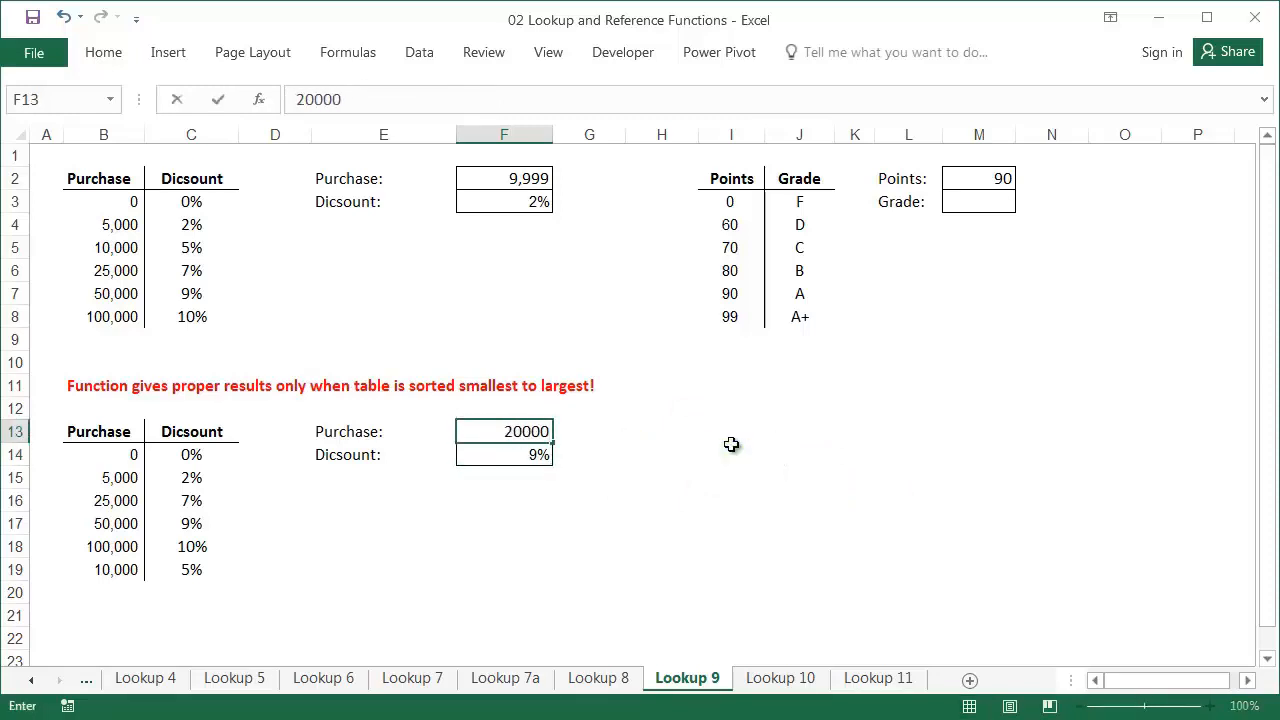
{"action": "type", "text": "0"}
{"action": "key", "text": "Return"}
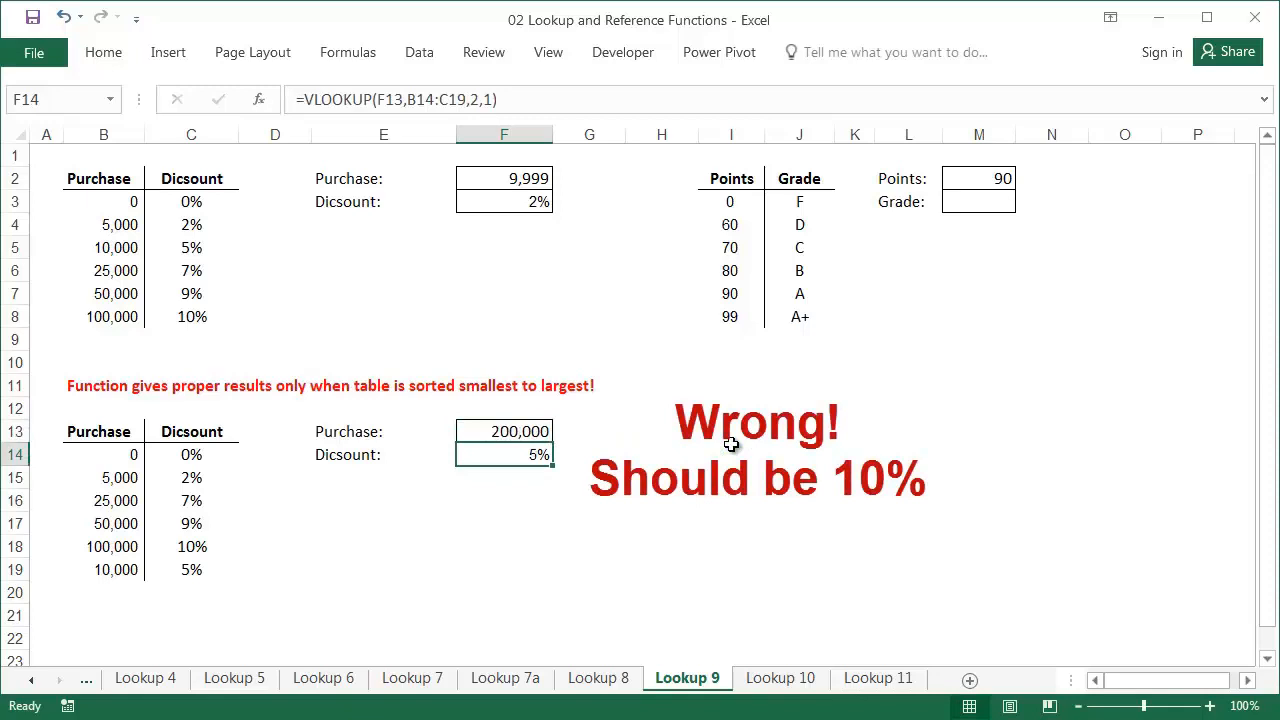
Start a VLOOKUP in the grade cell M3 with lookup value M2 and table array I3:J8
{"action": "left_click", "coordinate": [966, 199]}
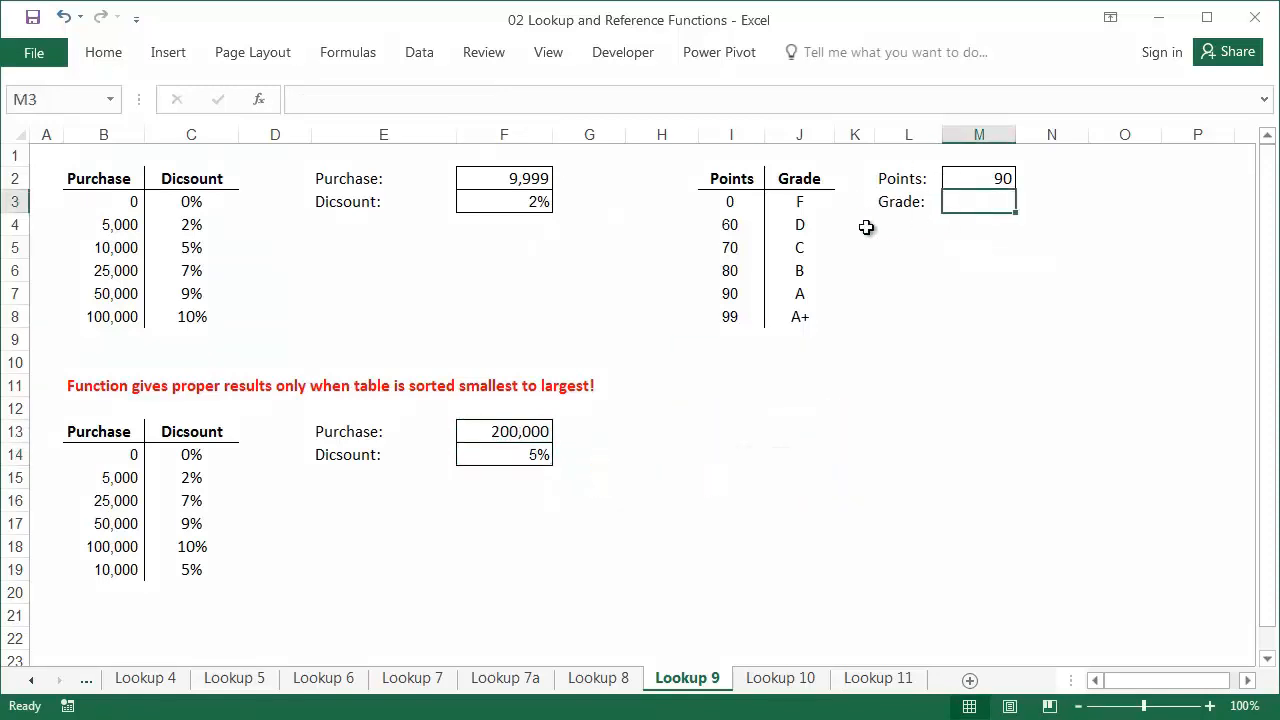
{"action": "left_click", "coordinate": [258, 99]}
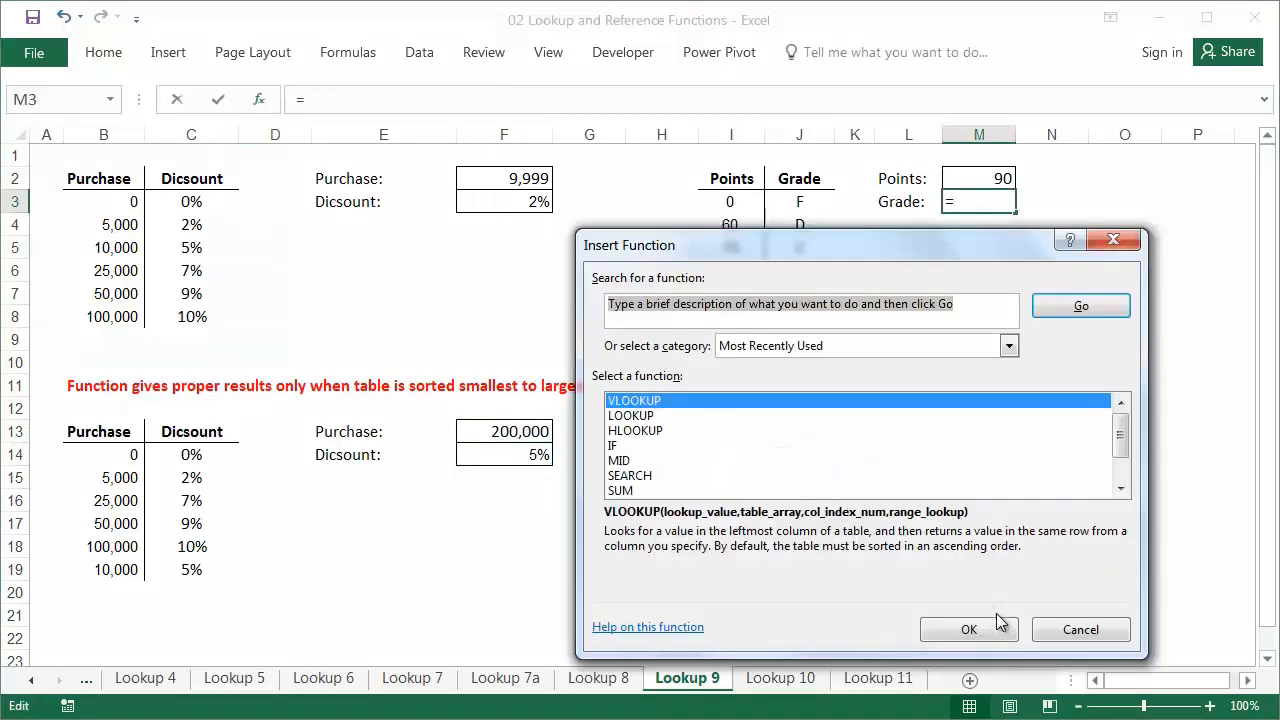
{"action": "left_click", "coordinate": [998, 620]}
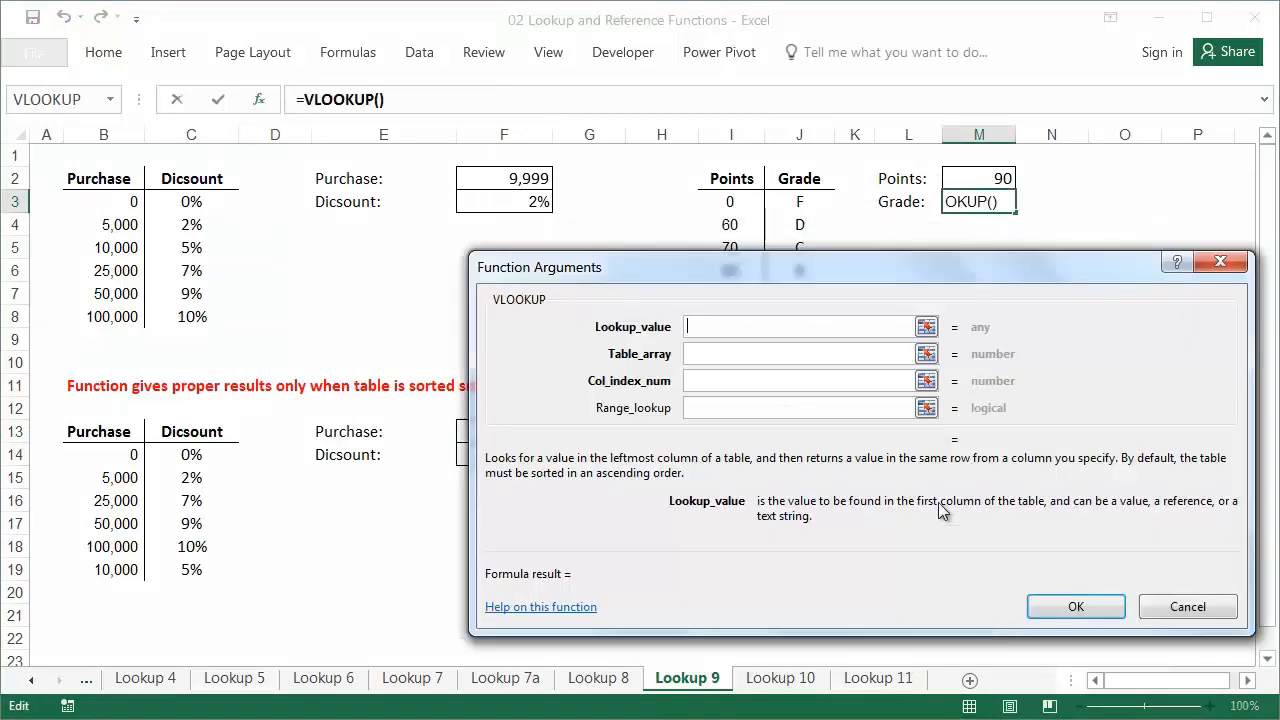
{"action": "left_click", "coordinate": [982, 178]}
{"action": "left_click", "coordinate": [746, 354]}
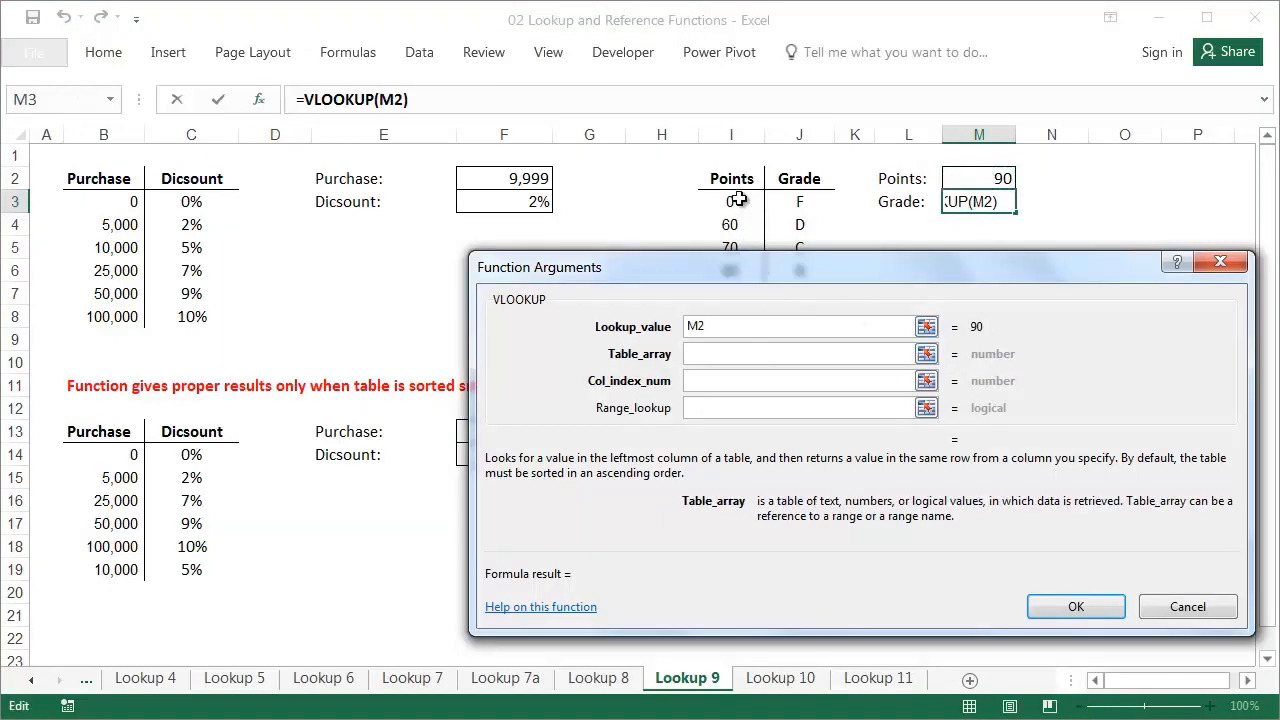
{"action": "left_click_drag", "start_coordinate": [737, 201], "coordinate": [791, 320]}
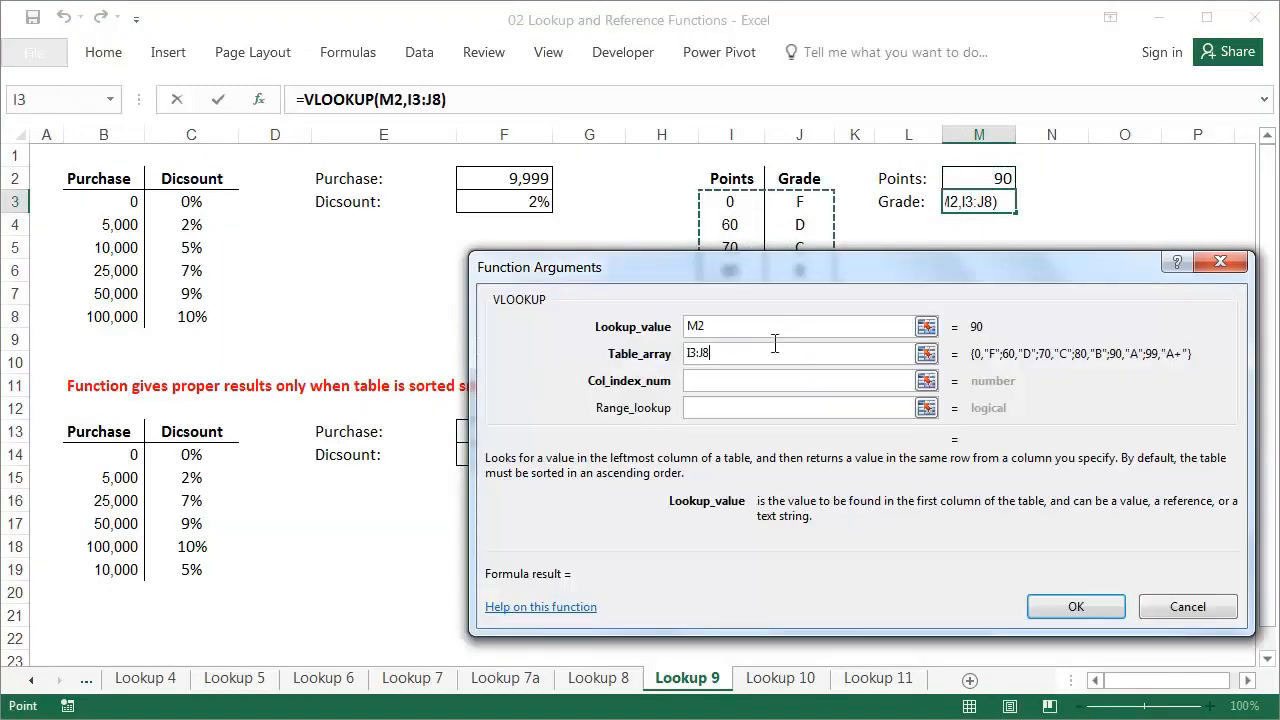
Finish the grade VLOOKUP with column index 2 and range lookup 1
{"action": "left_click", "coordinate": [750, 381]}
{"action": "type", "text": "2"}
{"action": "left_click", "coordinate": [748, 407]}
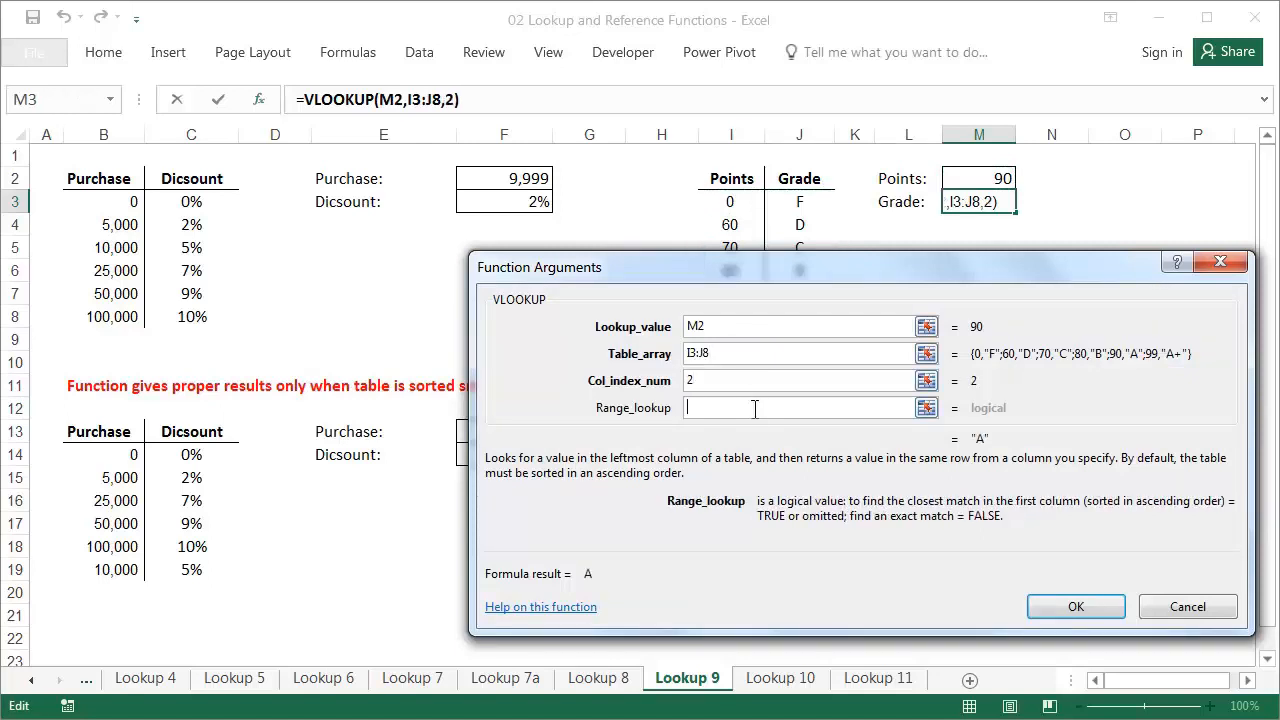
{"action": "type", "text": "1"}
{"action": "left_click", "coordinate": [1075, 607]}
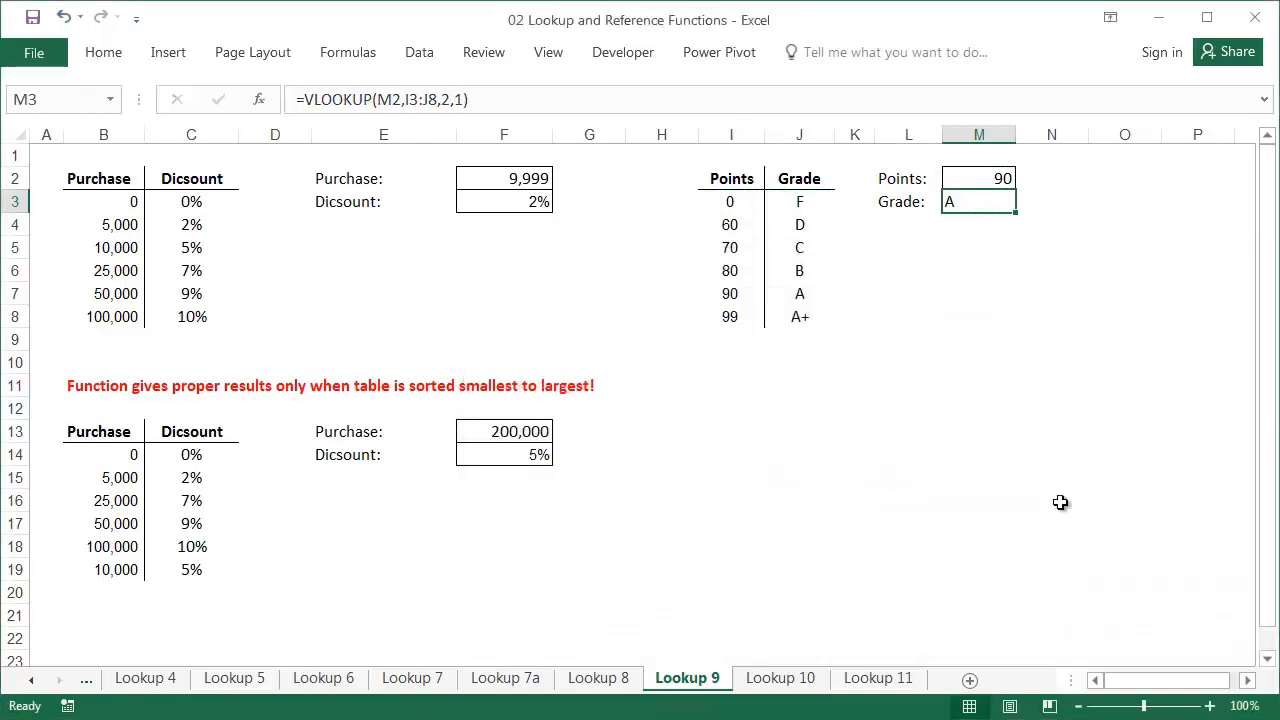
Test the grade lookup by setting the points in M2 to 69 and then 70
{"action": "left_click", "coordinate": [994, 178]}
{"action": "type", "text": "69"}
{"action": "key", "text": "Return"}
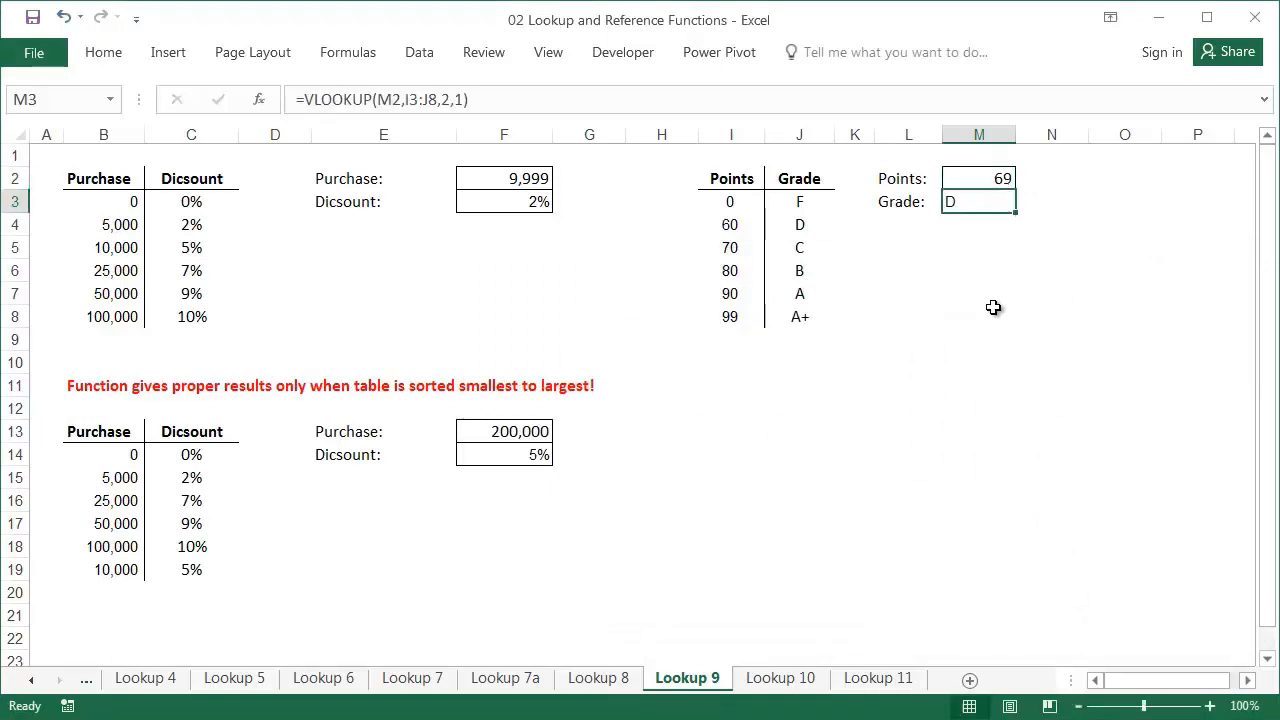
{"action": "key", "text": "Up"}
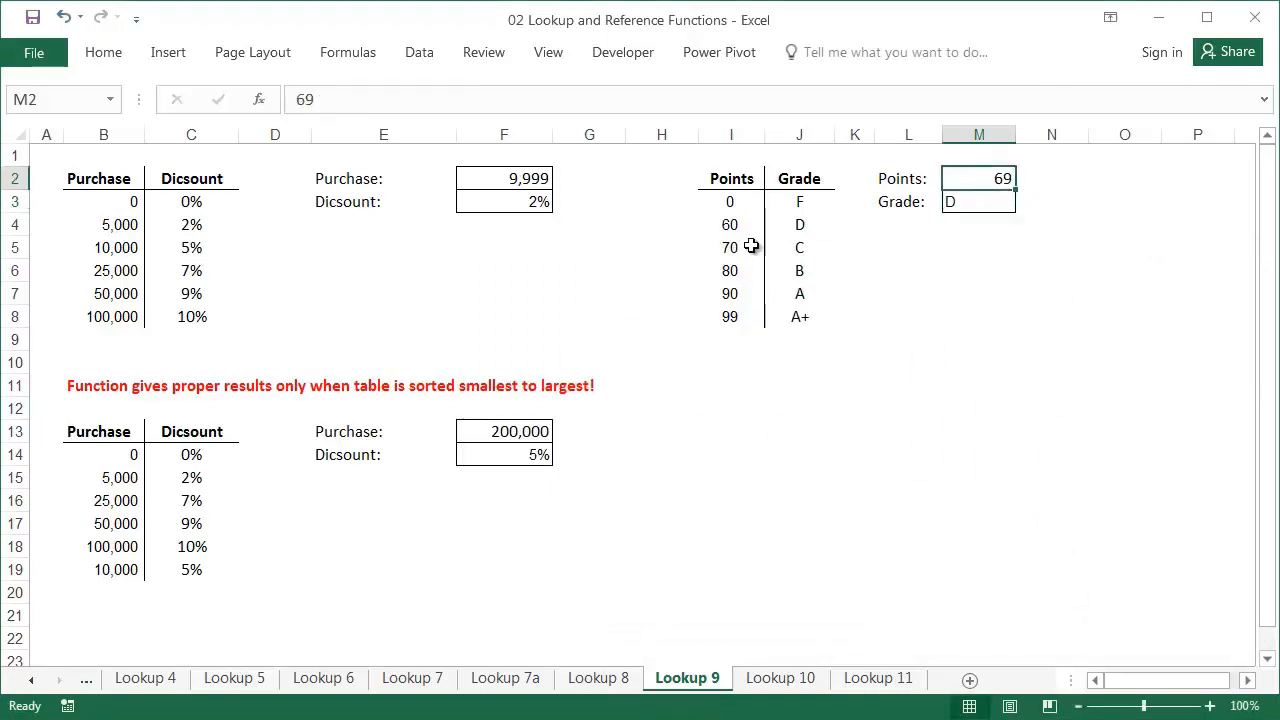
{"action": "type", "text": "70"}
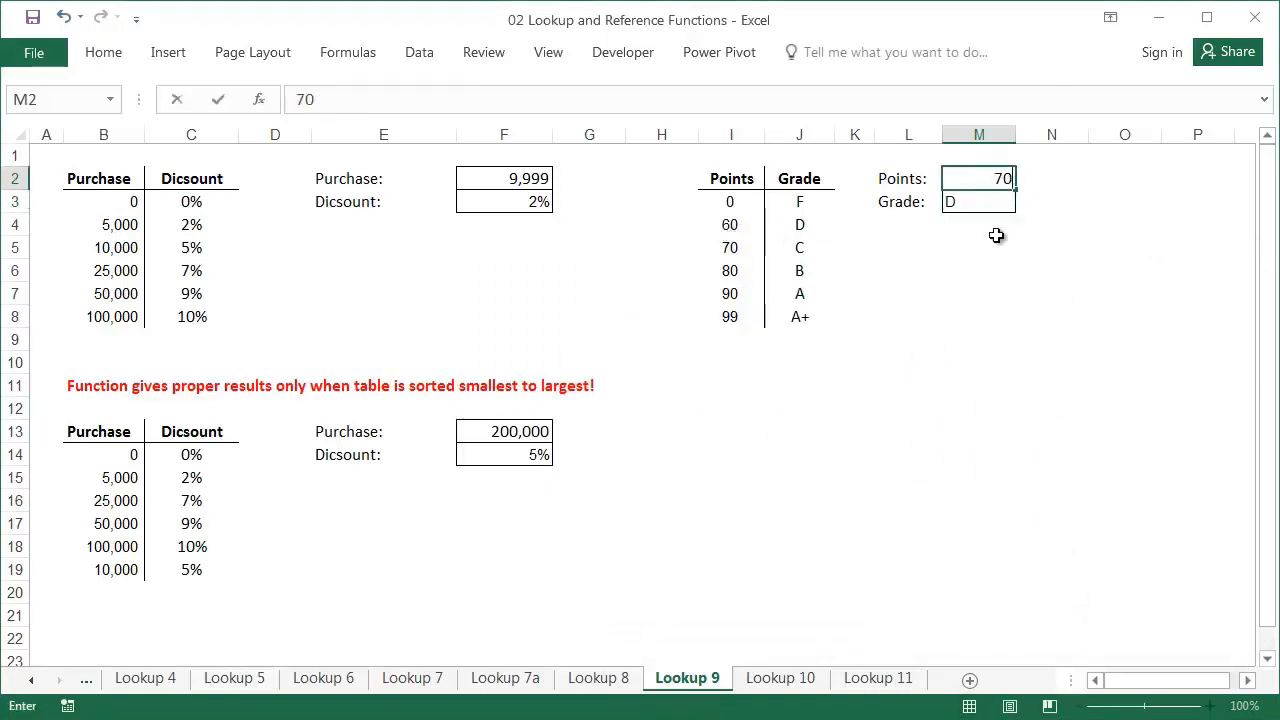
{"action": "key", "text": "Return"}
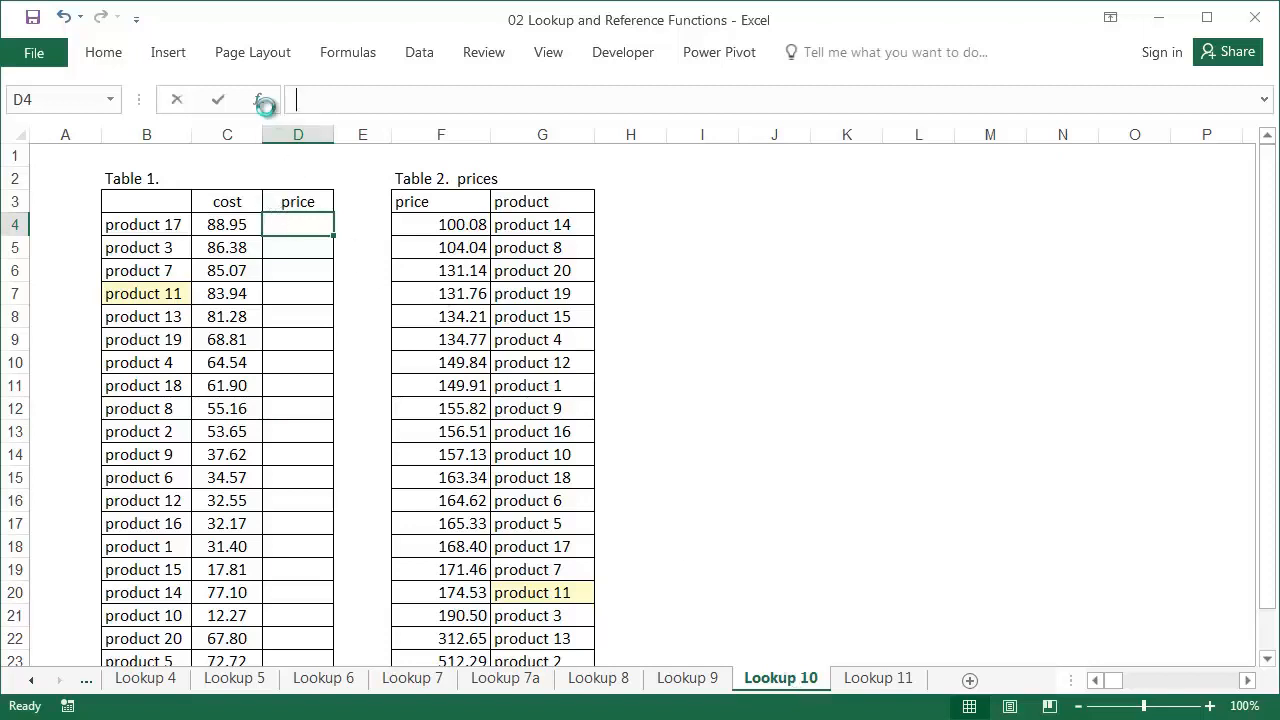
Start a vector-form LOOKUP in D4 of the Lookup 10 sheet with lookup value B4 and locked lookup vector $G$4:$G$23
{"action": "double_click", "coordinate": [655, 415]}
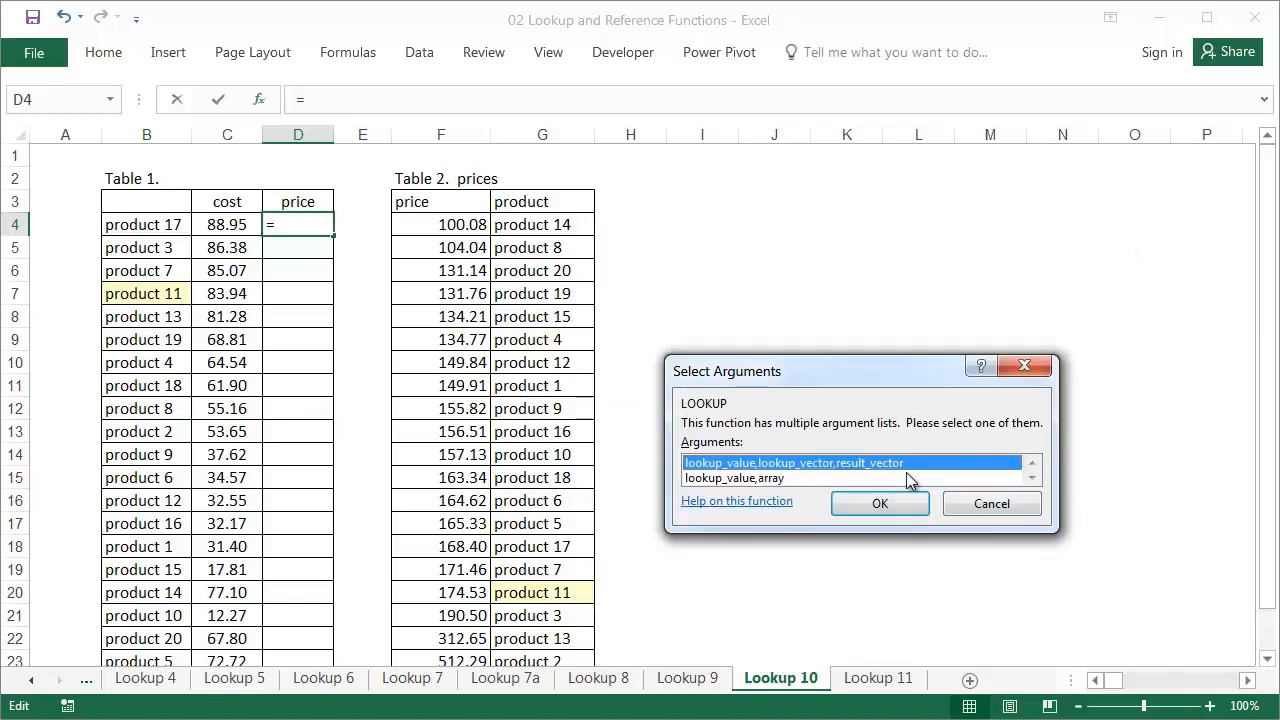
{"action": "left_click", "coordinate": [898, 505]}
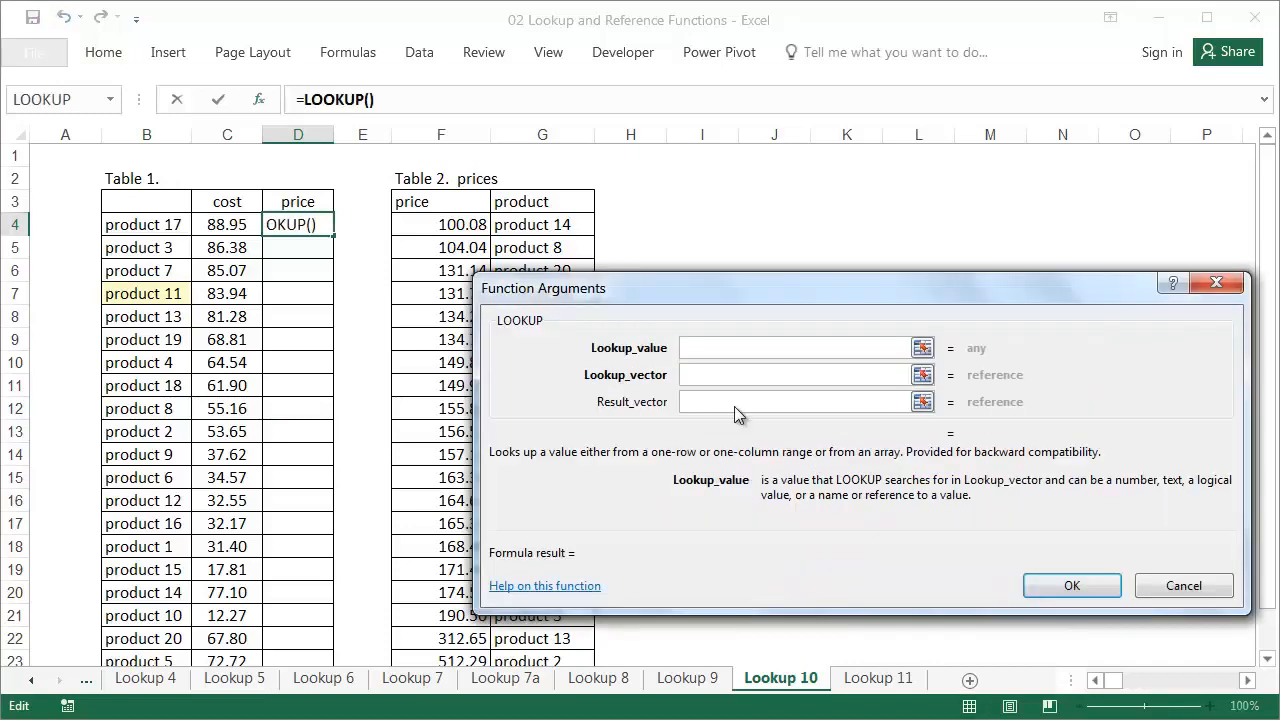
{"action": "left_click", "coordinate": [180, 223]}
{"action": "left_click", "coordinate": [723, 374]}
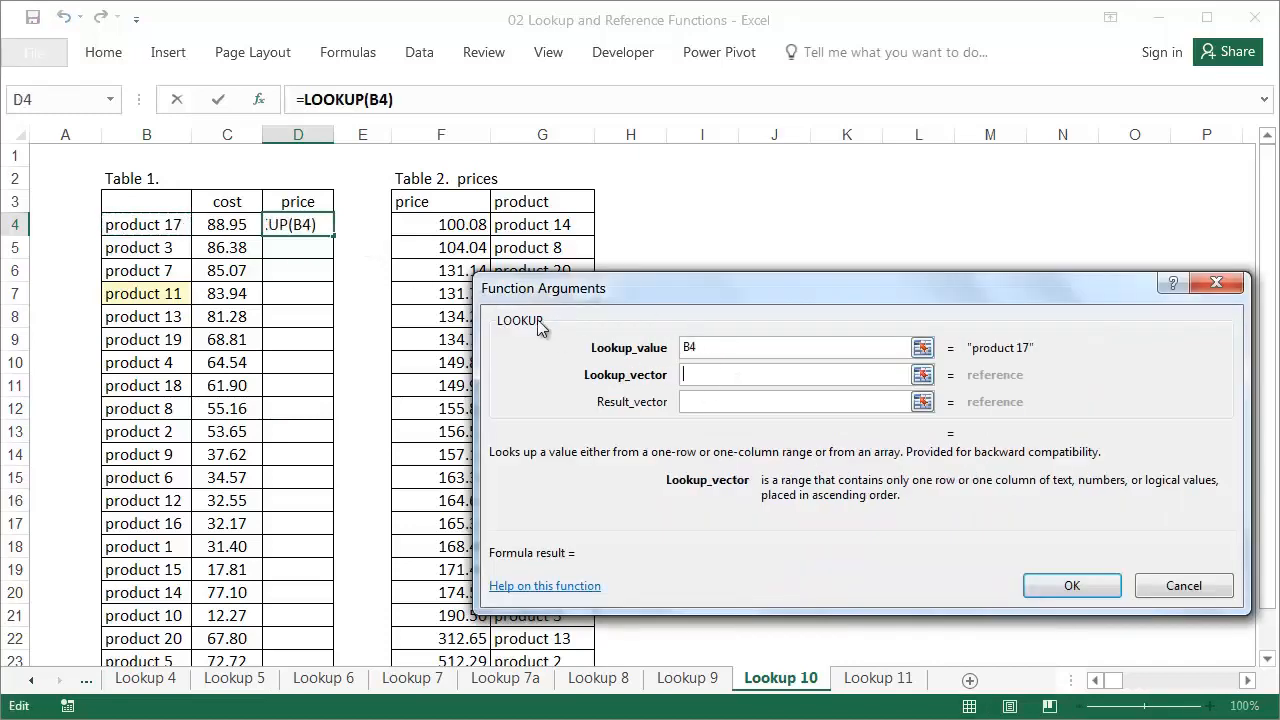
{"action": "left_click_drag", "start_coordinate": [530, 224], "coordinate": [538, 618]}
{"action": "key", "text": "F4"}
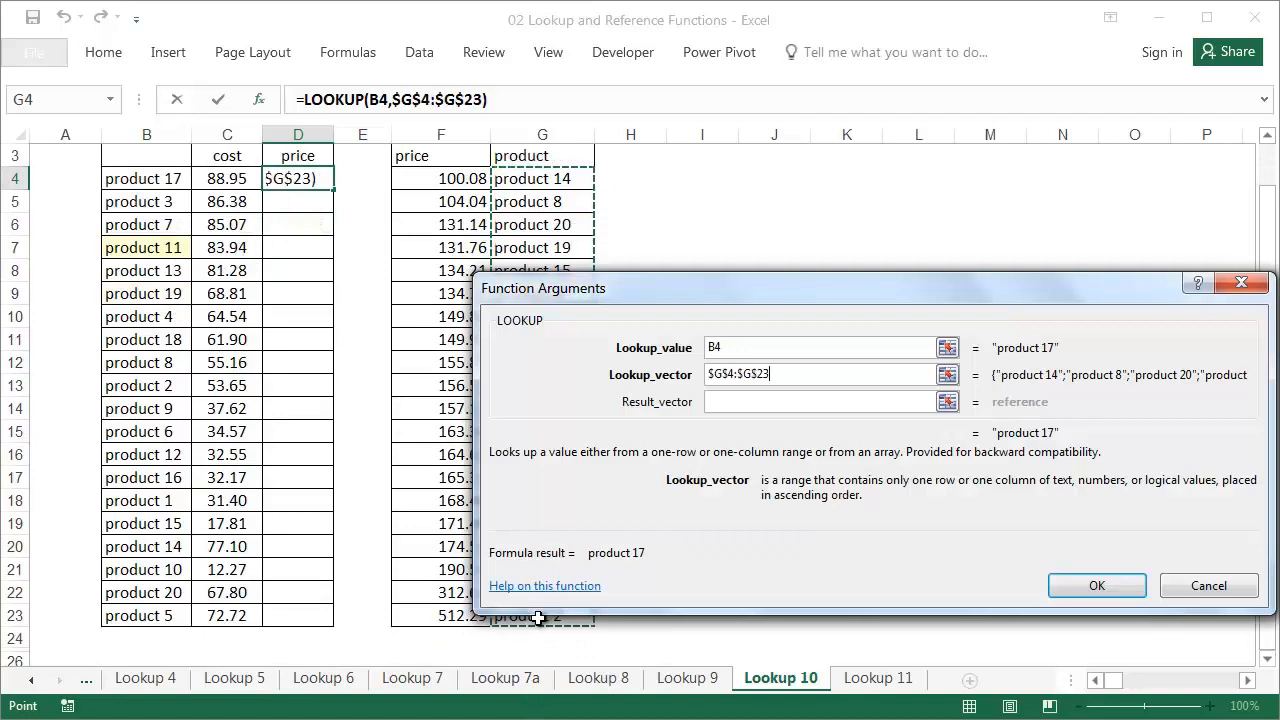
Complete the LOOKUP in D4 with the locked result vector $F$4:$F$23
{"action": "left_click", "coordinate": [718, 405]}
{"action": "scroll", "coordinate": [718, 407], "scroll_direction": "up", "scroll_amount": 1}
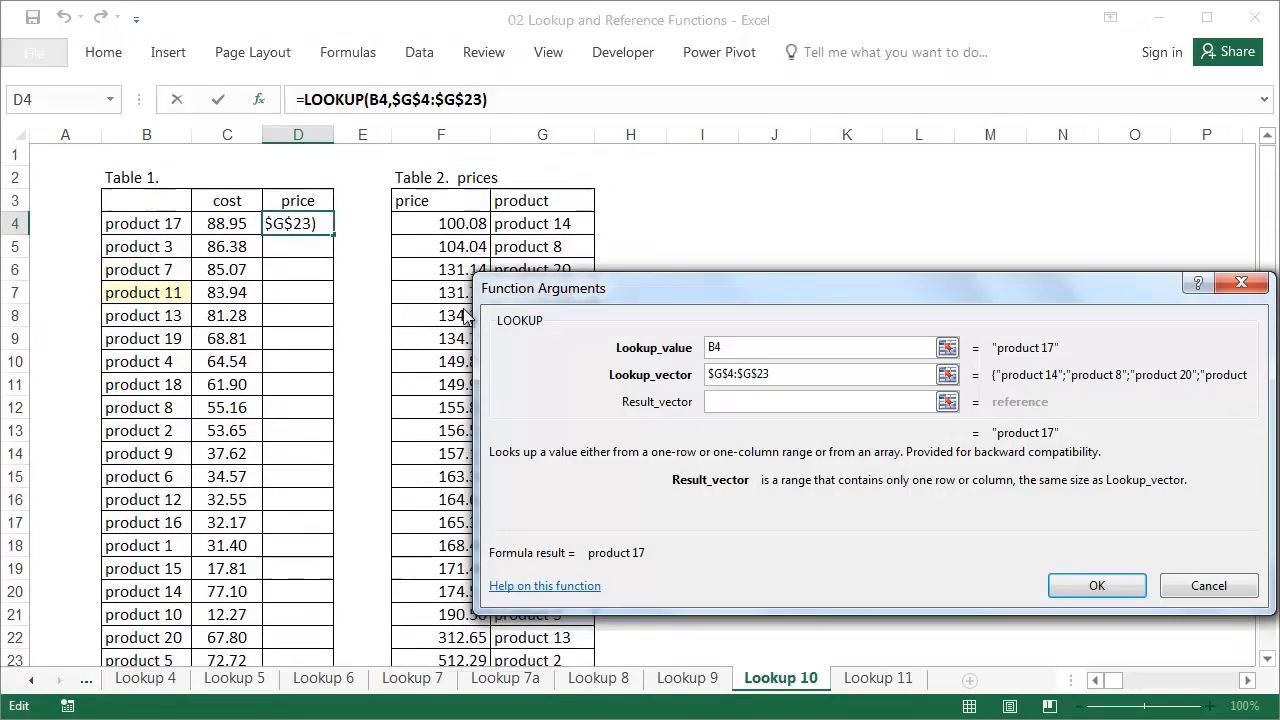
{"action": "left_click_drag", "start_coordinate": [437, 236], "coordinate": [438, 615]}
{"action": "key", "text": "F4"}
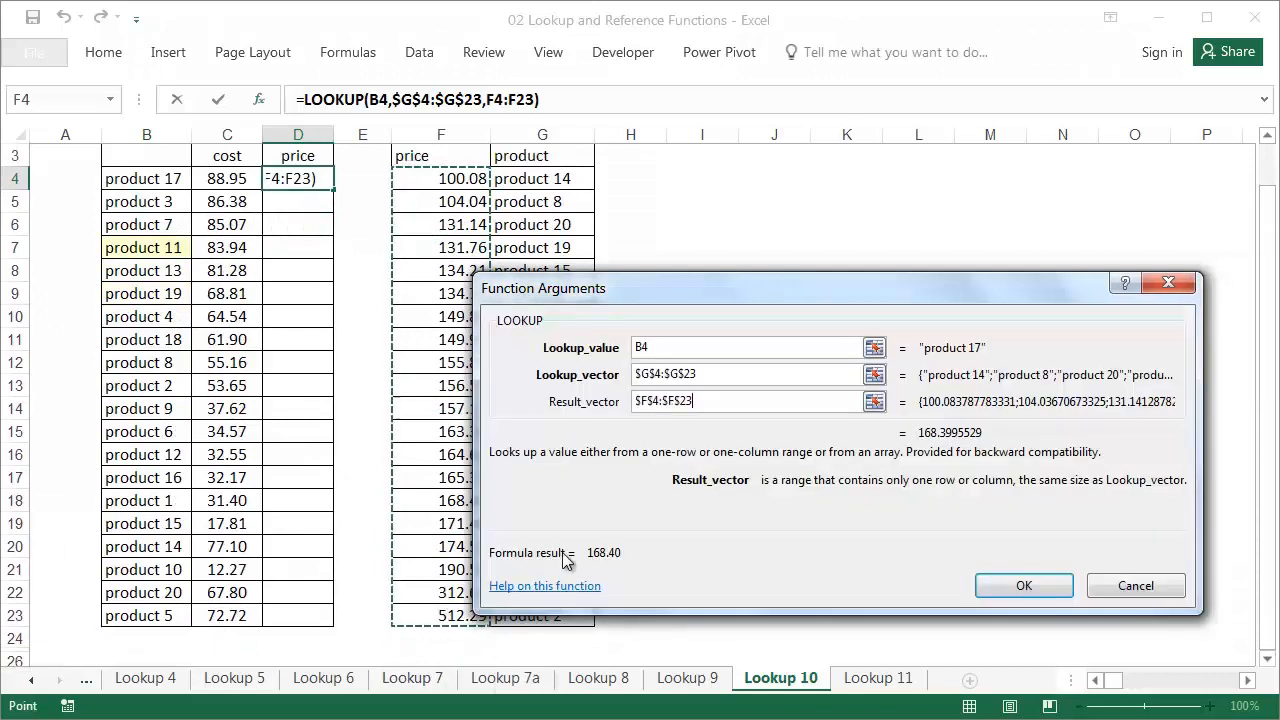
{"action": "left_click", "coordinate": [1024, 586]}
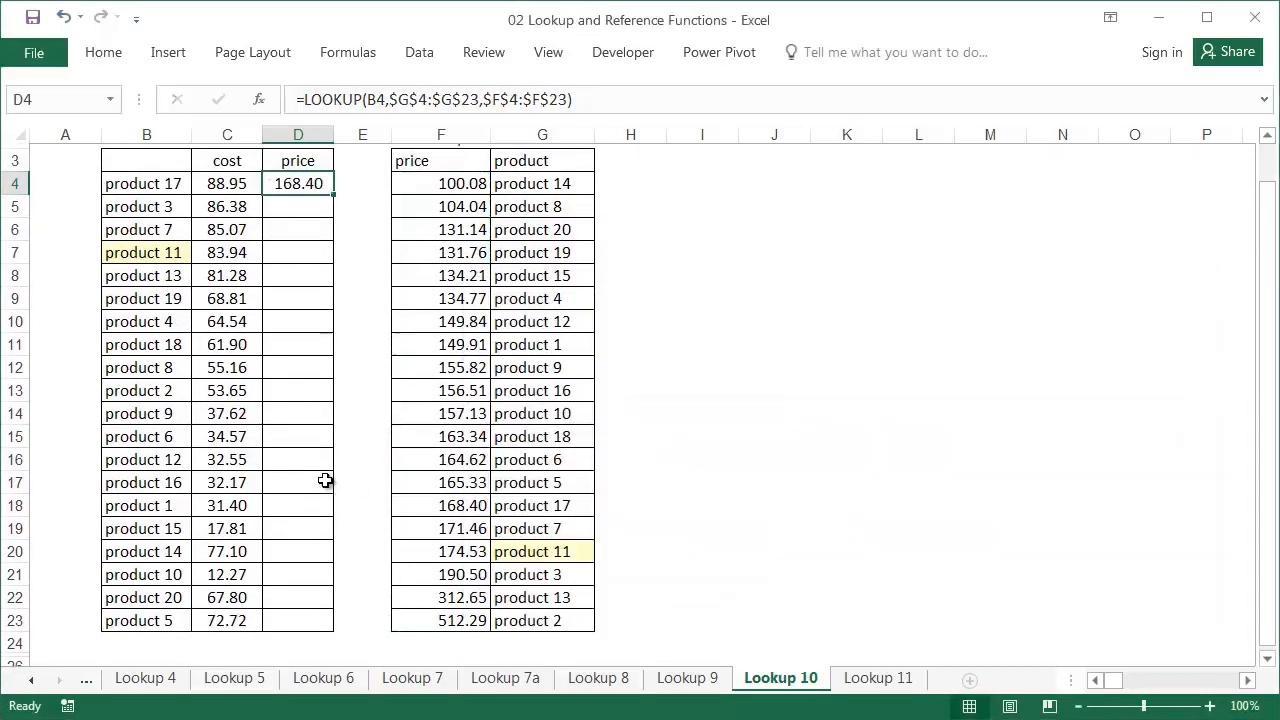
Fill the LOOKUP formula down Table 1's price column and select the product 11 row to check its result
{"action": "scroll", "coordinate": [326, 380], "scroll_direction": "up", "scroll_amount": 1}
{"action": "double_click", "coordinate": [334, 240]}
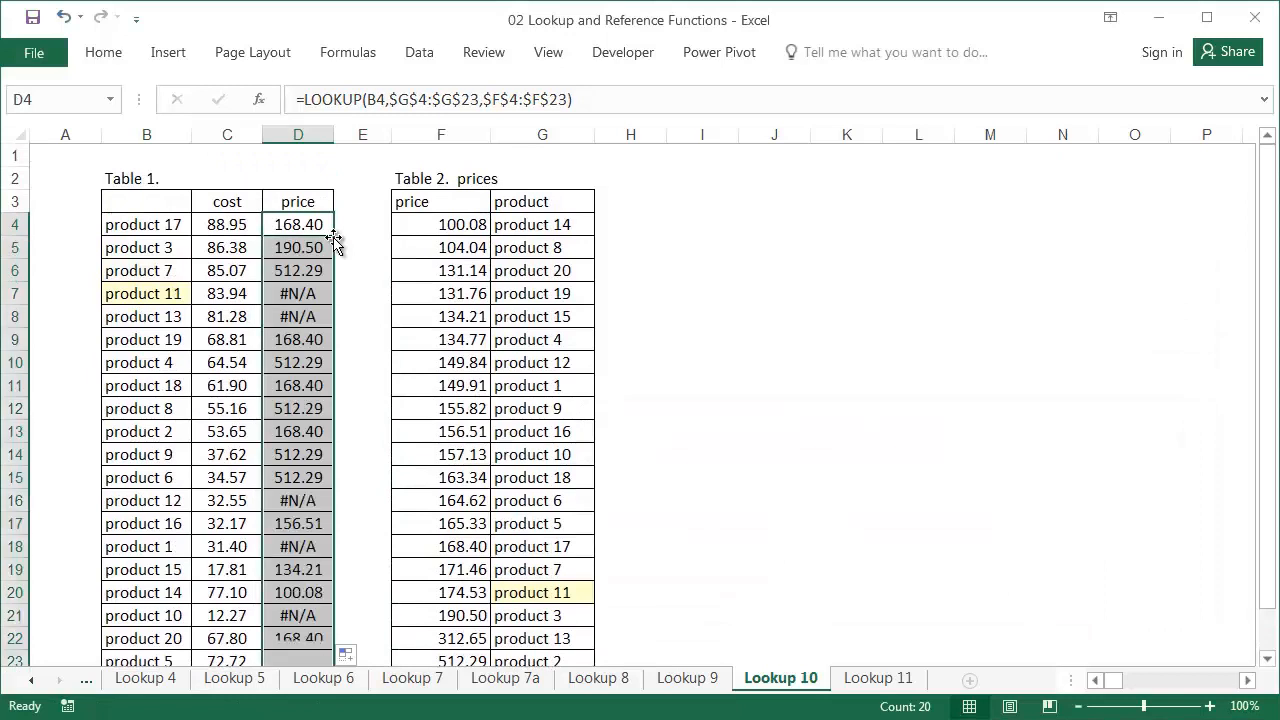
{"action": "left_click_drag", "start_coordinate": [154, 294], "coordinate": [314, 291]}
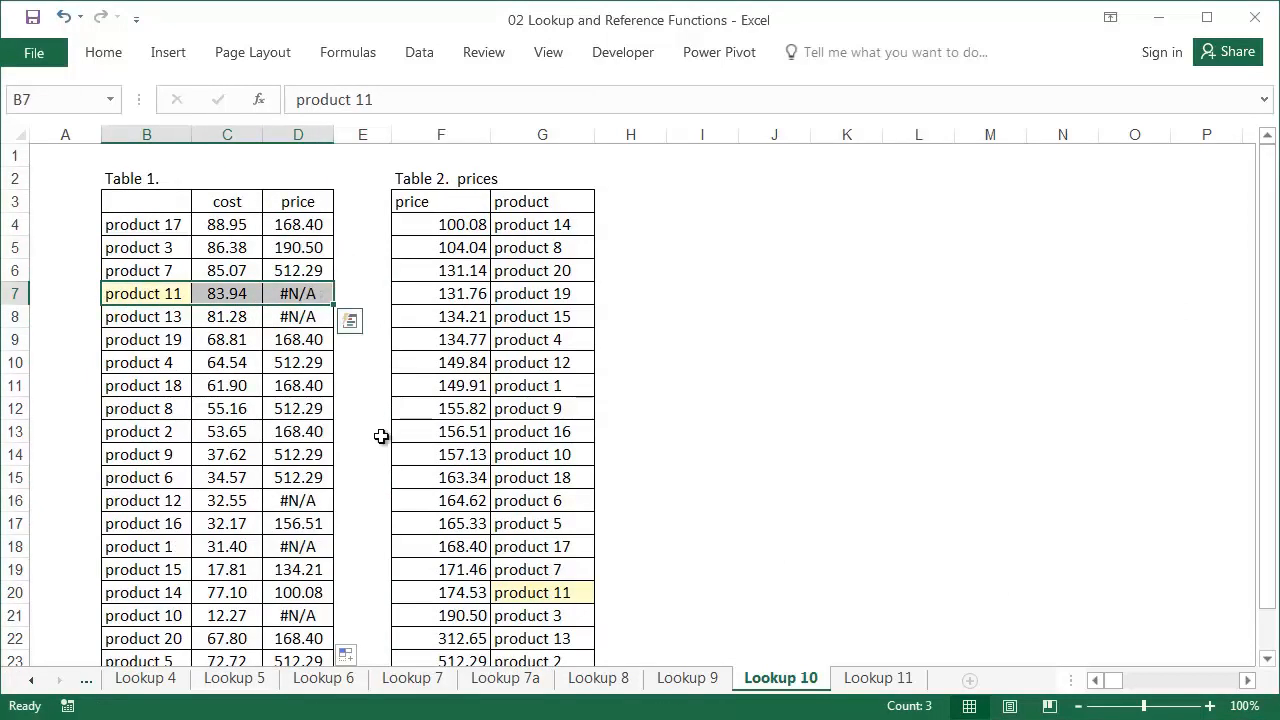
Sort Table 2's rows F4:G23 by column G from A to Z and compare the product 11 rows in both tables
{"action": "left_click_drag", "start_coordinate": [445, 592], "coordinate": [526, 592]}
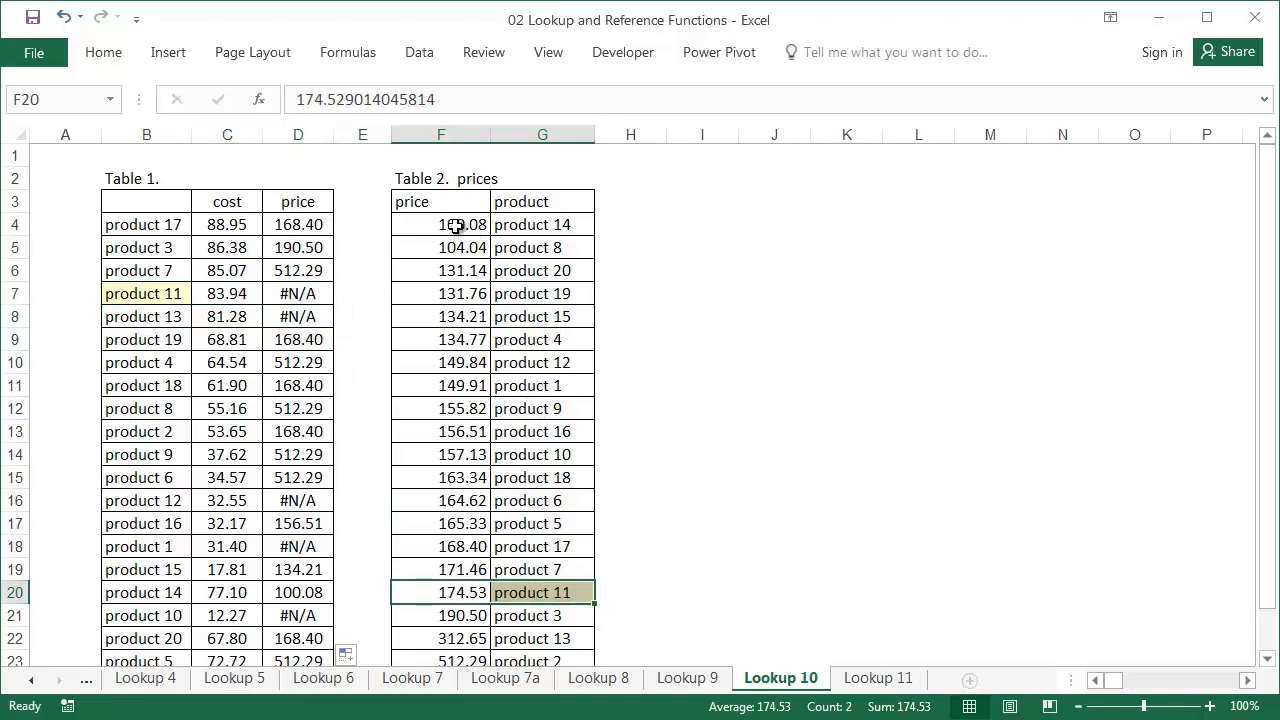
{"action": "left_click_drag", "start_coordinate": [457, 226], "coordinate": [531, 611]}
{"action": "scroll", "coordinate": [530, 546], "scroll_direction": "up", "scroll_amount": 1}
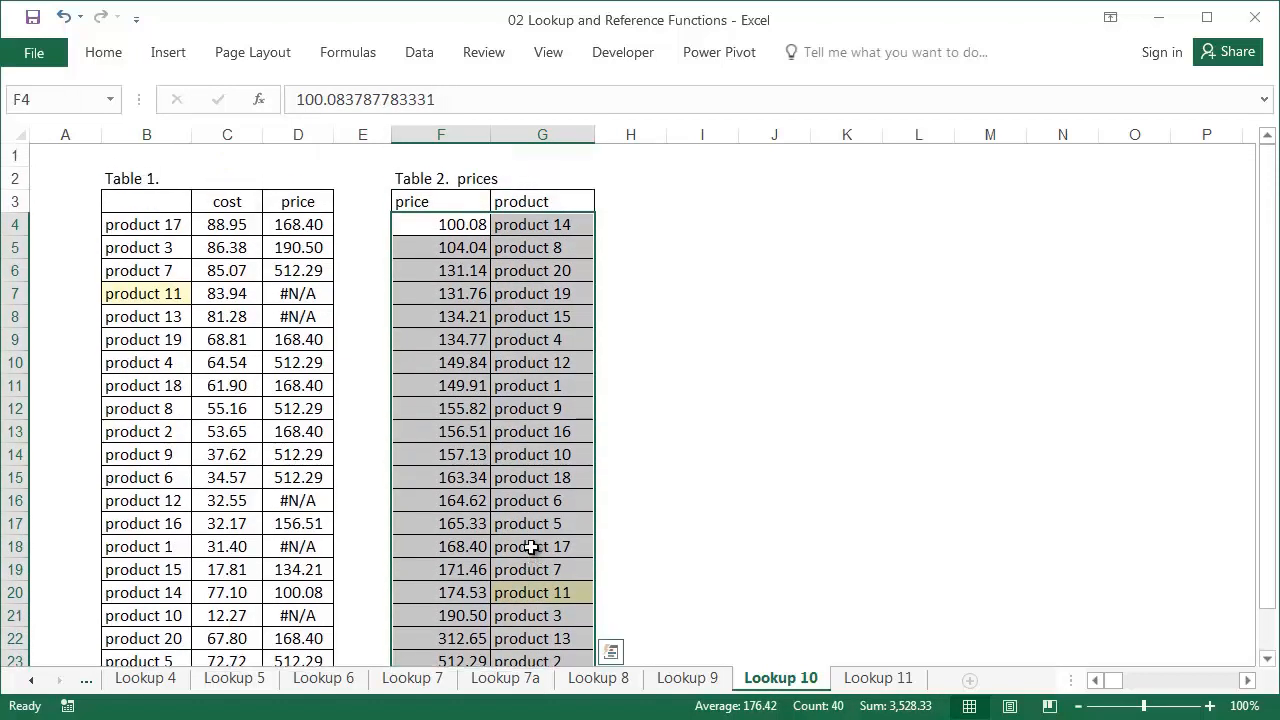
{"action": "right_click", "coordinate": [540, 316]}
{"action": "mouse_move", "coordinate": [701, 567]}
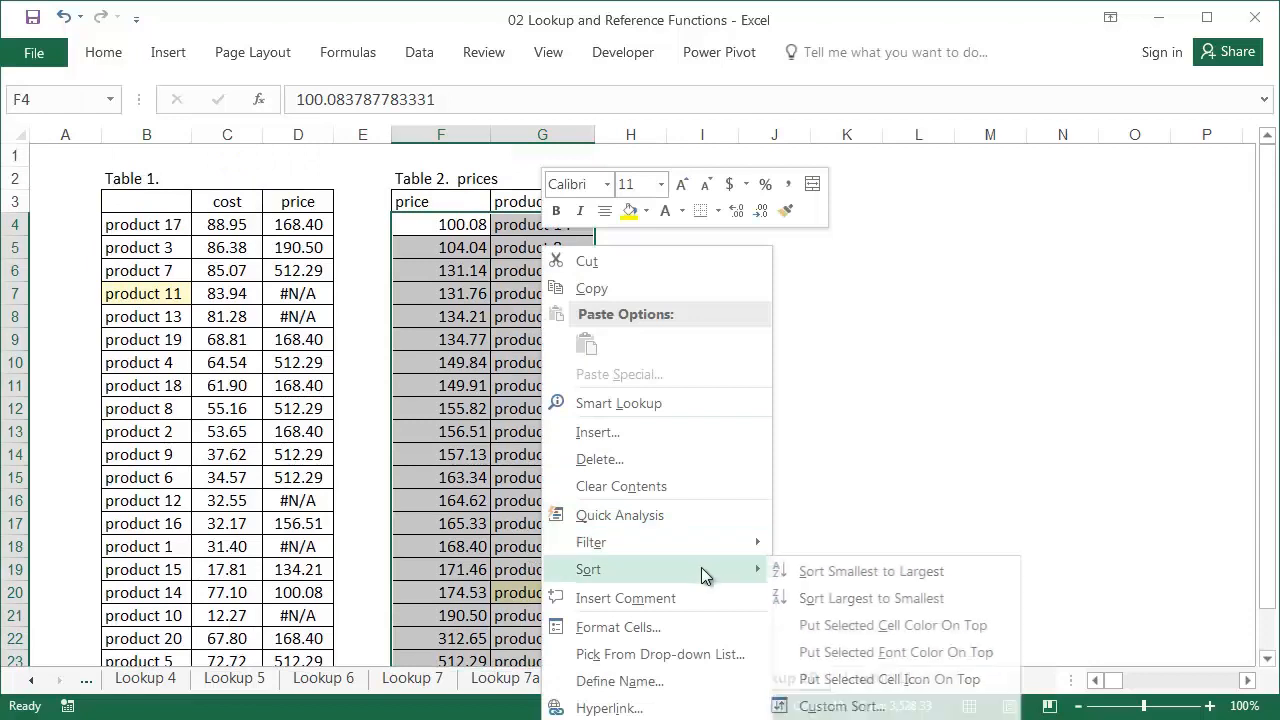
{"action": "left_click", "coordinate": [848, 706]}
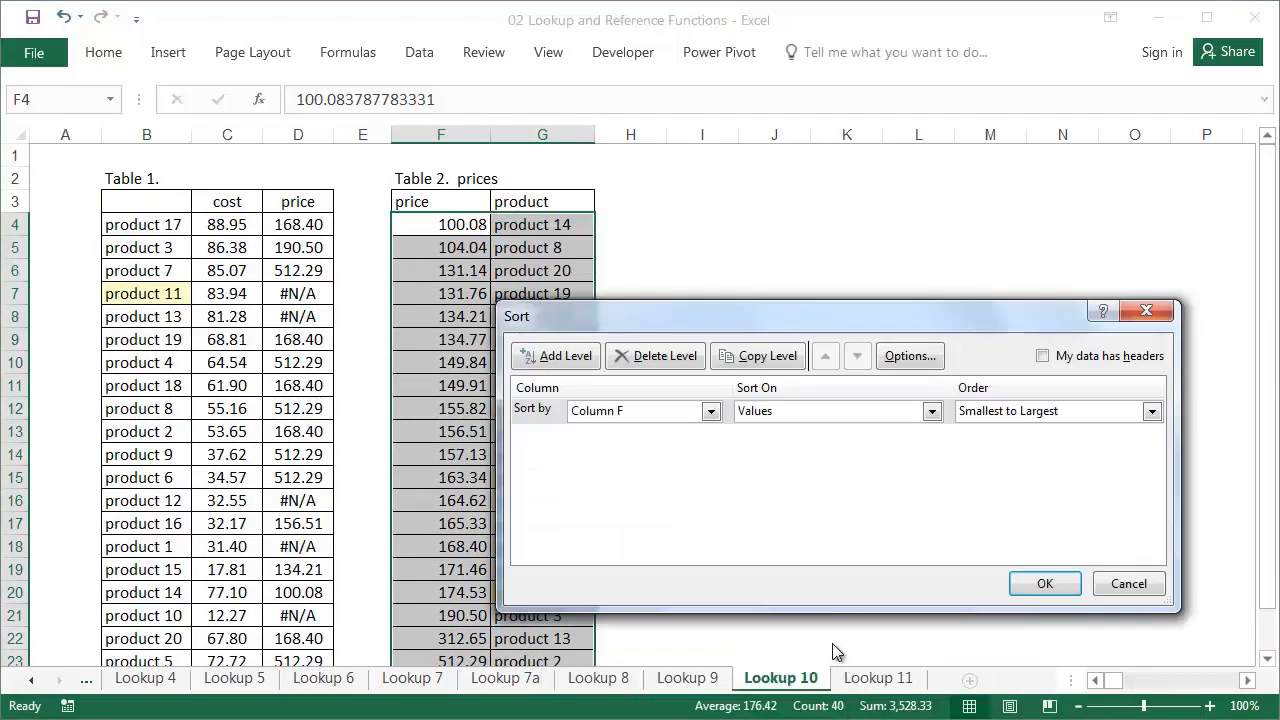
{"action": "left_click", "coordinate": [710, 411]}
{"action": "left_click", "coordinate": [690, 445]}
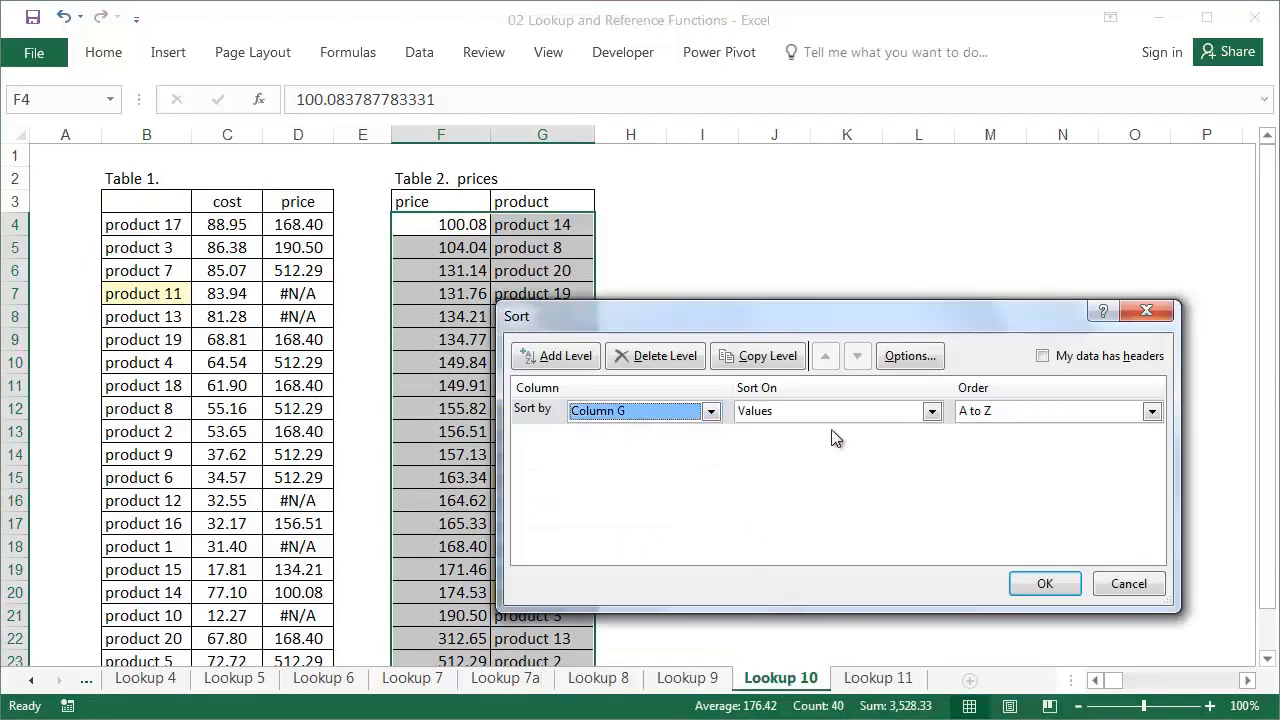
{"action": "left_click", "coordinate": [1046, 583]}
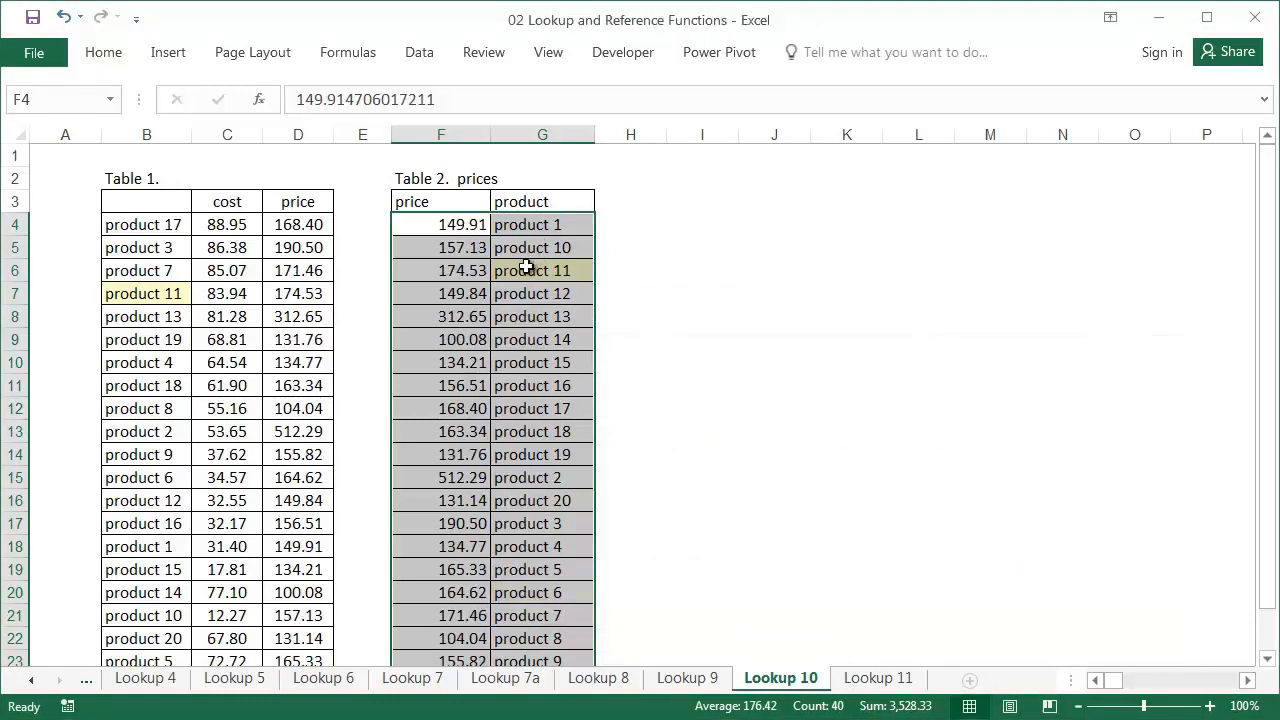
{"action": "left_click_drag", "start_coordinate": [530, 270], "coordinate": [445, 270]}
{"action": "left_click_drag", "start_coordinate": [180, 294], "coordinate": [277, 297]}
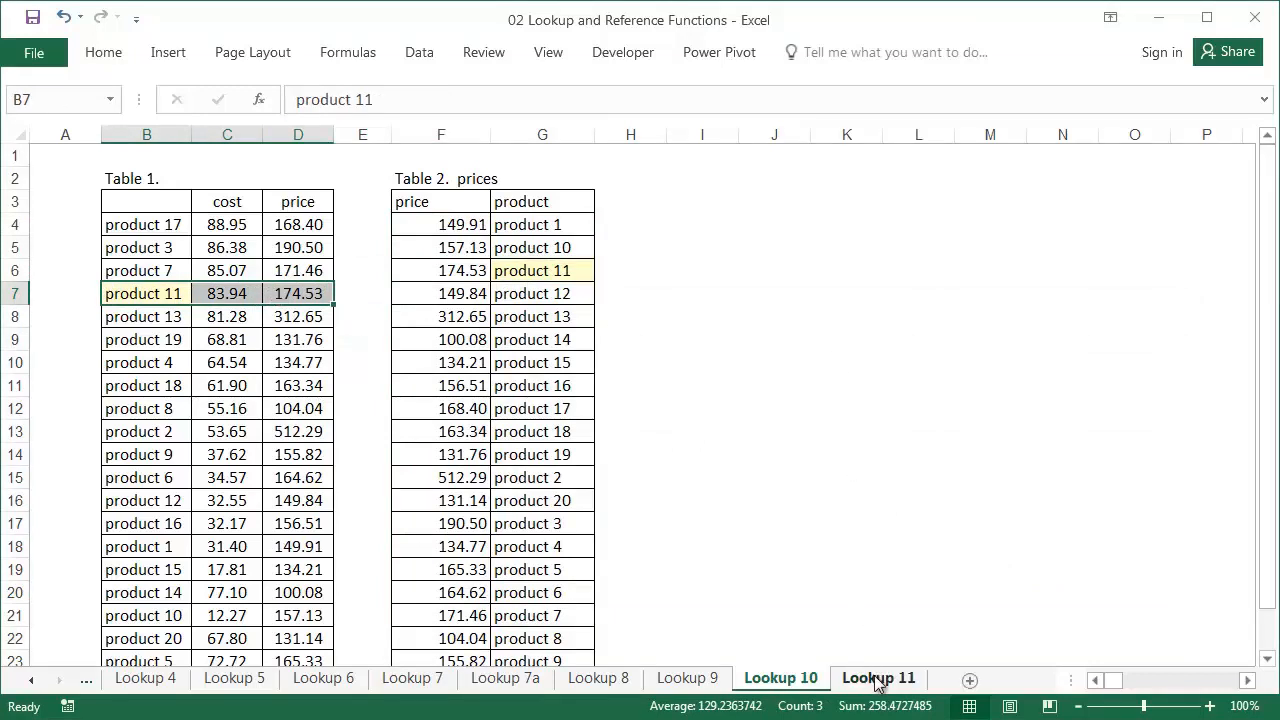
Open the Lookup 11 sheet and insert a MATCH function in cell D18
{"action": "left_click", "coordinate": [877, 679]}
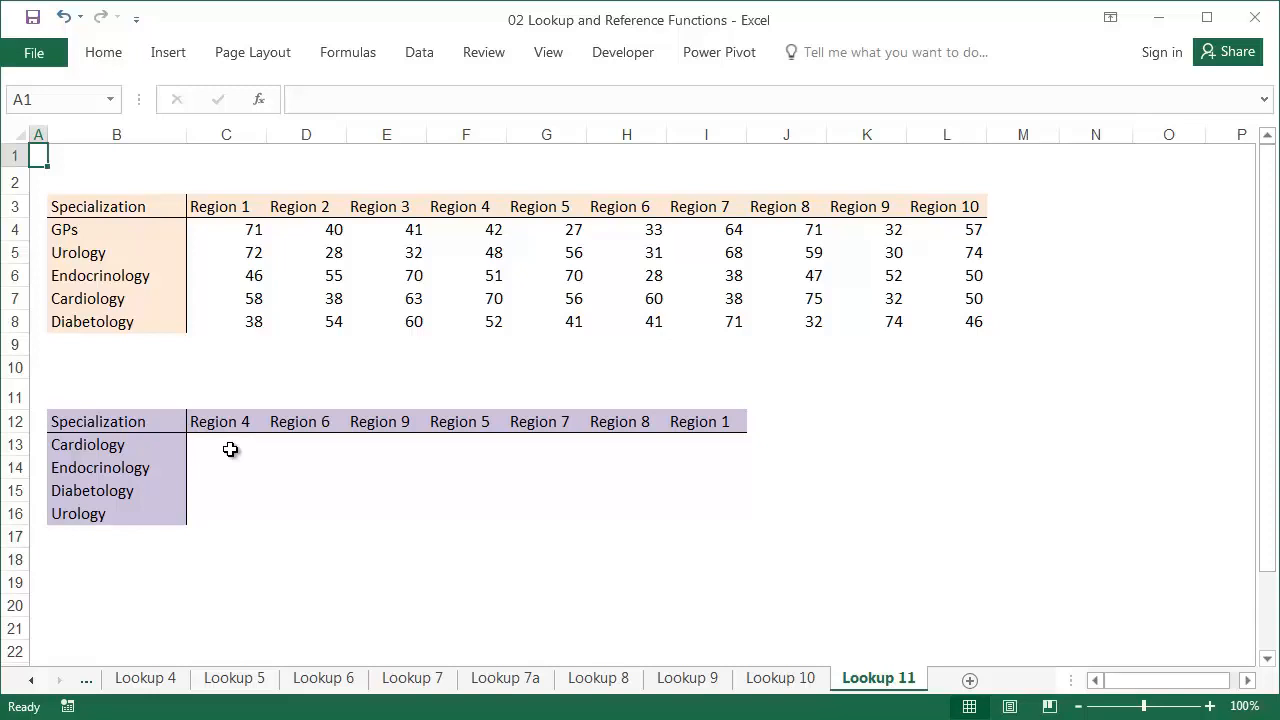
{"action": "left_click", "coordinate": [239, 540]}
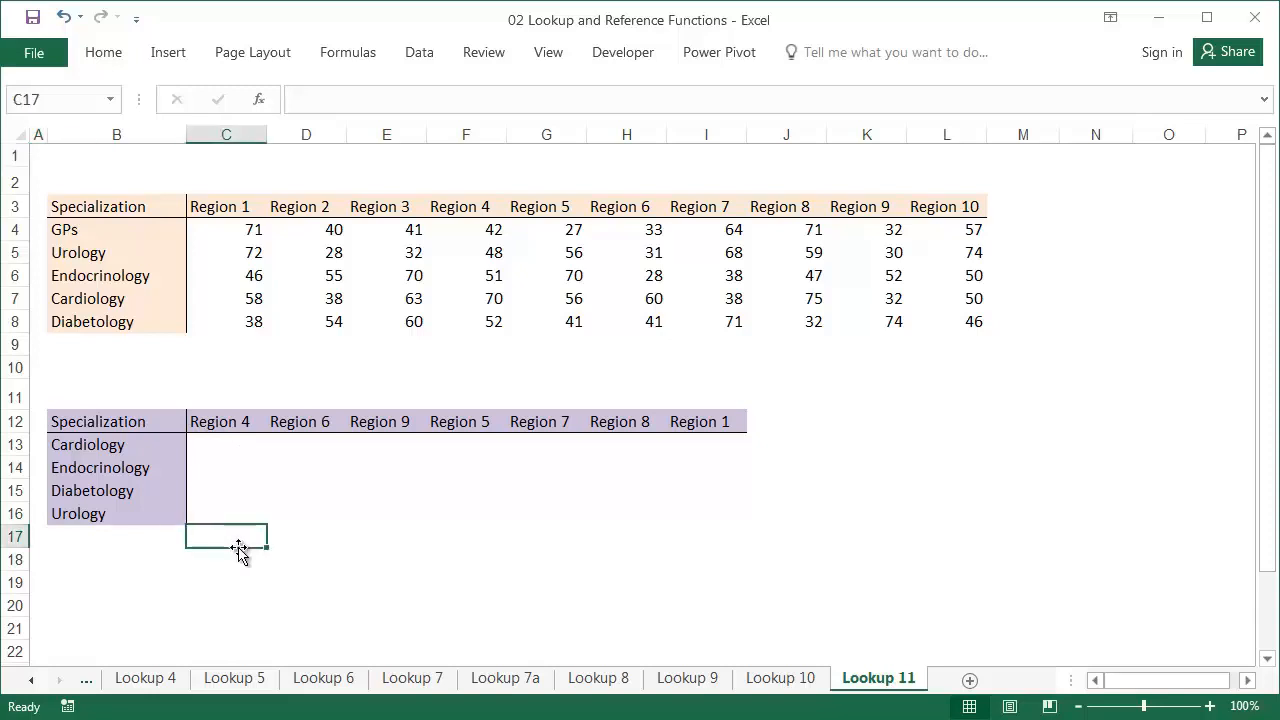
{"action": "left_click", "coordinate": [241, 560]}
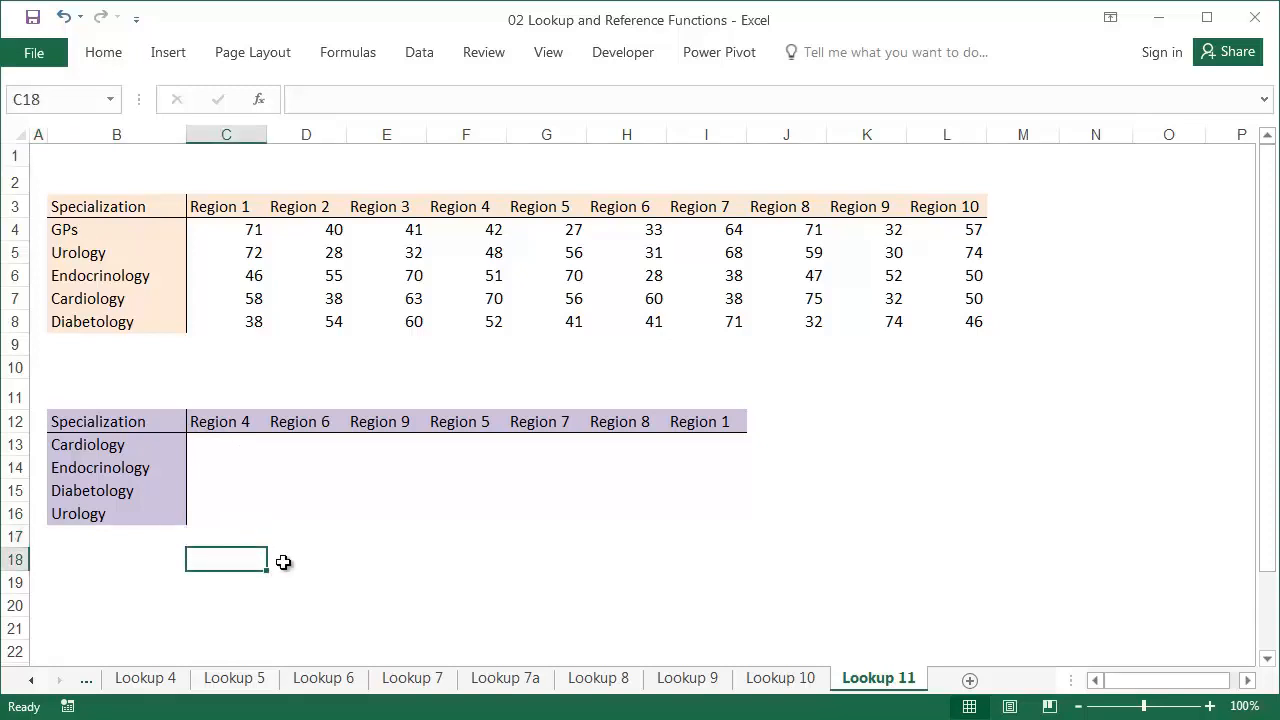
{"action": "left_click", "coordinate": [283, 562]}
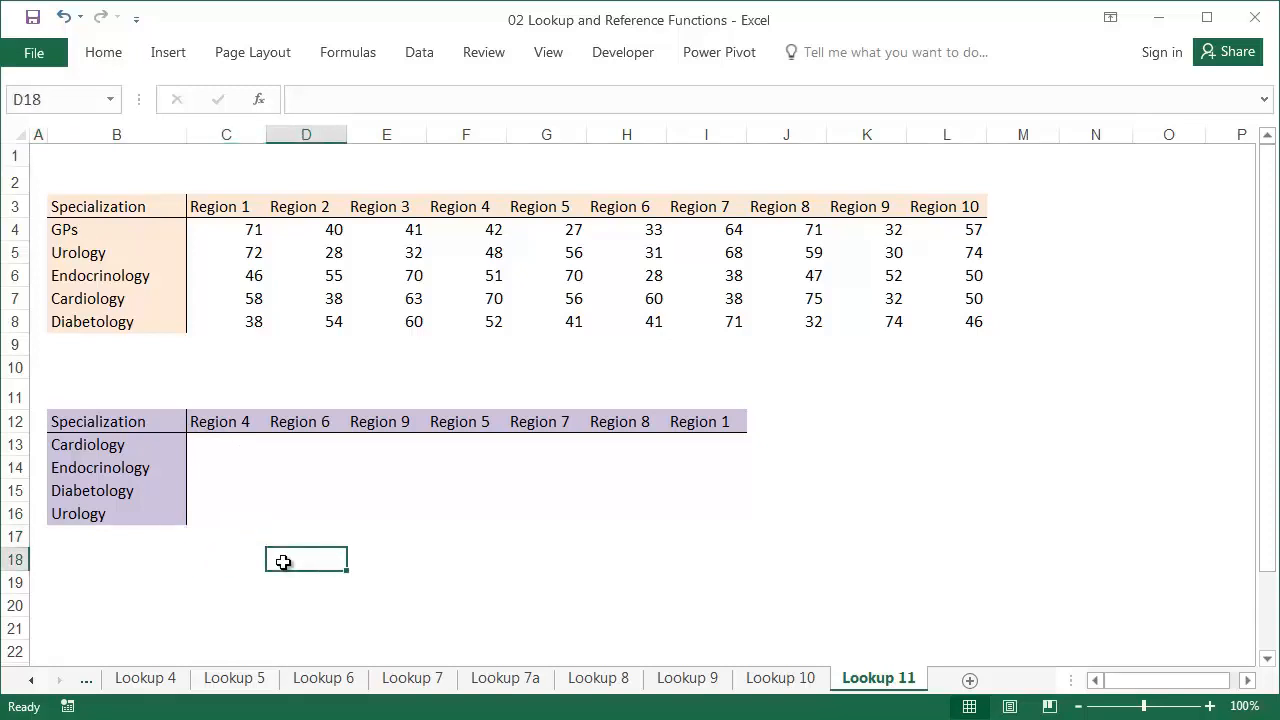
{"action": "left_click", "coordinate": [259, 99]}
{"action": "type", "text": "match"}
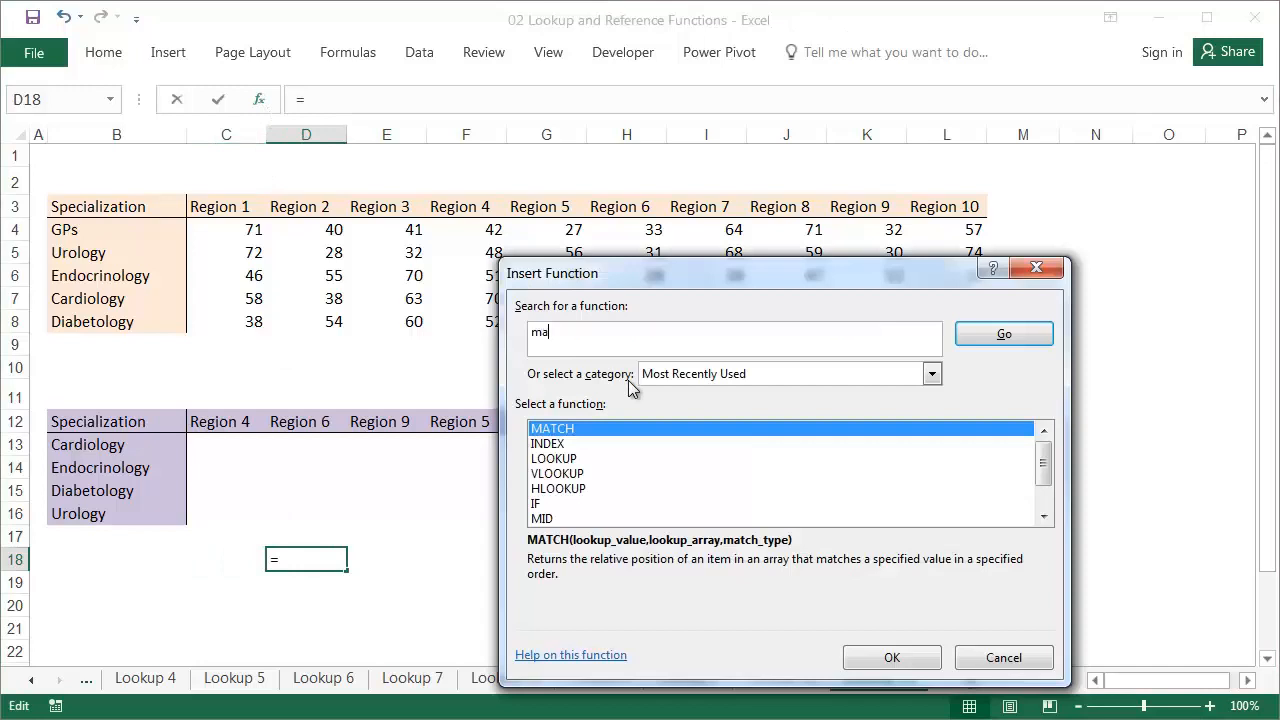
{"action": "key", "text": "Return"}
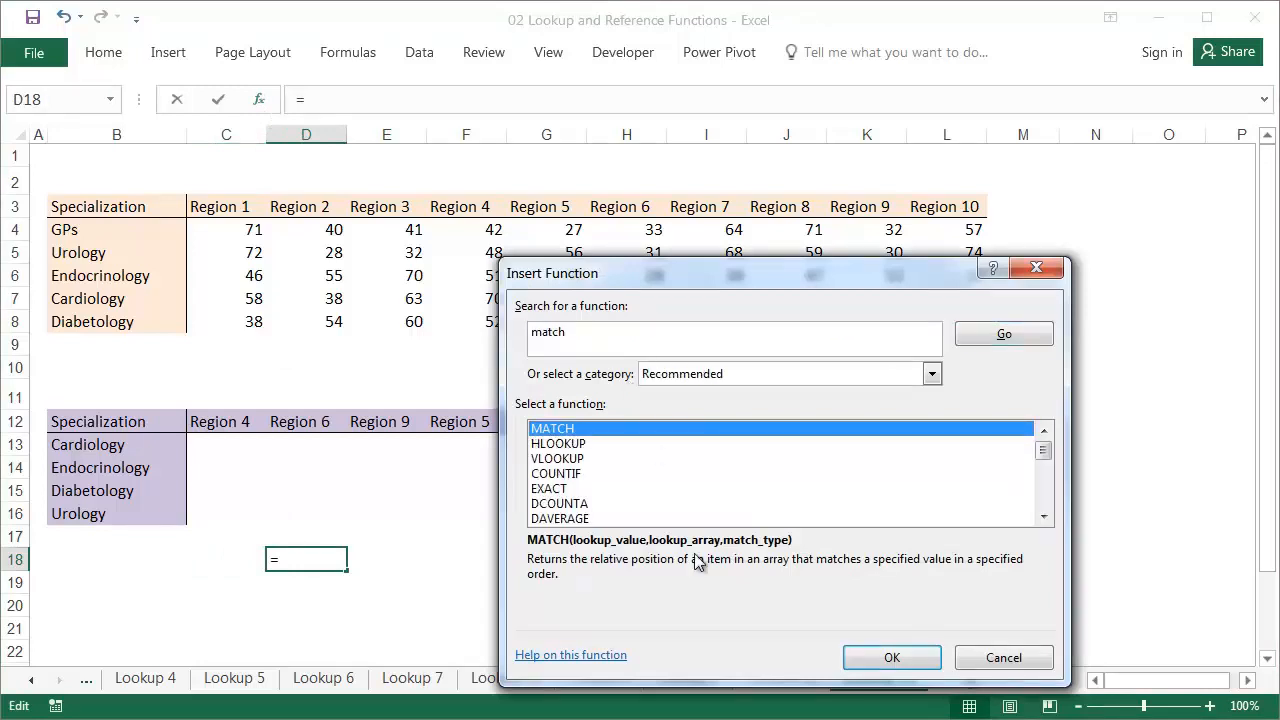
{"action": "left_click", "coordinate": [891, 657]}
Complete the MATCH in D18 with lookup value B13, lookup array B4:B8 and match type 0
{"action": "left_click", "coordinate": [149, 444]}
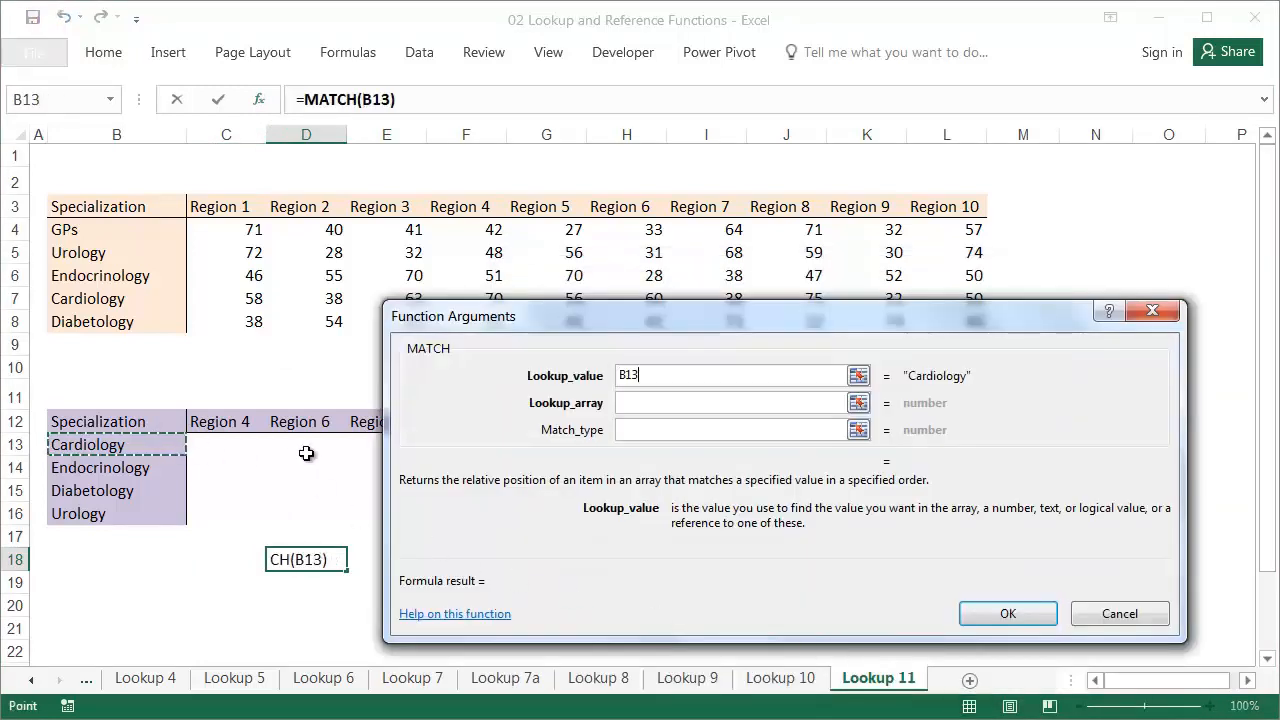
{"action": "left_click", "coordinate": [660, 402]}
{"action": "left_click_drag", "start_coordinate": [172, 231], "coordinate": [158, 322]}
{"action": "left_click", "coordinate": [594, 430]}
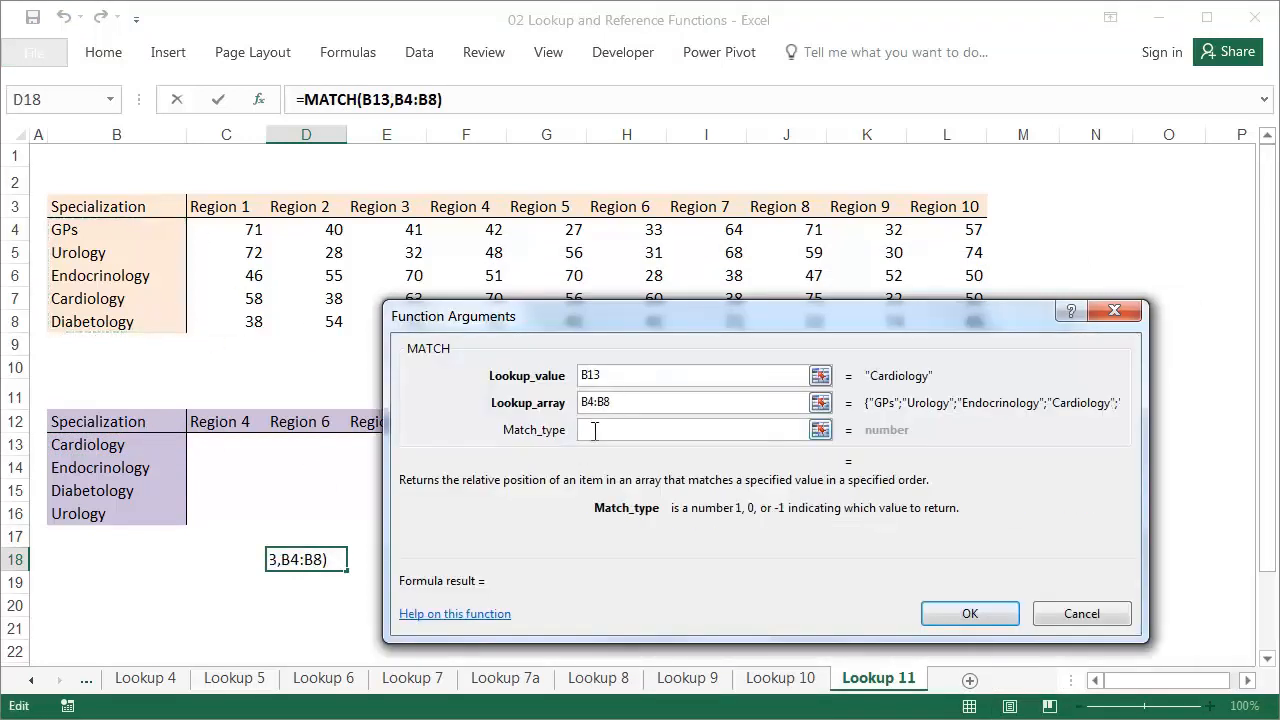
{"action": "type", "text": "0"}
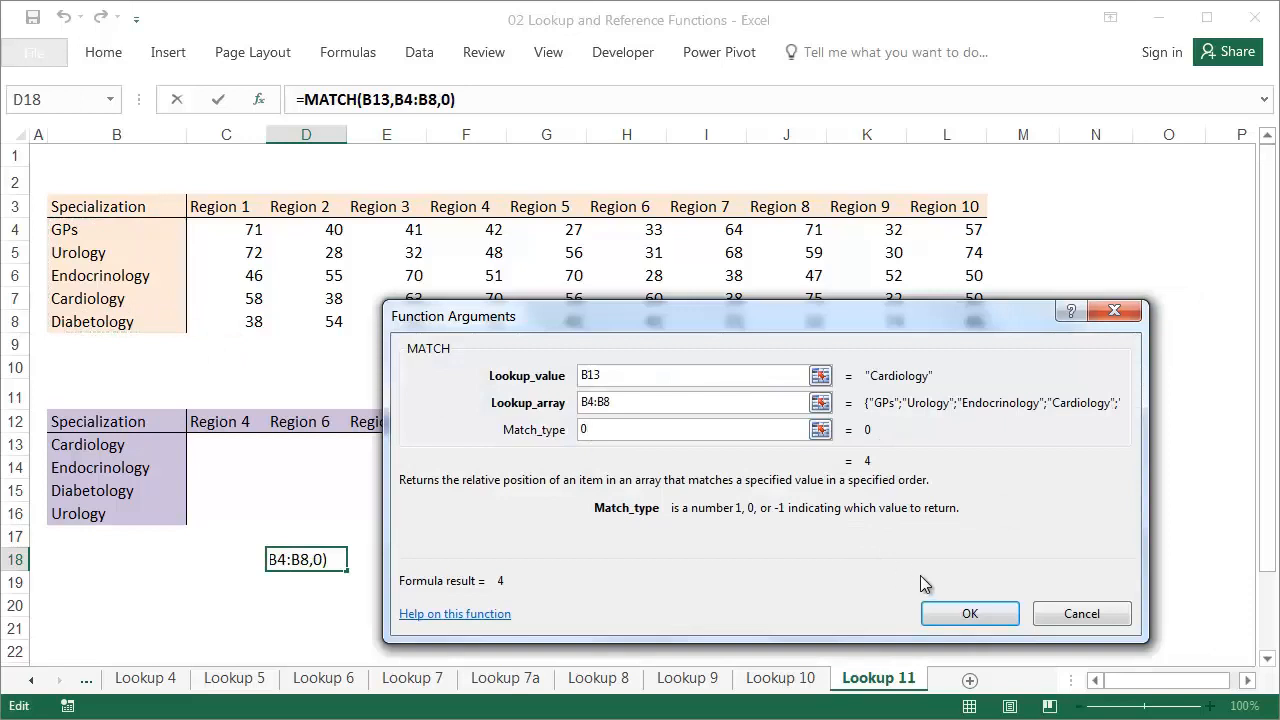
{"action": "left_click", "coordinate": [955, 615]}
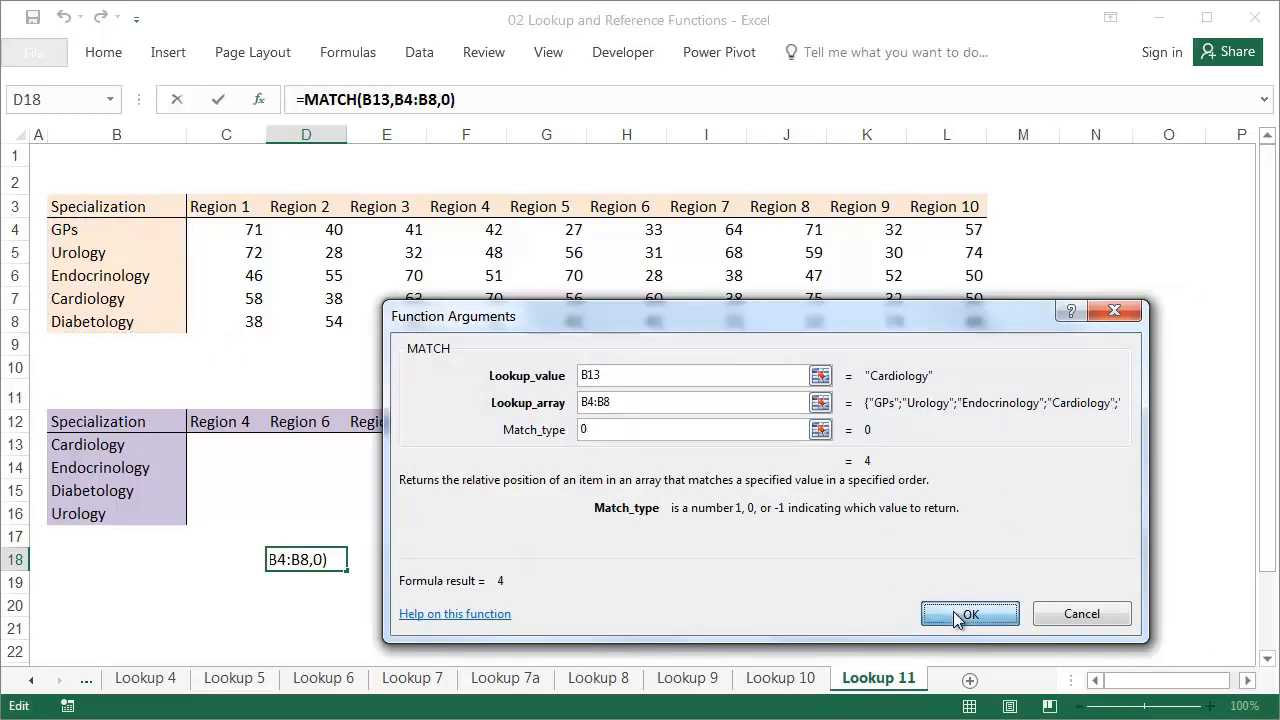
Enter a MATCH function in E18 with lookup value C12, lookup array C3:L3 and match type 0
{"action": "left_click", "coordinate": [400, 556]}
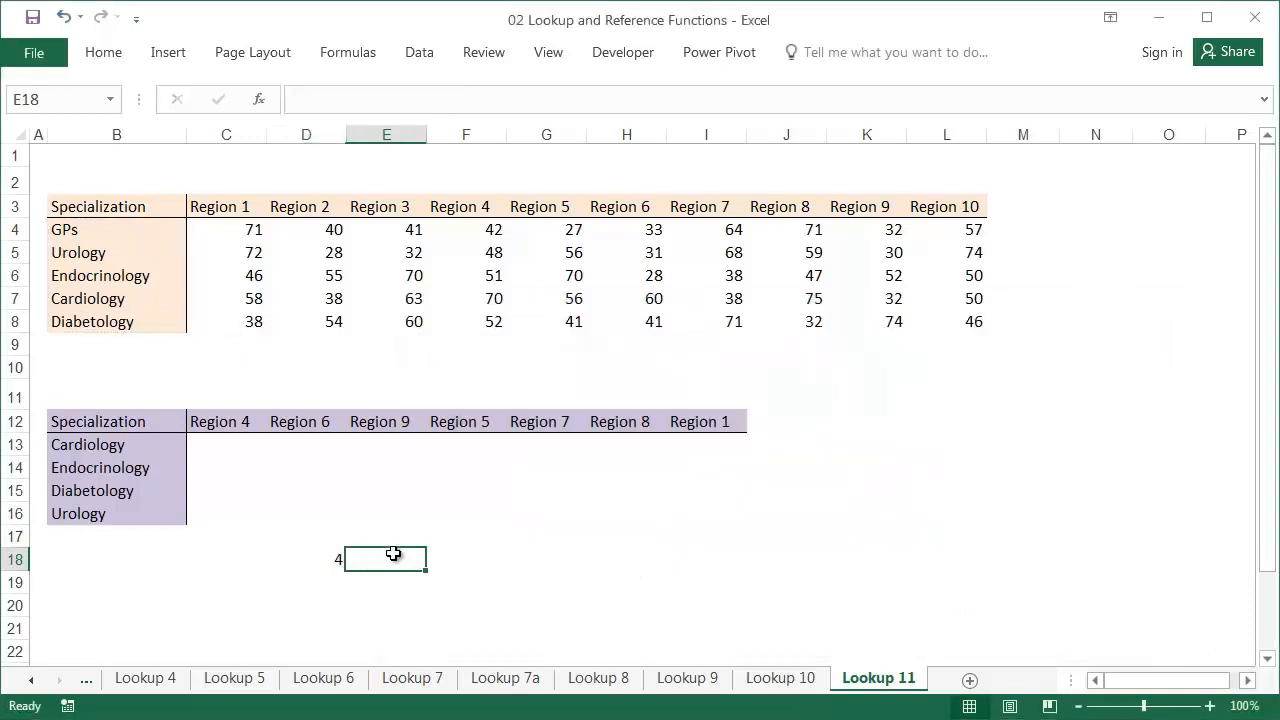
{"action": "left_click", "coordinate": [259, 99]}
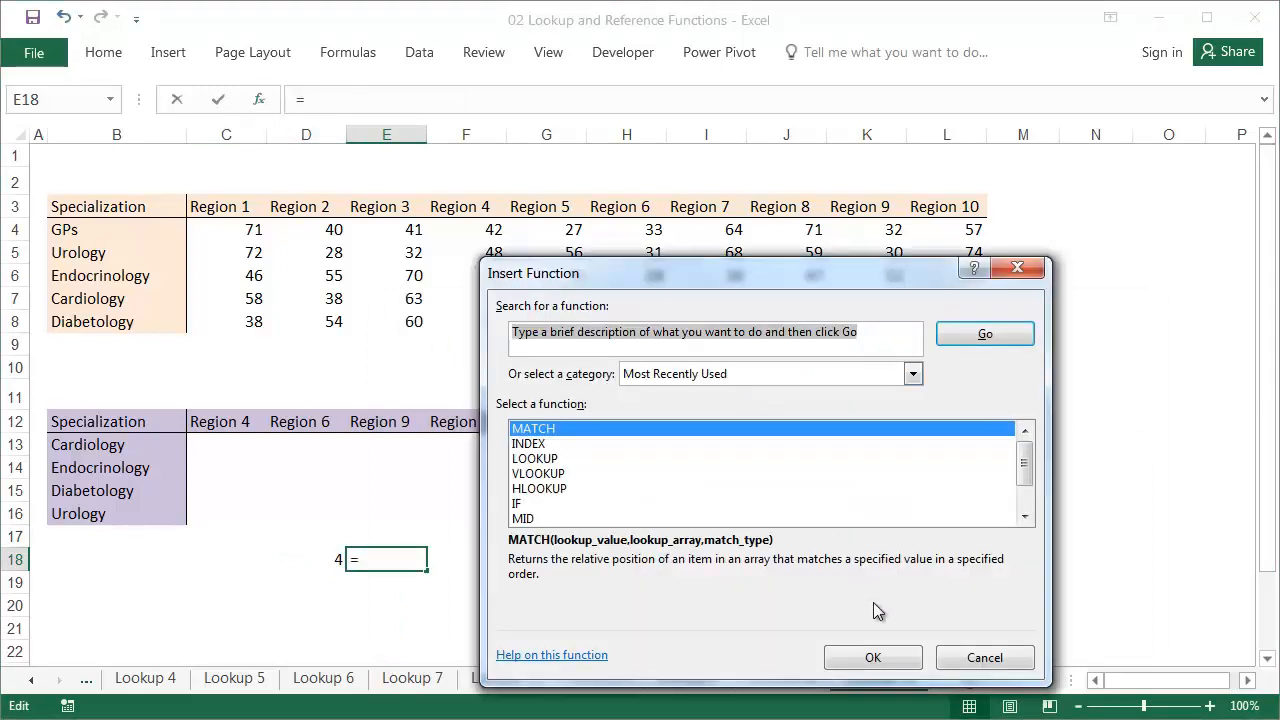
{"action": "left_click", "coordinate": [872, 657]}
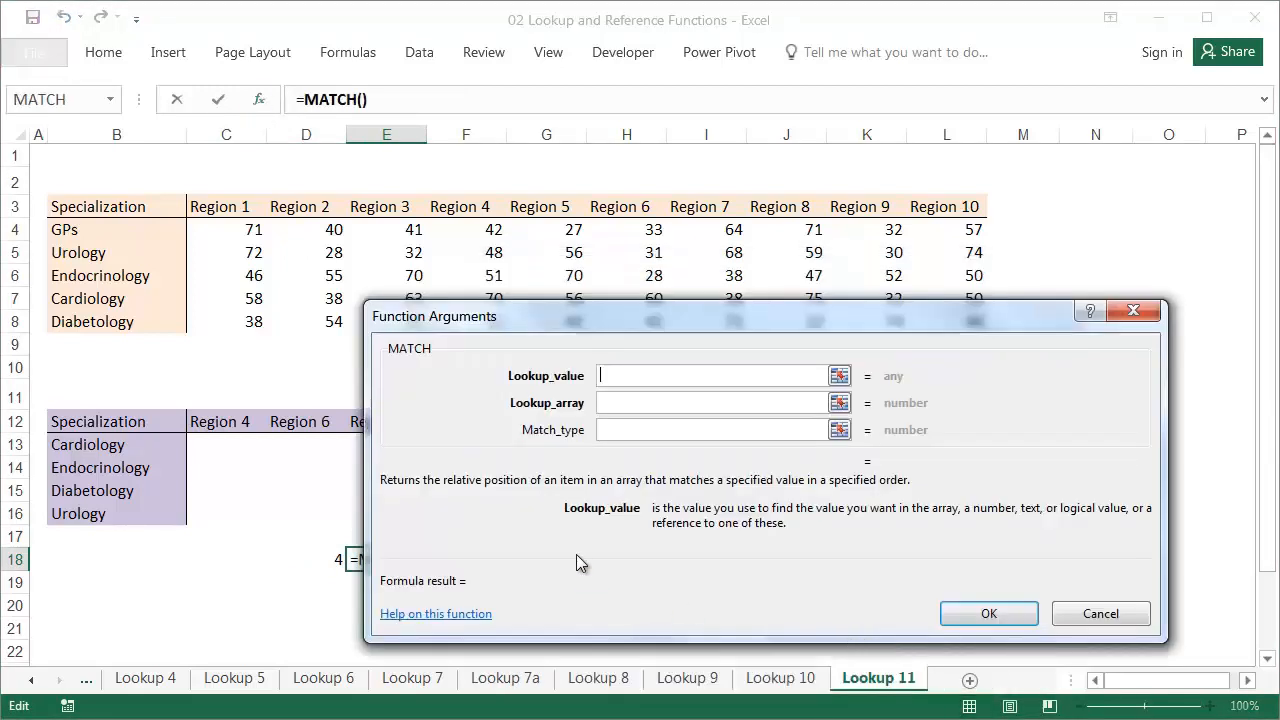
{"action": "left_click", "coordinate": [216, 420]}
{"action": "left_click", "coordinate": [625, 405]}
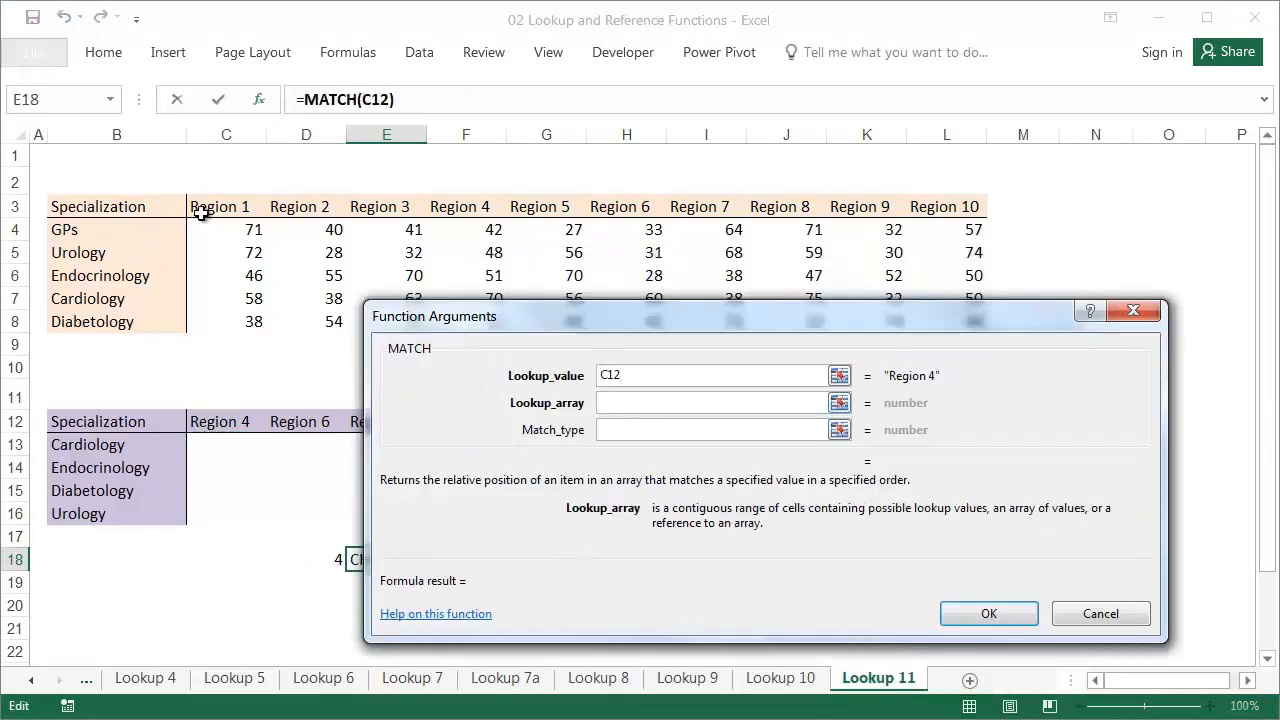
{"action": "left_click_drag", "start_coordinate": [200, 206], "coordinate": [961, 216]}
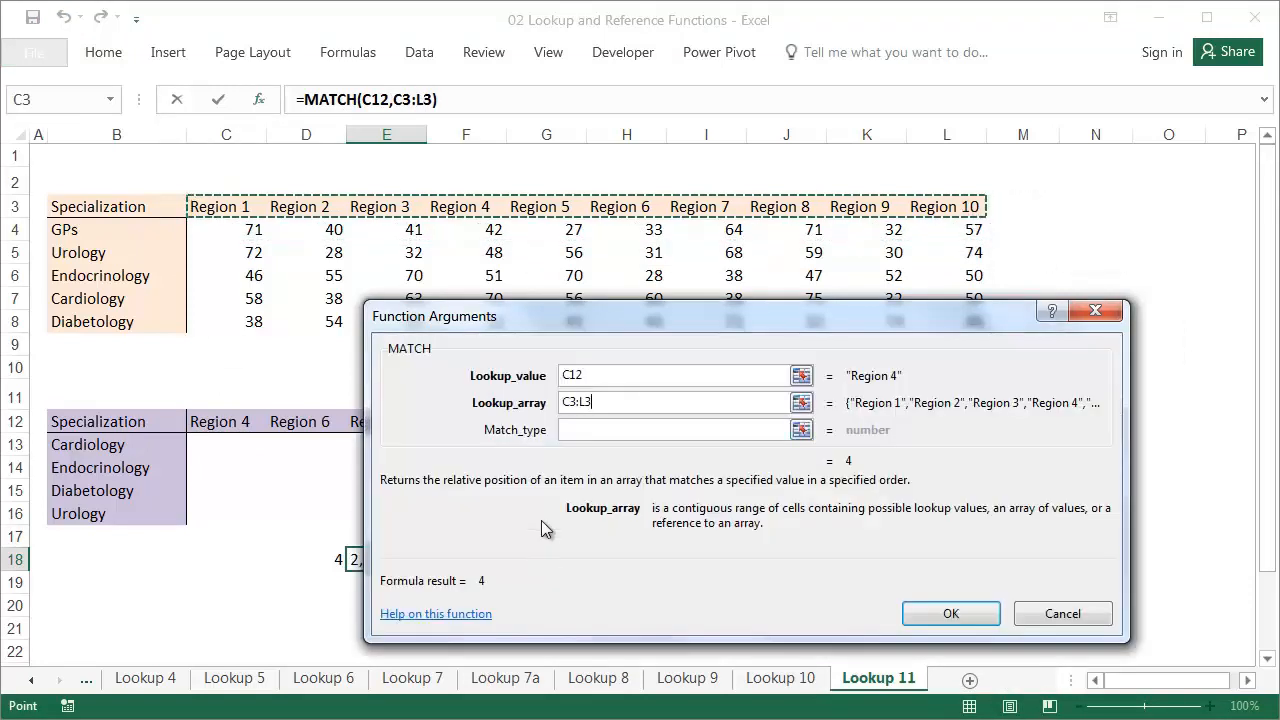
{"action": "left_click", "coordinate": [585, 433]}
{"action": "type", "text": "0"}
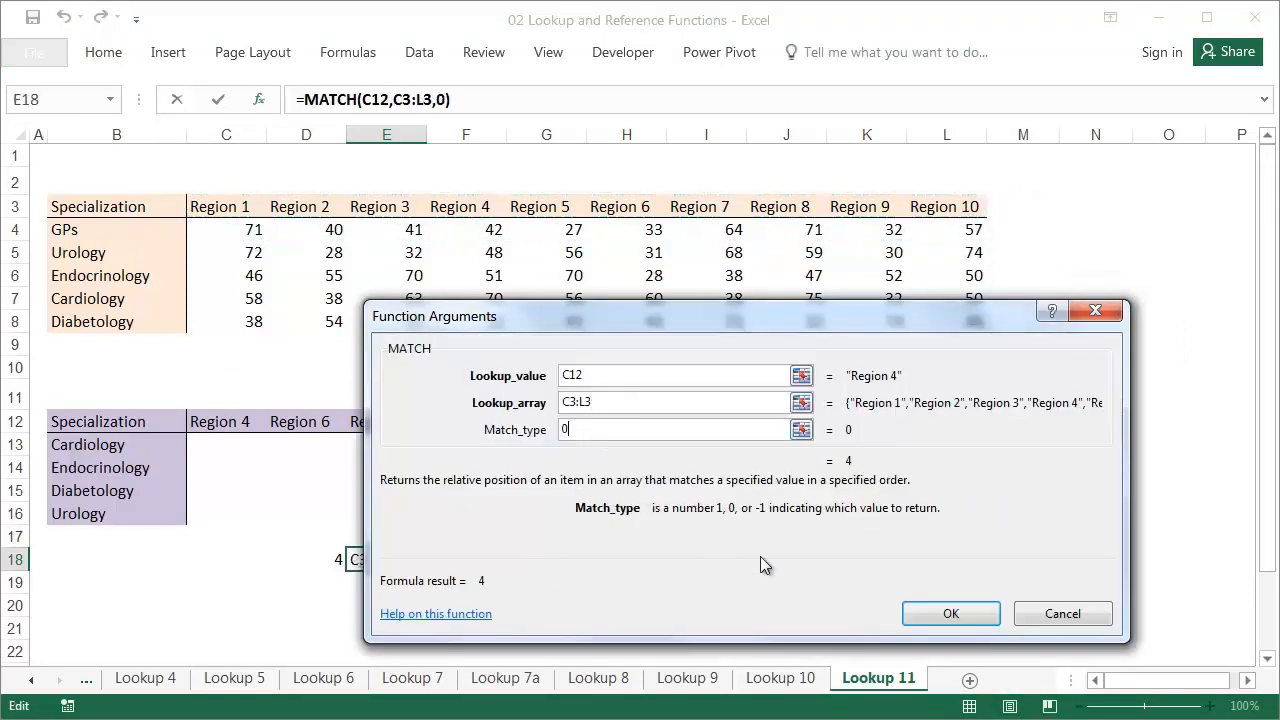
{"action": "left_click", "coordinate": [945, 610]}
Start an INDEX function in C13 using the array, row and column form, with the array C4:L8
{"action": "left_click", "coordinate": [232, 451]}
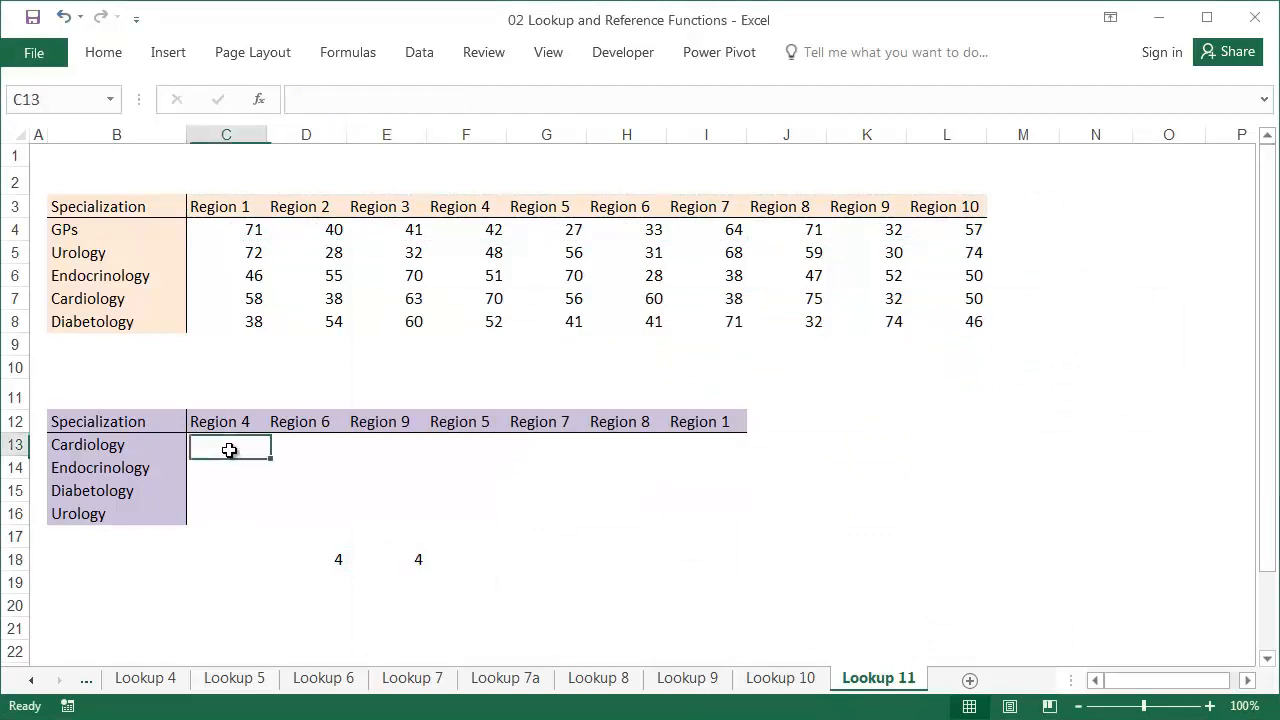
{"action": "left_click", "coordinate": [258, 99]}
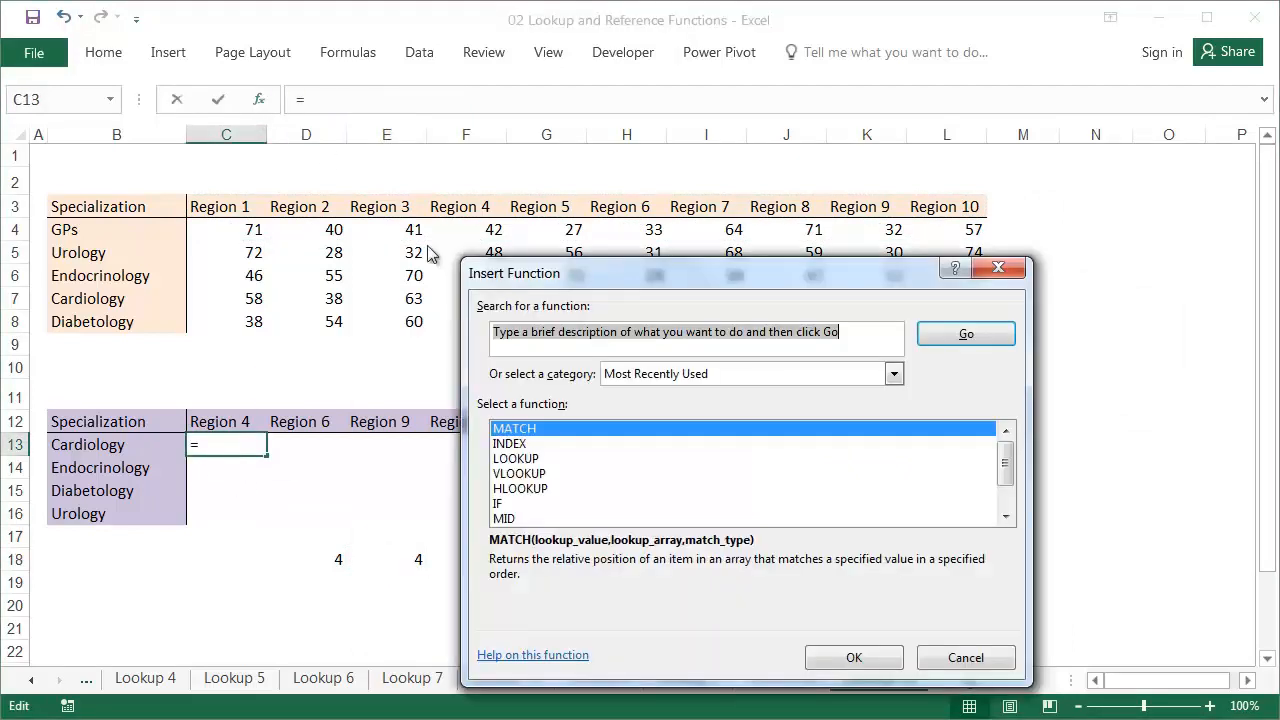
{"action": "double_click", "coordinate": [525, 443]}
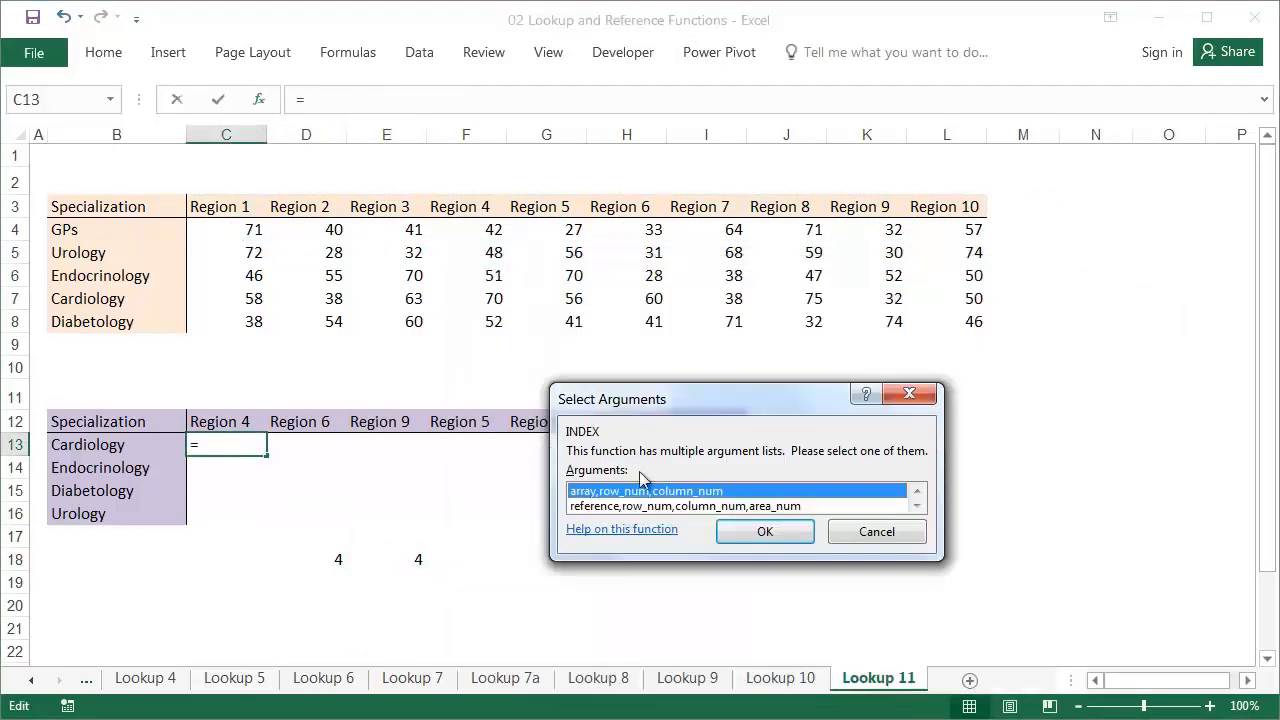
{"action": "left_click", "coordinate": [766, 535]}
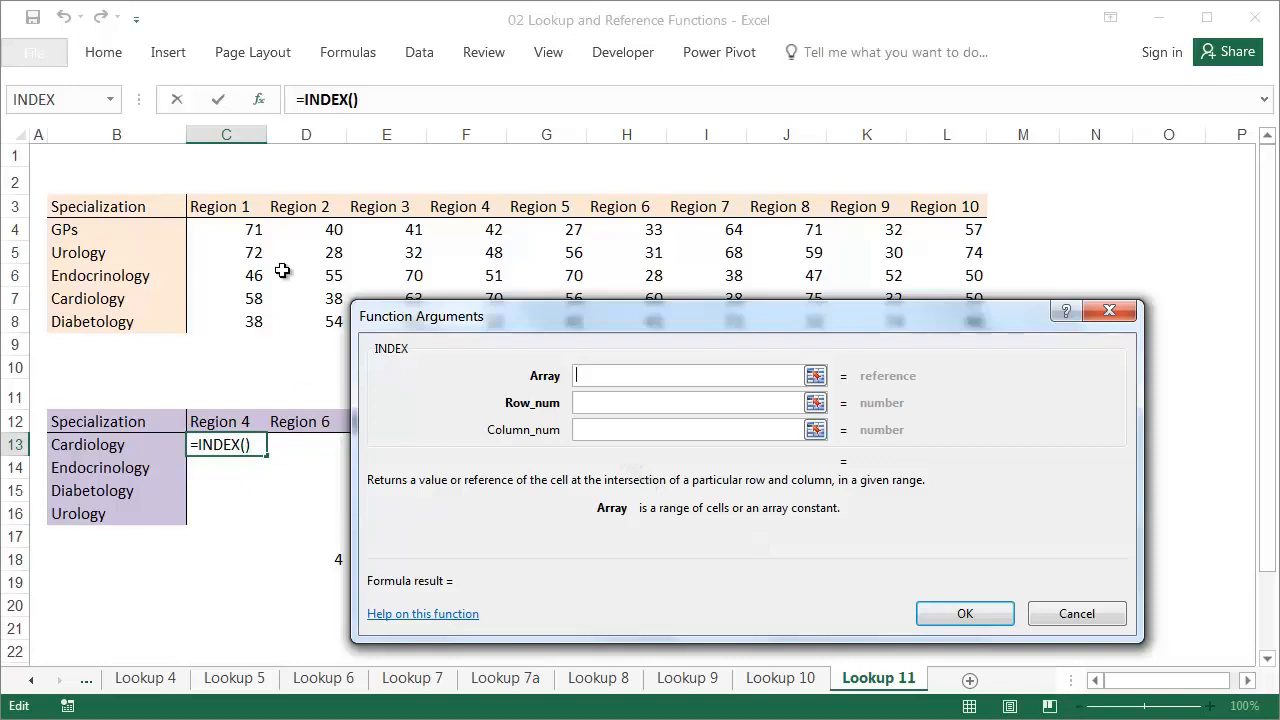
{"action": "left_click_drag", "start_coordinate": [241, 228], "coordinate": [965, 334]}
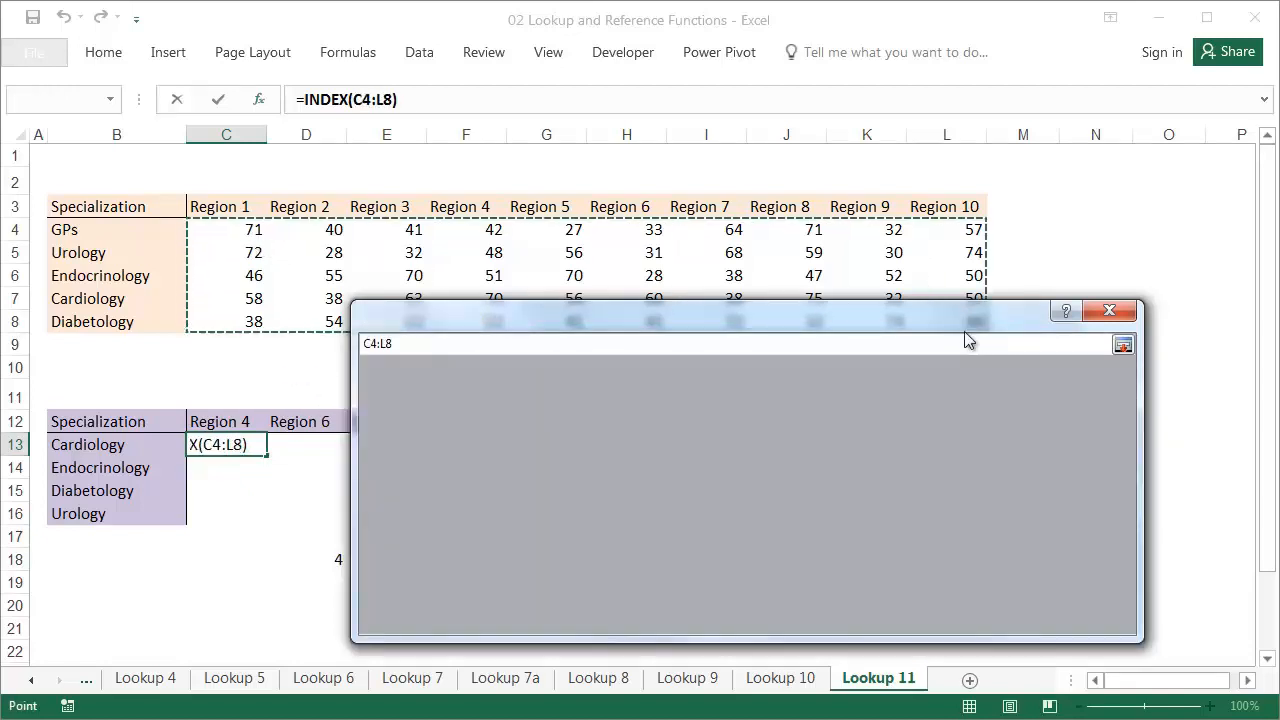
Complete the INDEX in C13 with row number D18 and column number E18, and check it against the source table's Cardiology value for Region 4
{"action": "left_click", "coordinate": [587, 403]}
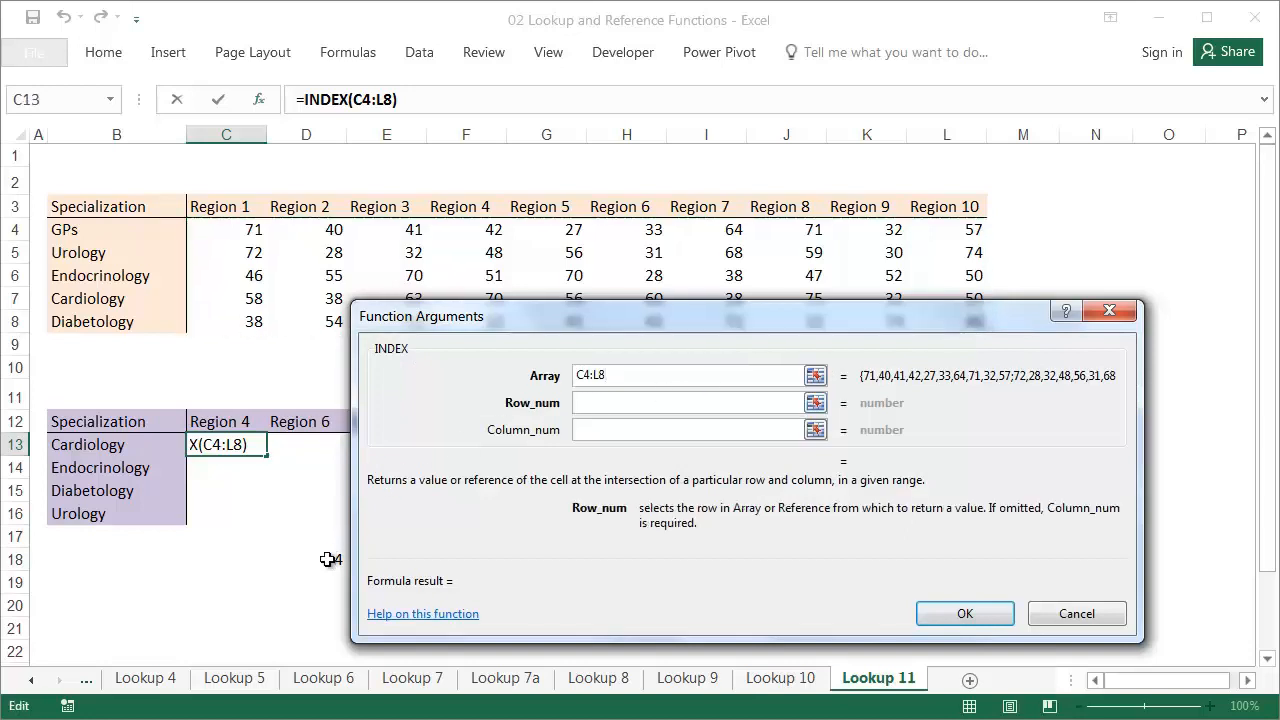
{"action": "left_click", "coordinate": [328, 559]}
{"action": "key", "text": "Tab"}
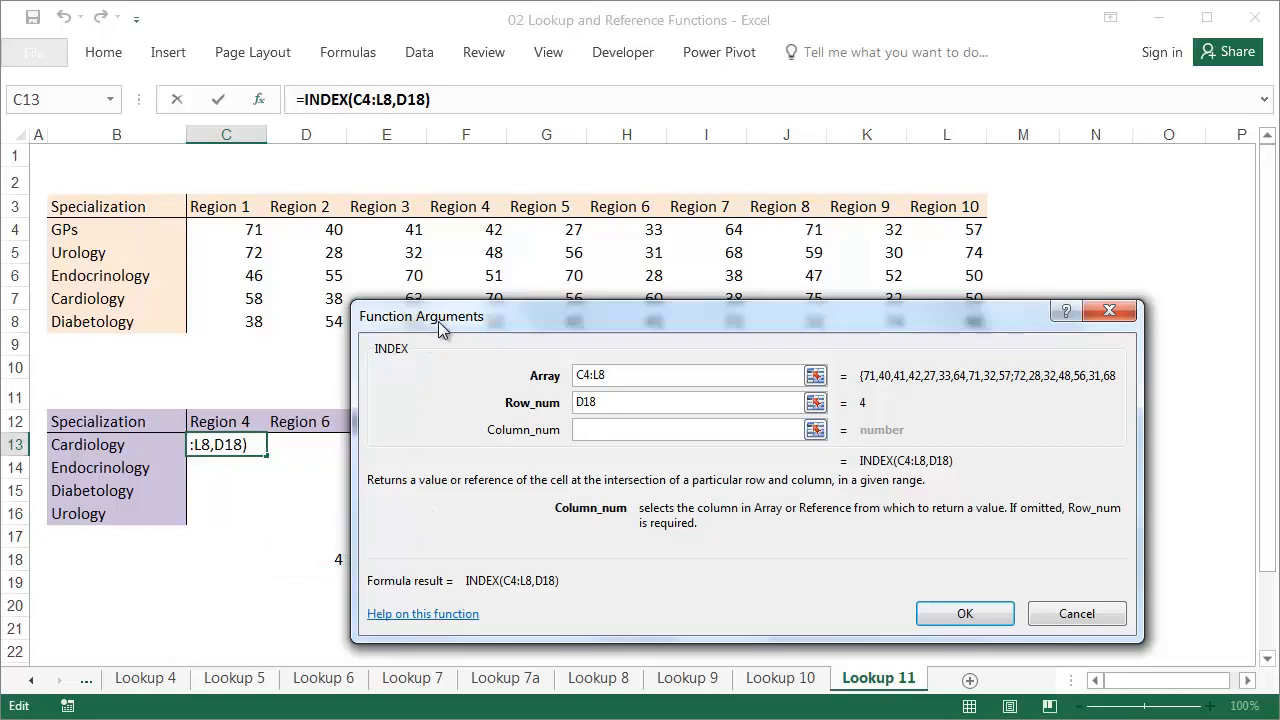
{"action": "left_click_drag", "start_coordinate": [440, 330], "coordinate": [535, 331]}
{"action": "left_click", "coordinate": [408, 561]}
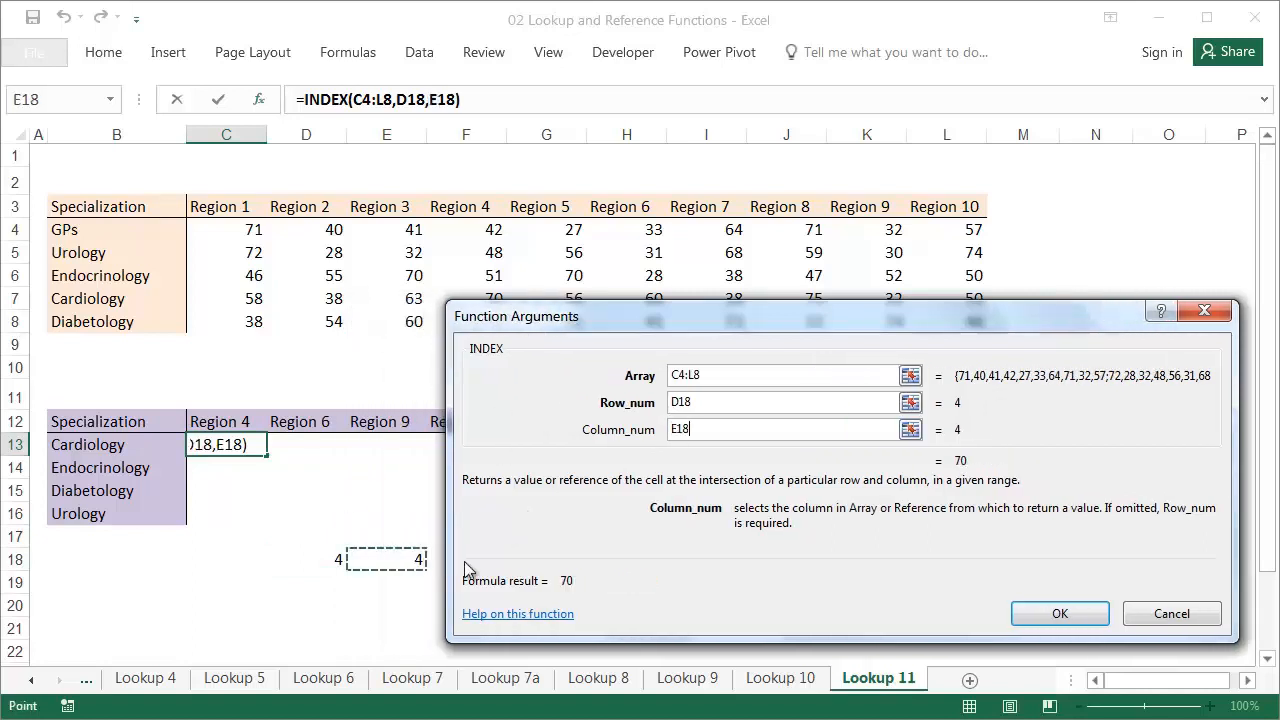
{"action": "left_click", "coordinate": [1060, 614]}
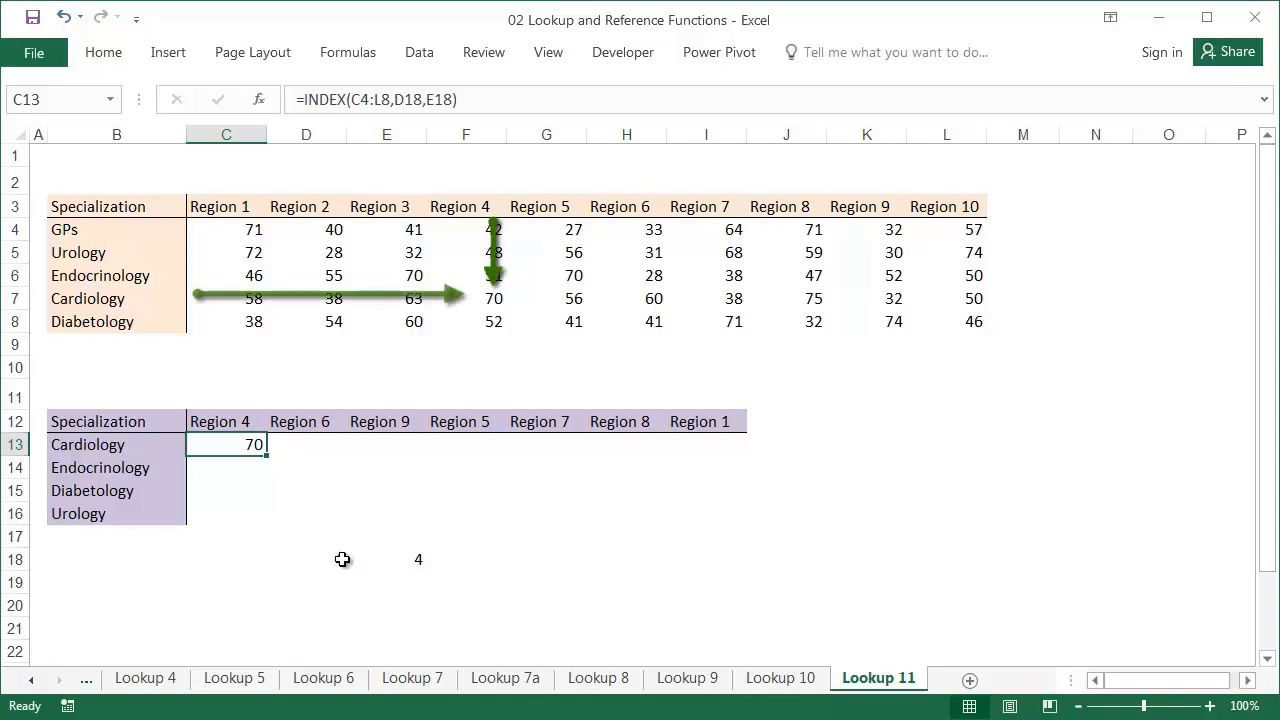
{"action": "left_click", "coordinate": [140, 292]}
{"action": "left_click", "coordinate": [492, 296]}
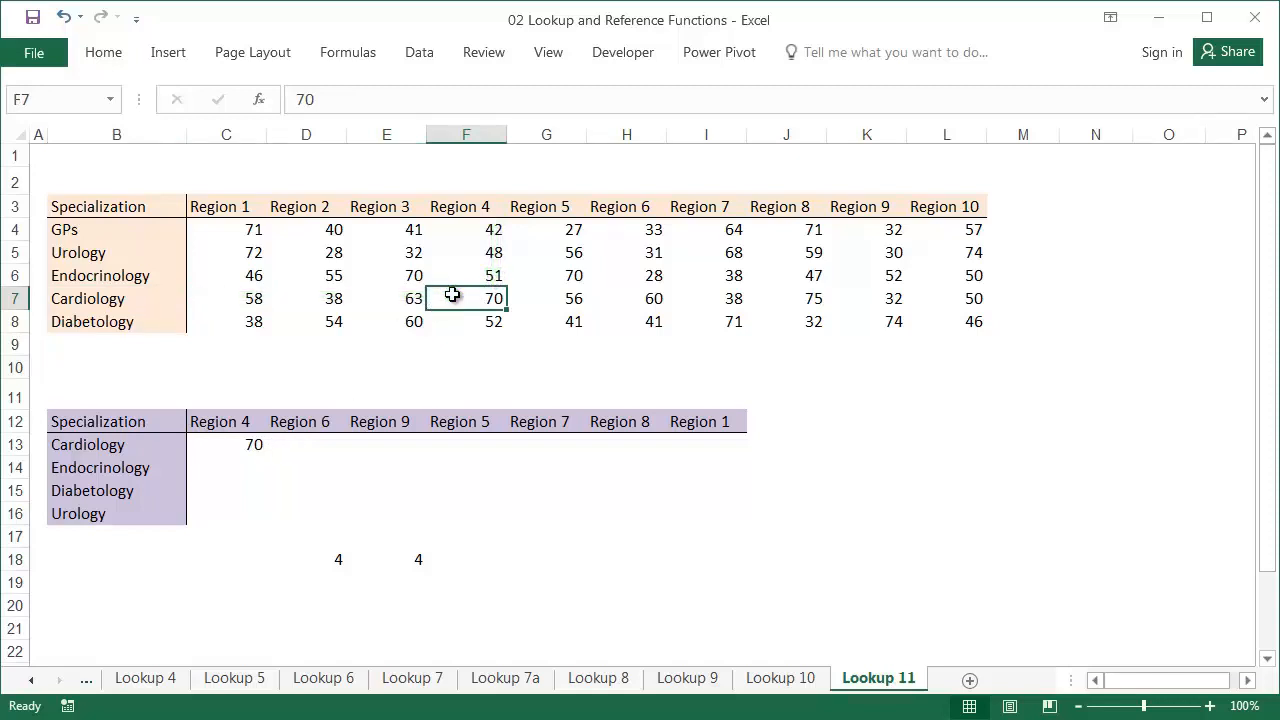
Replace the D18 row reference in C13's INDEX formula with D18's own function, MATCH(B13,B4:B8,0)
{"action": "left_click", "coordinate": [336, 557]}
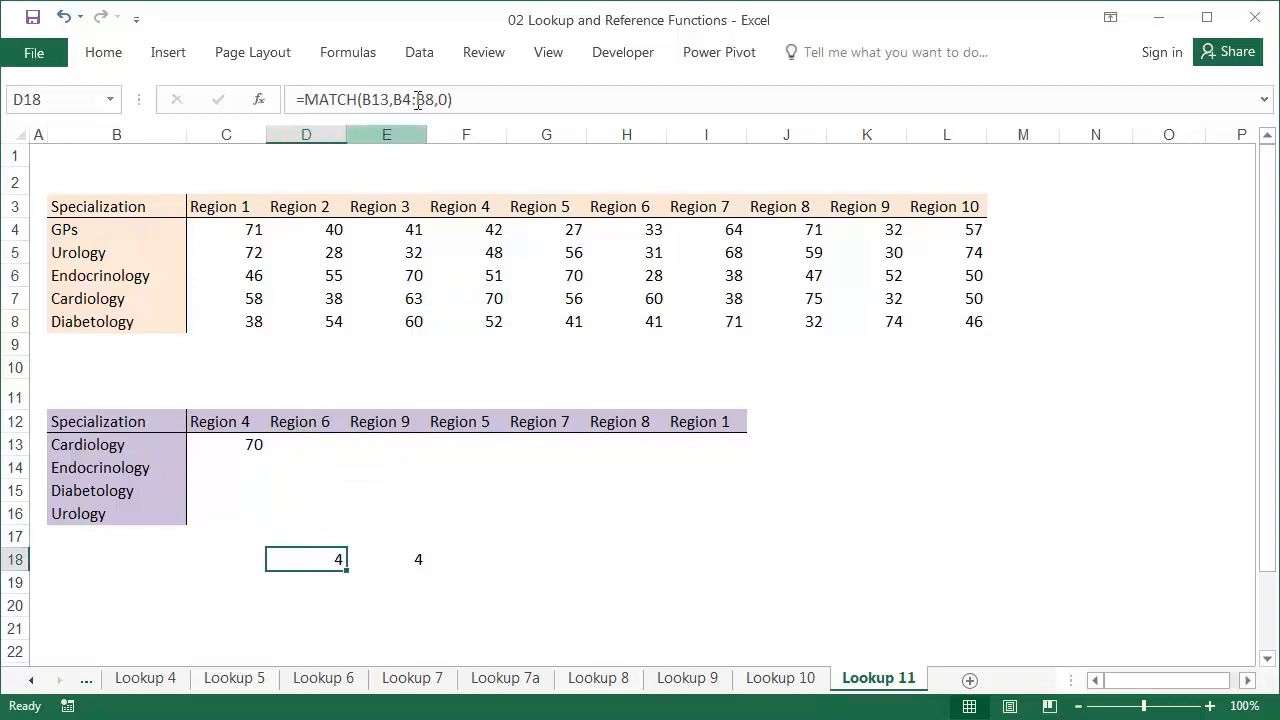
{"action": "left_click_drag", "start_coordinate": [463, 101], "coordinate": [266, 108]}
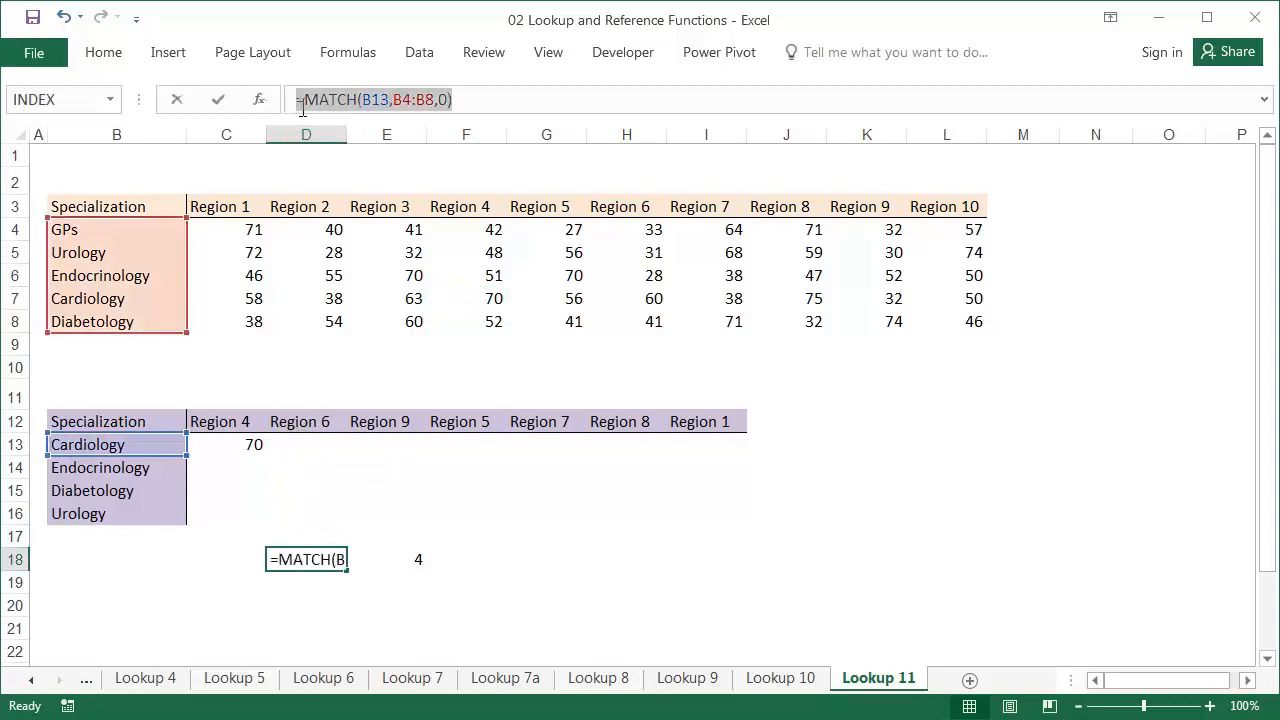
{"action": "key", "text": "ctrl+c"}
{"action": "key", "text": "Escape"}
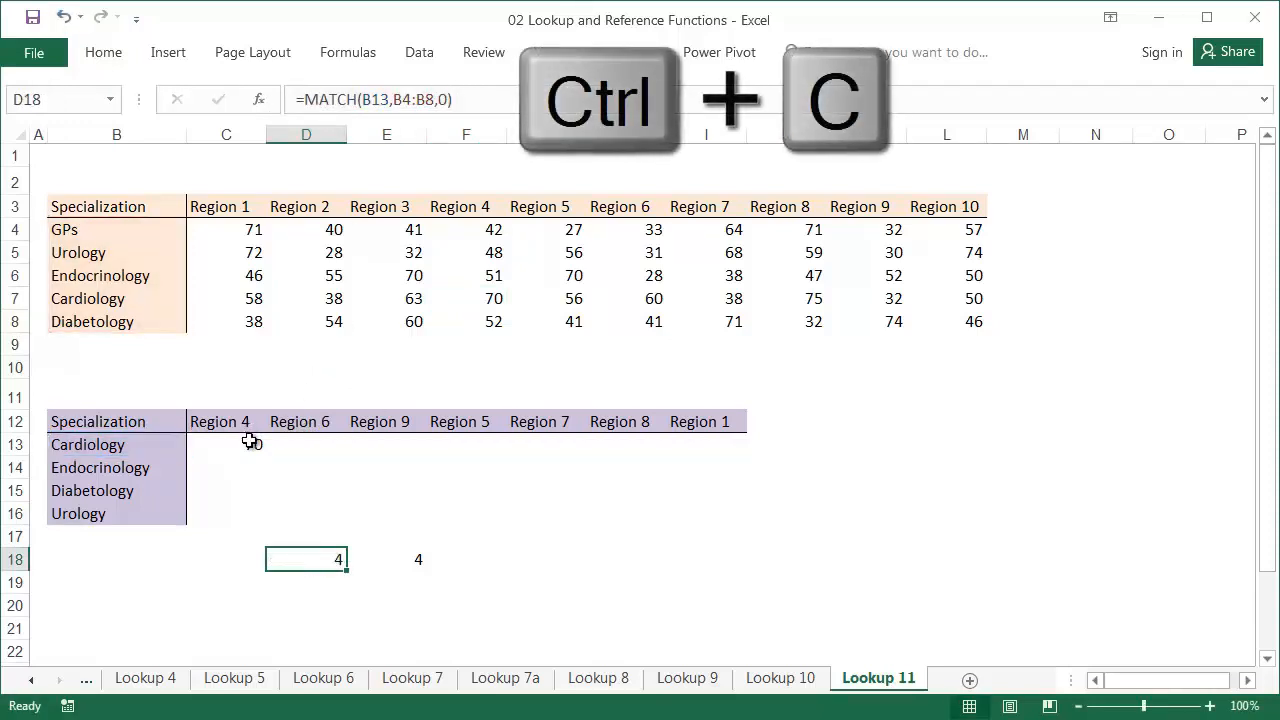
{"action": "left_click", "coordinate": [250, 444]}
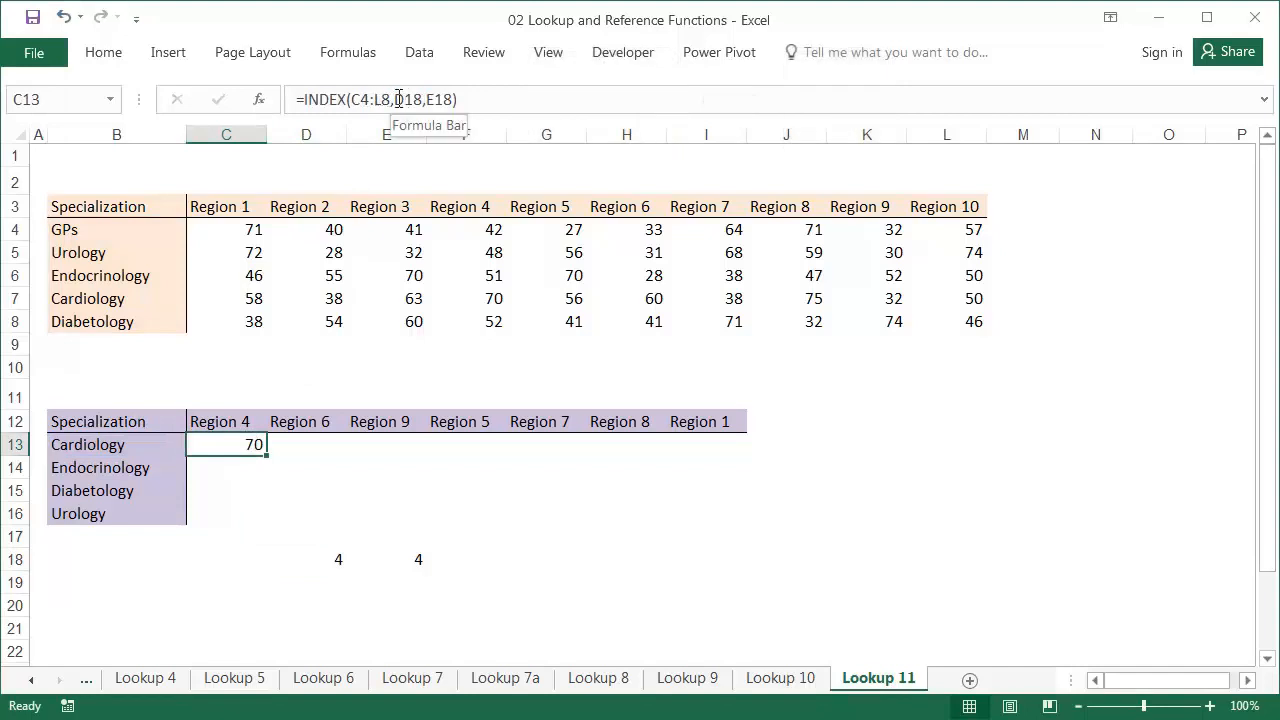
{"action": "left_click_drag", "start_coordinate": [398, 99], "coordinate": [424, 104]}
{"action": "key", "text": "ctrl+v"}
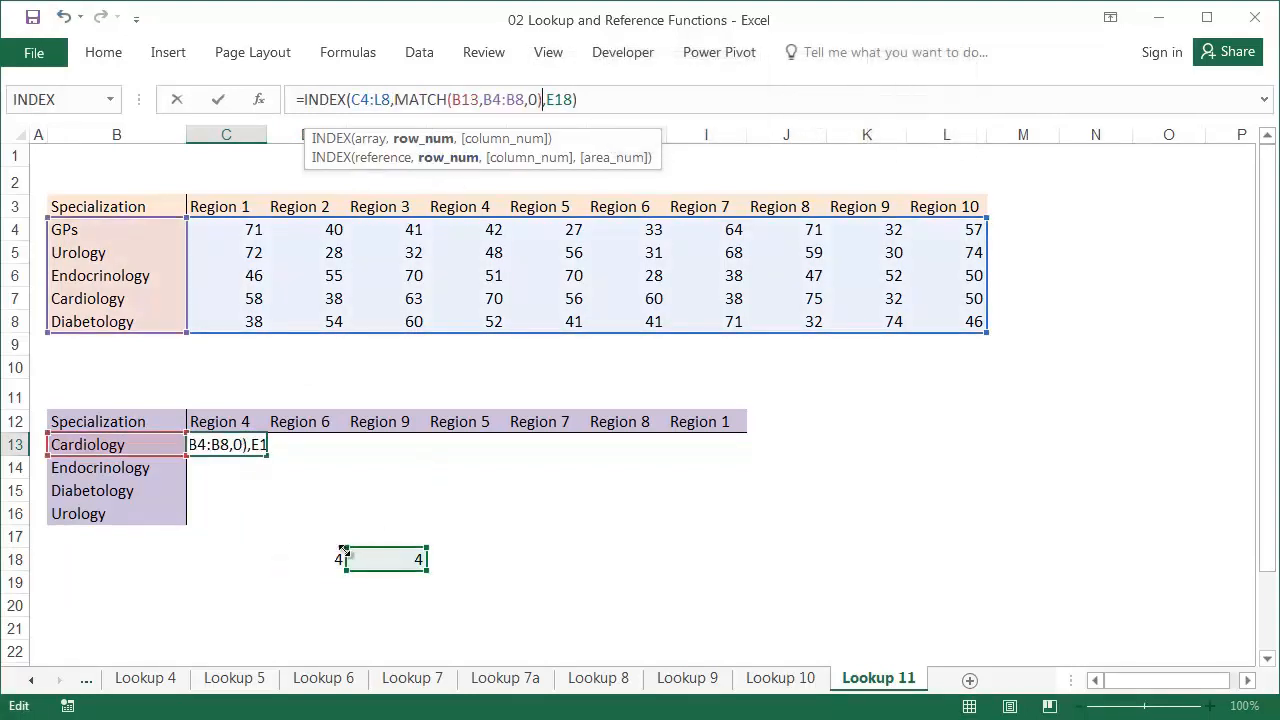
{"action": "key", "text": "Return"}
Replace the E18 column reference in C13's INDEX formula with E18's own function, MATCH(C12,C3:L3,0)
{"action": "left_click", "coordinate": [382, 560]}
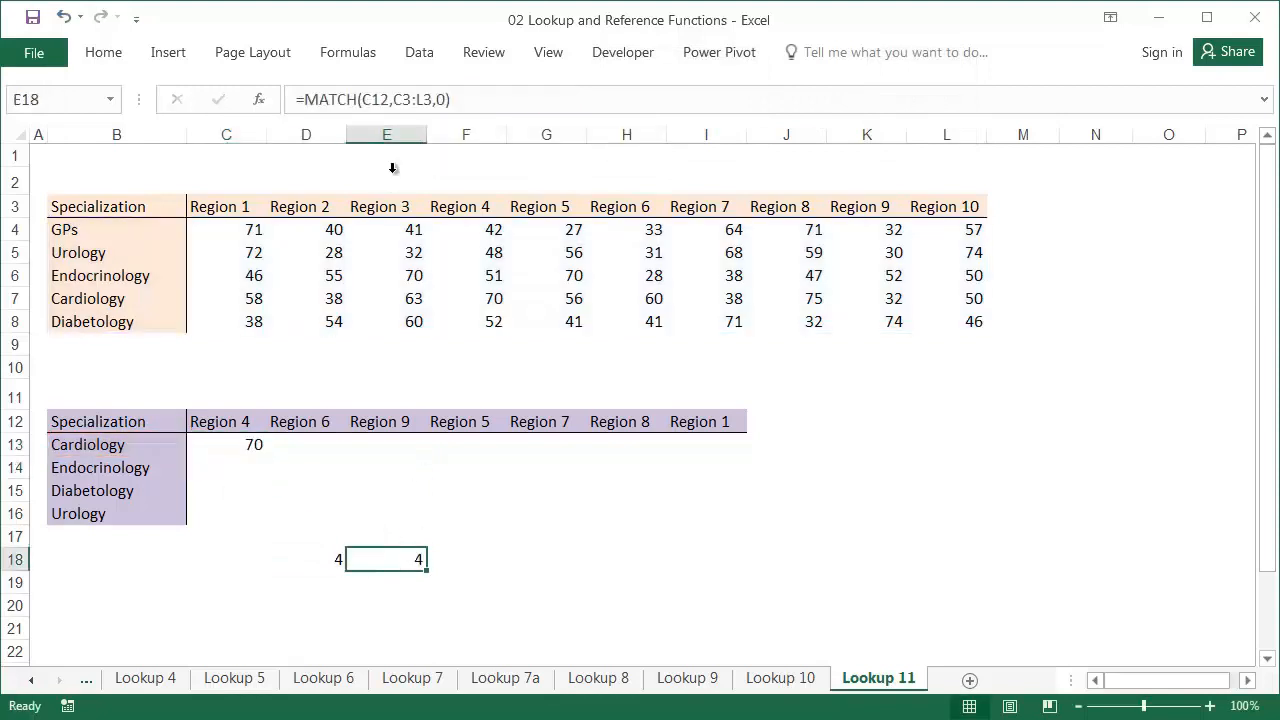
{"action": "left_click_drag", "start_coordinate": [466, 101], "coordinate": [310, 105]}
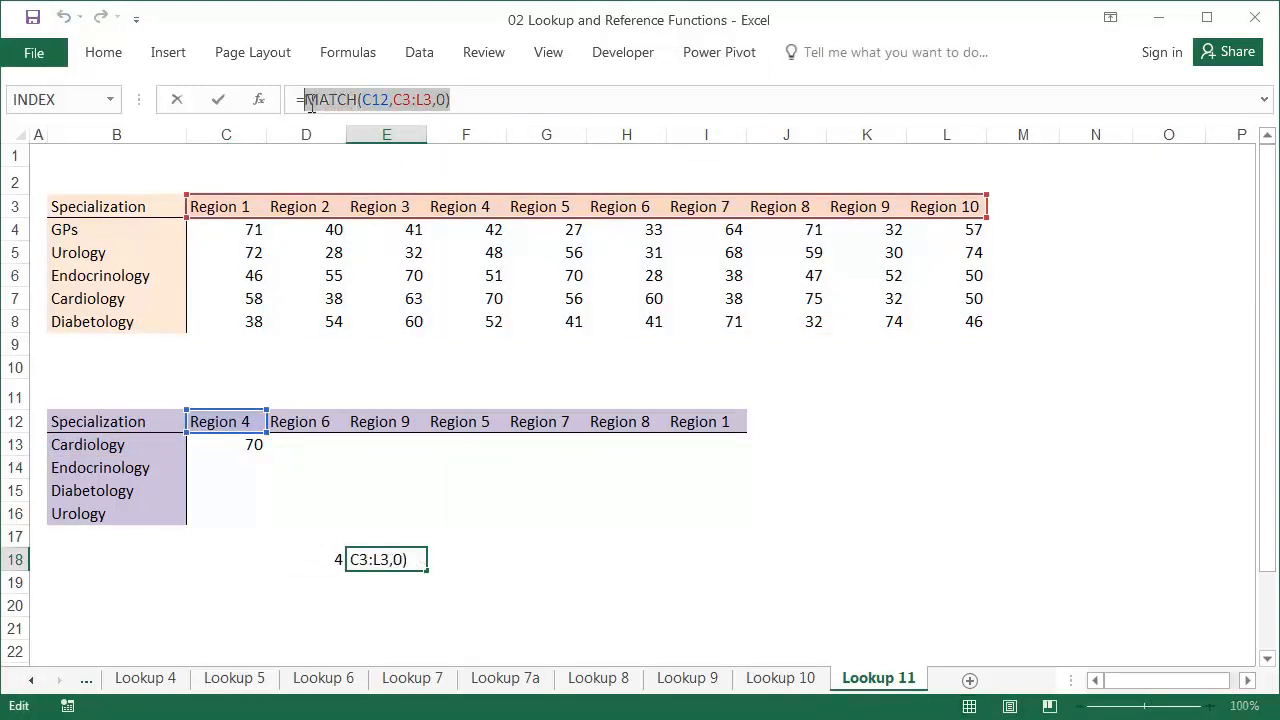
{"action": "key", "text": "ctrl+c"}
{"action": "key", "text": "Escape"}
{"action": "left_click", "coordinate": [260, 445]}
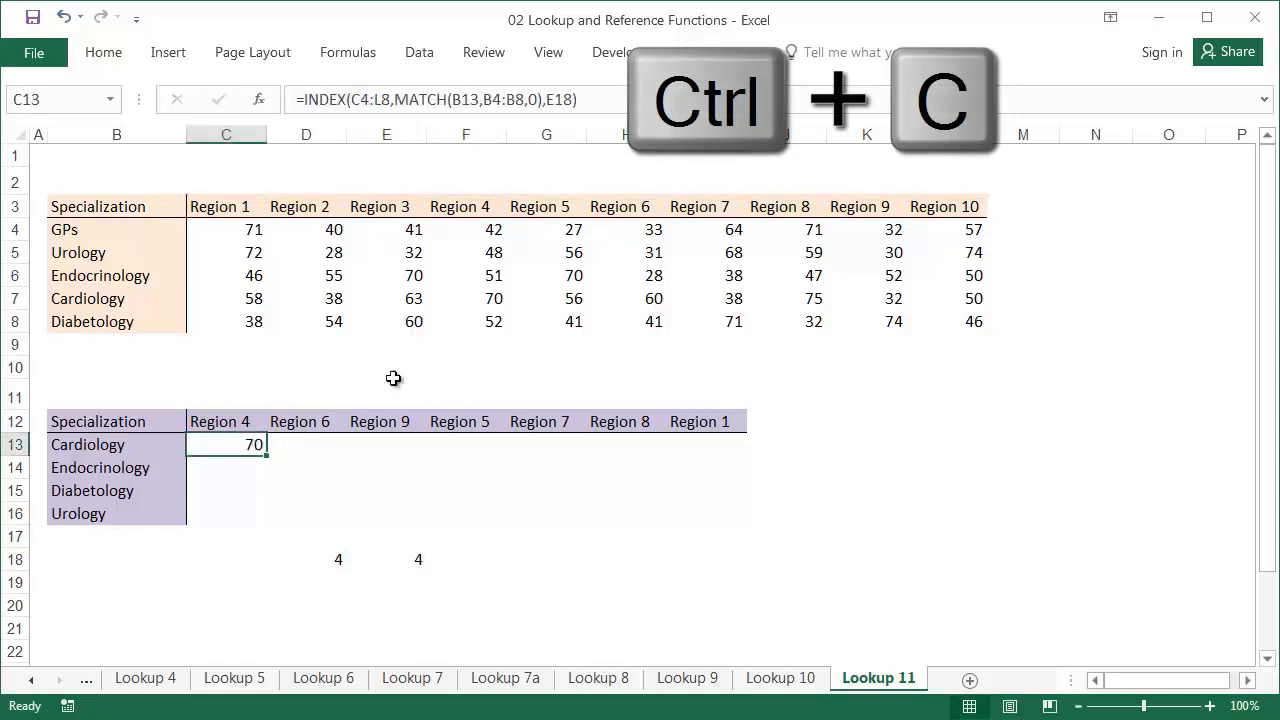
{"action": "double_click", "coordinate": [558, 99]}
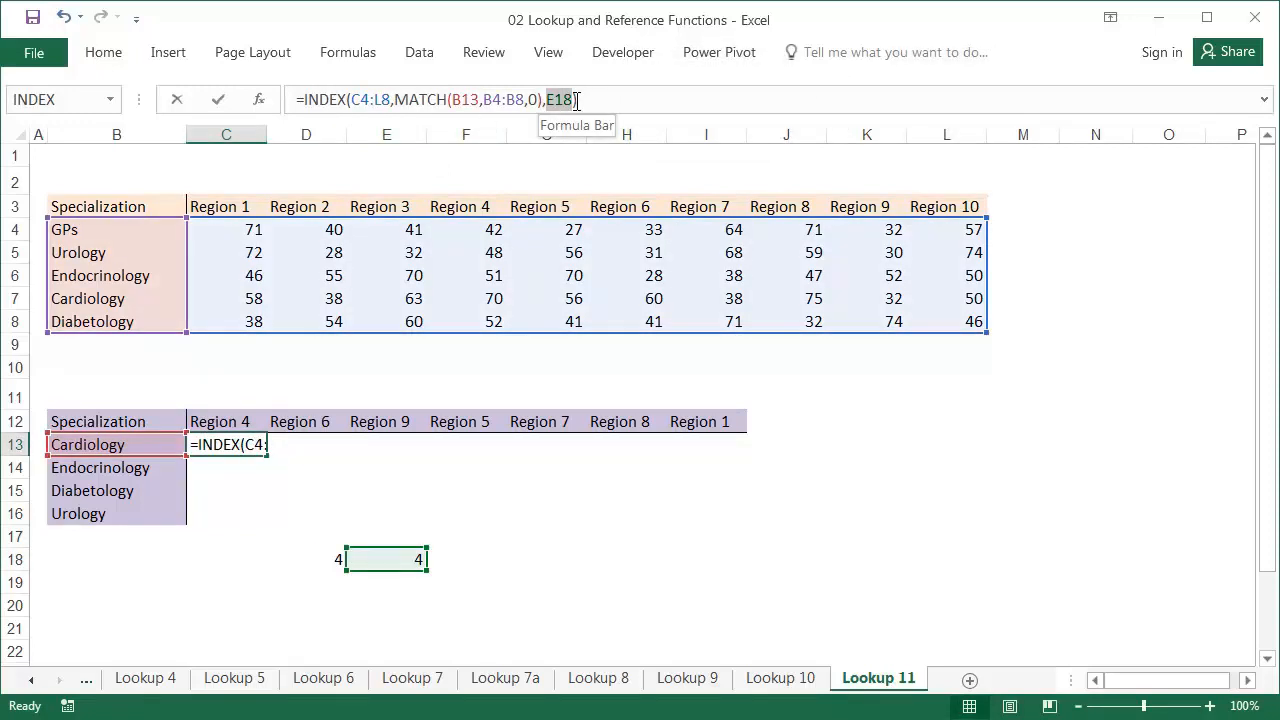
{"action": "key", "text": "ctrl+v"}
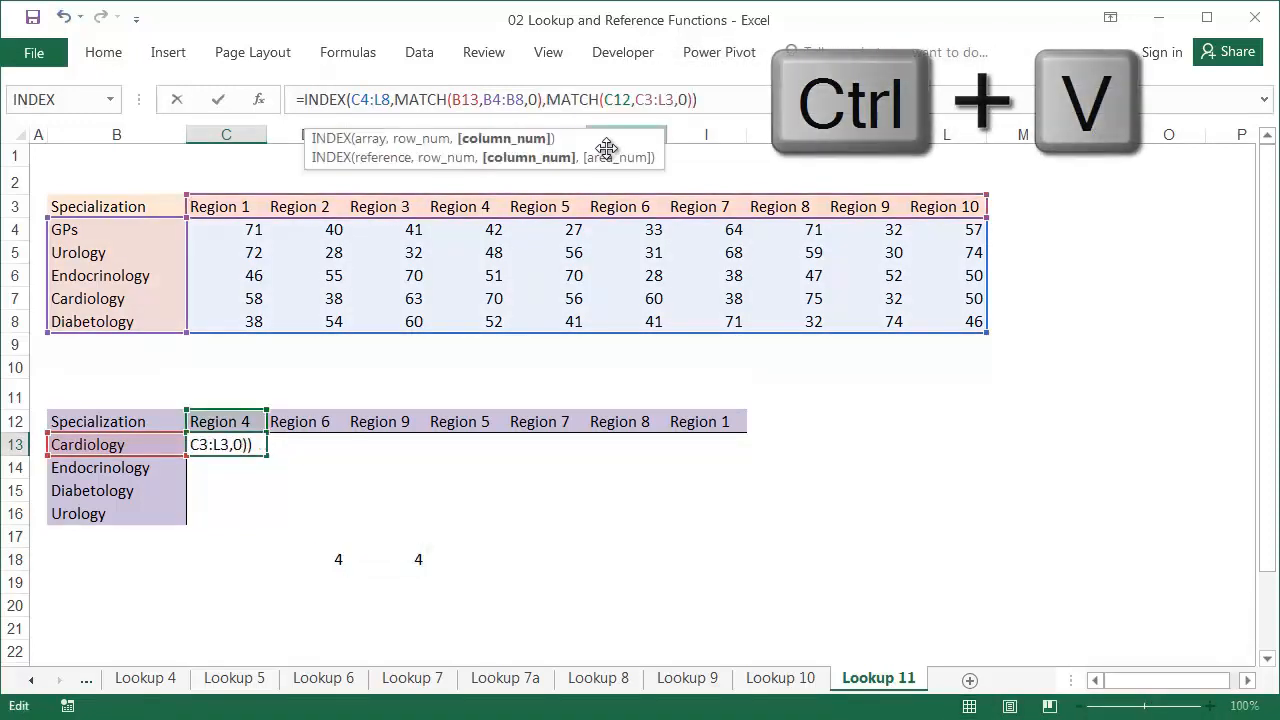
Make the INDEX array in C13's formula fully absolute as $C$4:$L$8
{"action": "left_click", "coordinate": [369, 99]}
{"action": "key", "text": "F4"}
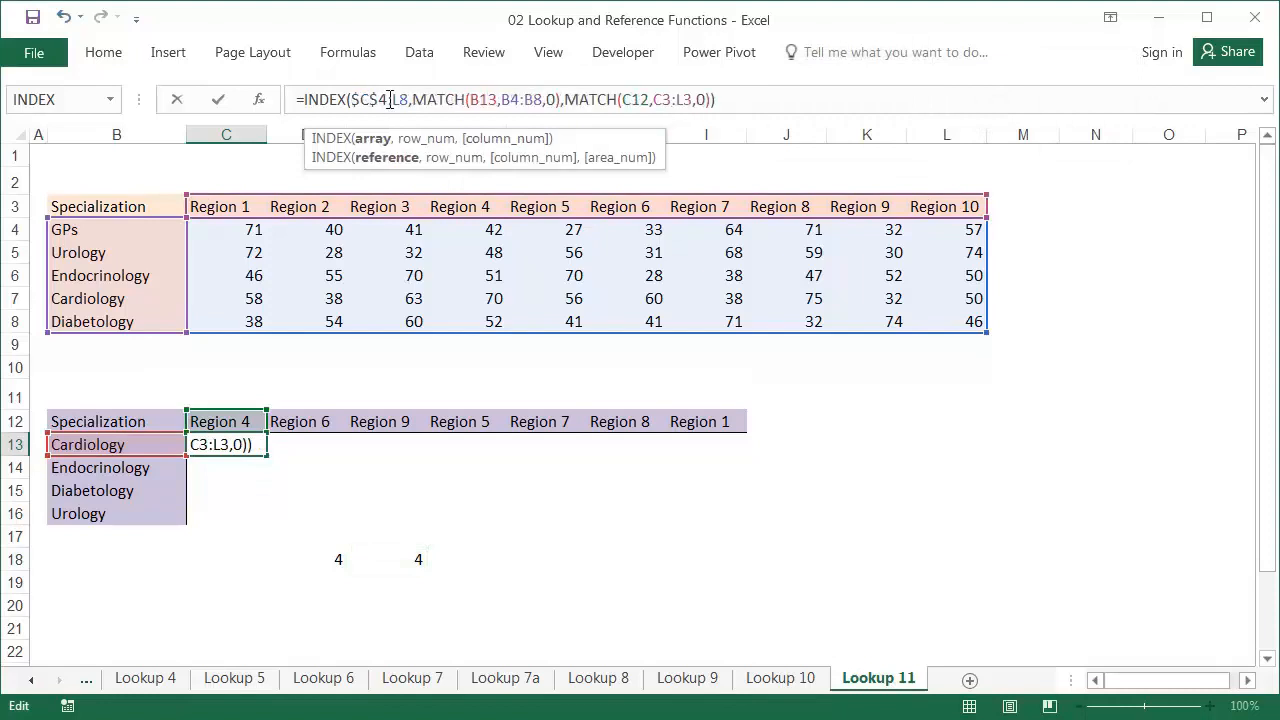
{"action": "left_click", "coordinate": [408, 99]}
{"action": "key", "text": "F4"}
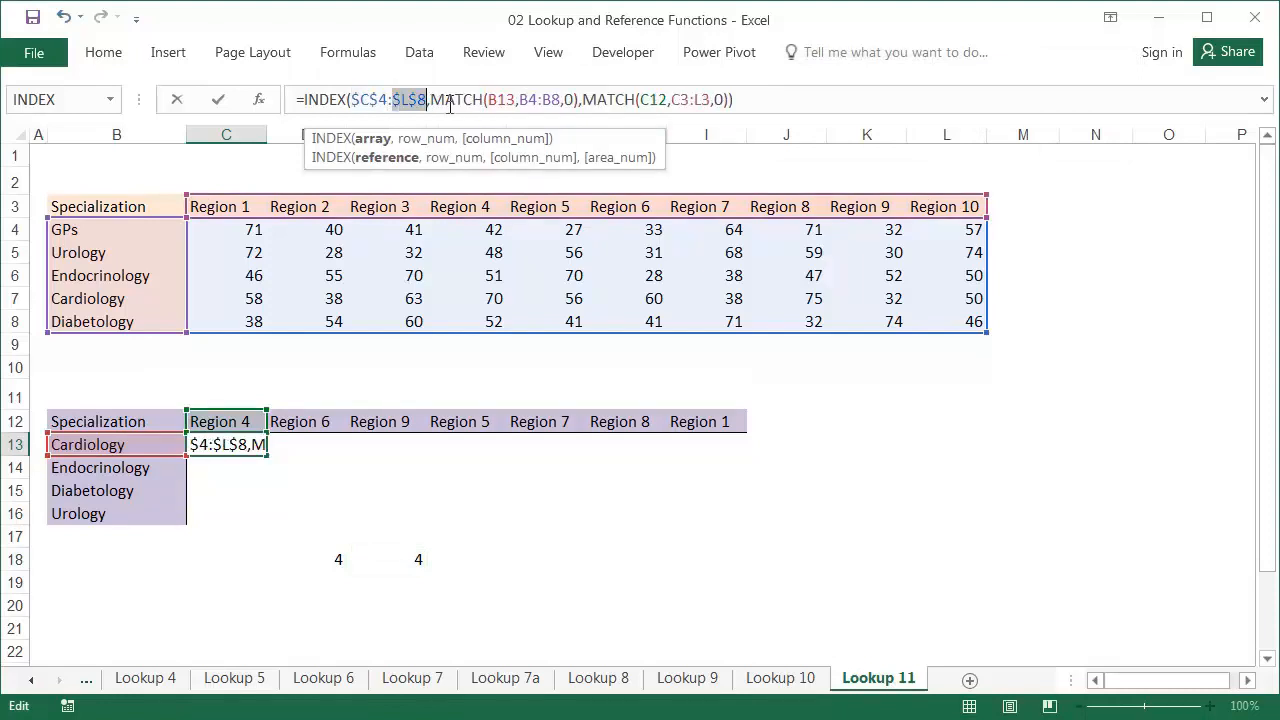
In the row MATCH of C13, fix only the column of the lookup value as $B13 and lock the lookup array as $B$4:$B$8
{"action": "left_click", "coordinate": [507, 102]}
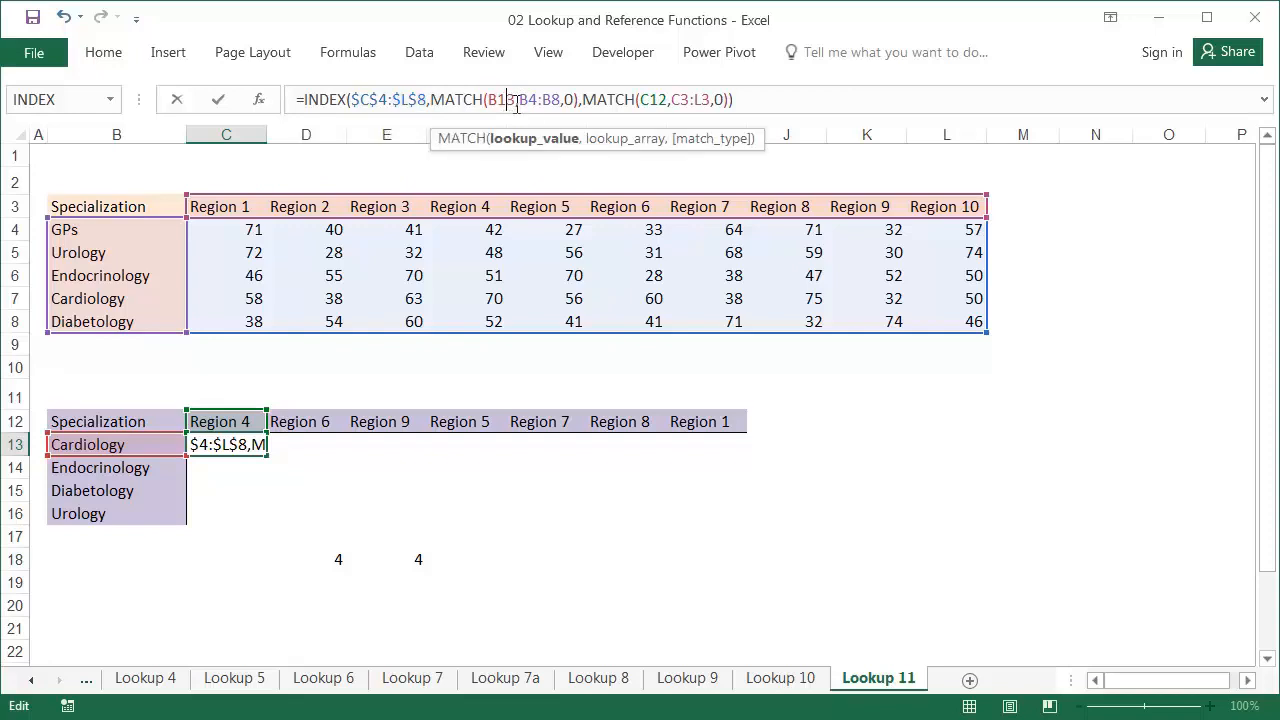
{"action": "key", "text": "F4"}
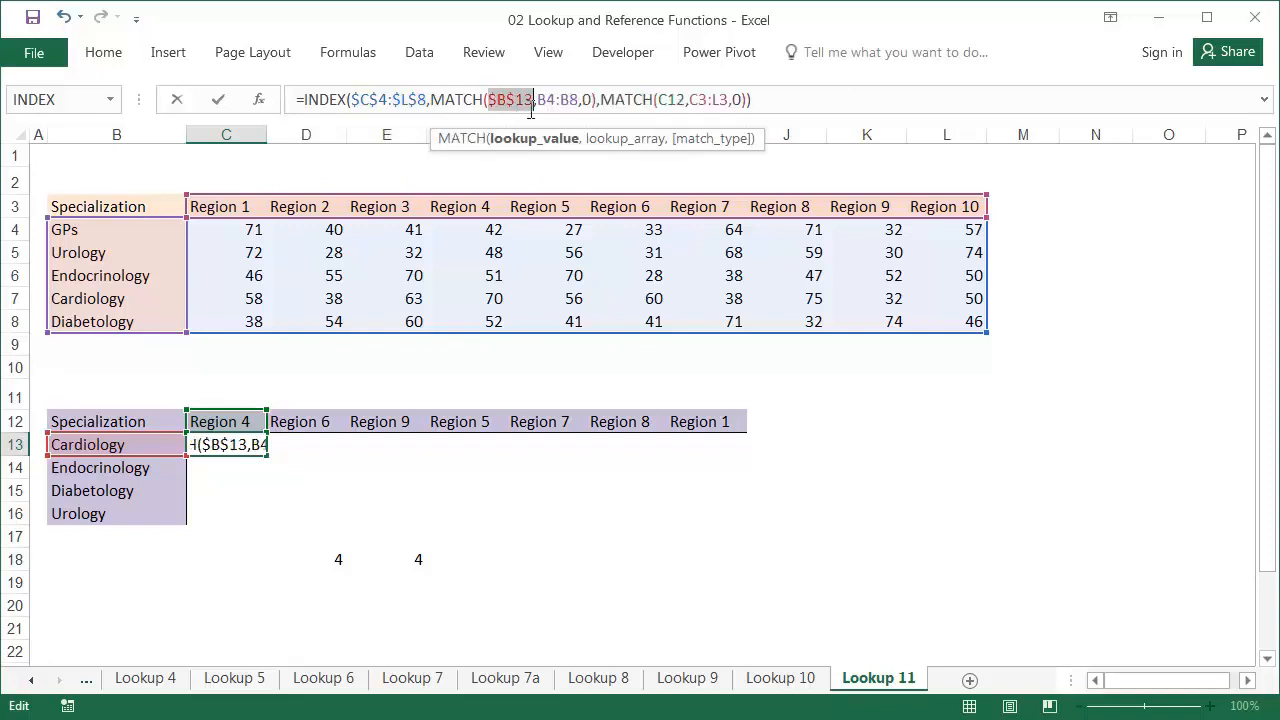
{"action": "key", "text": "F4"}
{"action": "key", "text": "F4"}
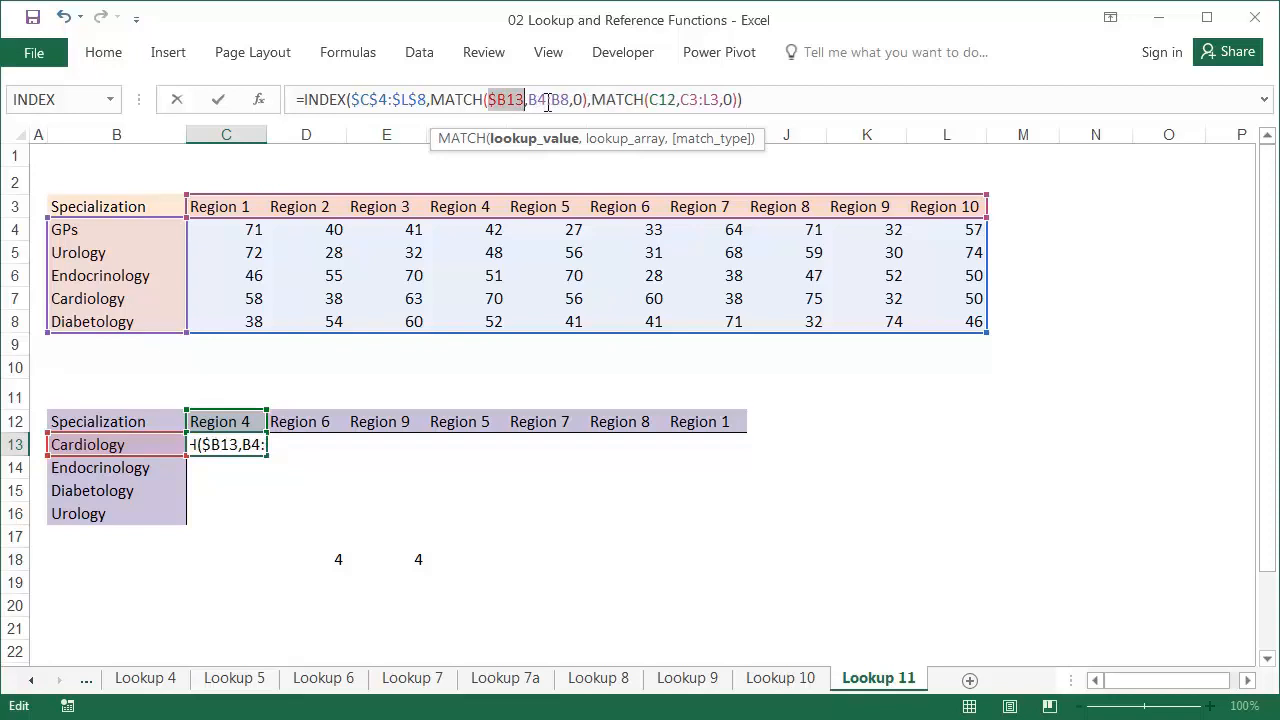
{"action": "left_click", "coordinate": [541, 100]}
{"action": "key", "text": "F4"}
{"action": "left_click", "coordinate": [577, 100]}
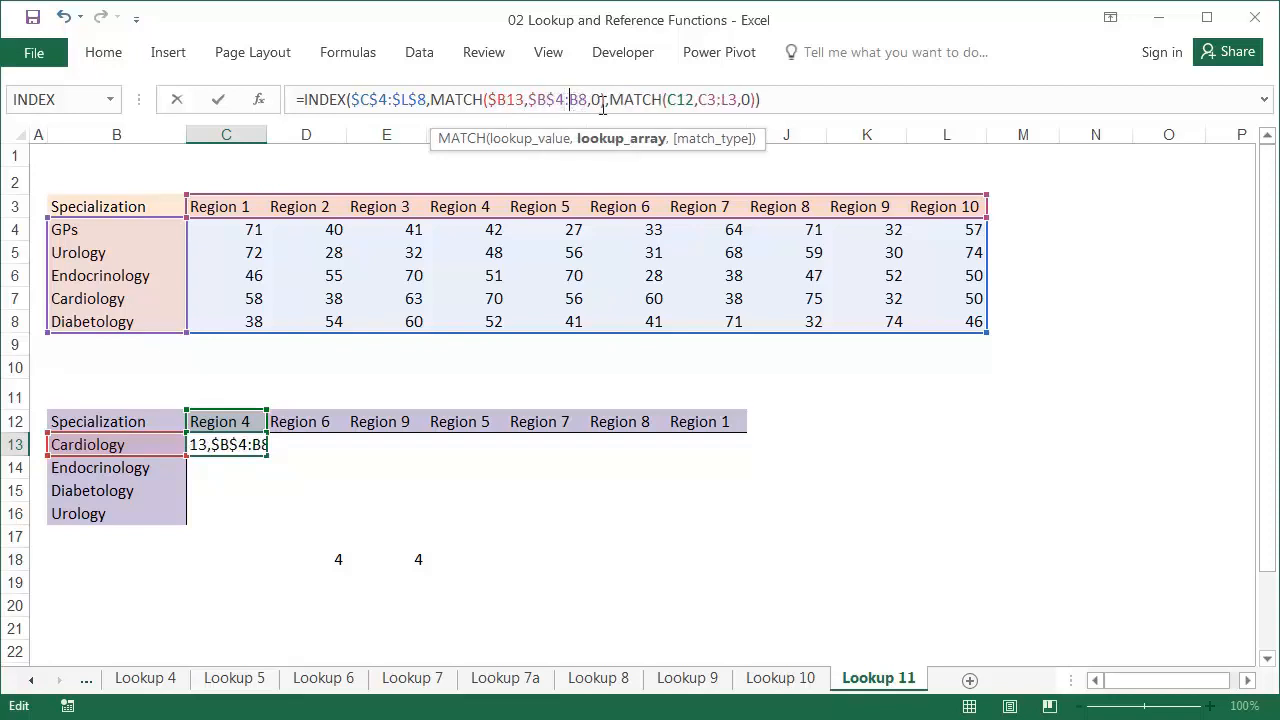
{"action": "key", "text": "F4"}
In the column MATCH of C13, set the lookup value to C$12 and the lookup array to $C$3:$L$3, and enter the formula
{"action": "left_click", "coordinate": [694, 100]}
{"action": "key", "text": "F4"}
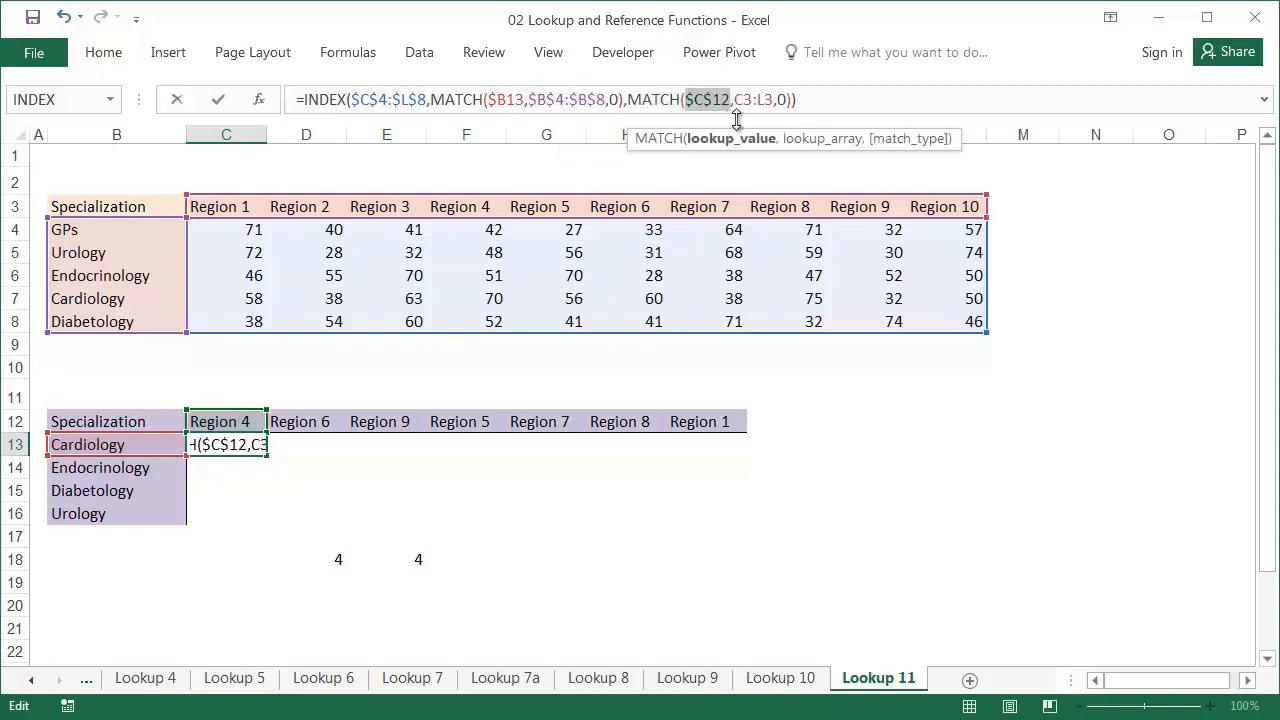
{"action": "key", "text": "F4"}
{"action": "left_click", "coordinate": [754, 100]}
{"action": "key", "text": "F4"}
{"action": "left_click", "coordinate": [776, 99]}
{"action": "key", "text": "F4"}
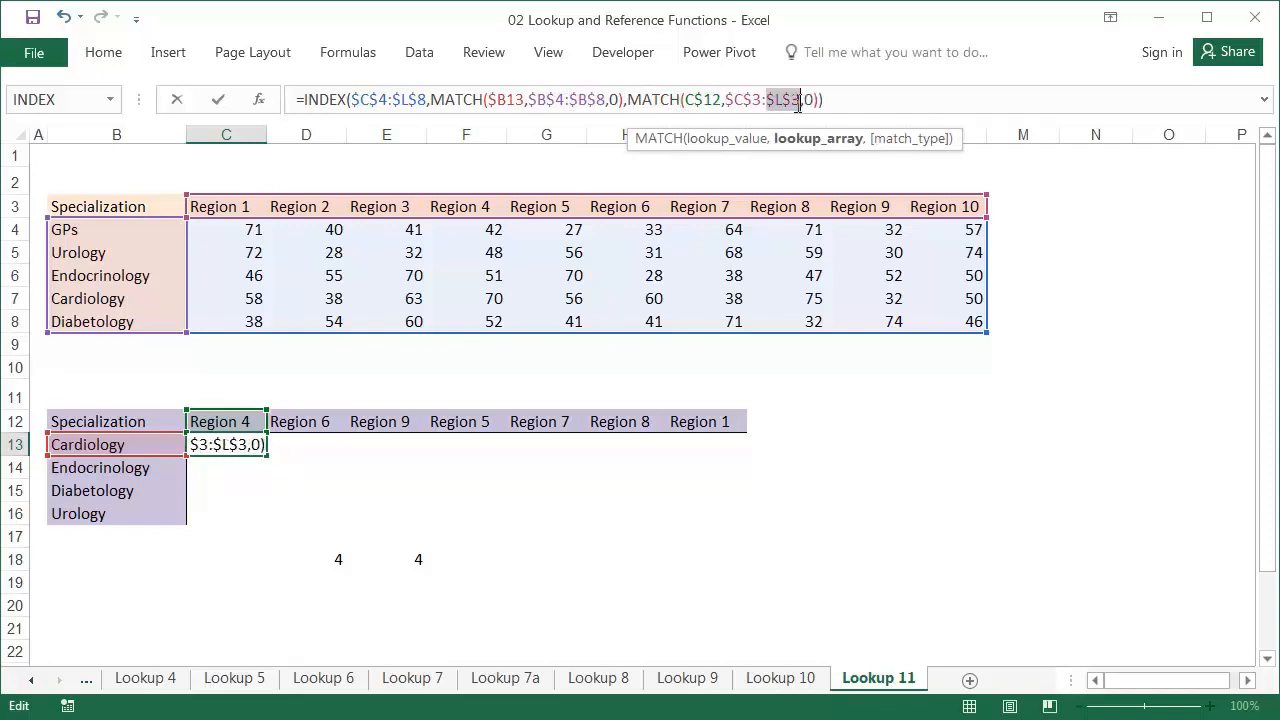
{"action": "left_click", "coordinate": [840, 99]}
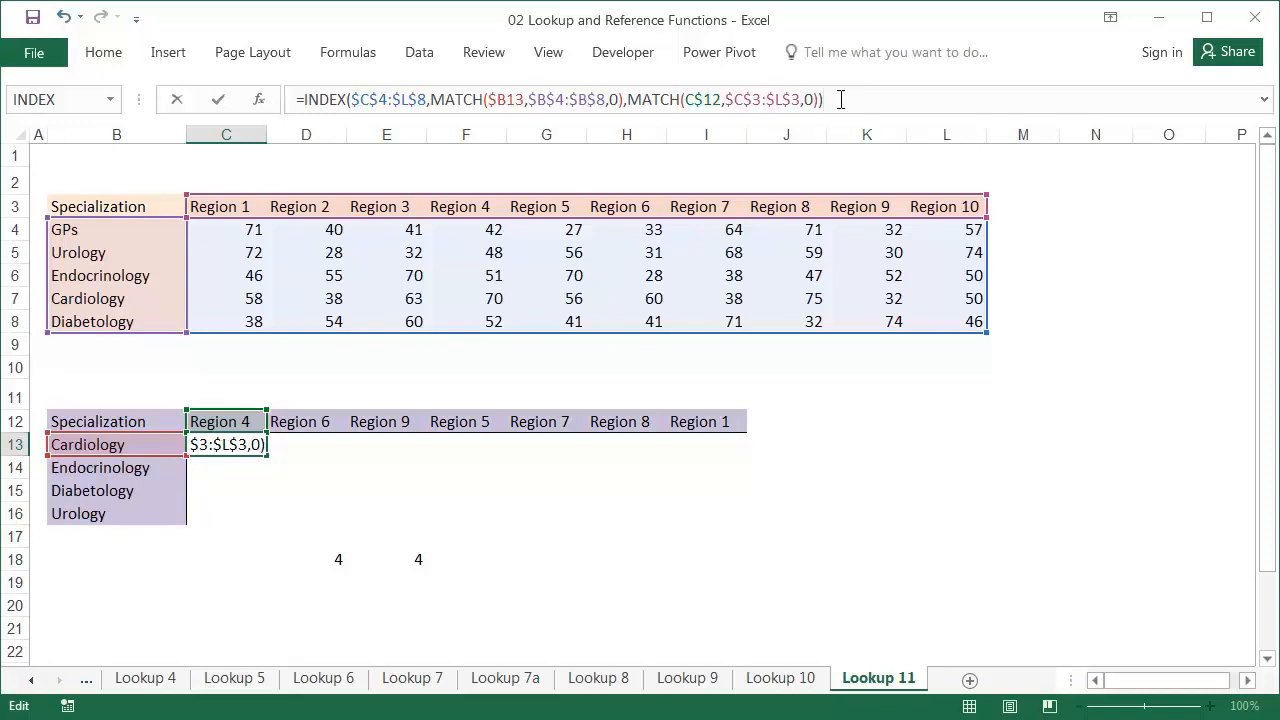
{"action": "key", "text": "Return"}
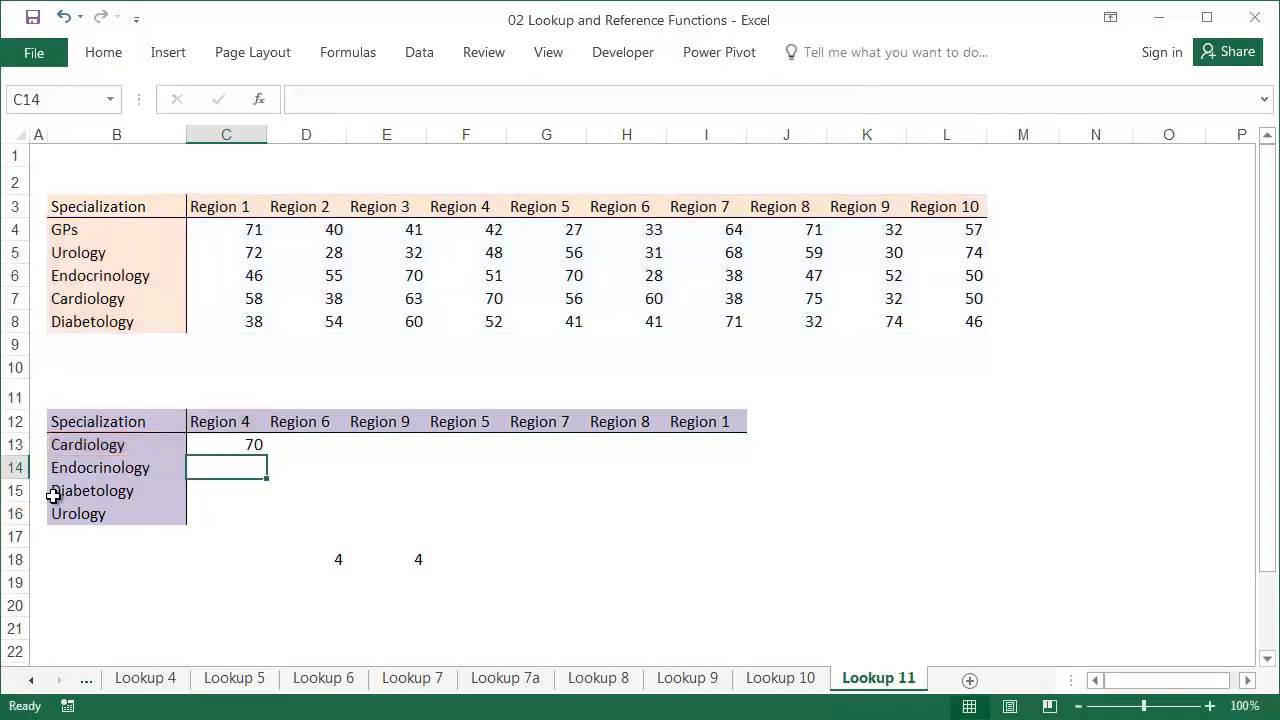
Fill the C13 formula across to I13 and down to row 16 without formatting
{"action": "left_click", "coordinate": [256, 449]}
{"action": "left_click_drag", "start_coordinate": [260, 452], "coordinate": [771, 455]}
{"action": "left_click", "coordinate": [843, 224]}
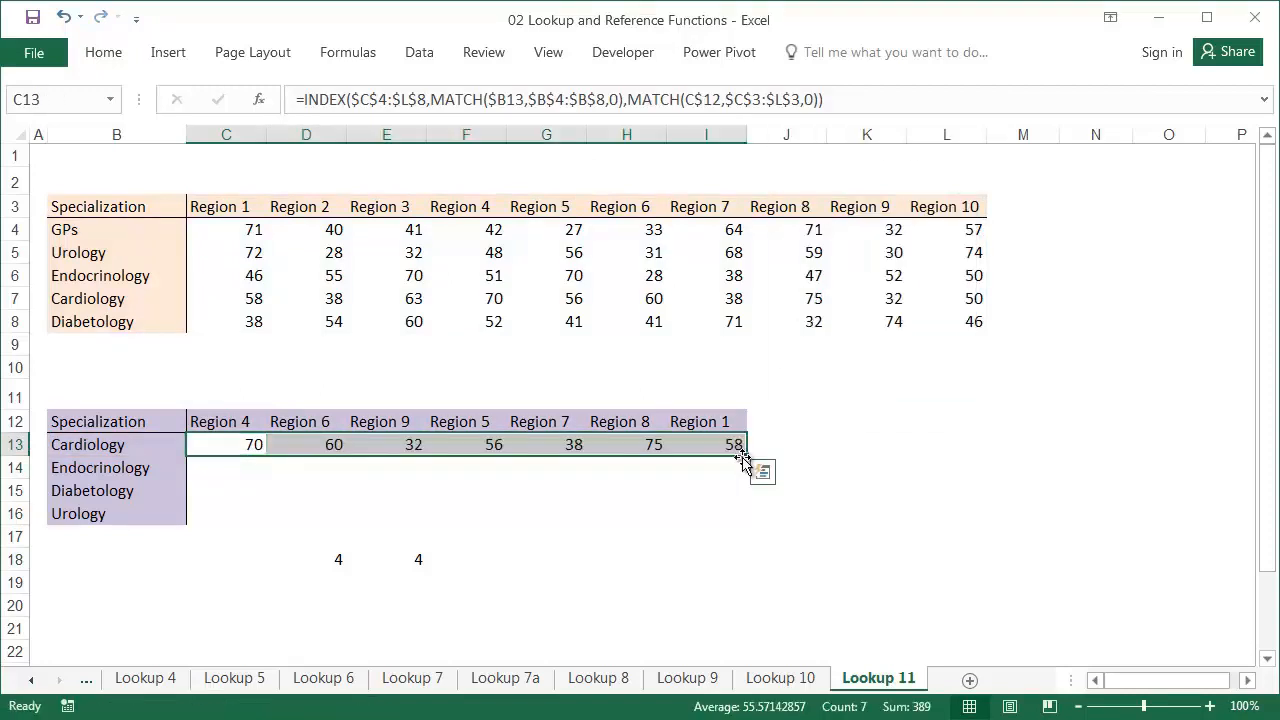
{"action": "left_click_drag", "start_coordinate": [752, 472], "coordinate": [743, 527]}
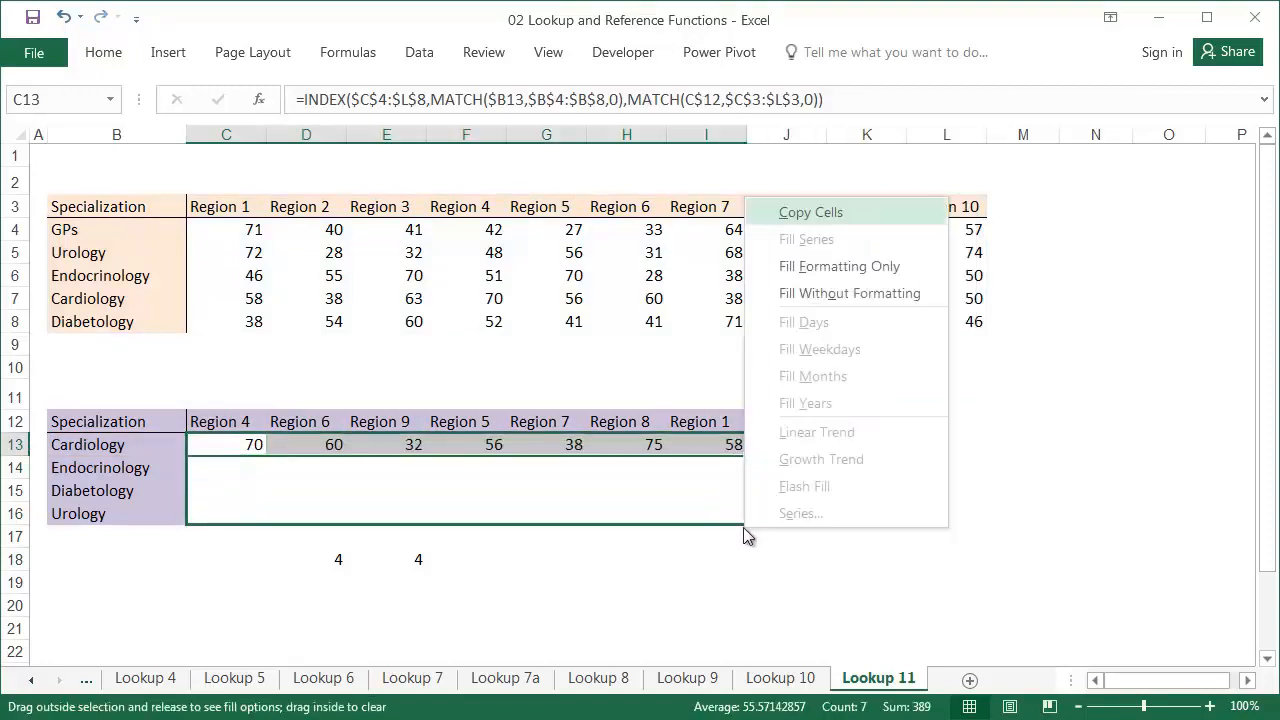
{"action": "left_click", "coordinate": [852, 296]}
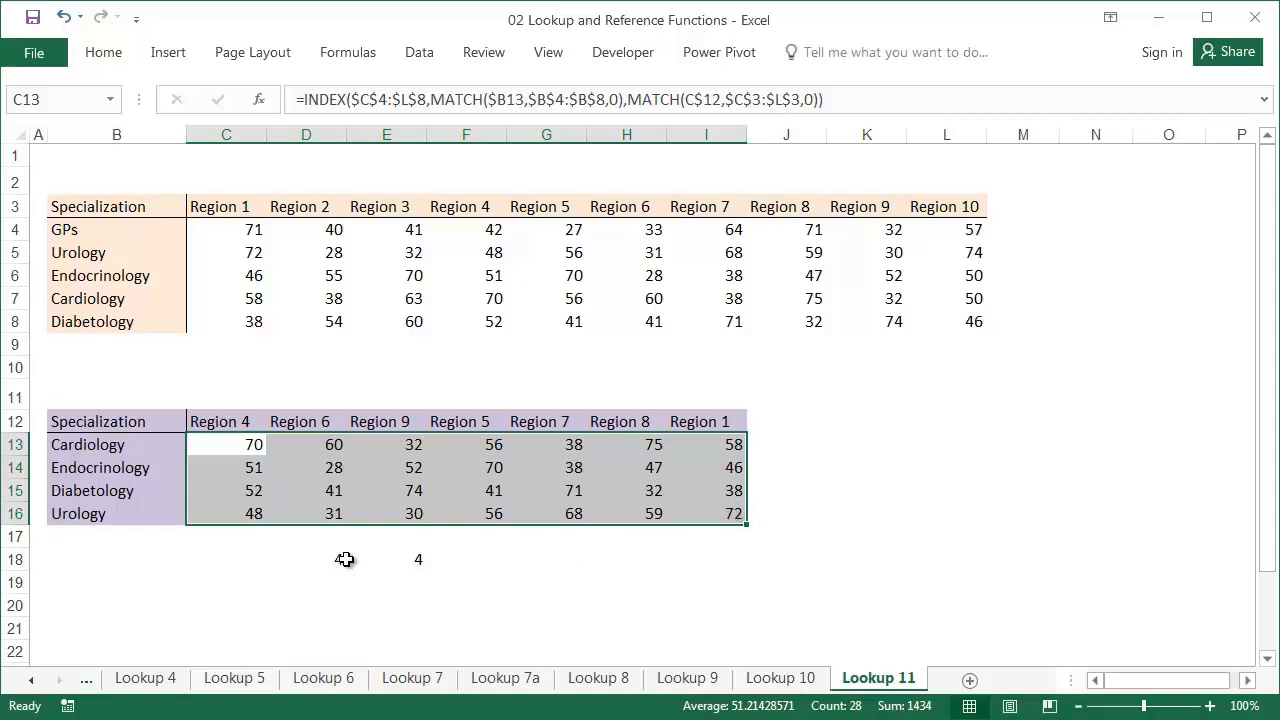
Clear the helper MATCH formulas in D18:E18 and compare the Urology result for Region 1 with the source table
{"action": "left_click_drag", "start_coordinate": [343, 560], "coordinate": [371, 560]}
{"action": "key", "text": "Delete"}
{"action": "left_click", "coordinate": [736, 511]}
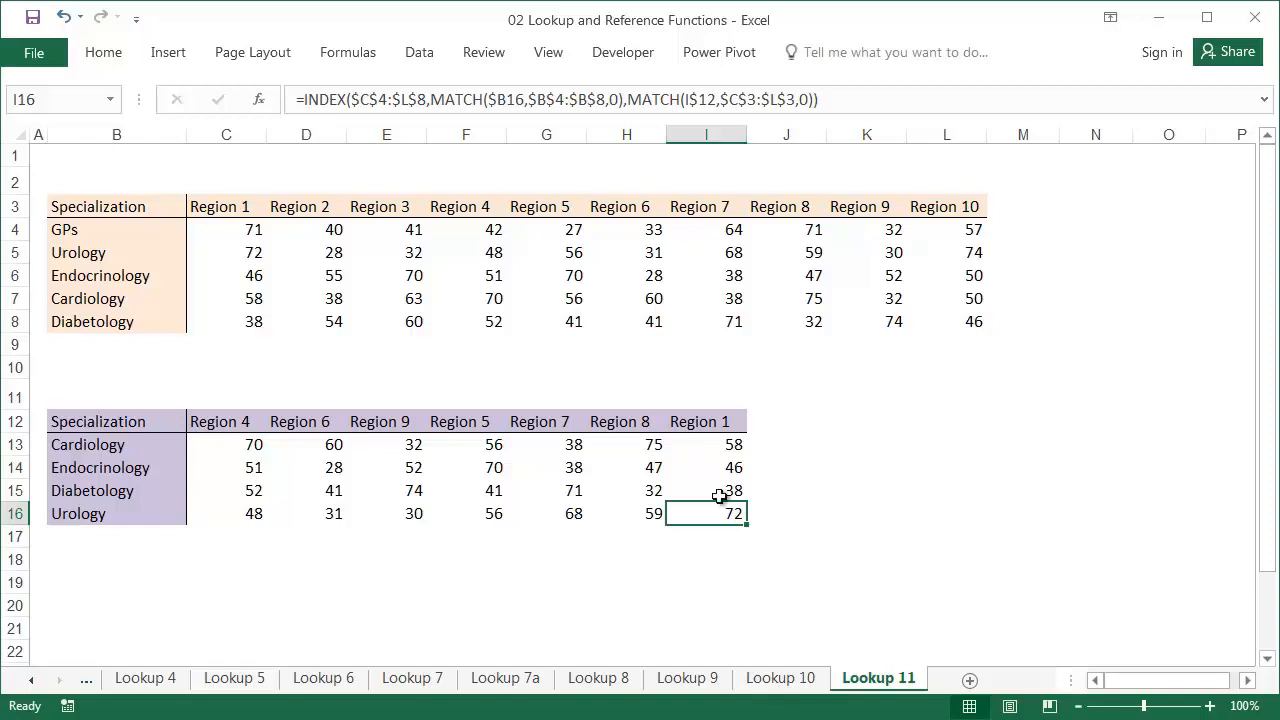
{"action": "left_click", "coordinate": [253, 256]}
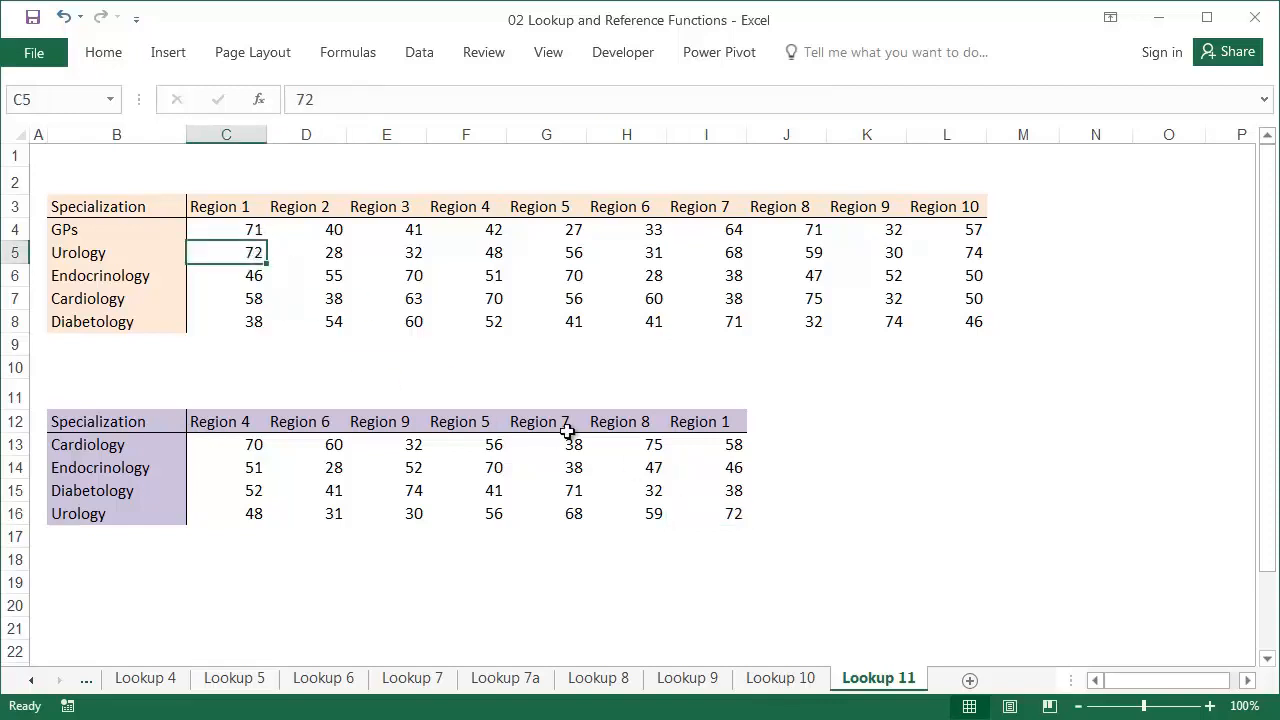